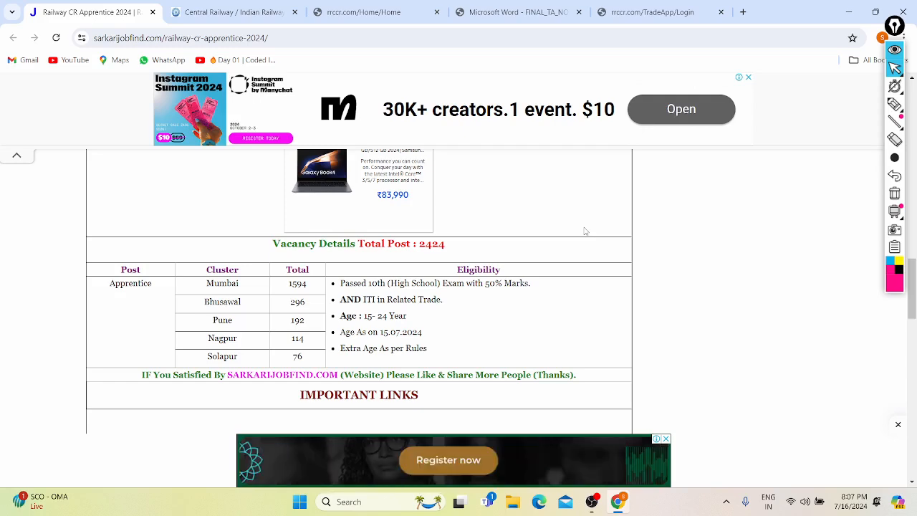
- Look over the Central Railway site, RRC home page and notice PDF, then bring up the TradeApp login page
scroll(584, 230, "down", 5)
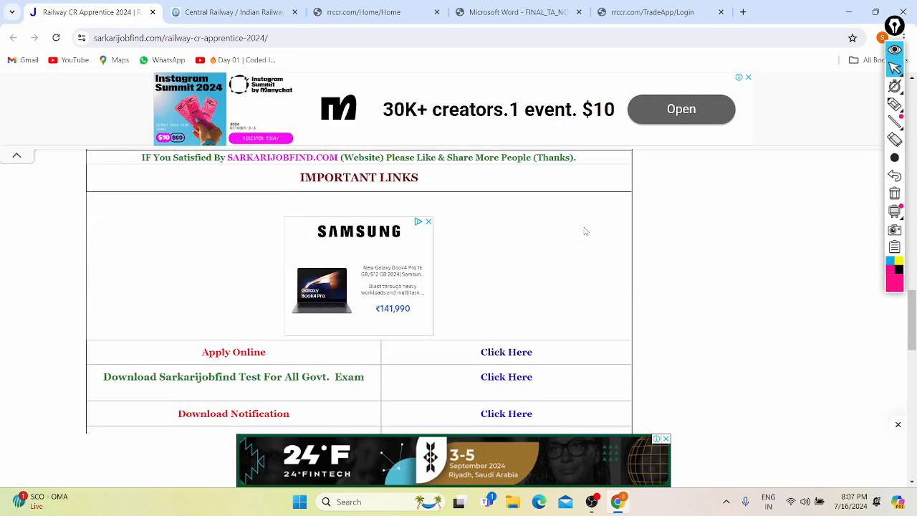
scroll(584, 230, "up", 5)
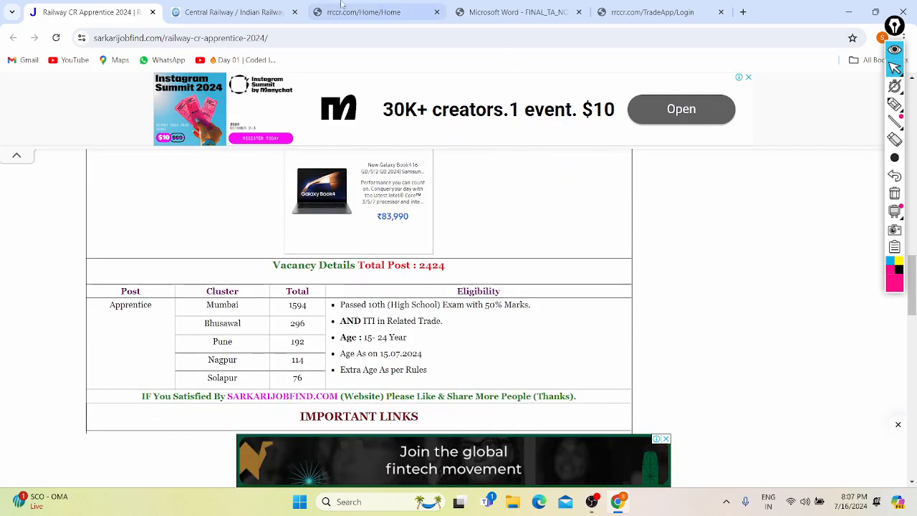
left_click(258, 12)
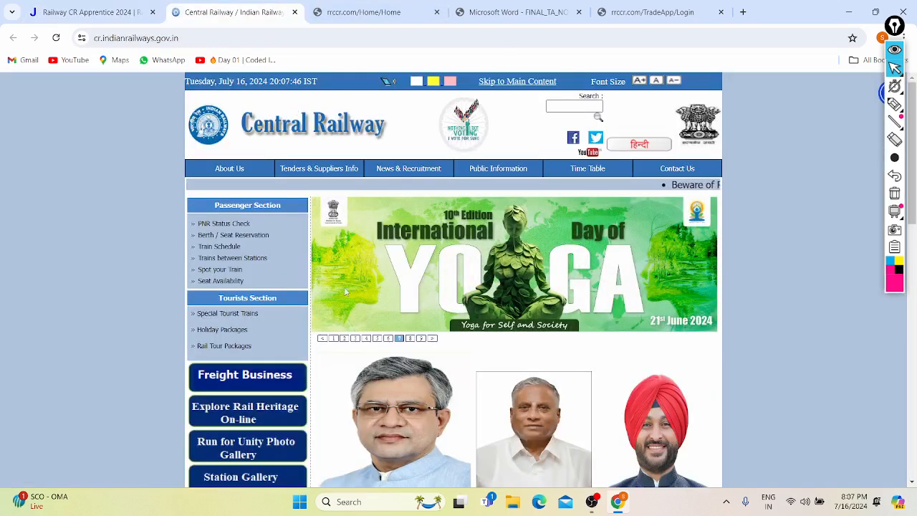
left_click(321, 7)
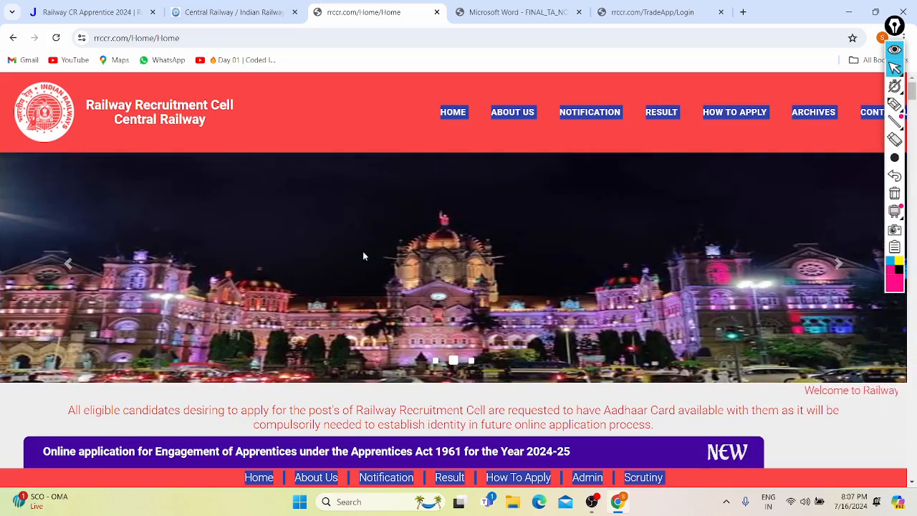
scroll(241, 226, "down", 4)
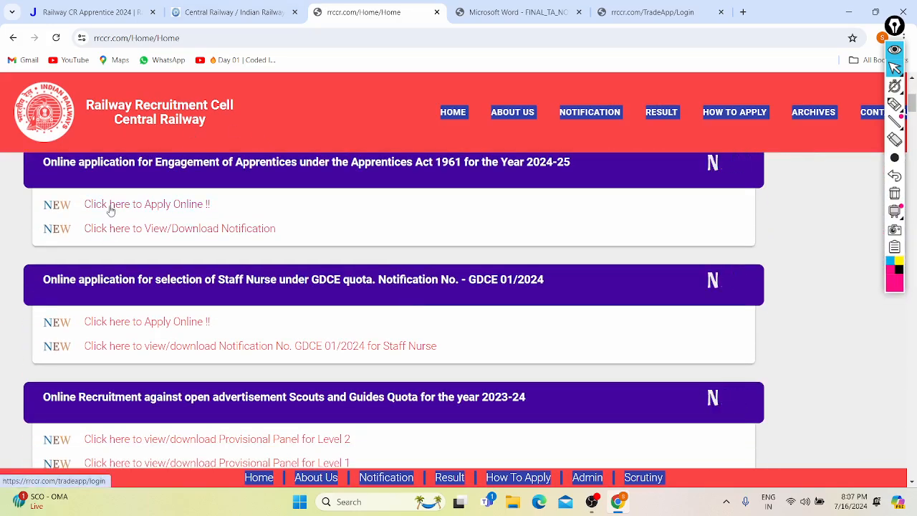
left_click(522, 12)
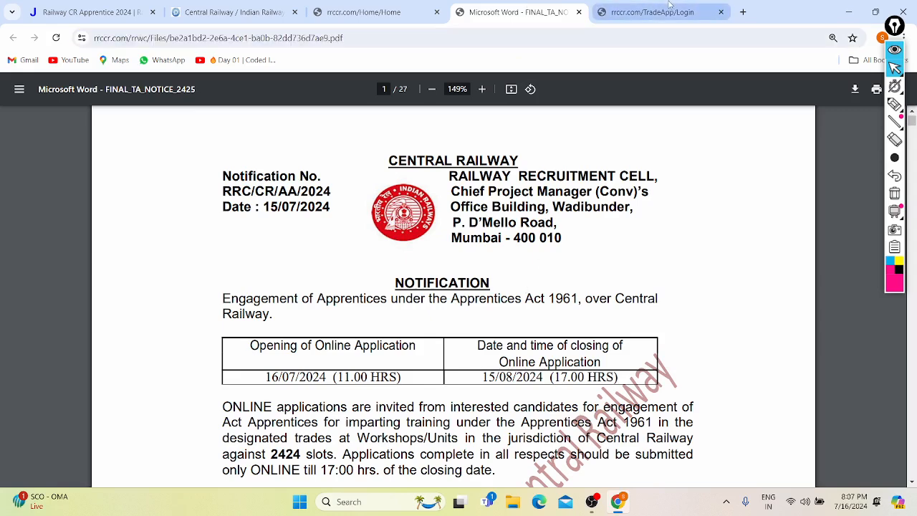
left_click(358, 9)
left_click(224, 6)
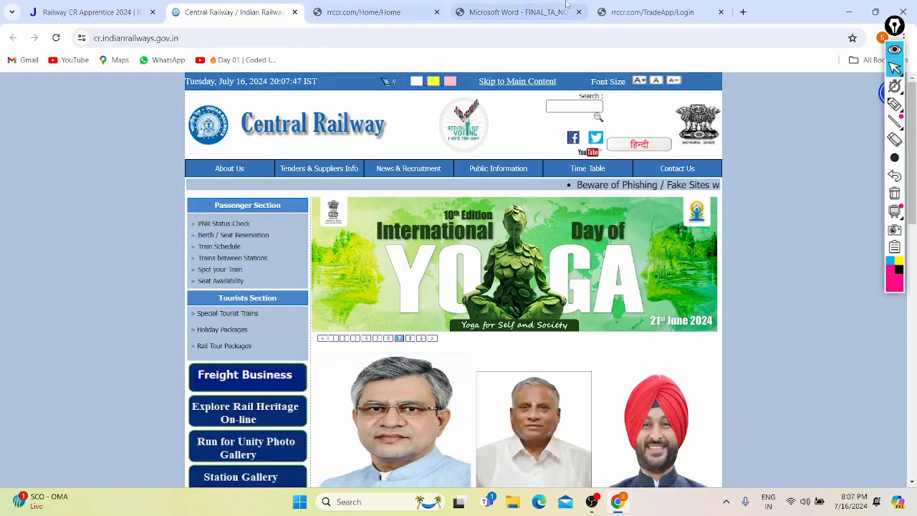
left_click(605, 7)
left_click(175, 306)
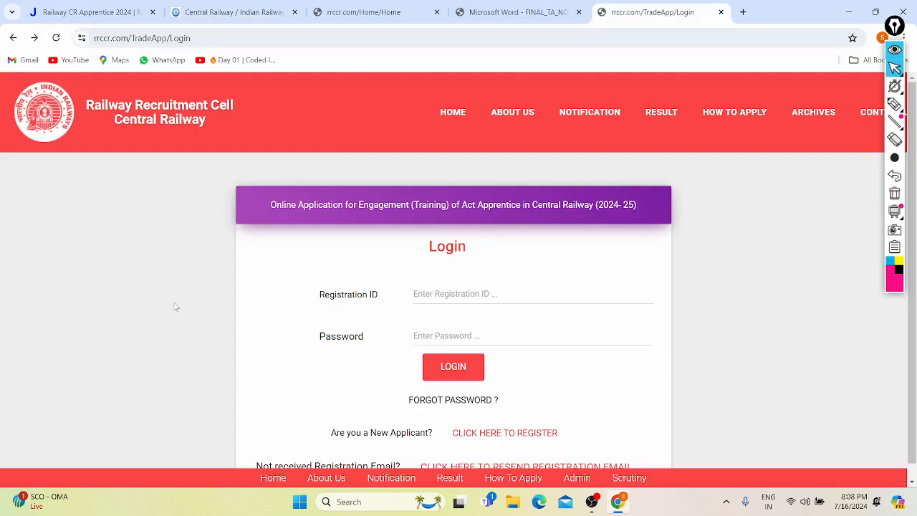
scroll(143, 295, "down", 1)
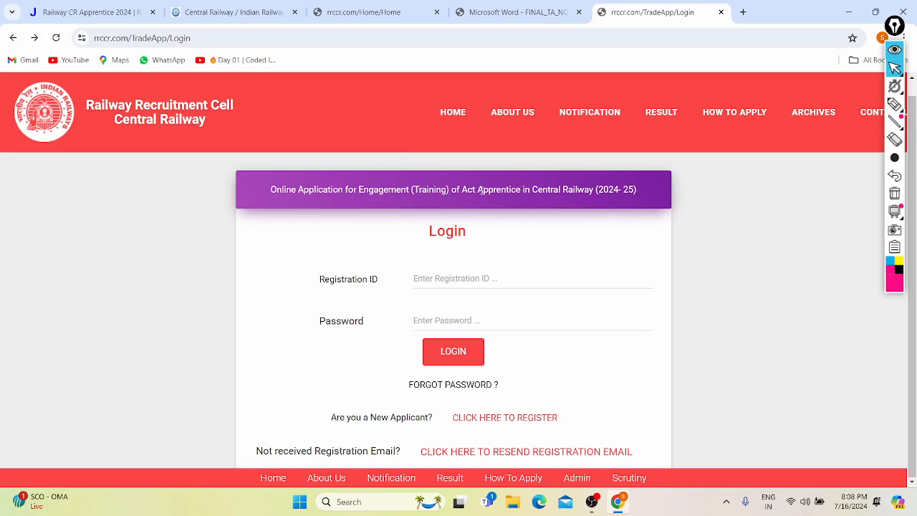
scroll(482, 191, "up", 1)
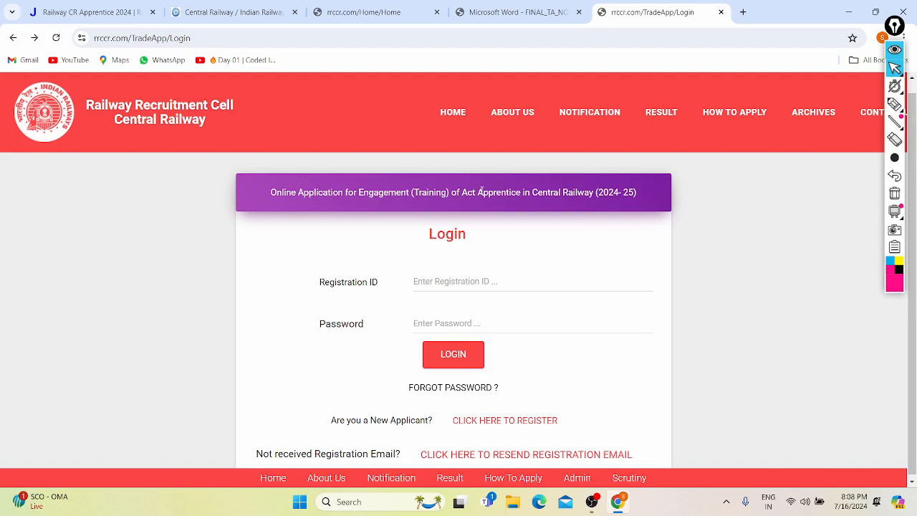
scroll(481, 190, "down", 1)
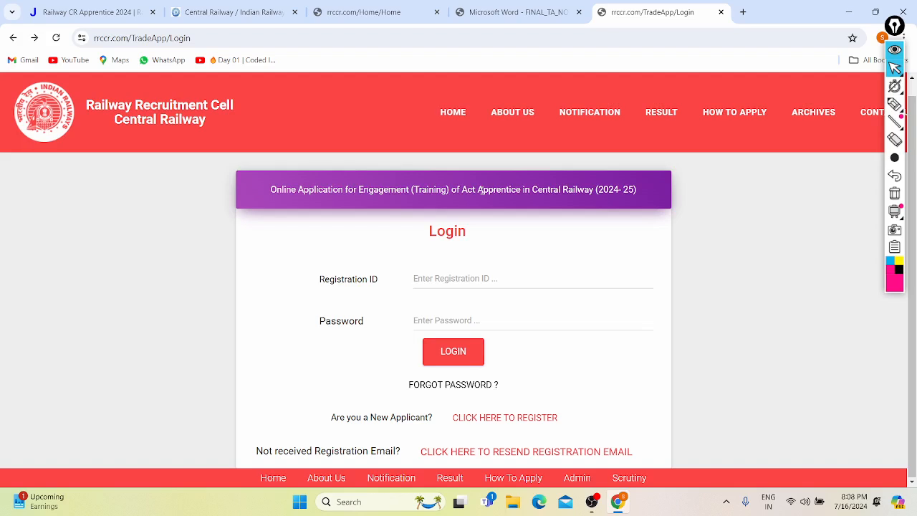
- Start a new-applicant Registration Form and scroll down to its state list
left_click(505, 423)
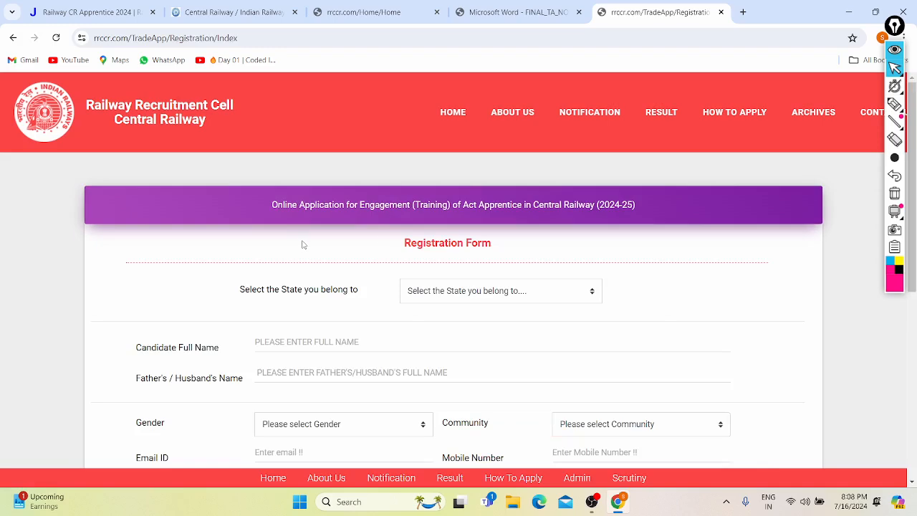
scroll(302, 244, "down", 1)
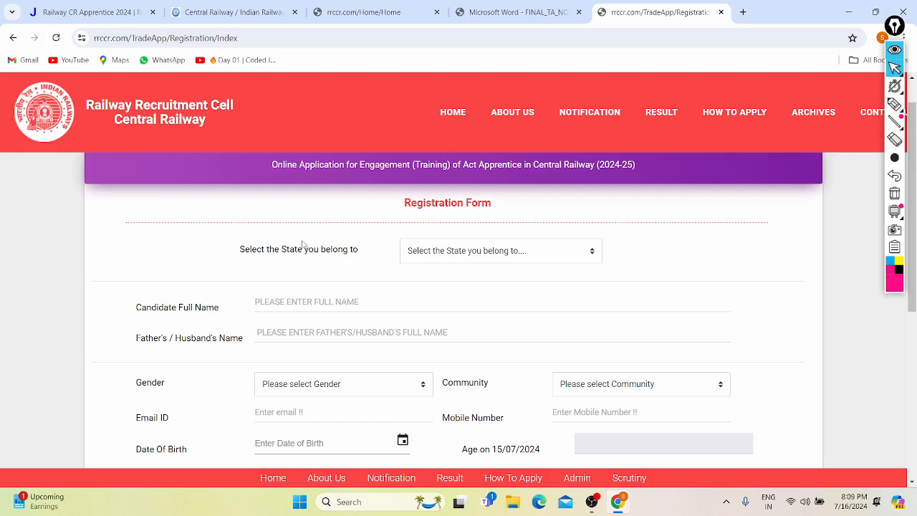
scroll(302, 245, "down", 1)
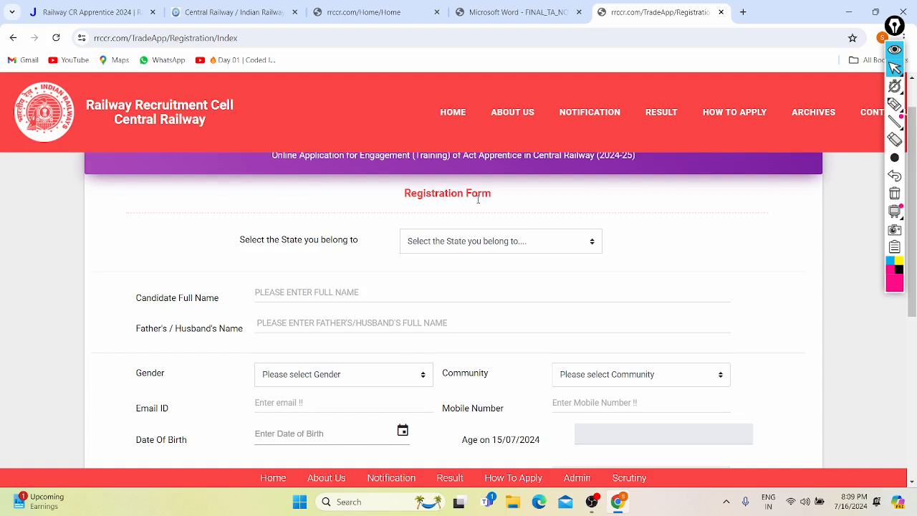
left_click(494, 245)
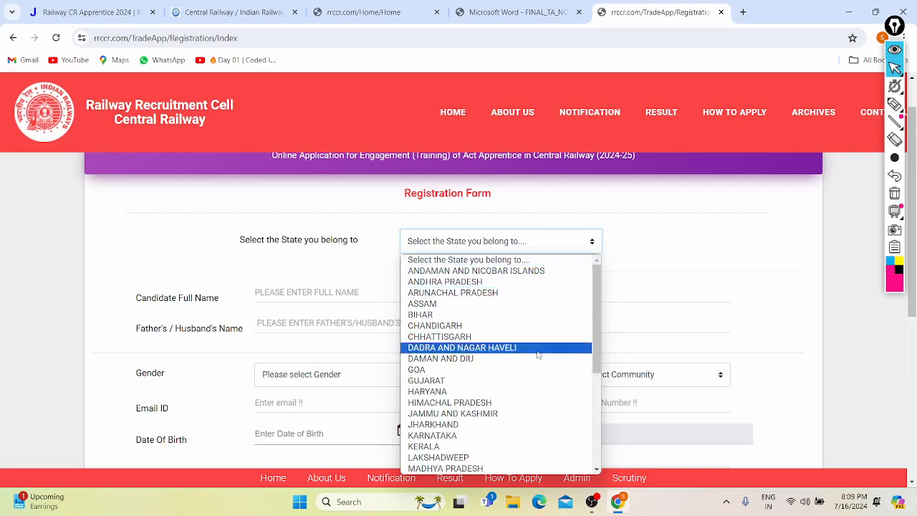
- Set the state to NATIONAL CAPITAL TERRITORY OF DELHI and keep the Aadhar Card Number option selected
scroll(538, 354, "down", 3)
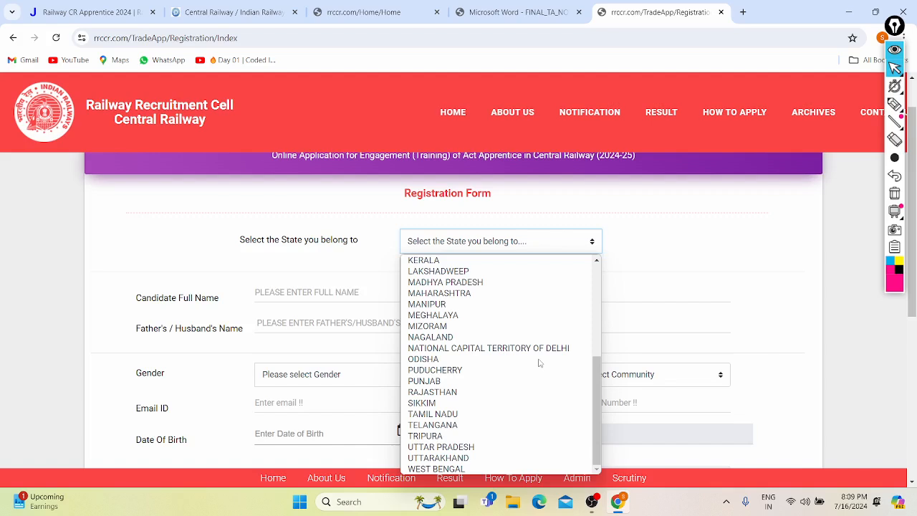
left_click(467, 348)
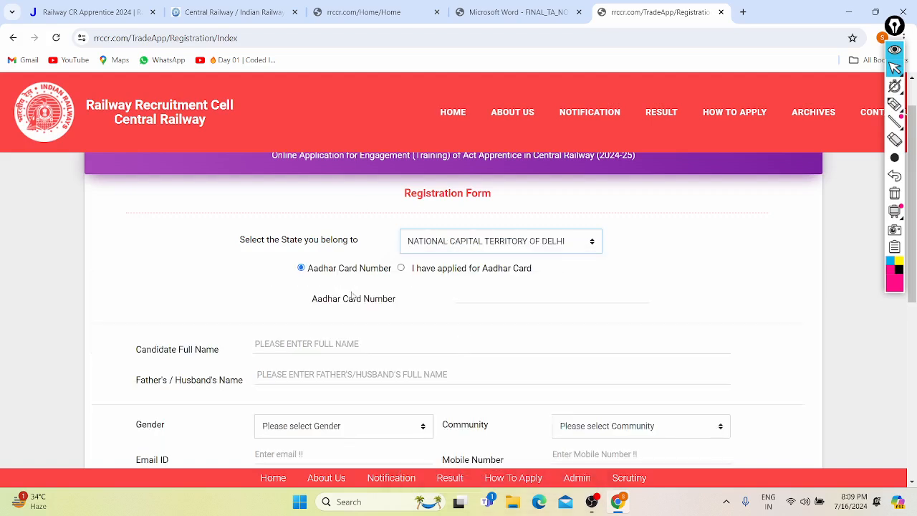
left_click(401, 269)
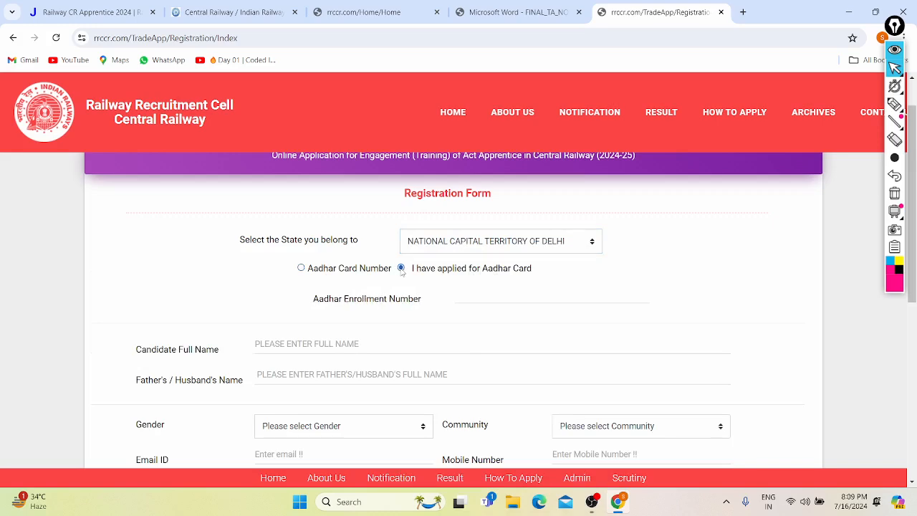
left_click(472, 298)
left_click(301, 268)
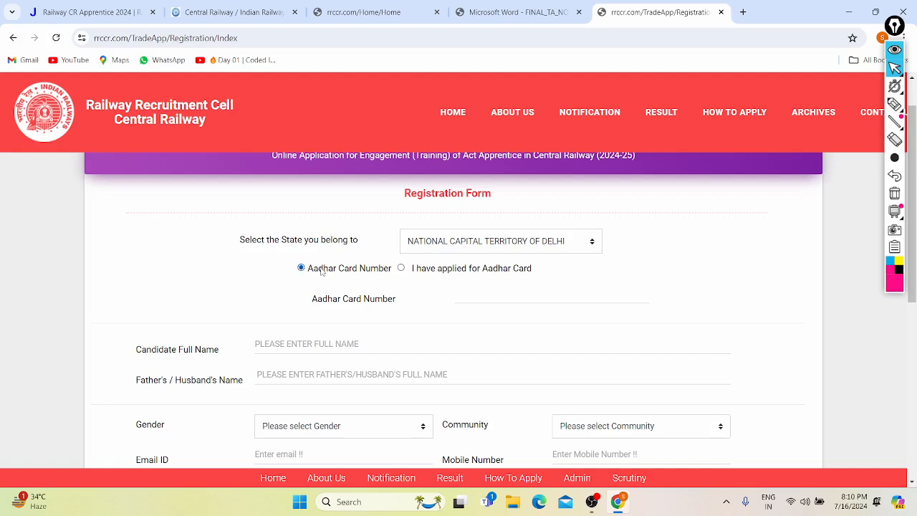
- Enter the applicant's Aadhar card number in slash-separated groups, correcting its first digit
left_click(529, 301)
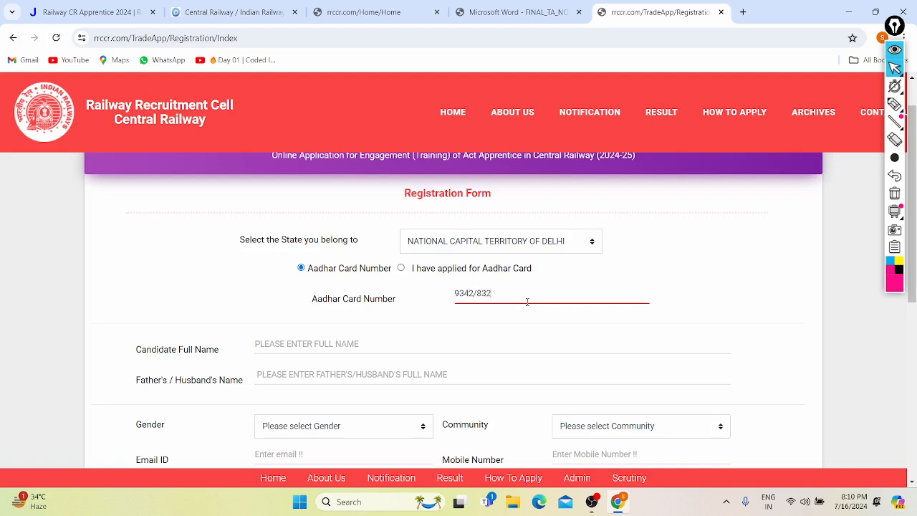
left_click(458, 290)
key("BackSpace")
type("8")
- Scroll down to the candidate's full name field and dismiss its autofill suggestions
scroll(459, 286, "down", 1)
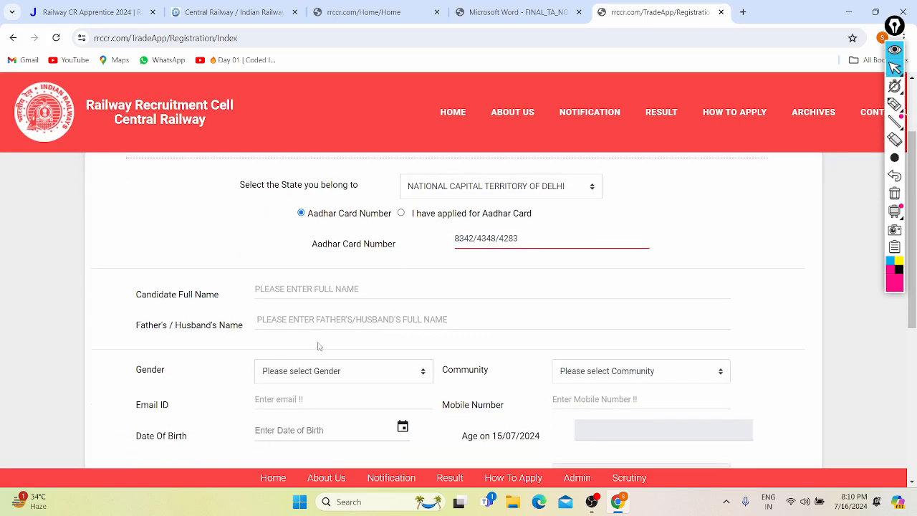
scroll(319, 345, "down", 1)
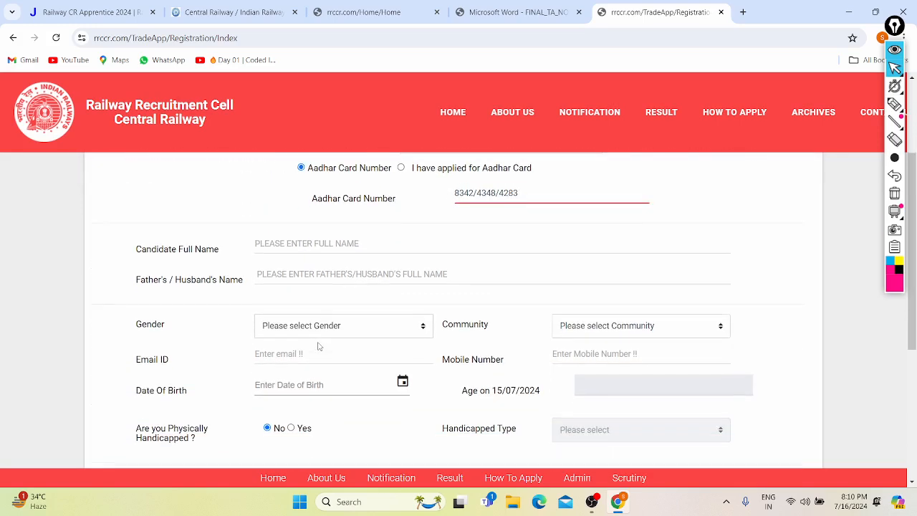
left_click(298, 242)
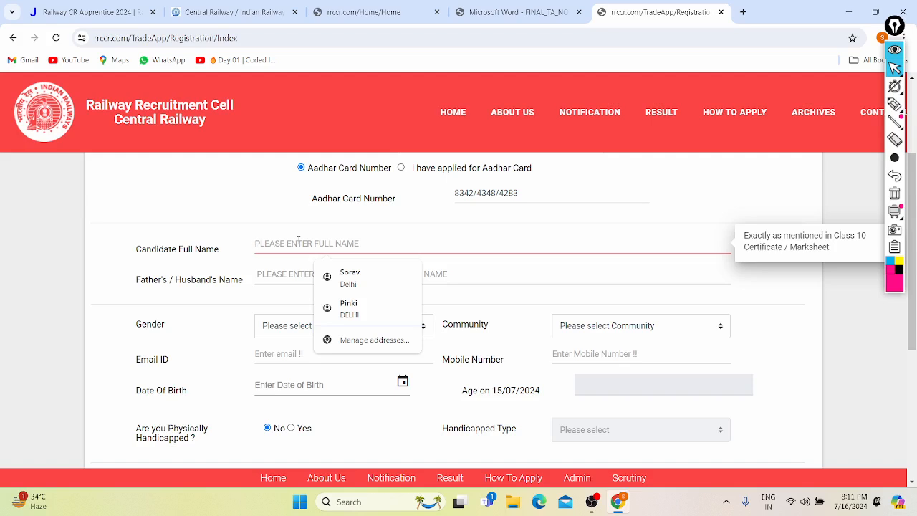
left_click(170, 172)
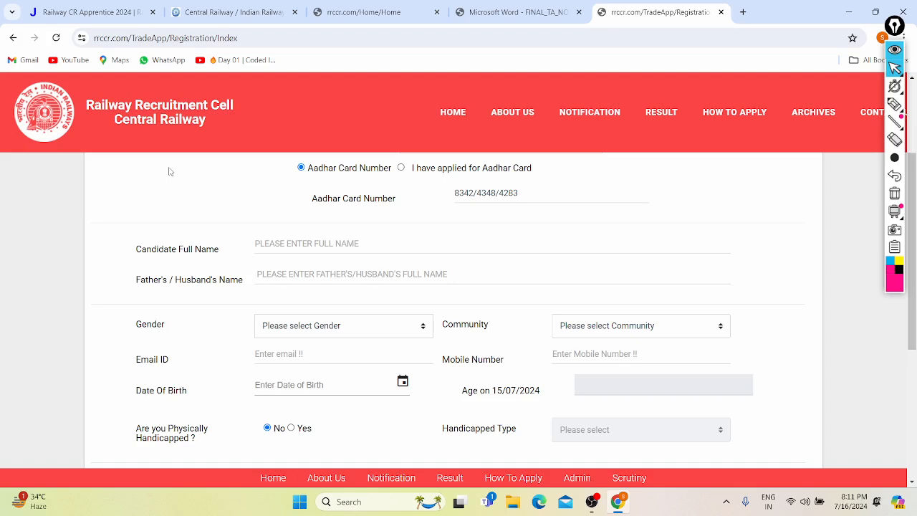
- Enter the candidate's name in capitals in the full name field
left_click(310, 245)
type("SORAV")
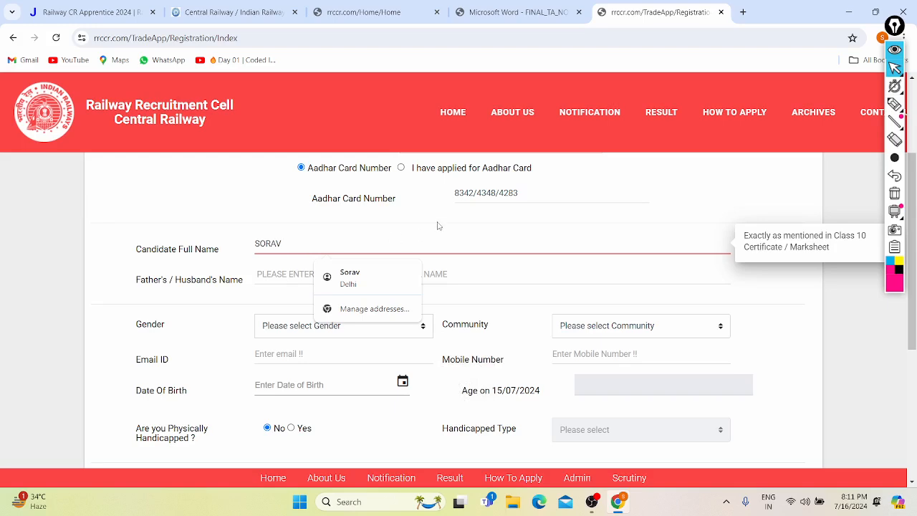
scroll(798, 231, "up", 5)
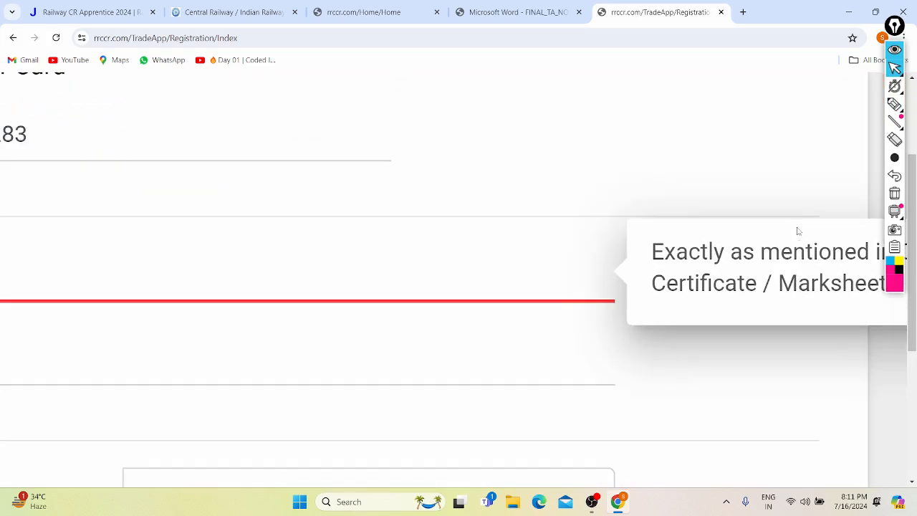
scroll(758, 261, "right", 1)
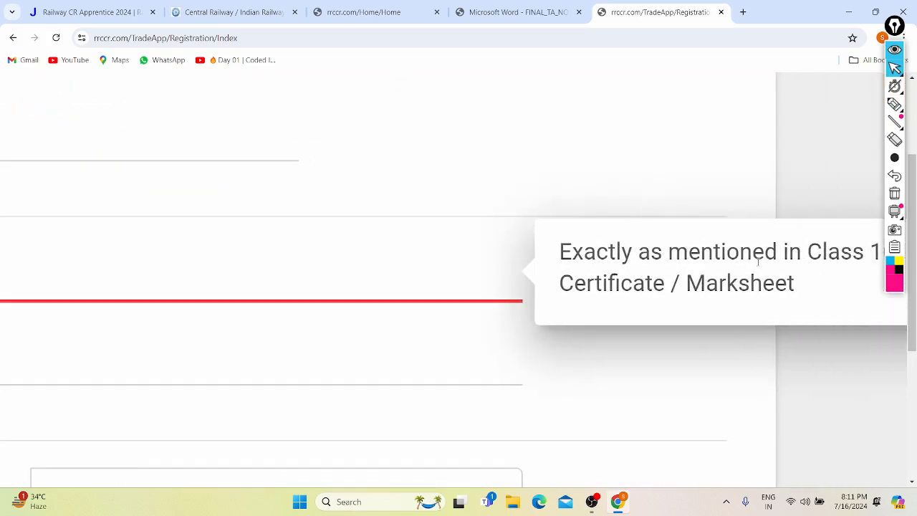
scroll(758, 262, "down", 3)
scroll(757, 261, "down", 3)
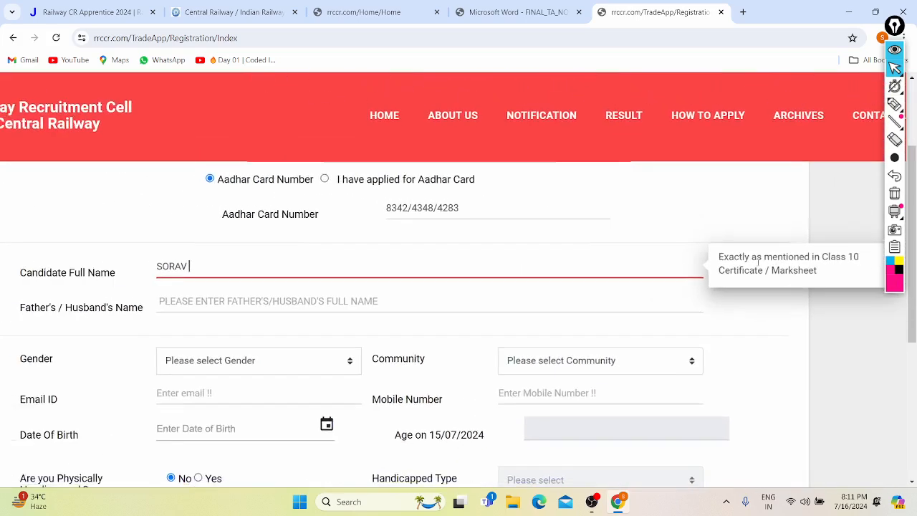
- Fill in the father's full name in capitals in the Father's / Husband's Name field
left_click(404, 276)
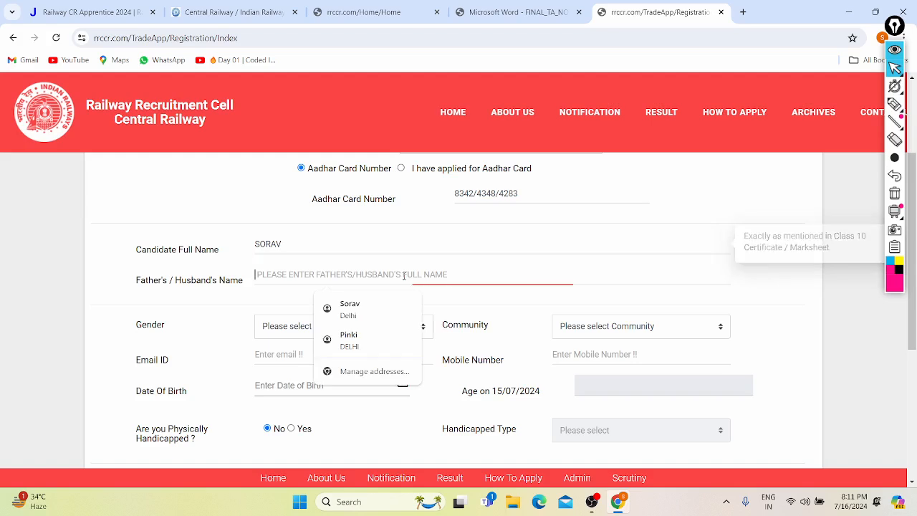
key("Caps_Lock")
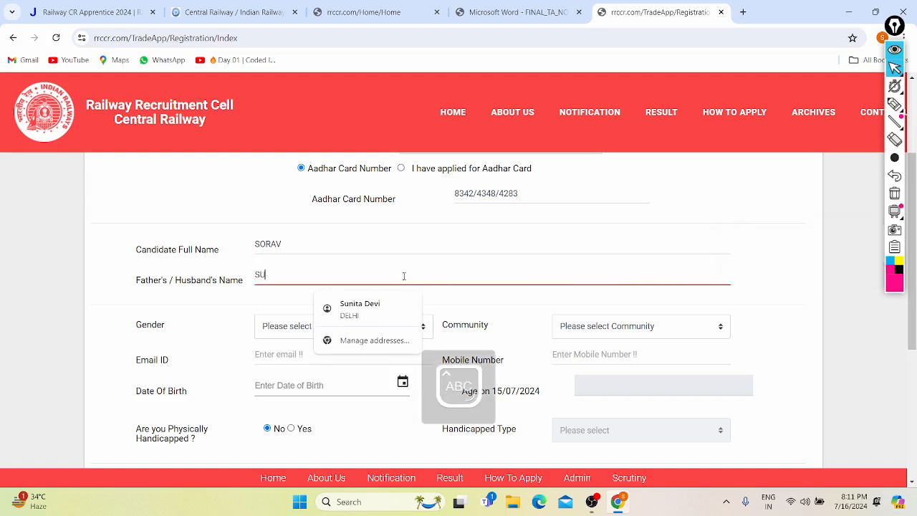
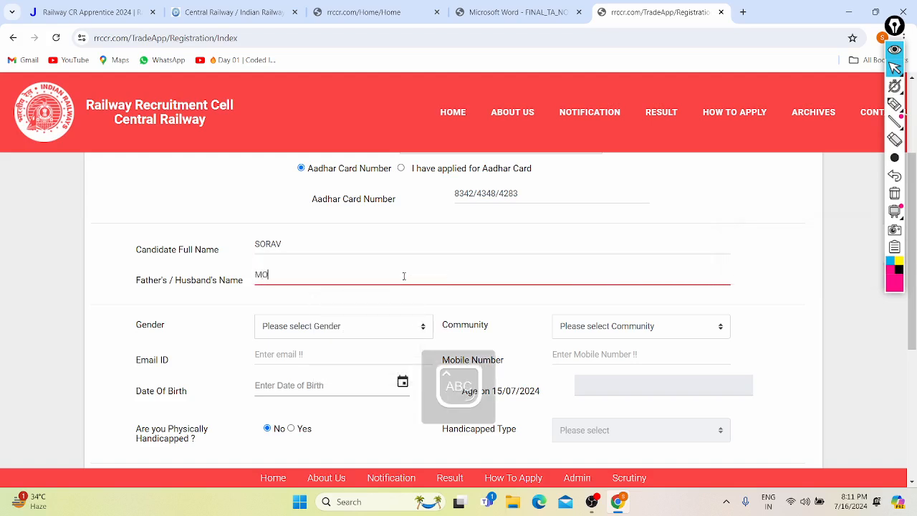
scroll(373, 328, "down", 2)
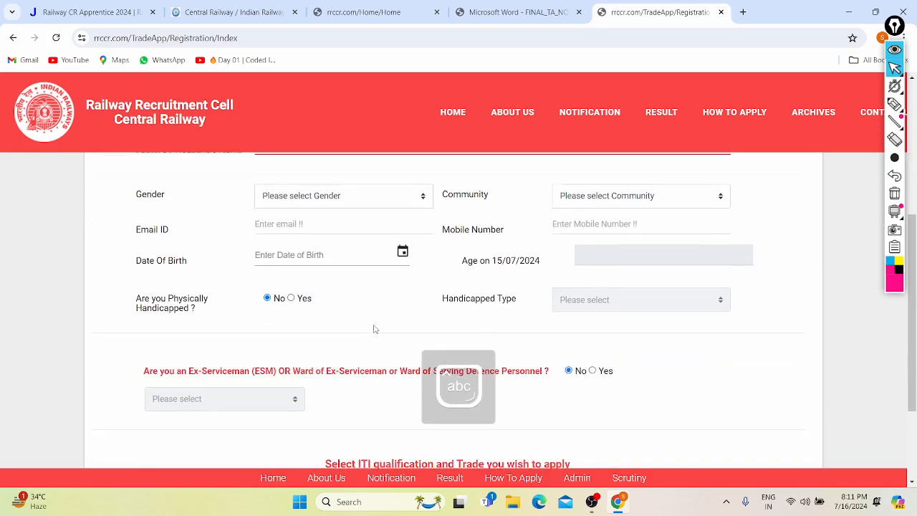
left_click(326, 194)
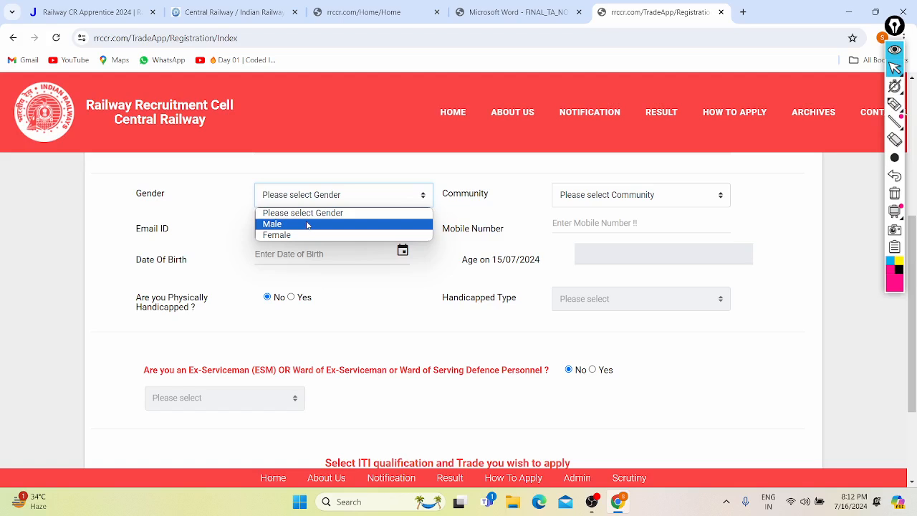
- Set Gender to Male and Community to UR, and autofill the email and mobile number
left_click(307, 225)
left_click(580, 202)
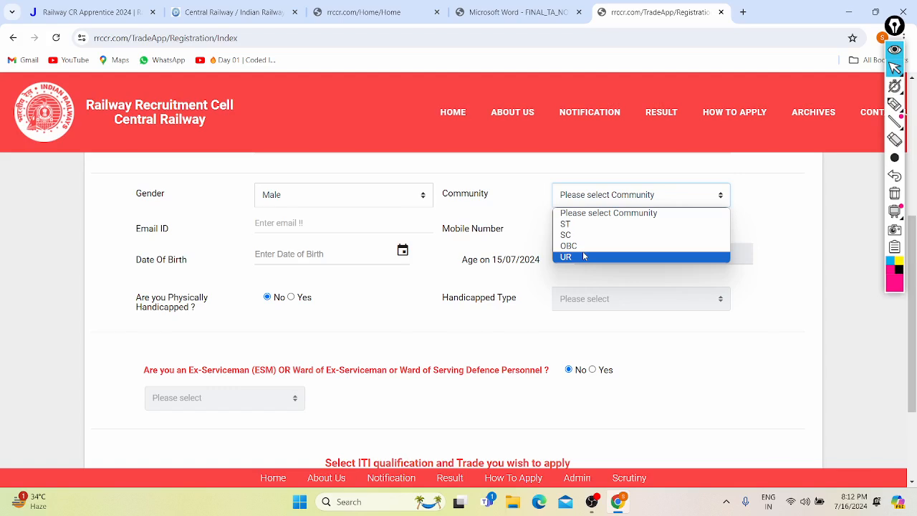
left_click(583, 256)
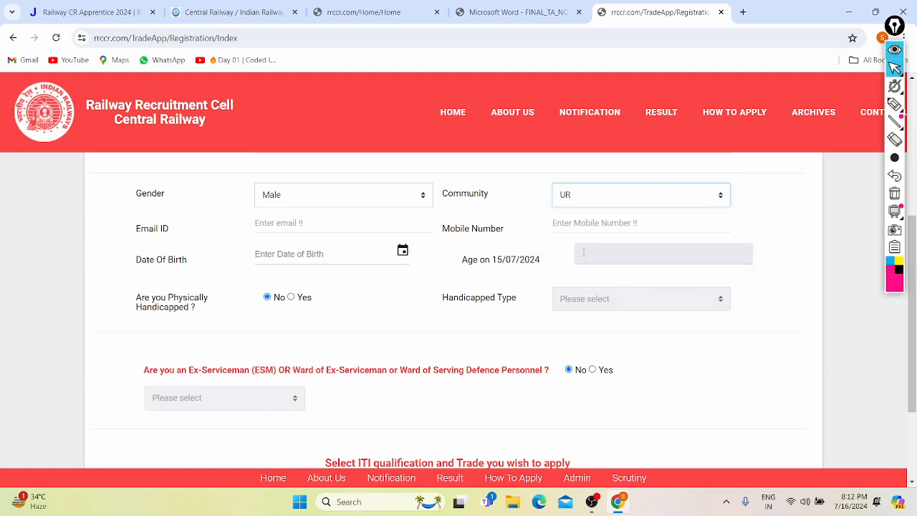
left_click(292, 225)
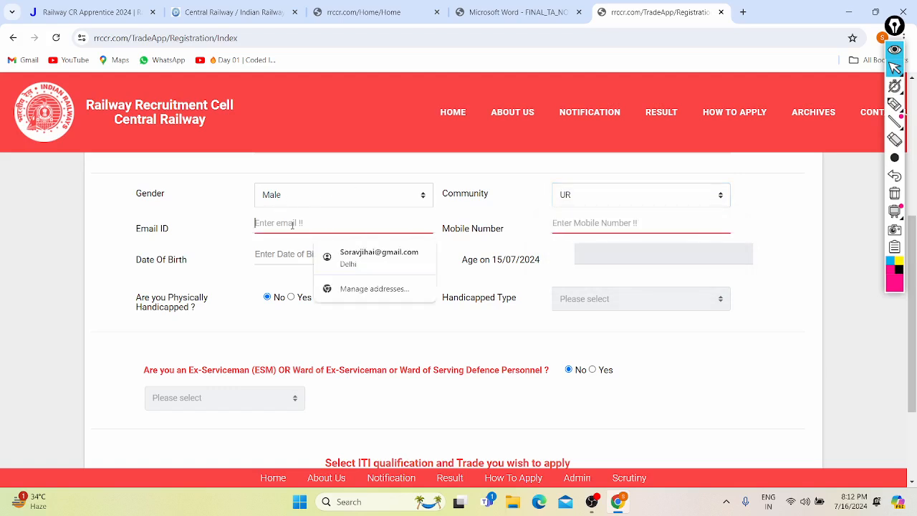
left_click(378, 253)
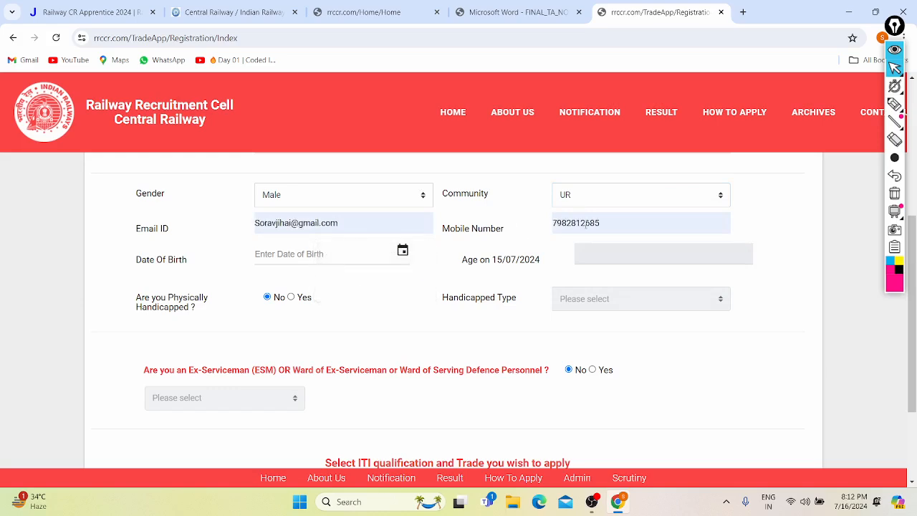
left_click(298, 254)
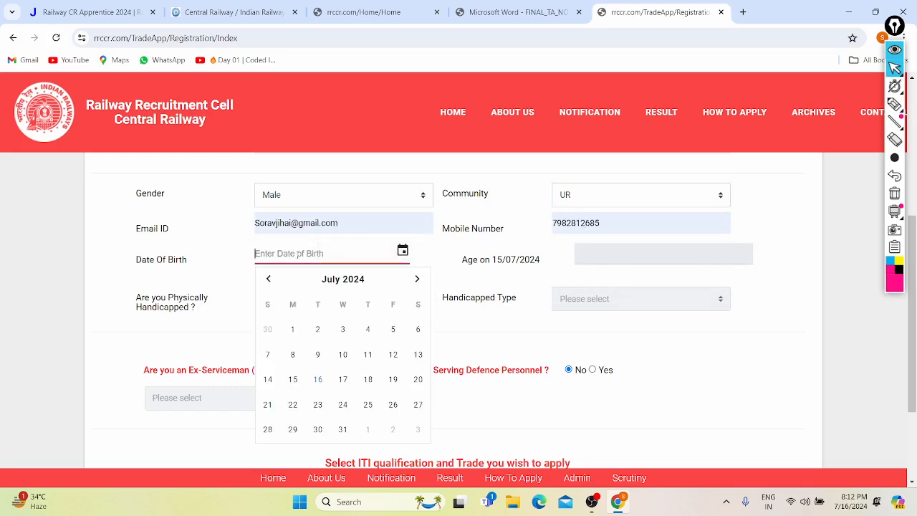
left_click(347, 279)
left_click(350, 281)
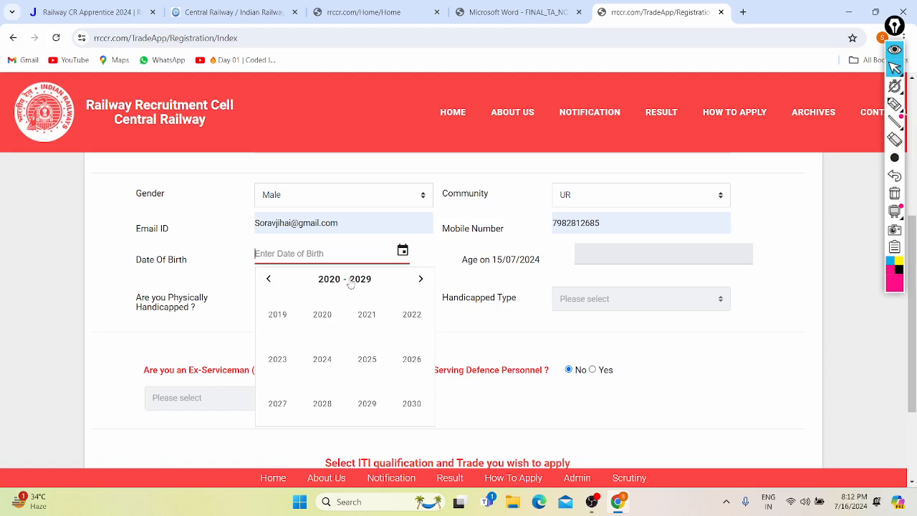
left_click(267, 282)
left_click(267, 282)
left_click(323, 361)
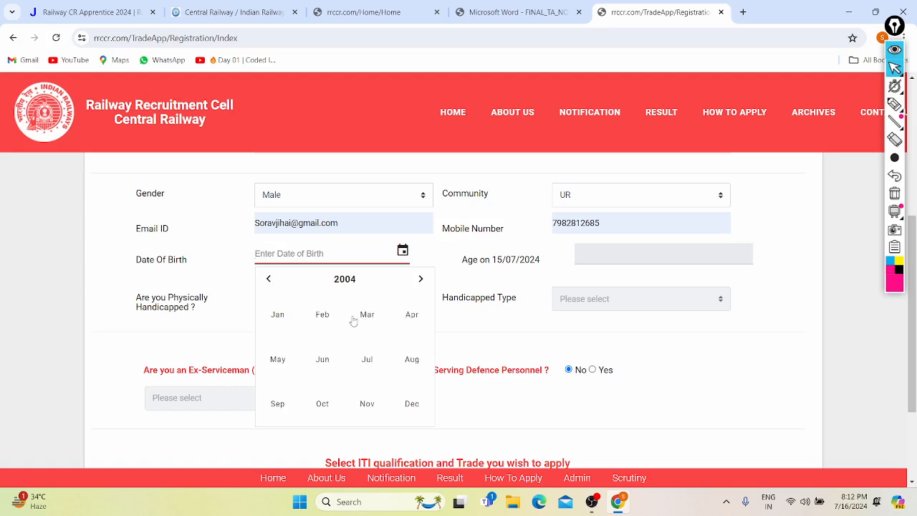
left_click(412, 316)
left_click(293, 355)
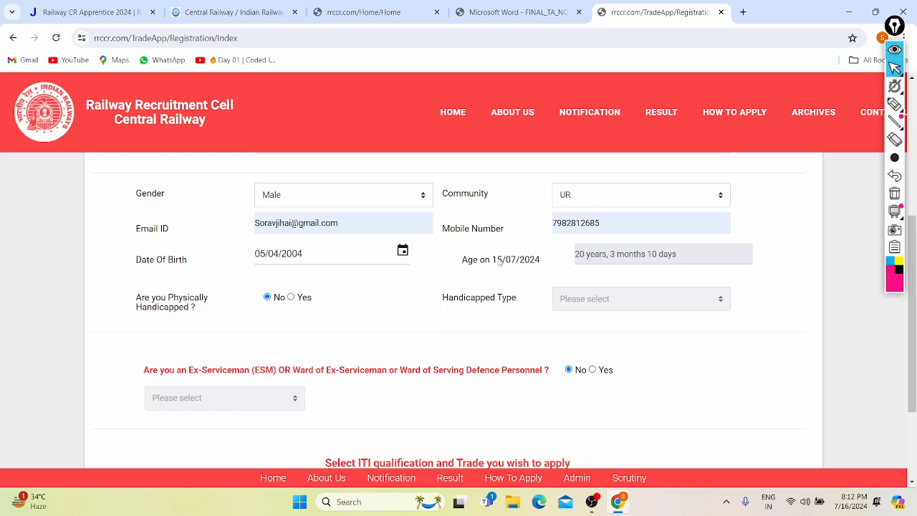
scroll(536, 249, "up", 3)
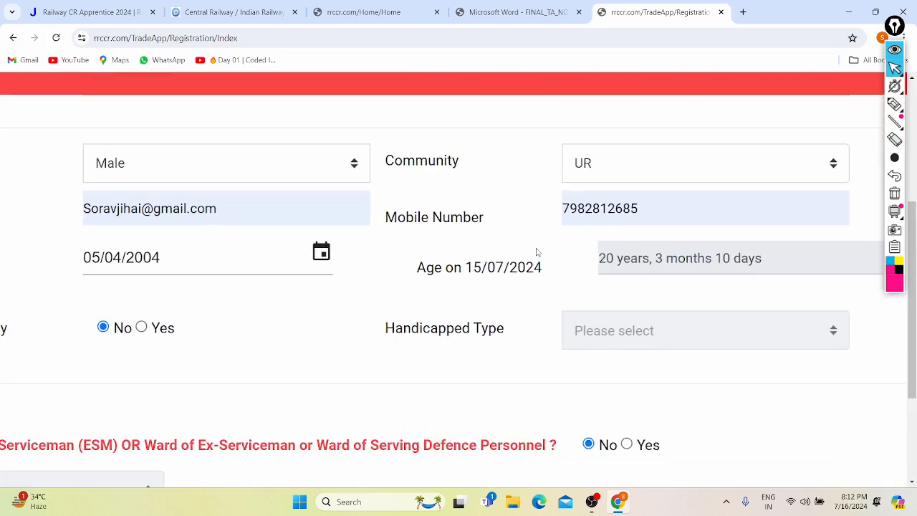
scroll(684, 284, "down", 3)
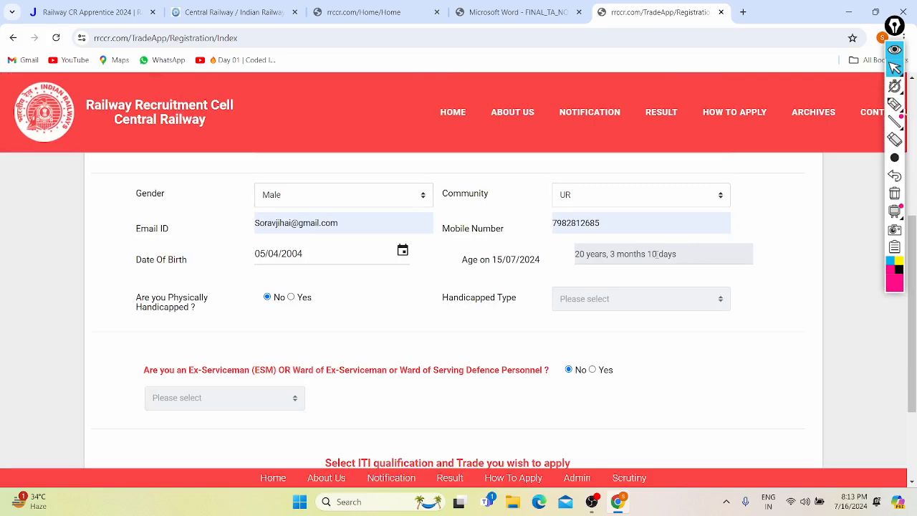
scroll(654, 253, "down", 1)
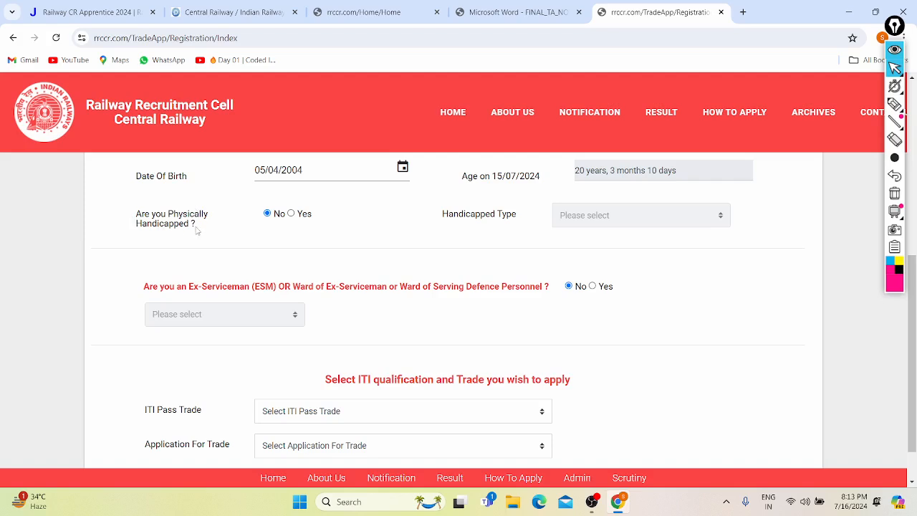
left_click(291, 213)
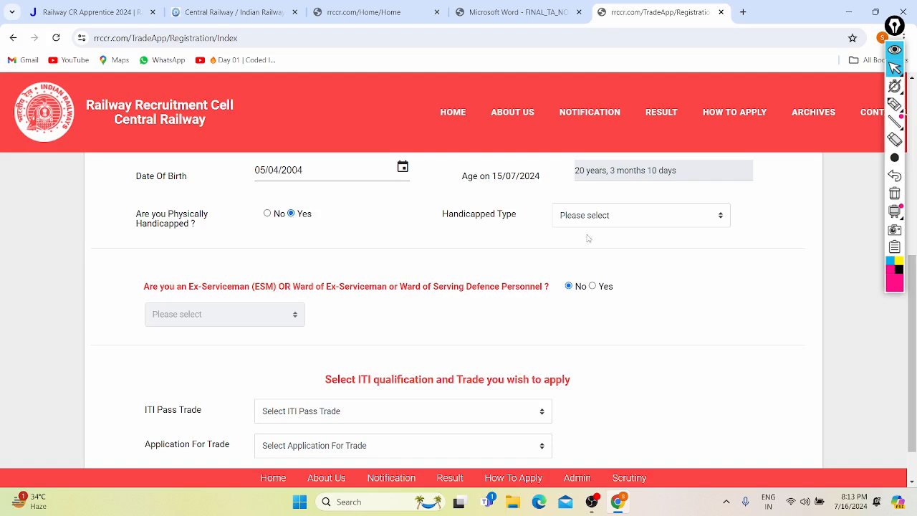
left_click(581, 214)
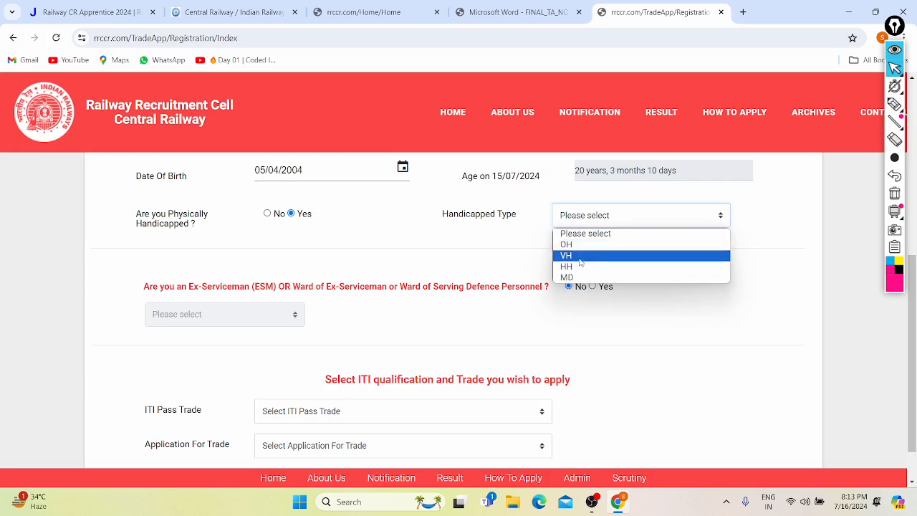
left_click(370, 226)
left_click(267, 215)
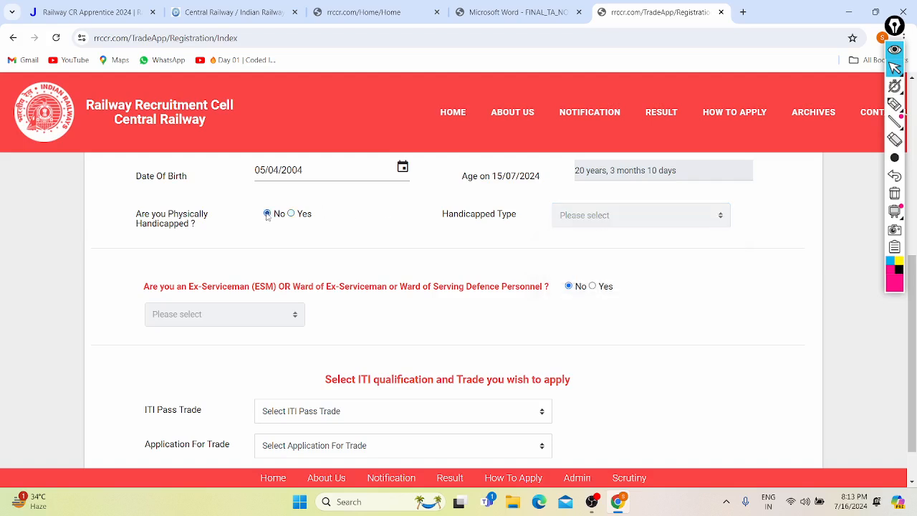
scroll(181, 289, "down", 1)
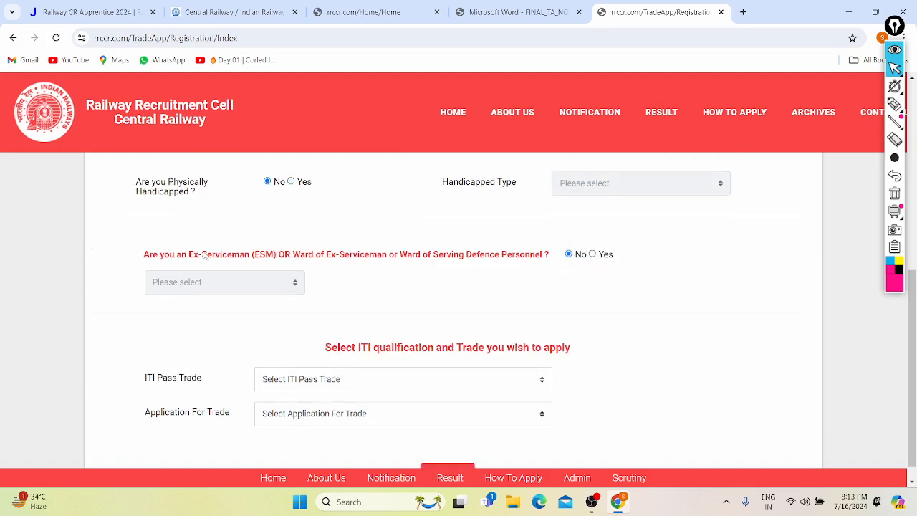
scroll(204, 255, "up", 3)
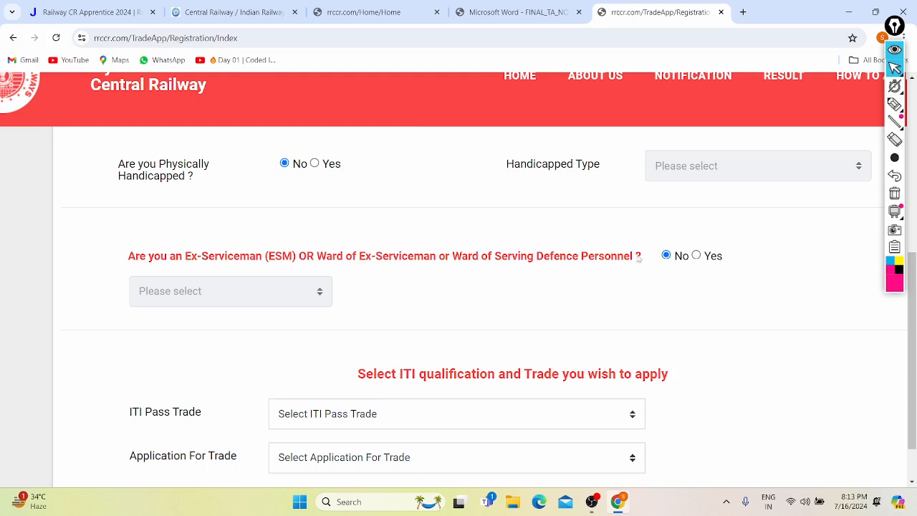
left_click(696, 255)
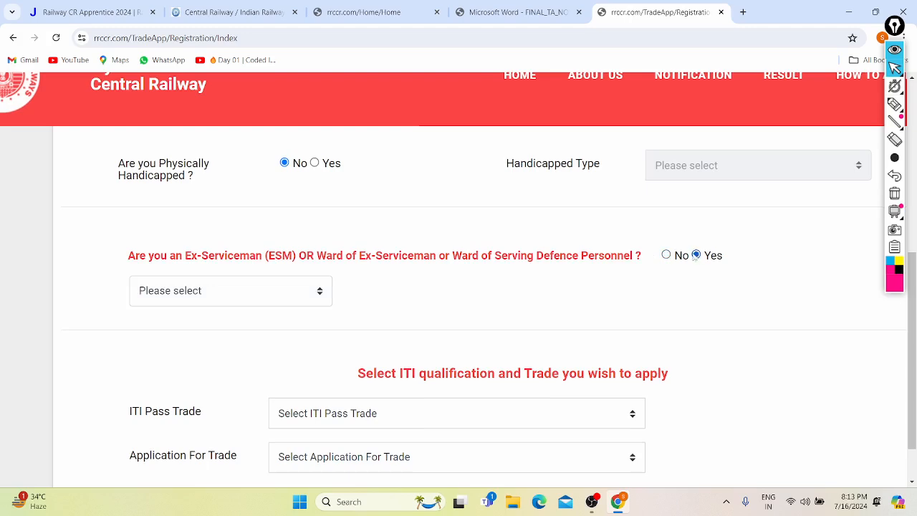
left_click(219, 293)
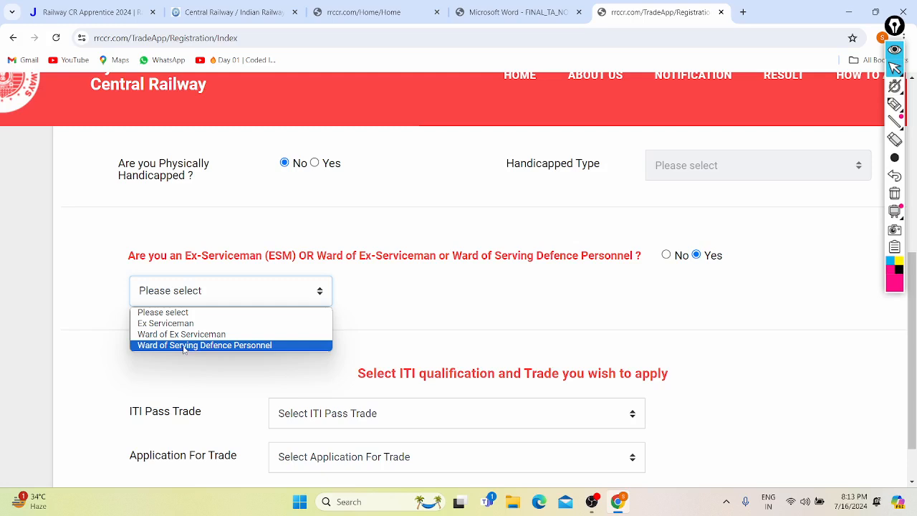
left_click(666, 256)
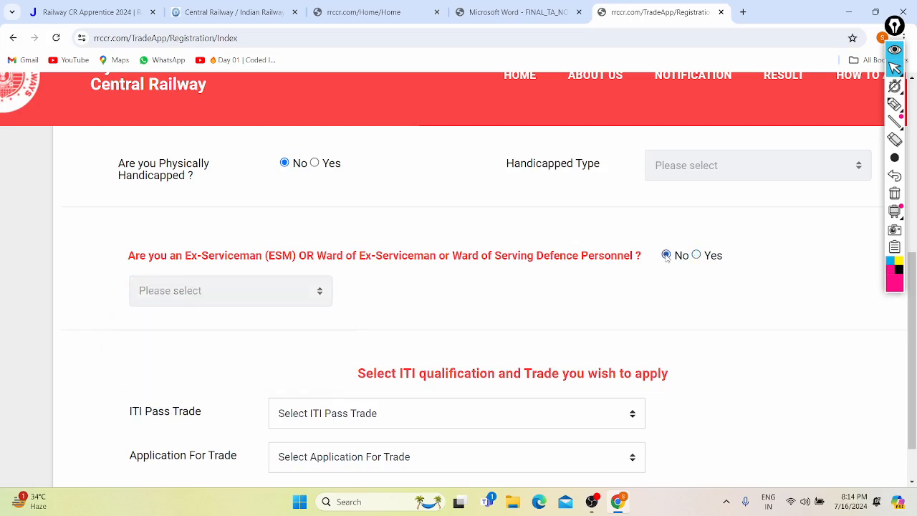
scroll(512, 287, "down", 1)
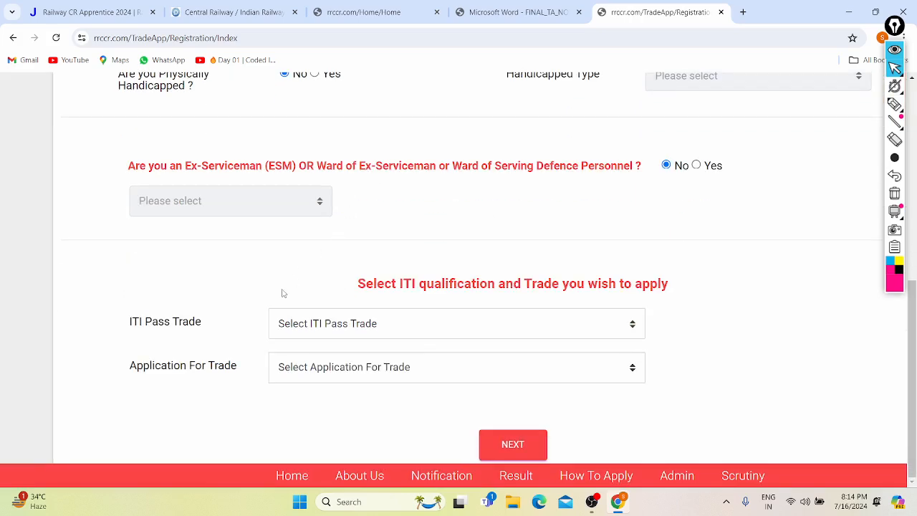
scroll(282, 293, "right", 1)
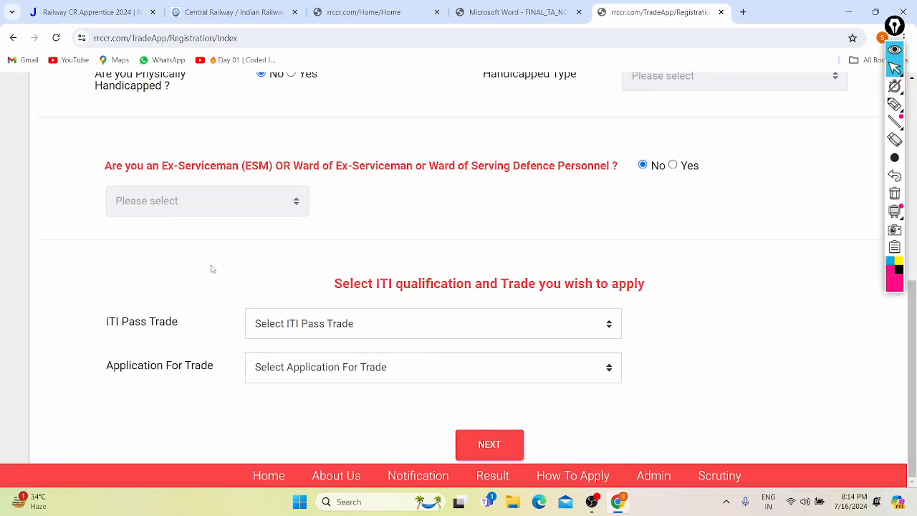
- Check the ITI Pass Trade list without choosing, then return to the recruitment home page
left_click(309, 328)
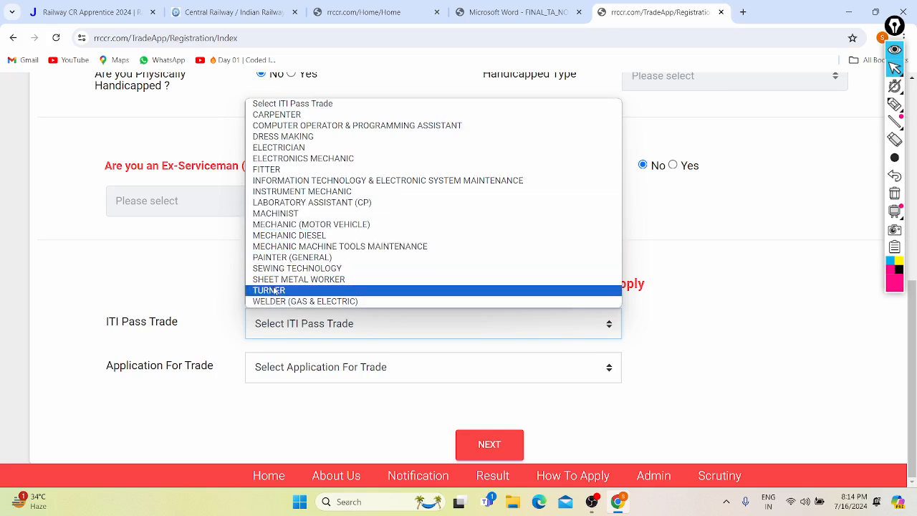
left_click(172, 286)
left_click(337, 9)
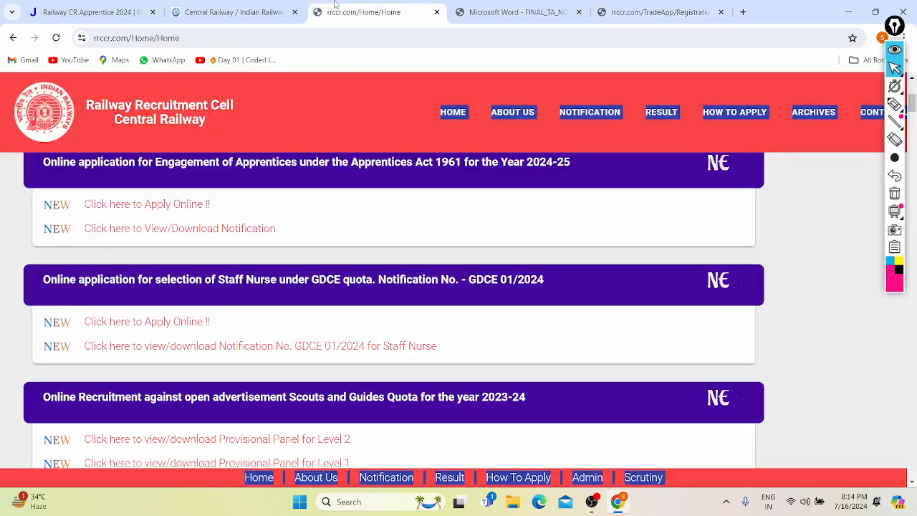
- Scroll through the apprentice notice PDF to the Mumbai cluster seat tables
left_click(512, 13)
scroll(397, 285, "down", 15)
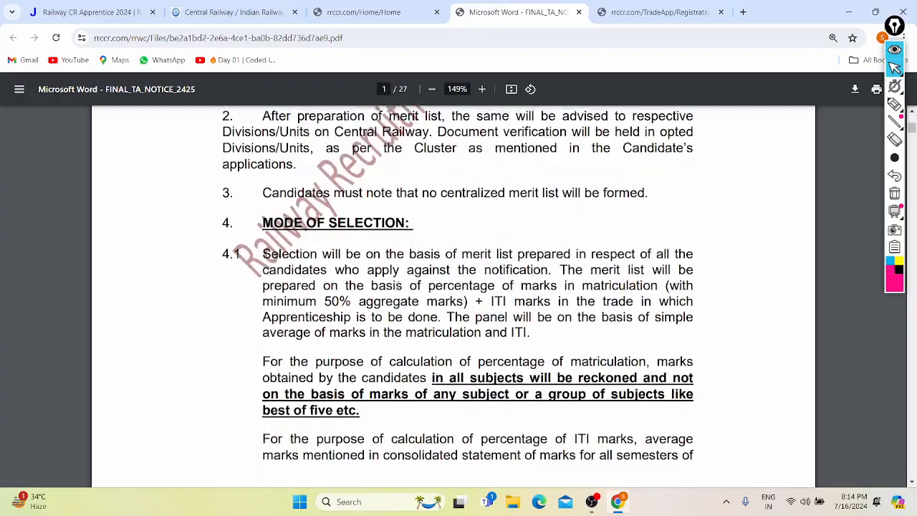
scroll(397, 285, "down", 20)
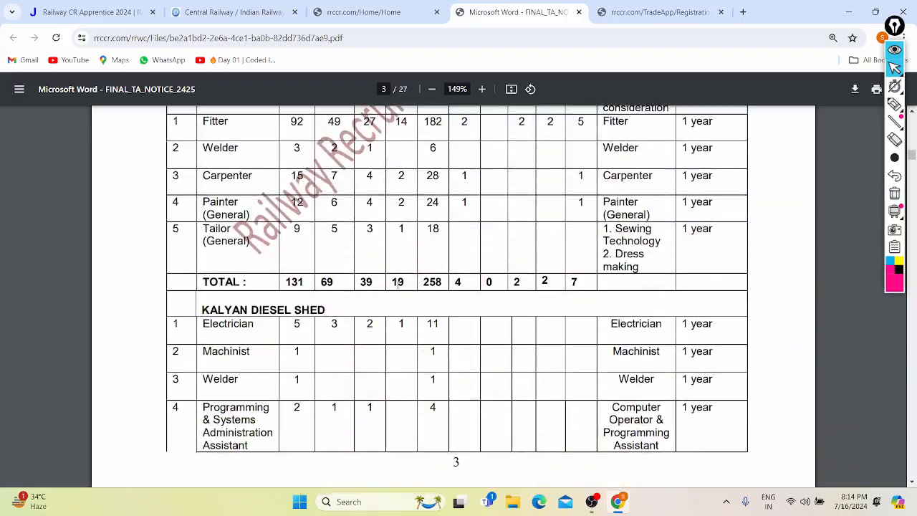
scroll(397, 285, "up", 4)
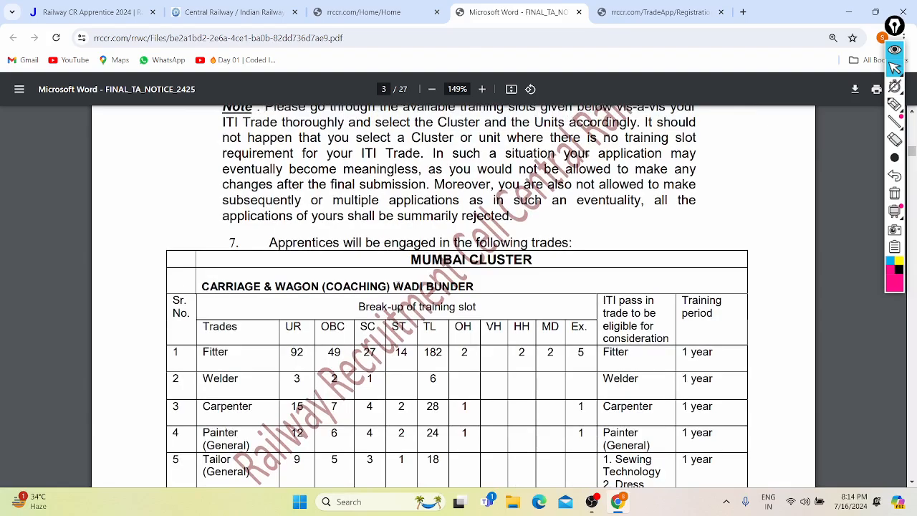
scroll(398, 285, "down", 3)
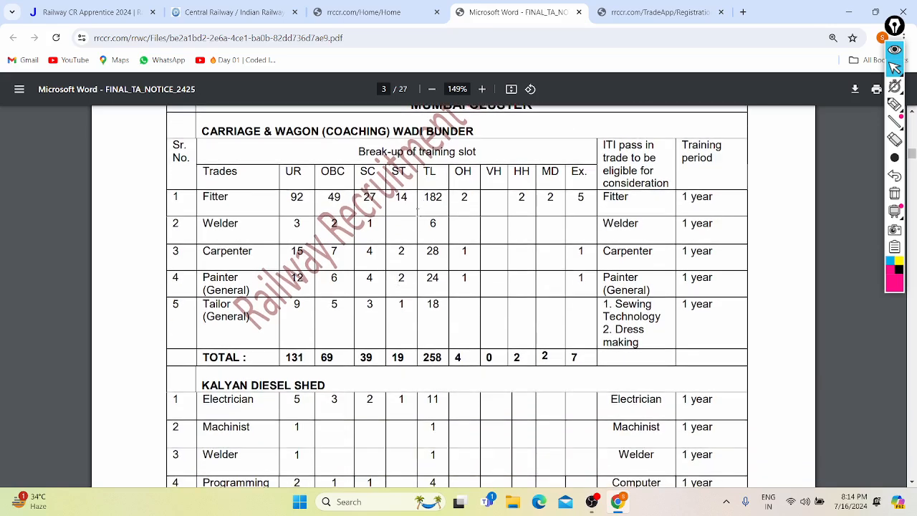
scroll(412, 223, "down", 3)
scroll(340, 266, "down", 3)
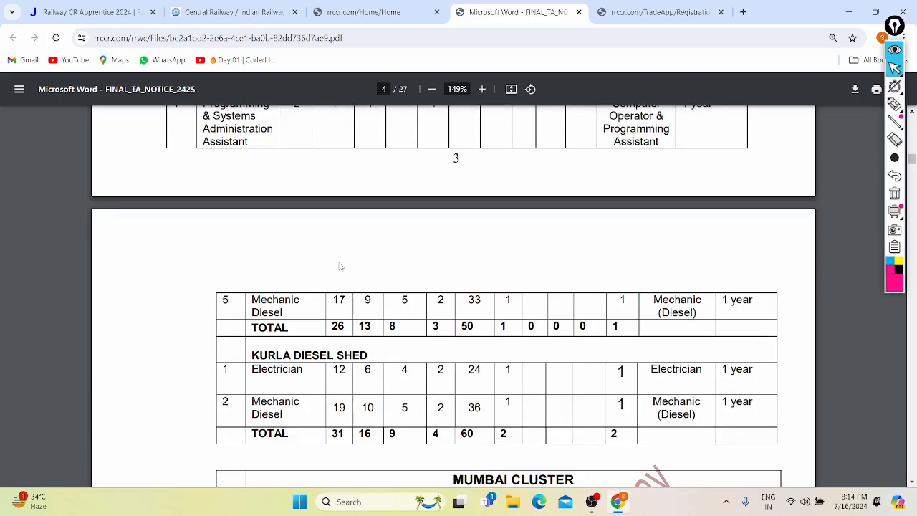
scroll(340, 267, "down", 1)
scroll(340, 266, "down", 2)
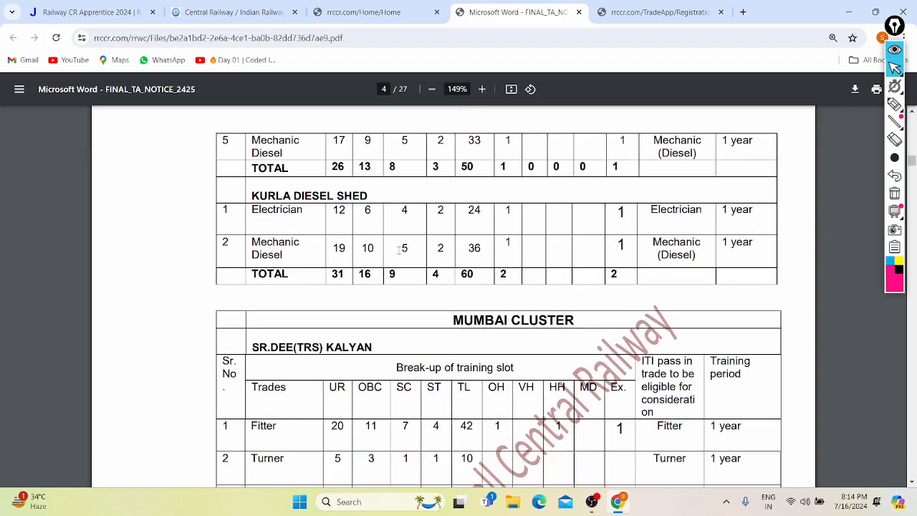
scroll(399, 249, "down", 1)
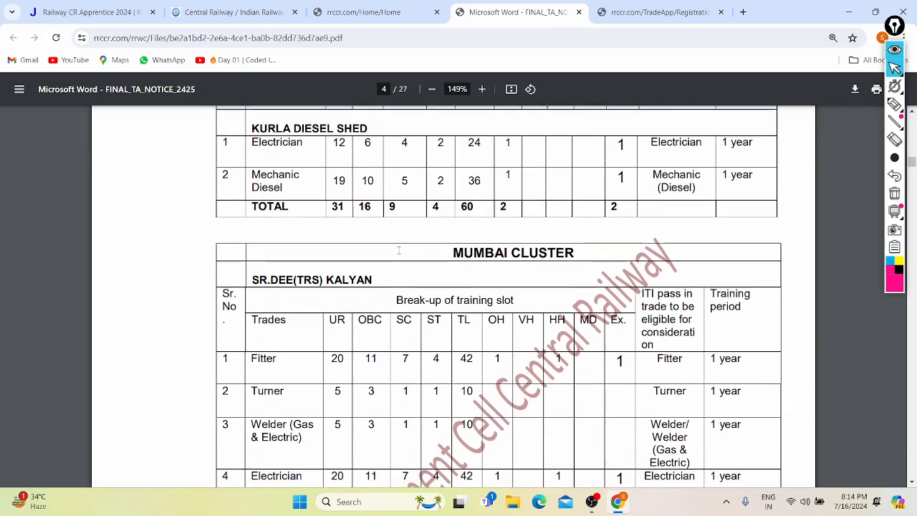
scroll(399, 249, "down", 4)
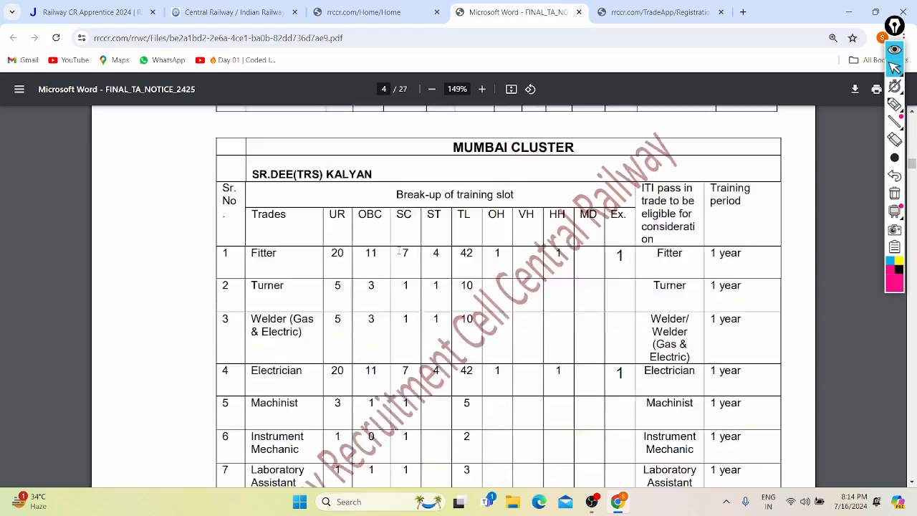
scroll(399, 249, "down", 3)
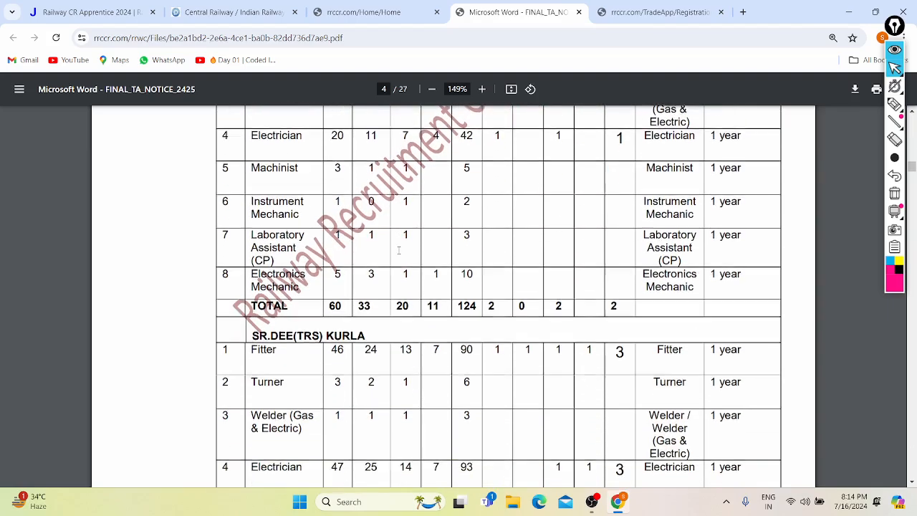
scroll(399, 249, "down", 1)
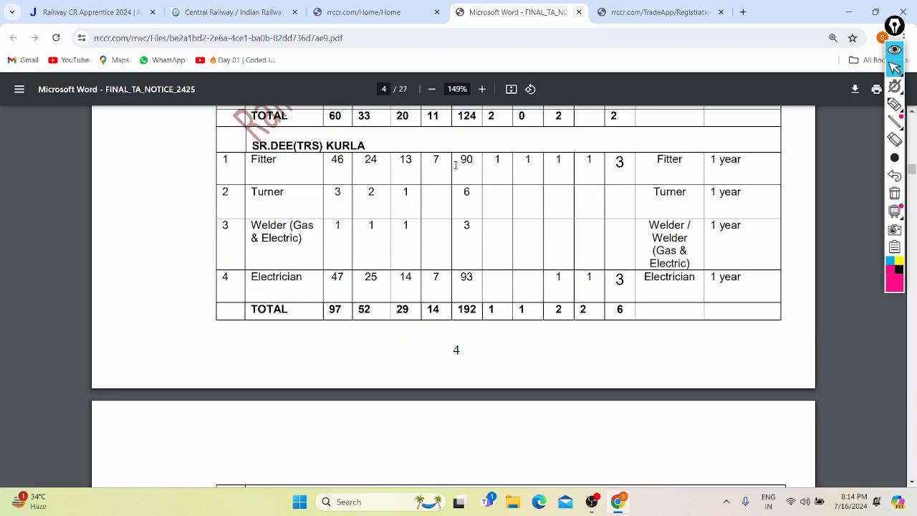
scroll(478, 165, "down", 3)
scroll(479, 165, "down", 2)
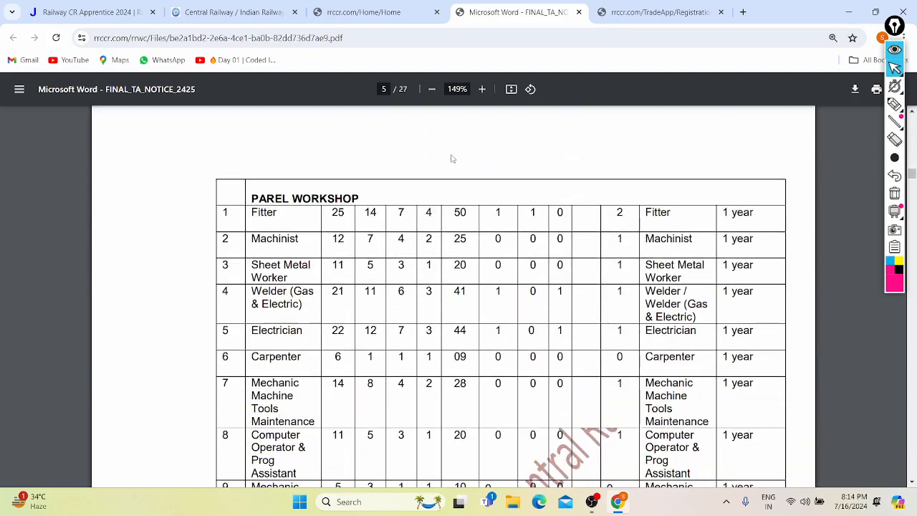
scroll(483, 273, "down", 2)
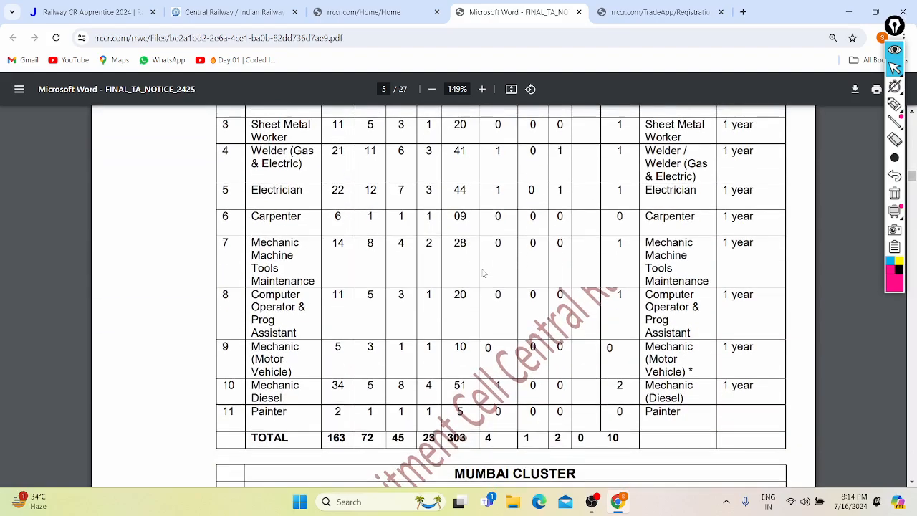
scroll(484, 273, "up", 2)
scroll(484, 273, "down", 4)
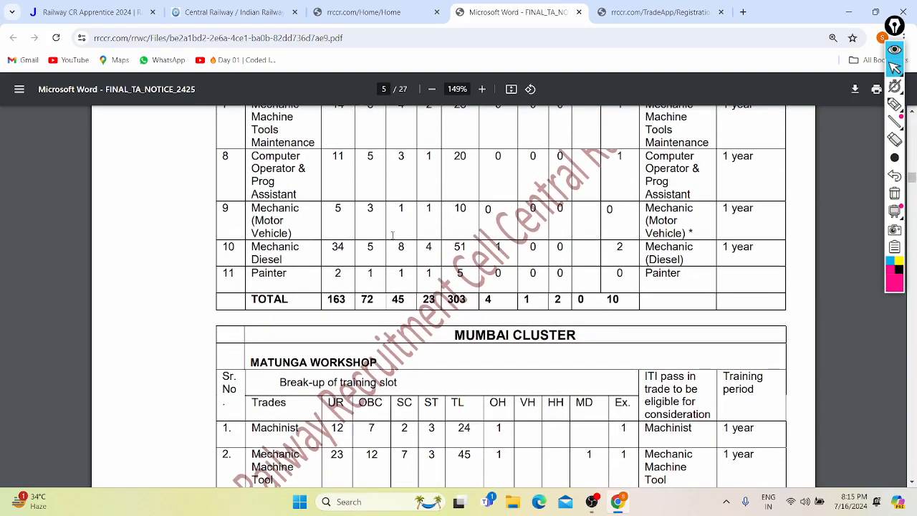
scroll(323, 227, "down", 2)
scroll(393, 235, "down", 5)
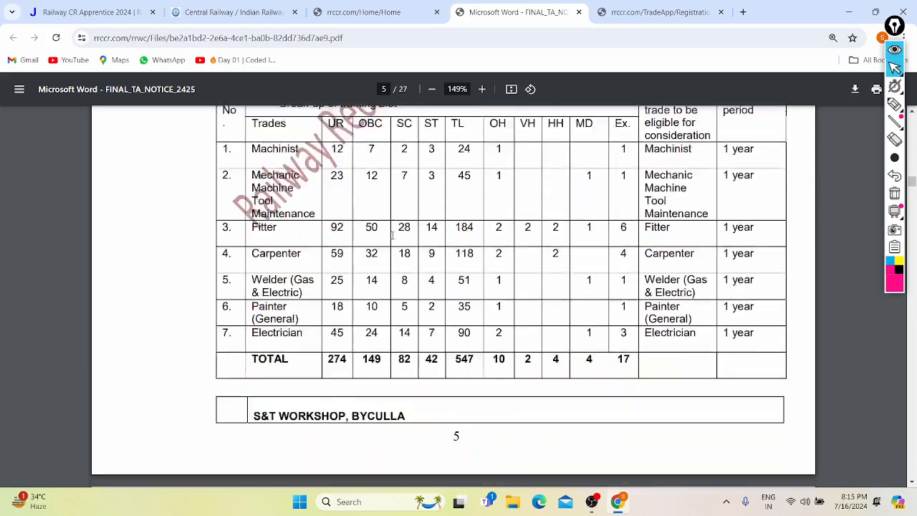
scroll(393, 292, "up", 3)
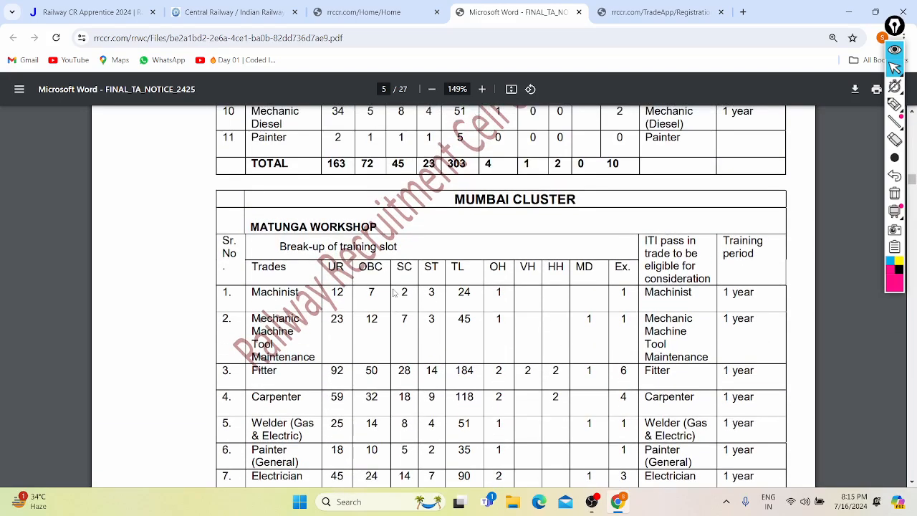
scroll(394, 292, "down", 2)
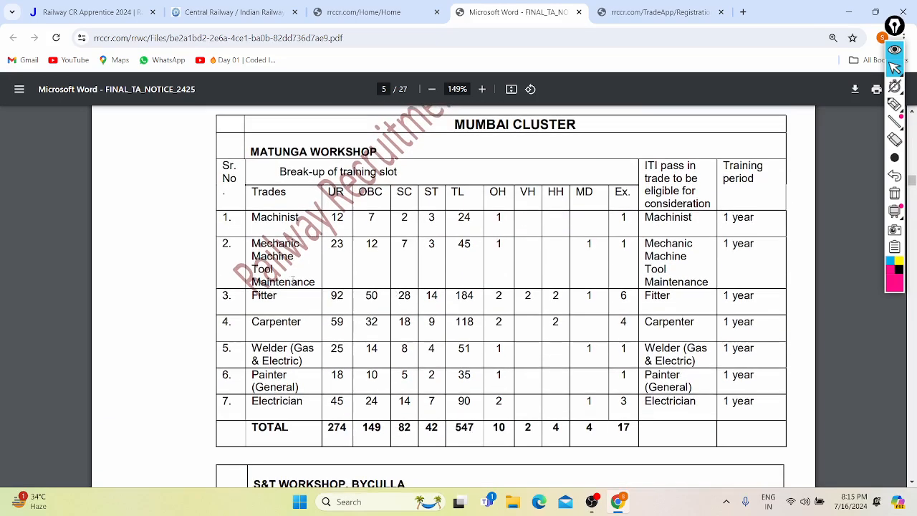
- Highlight Matunga's 184 Fitter seats and review the remaining Mumbai cluster tables
left_click_drag(455, 296, 477, 295)
left_click(479, 295)
left_click_drag(450, 295, 487, 294)
left_click(486, 295)
scroll(486, 293, "down", 4)
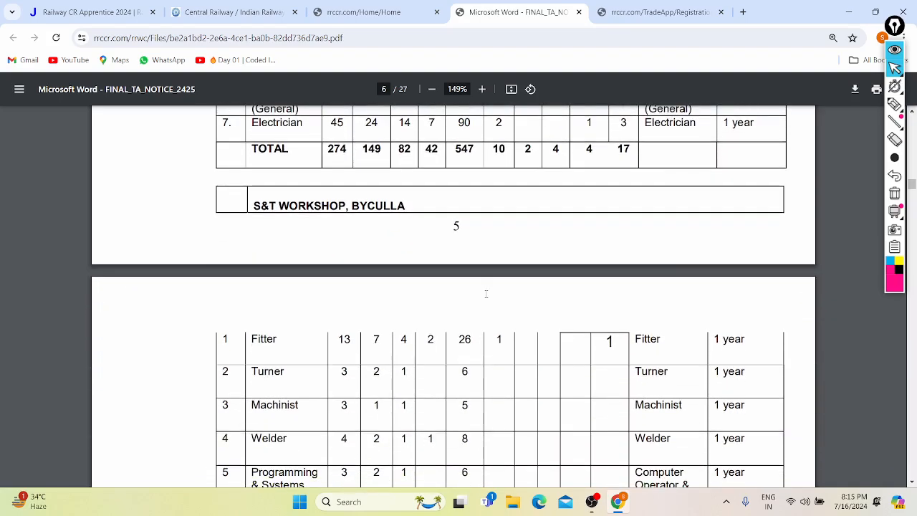
scroll(485, 293, "down", 2)
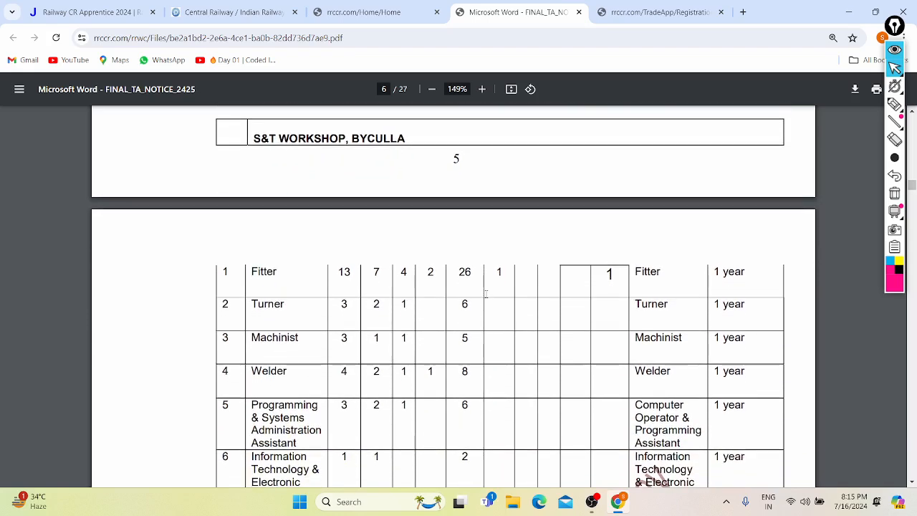
scroll(486, 293, "down", 4)
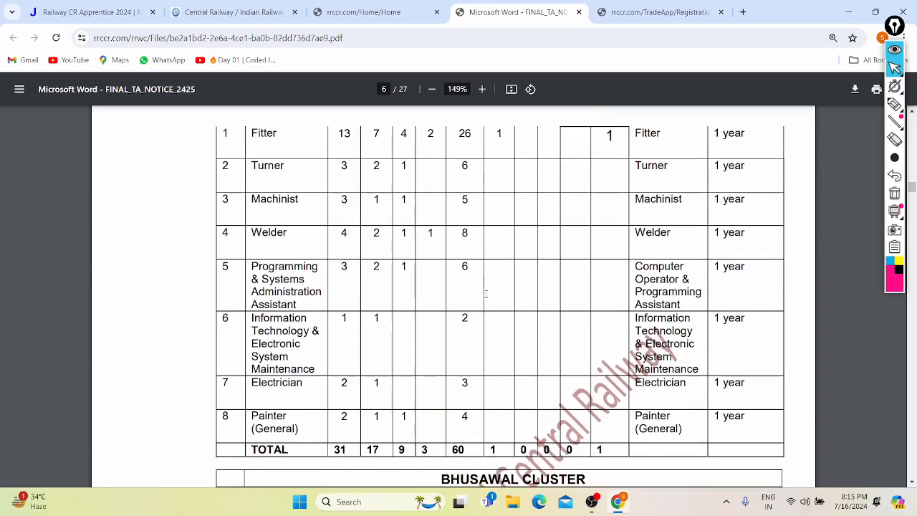
scroll(470, 232, "down", 5)
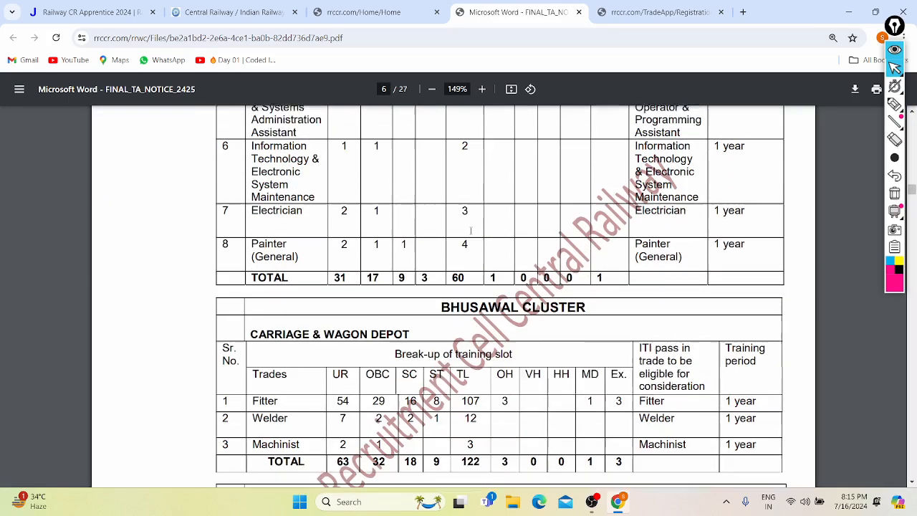
scroll(470, 232, "down", 2)
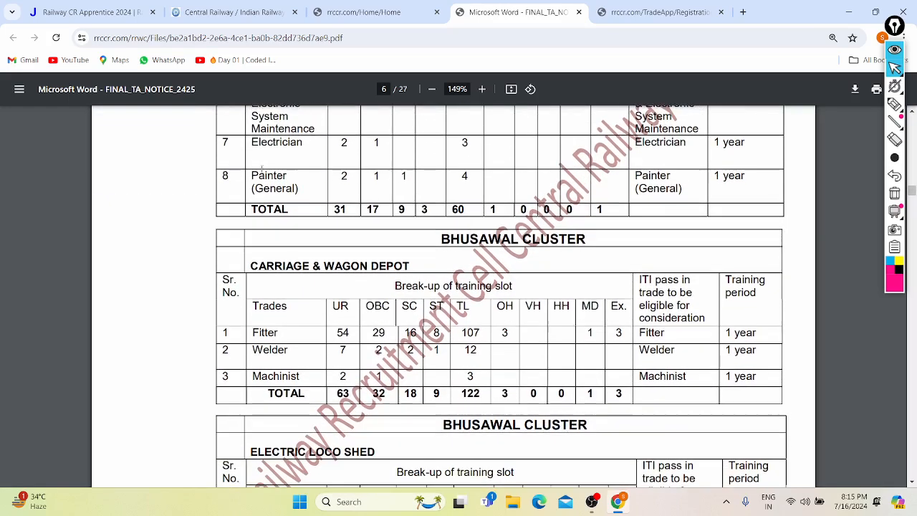
- Jump back to the notice's first page and return to the registration form
key("Home")
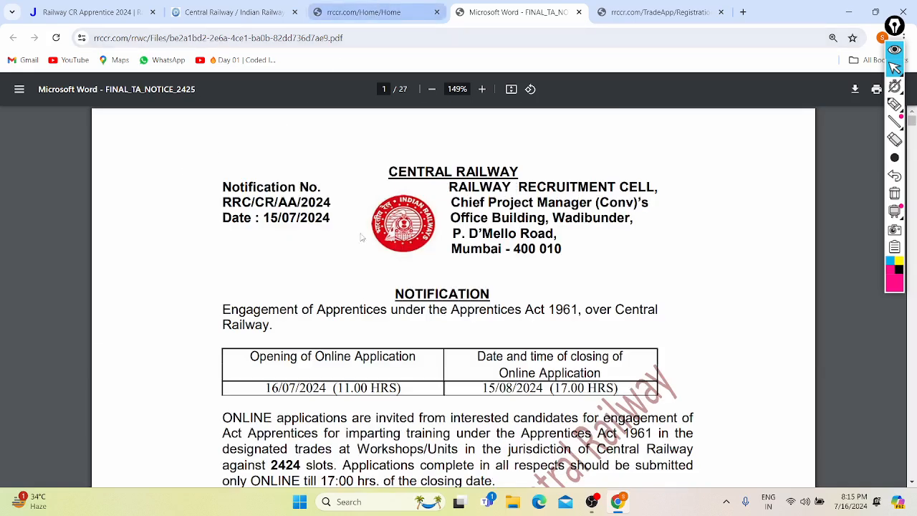
scroll(362, 295, "down", 2)
scroll(361, 296, "down", 2)
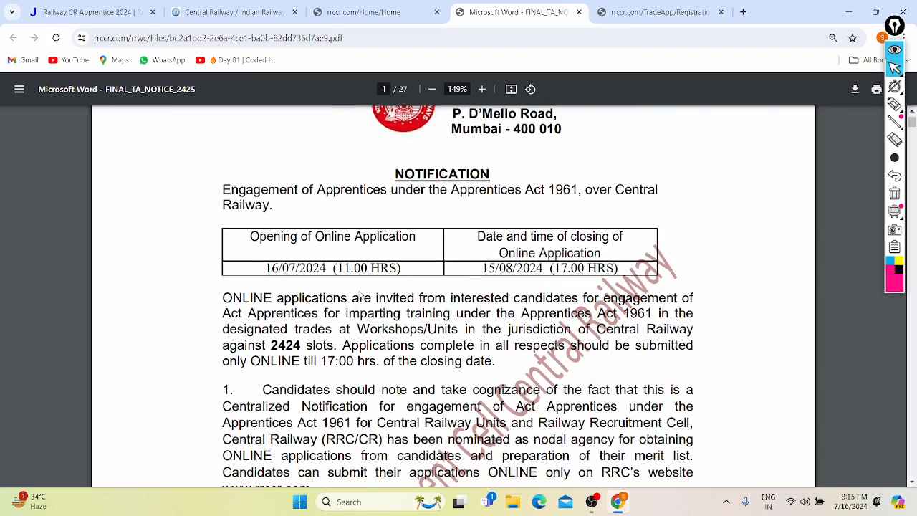
scroll(362, 296, "up", 4)
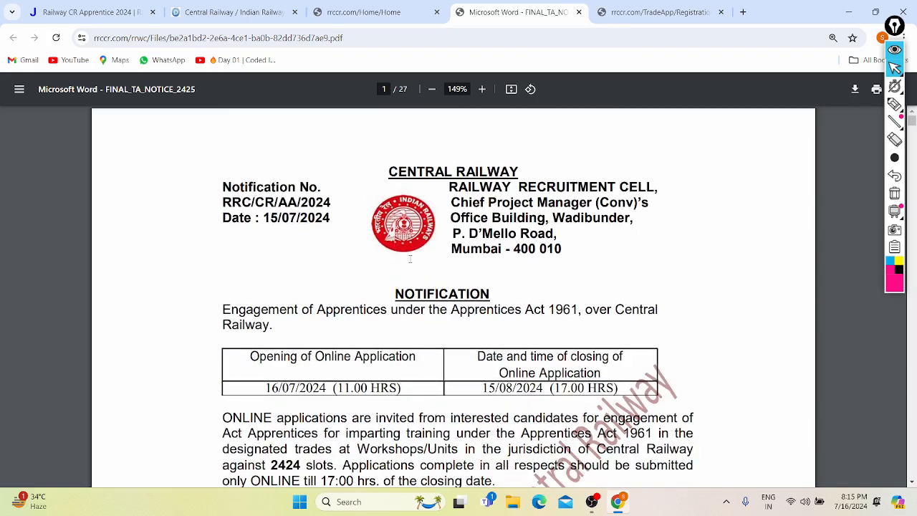
left_click(658, 10)
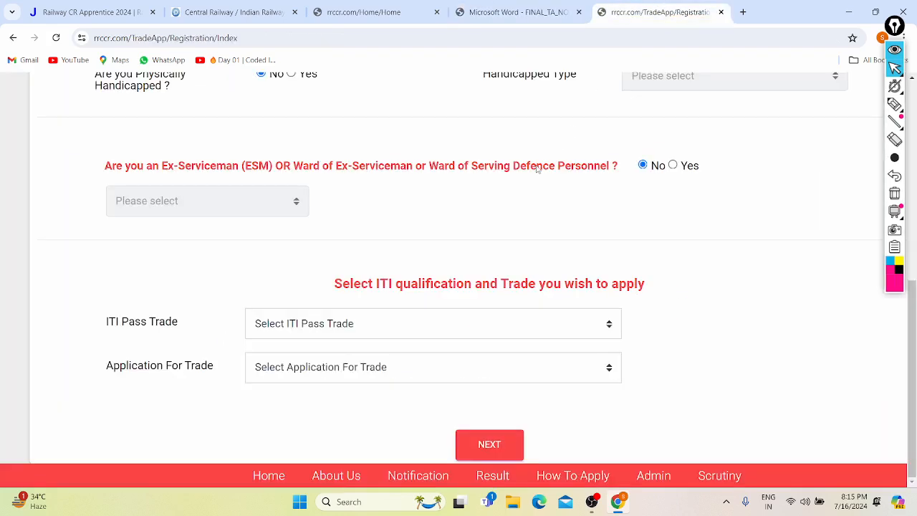
- Choose FITTER from the ITI Pass Trade dropdown
left_click(382, 320)
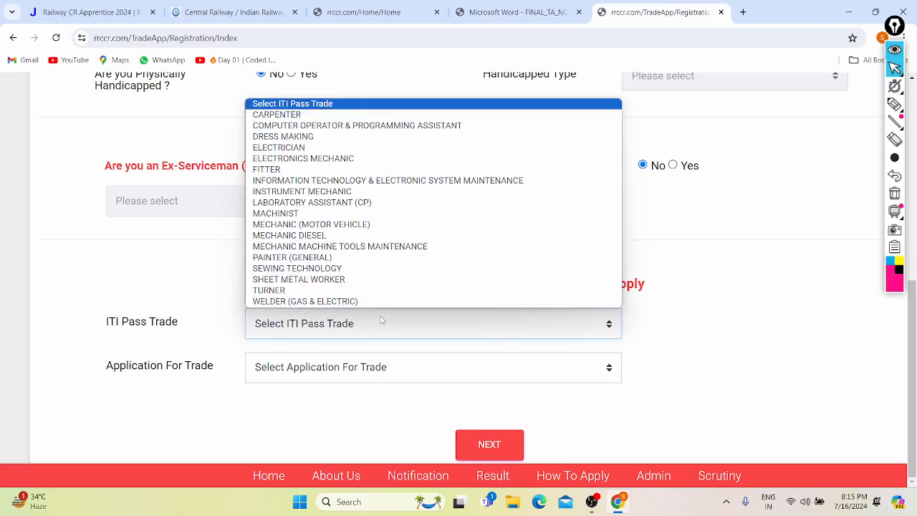
left_click(319, 169)
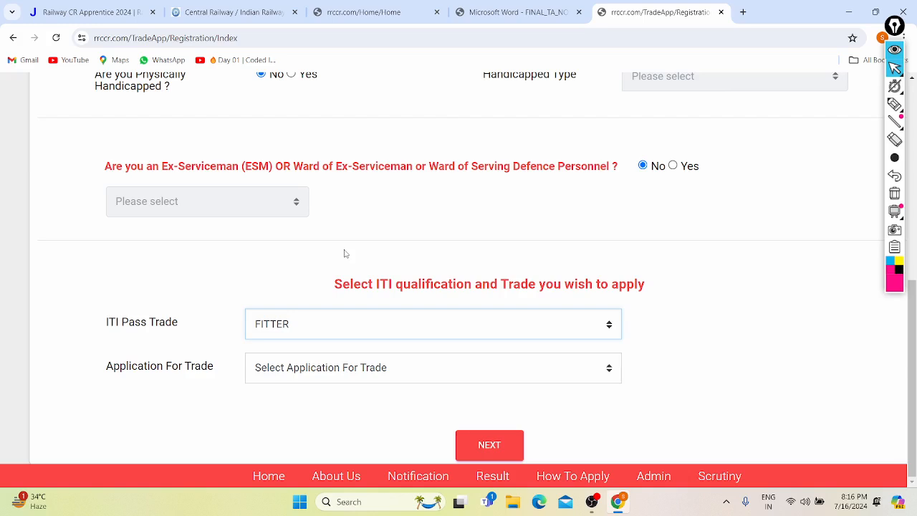
scroll(343, 253, "right", 1)
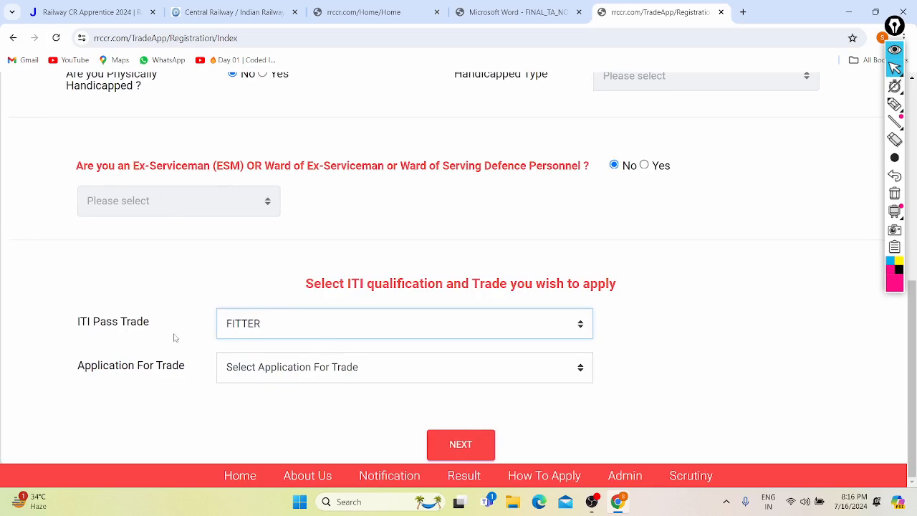
- Set Application For Trade to FITTER, leaving the ITI Pass Trade unchanged
left_click(286, 372)
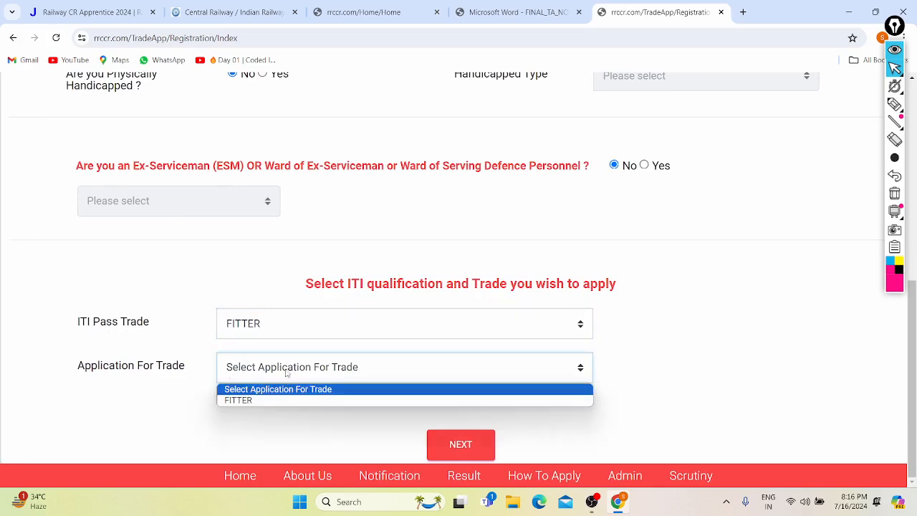
left_click(270, 400)
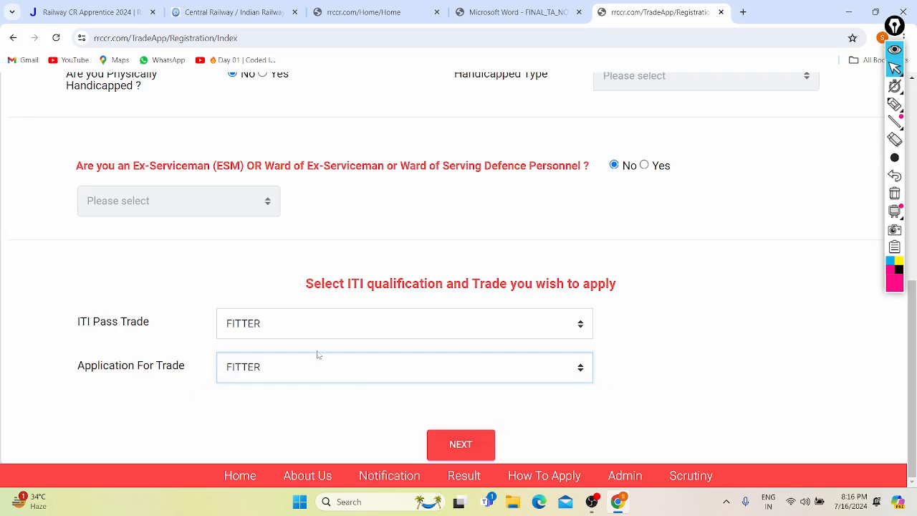
left_click(296, 327)
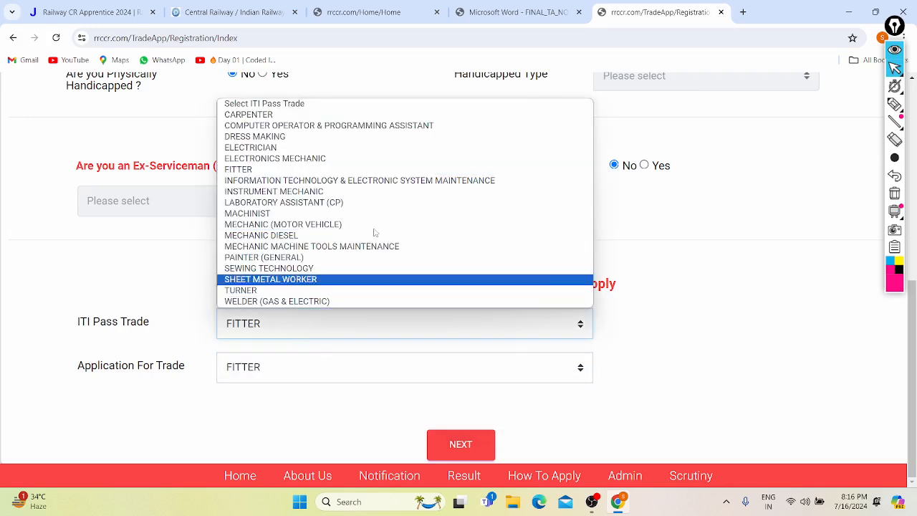
left_click(184, 263)
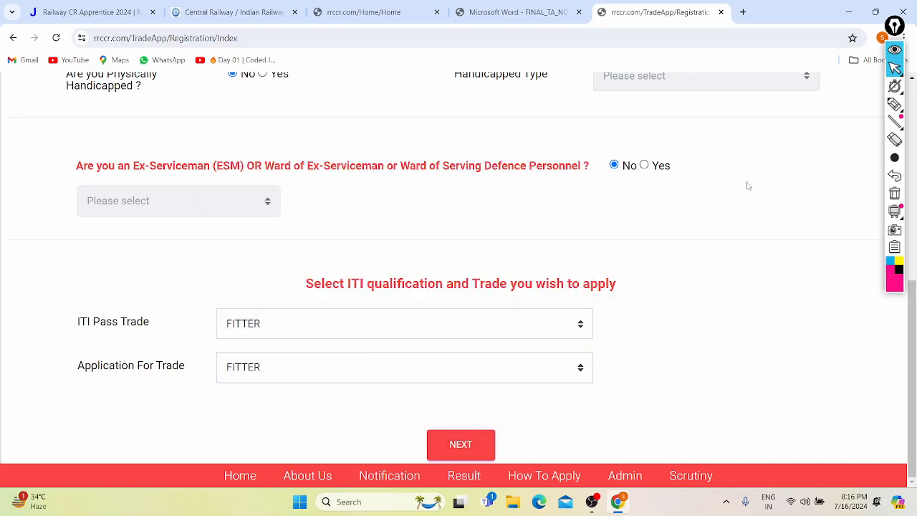
left_click(894, 103)
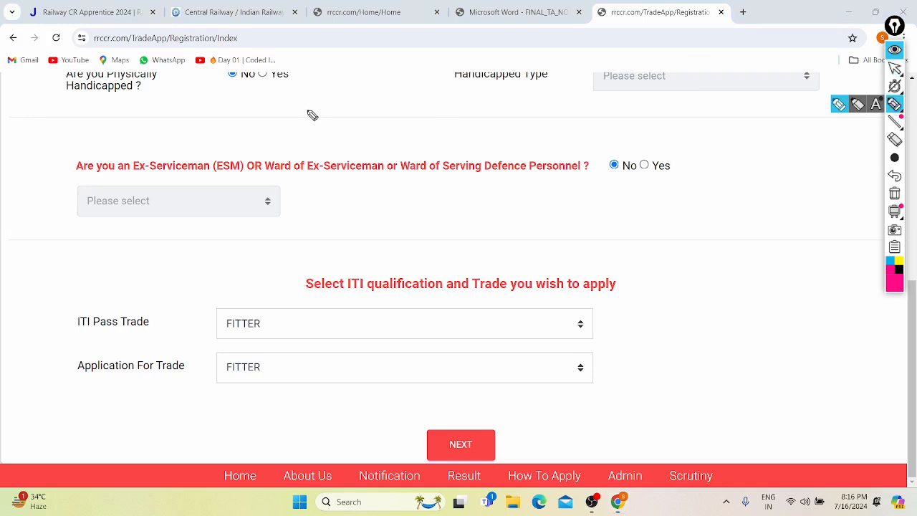
left_click_drag(301, 100, 363, 74)
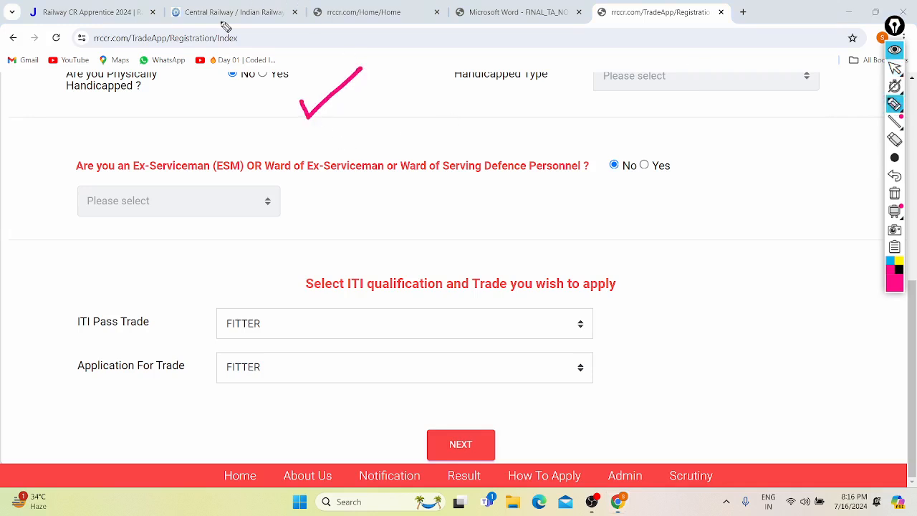
mouse_move(183, 81)
left_mouse_down()
mouse_move(172, 105)
mouse_move(194, 109)
mouse_move(198, 80)
mouse_move(226, 100)
mouse_move(214, 87)
left_mouse_up()
left_click(214, 90)
mouse_move(152, 100)
left_mouse_down()
mouse_move(258, 86)
mouse_move(179, 123)
left_mouse_up()
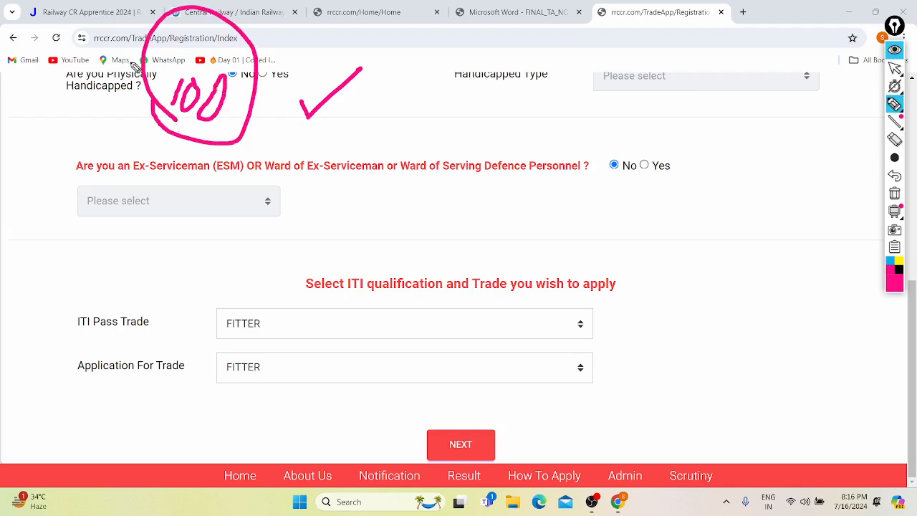
mouse_move(85, 95)
left_mouse_down()
mouse_move(88, 123)
mouse_move(138, 102)
left_mouse_up()
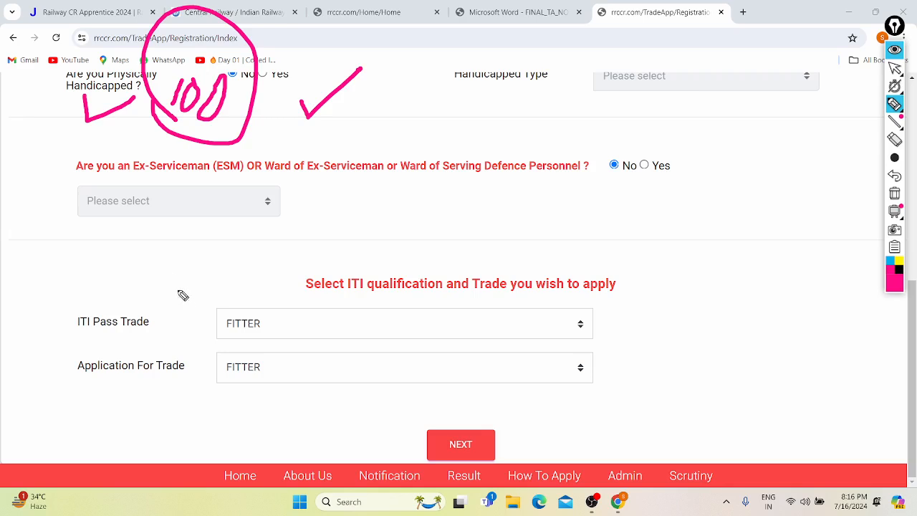
mouse_move(226, 309)
left_mouse_down()
mouse_move(218, 331)
mouse_move(236, 302)
mouse_move(219, 315)
left_mouse_up()
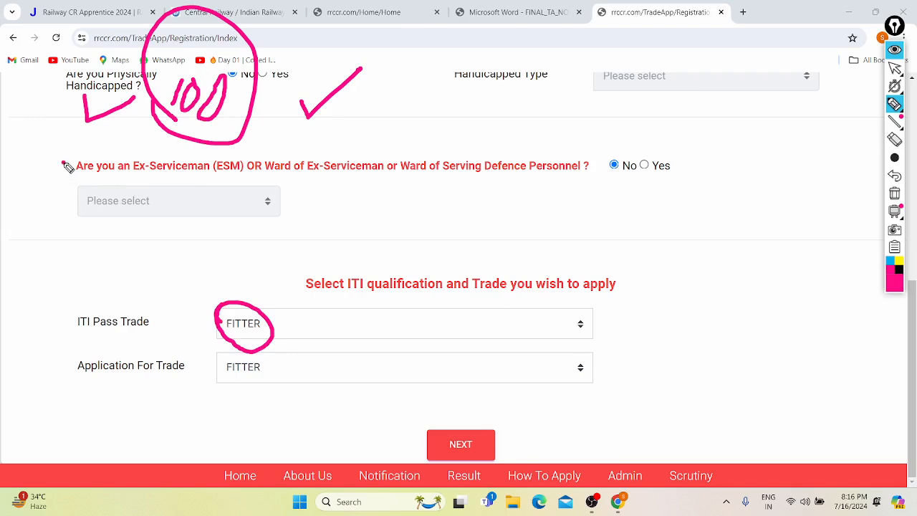
left_click_drag(63, 163, 90, 153)
mouse_move(393, 60)
left_mouse_down()
mouse_move(479, 28)
mouse_move(395, 56)
left_mouse_up()
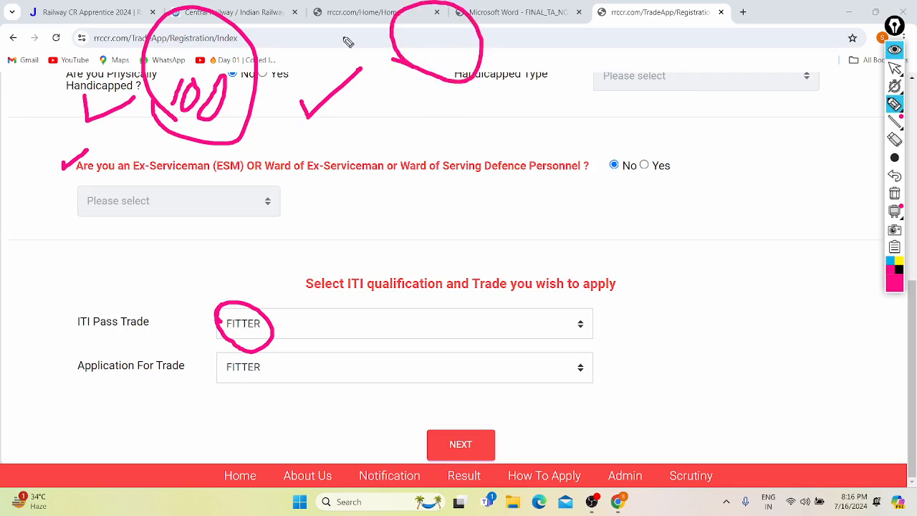
mouse_move(387, 127)
left_mouse_down()
mouse_move(385, 92)
mouse_move(435, 124)
left_mouse_up()
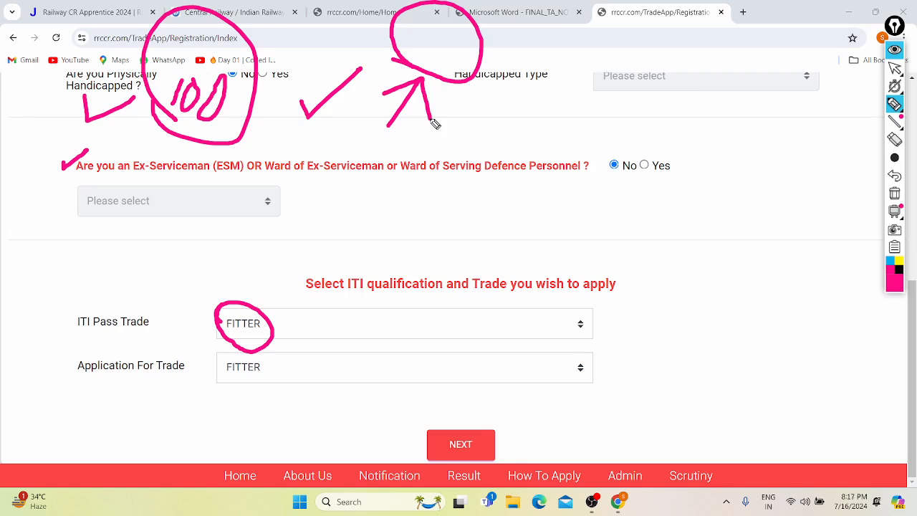
mouse_move(524, 30)
left_mouse_down()
mouse_move(514, 52)
mouse_move(562, 32)
left_mouse_up()
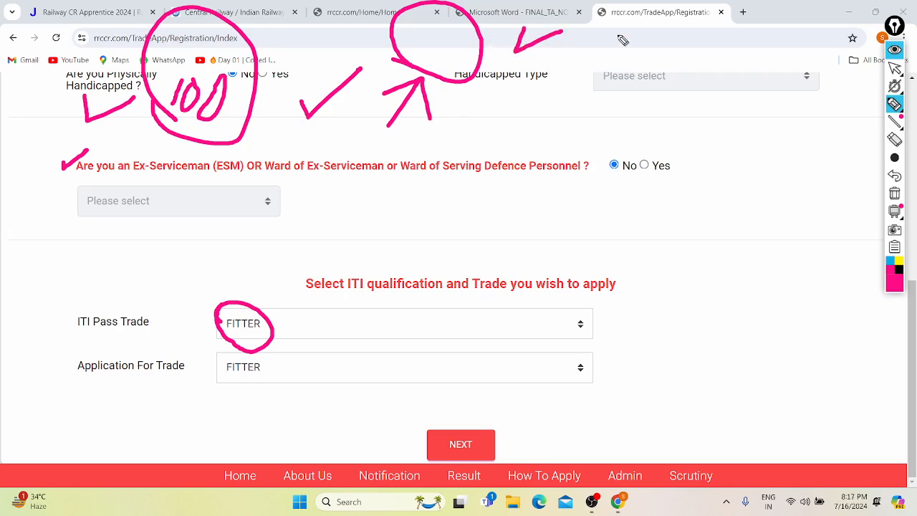
left_click(894, 139)
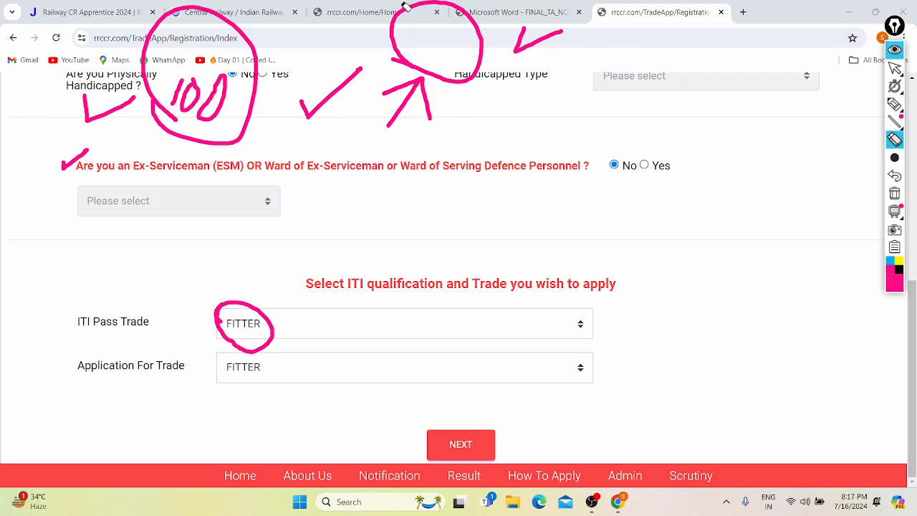
mouse_move(389, 12)
left_mouse_down()
mouse_move(511, 60)
mouse_move(394, 109)
left_mouse_up()
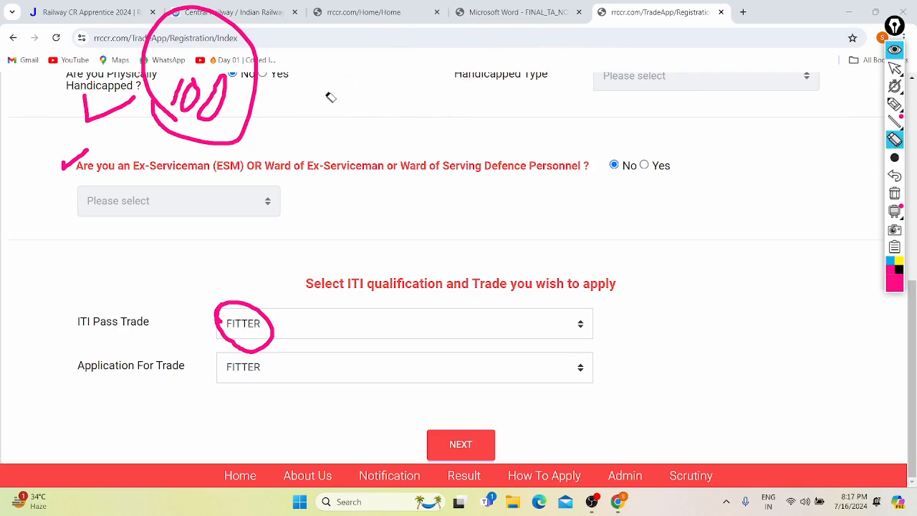
mouse_move(149, 81)
left_mouse_down()
mouse_move(394, 270)
mouse_move(106, 87)
mouse_move(80, 153)
mouse_move(98, 136)
left_mouse_up()
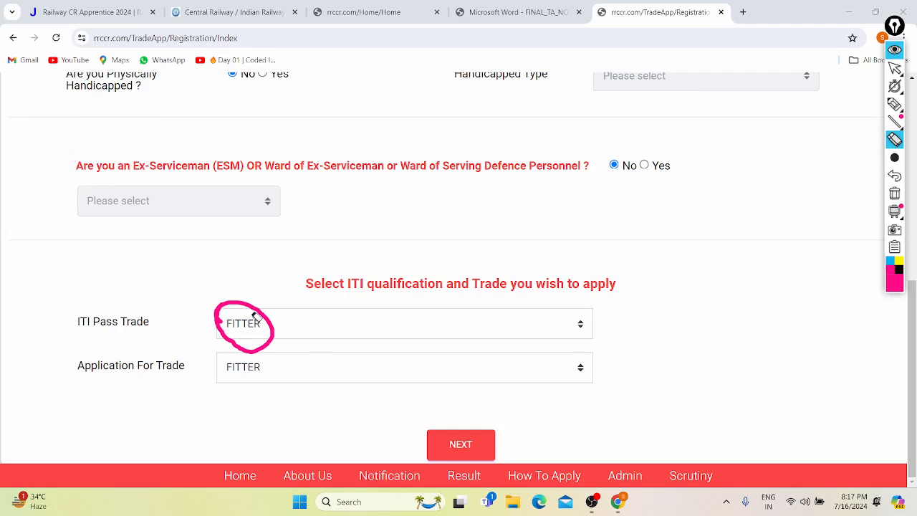
left_click_drag(209, 305, 250, 325)
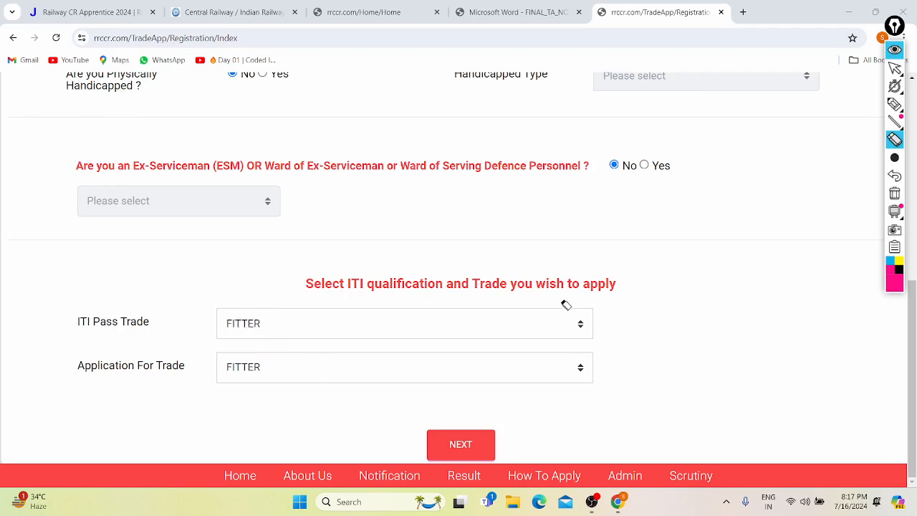
- Advance to the Registration Details summary and review the entered details
left_click(894, 68)
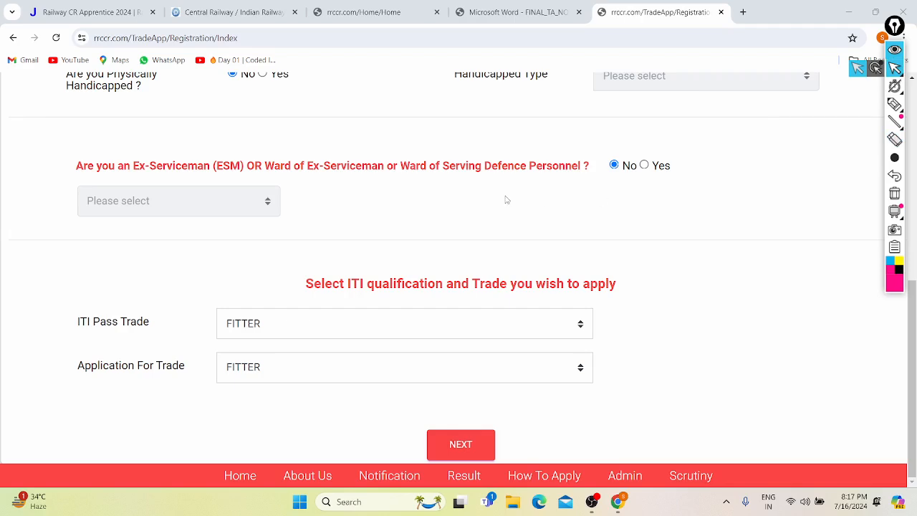
left_click(475, 445)
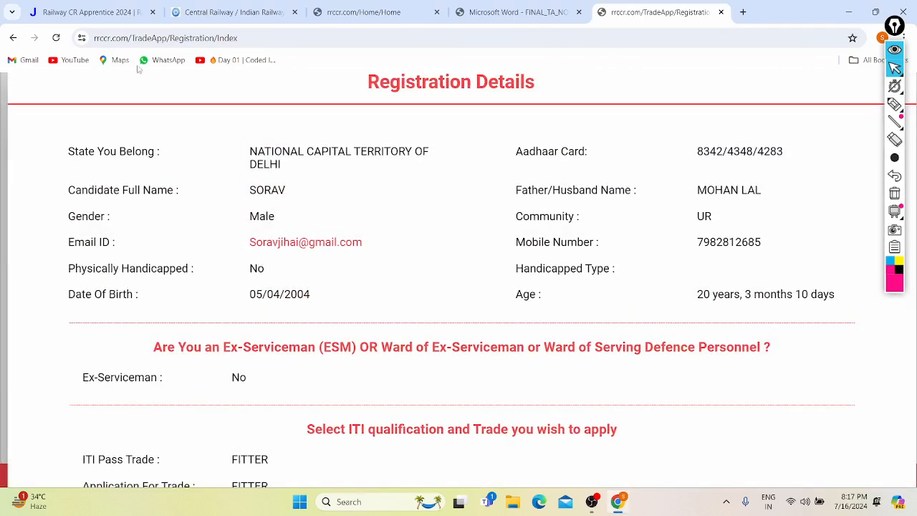
left_click_drag(248, 152, 504, 212)
double_click(502, 236)
- Accept the registration declaration and submit the registration with REGISTER
scroll(501, 237, "down", 1)
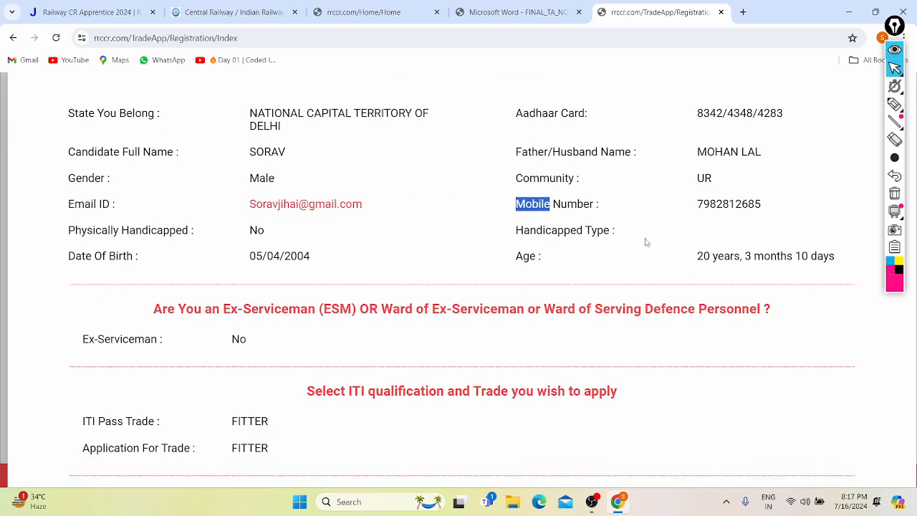
scroll(646, 242, "down", 1)
scroll(646, 242, "down", 2)
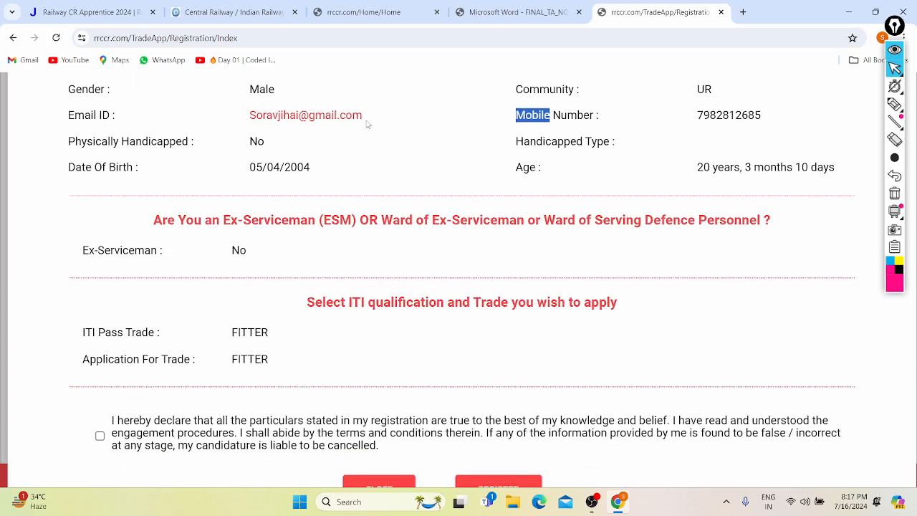
scroll(348, 324, "down", 1)
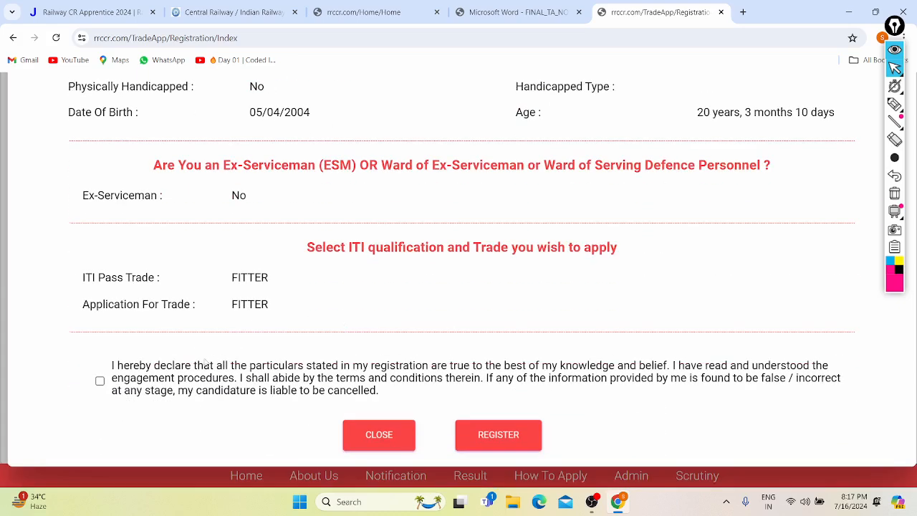
left_click(99, 382)
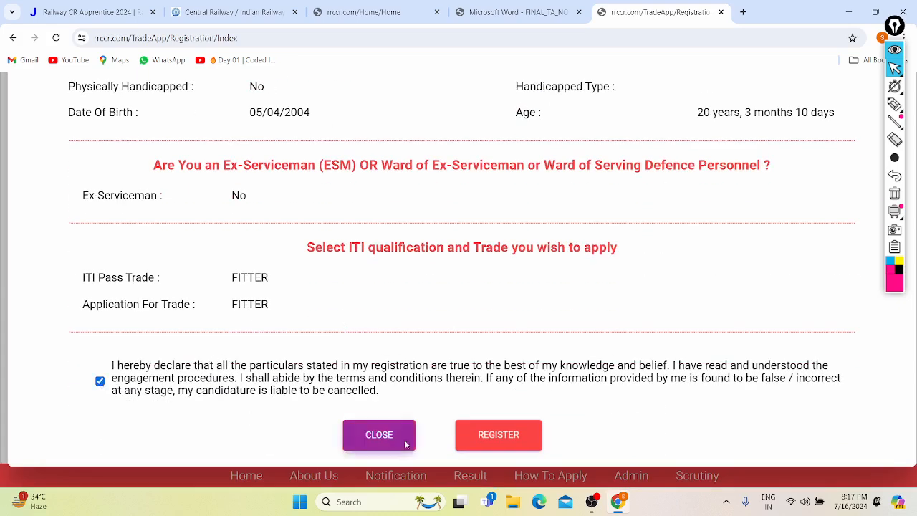
left_click(495, 434)
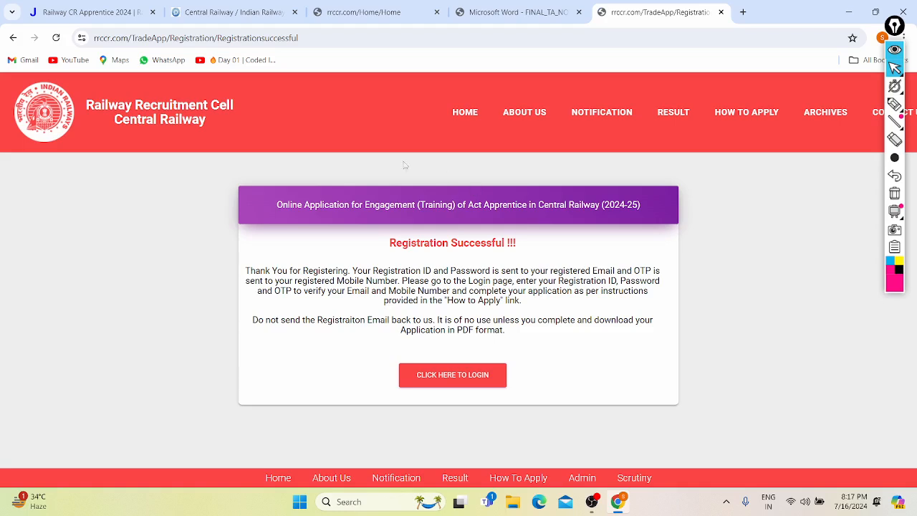
- Follow the login link from the Registration Successful page to the Login page
left_click_drag(248, 270, 489, 321)
left_click(535, 308)
left_click(451, 378)
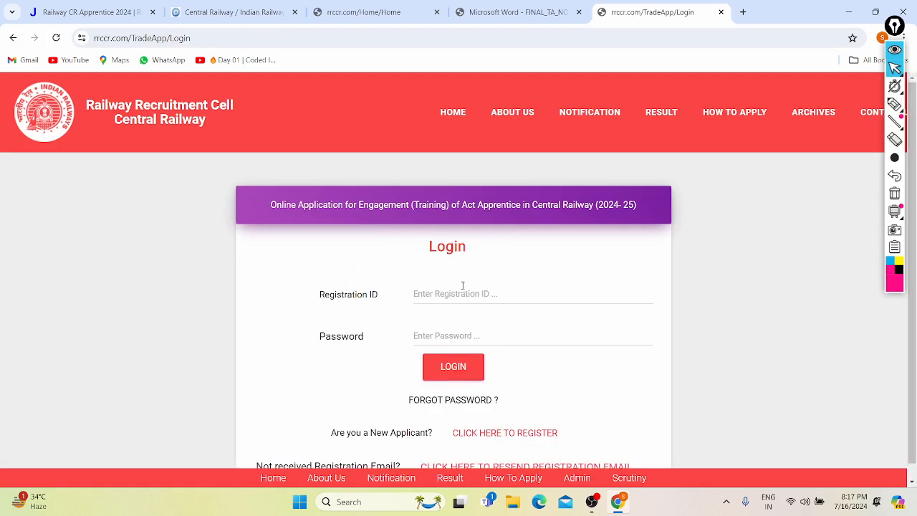
- Enter the applicant's Registration ID in the Login form
left_click(463, 286)
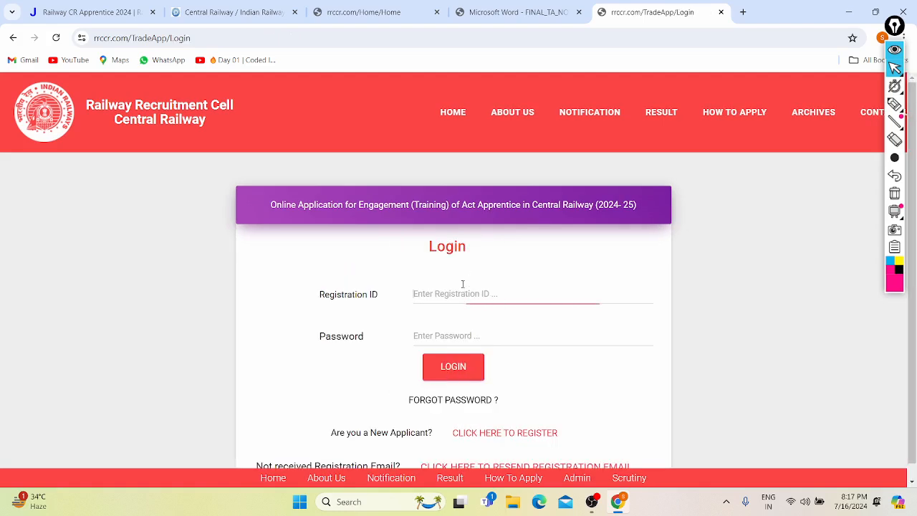
left_click(463, 330)
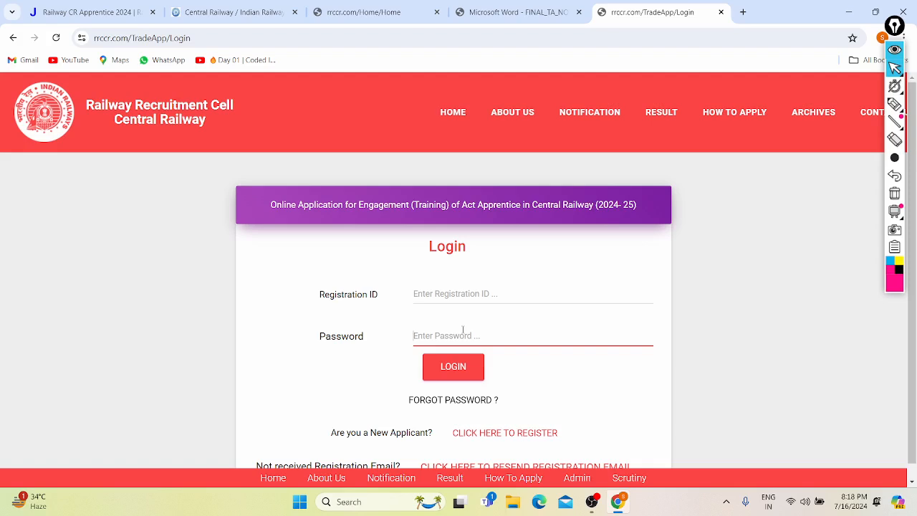
key("Caps_Lock")
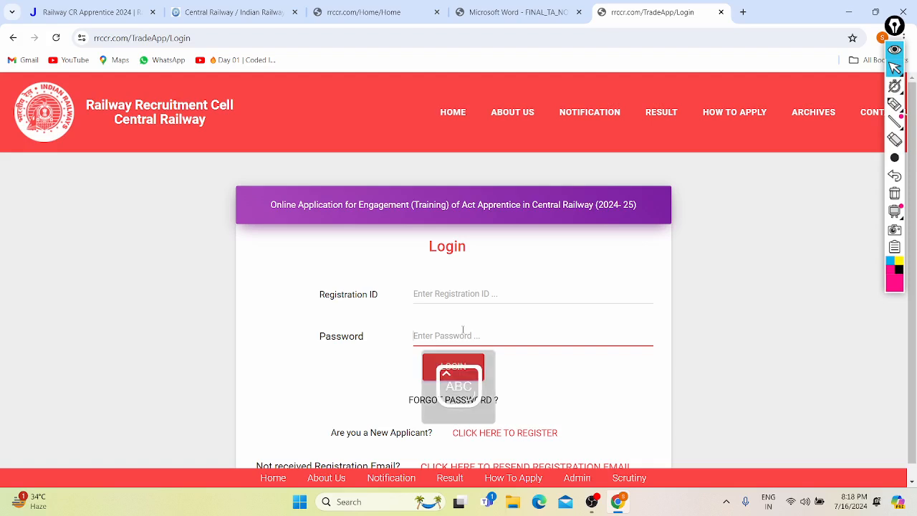
type("••")
key("BackSpace")
key("BackSpace")
left_click(464, 295)
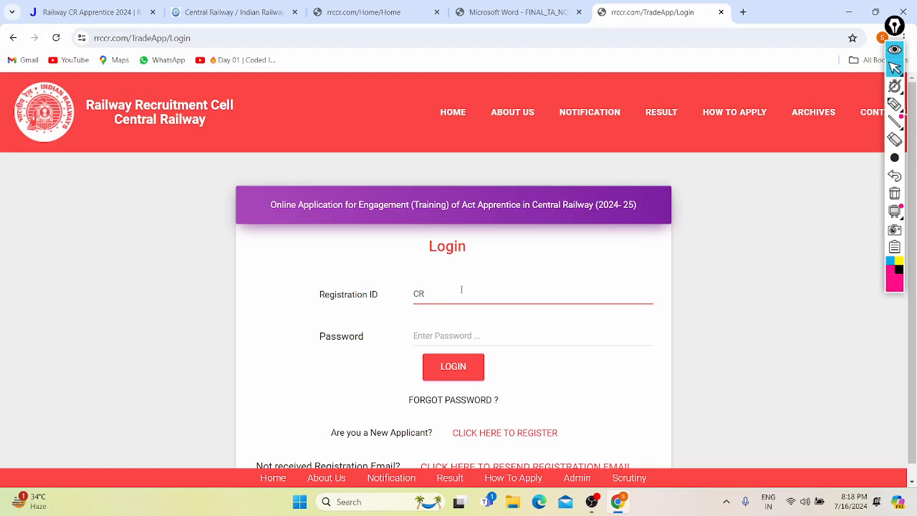
- Type the account password and log in
left_click(450, 343)
key("Caps_Lock")
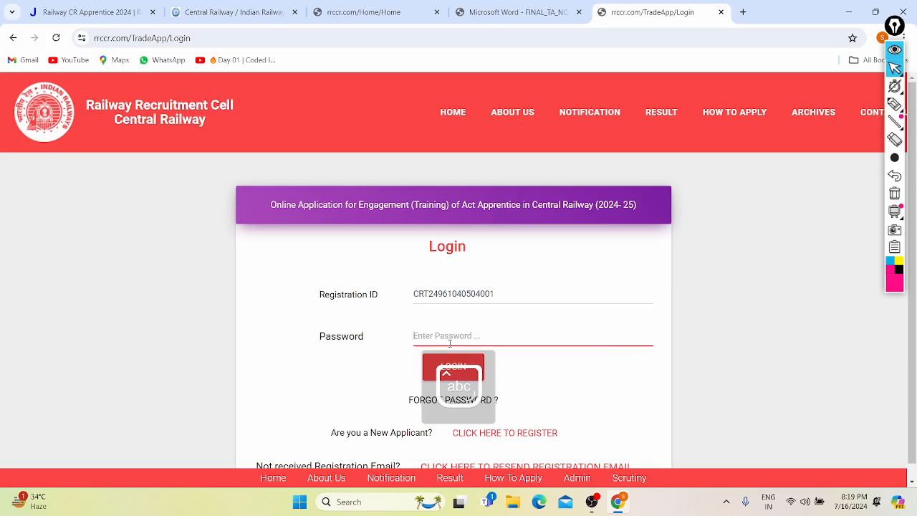
type("••")
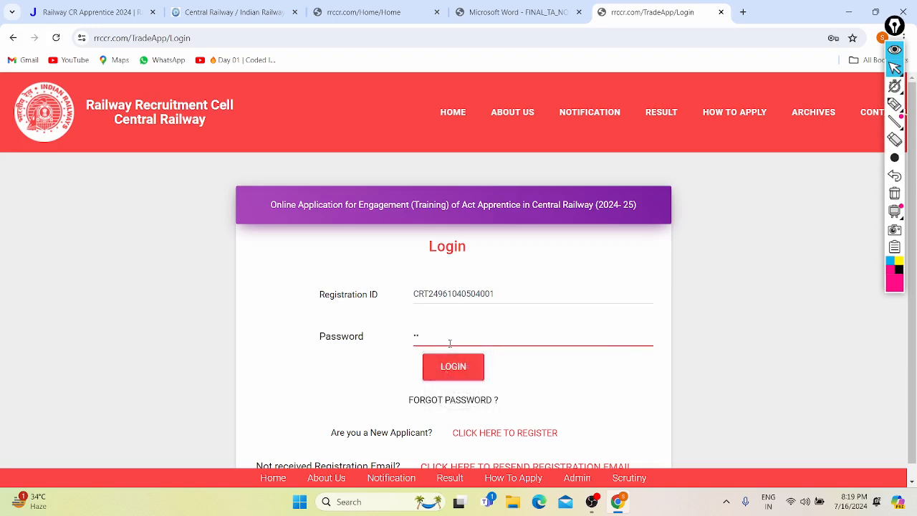
type("•••••••••")
left_click(464, 378)
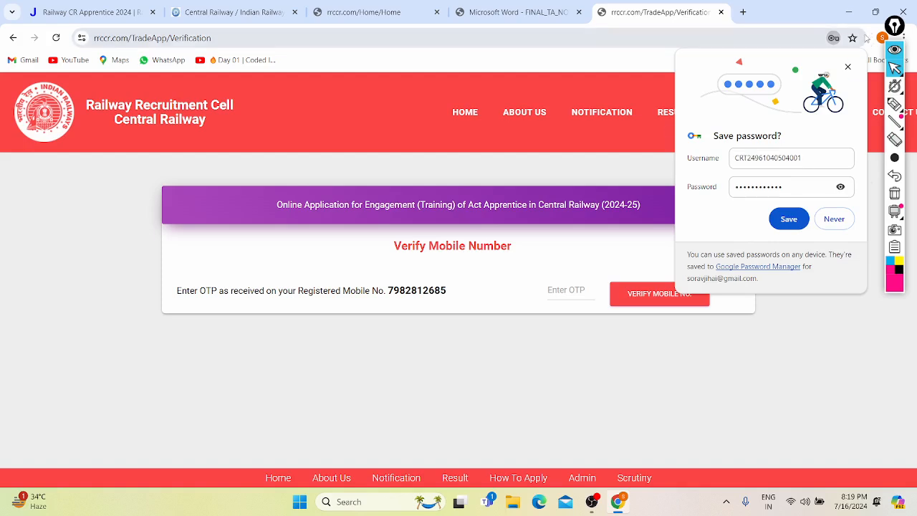
- Dismiss Chrome's save-password prompt and verify the mobile number with the received OTP
left_click(847, 67)
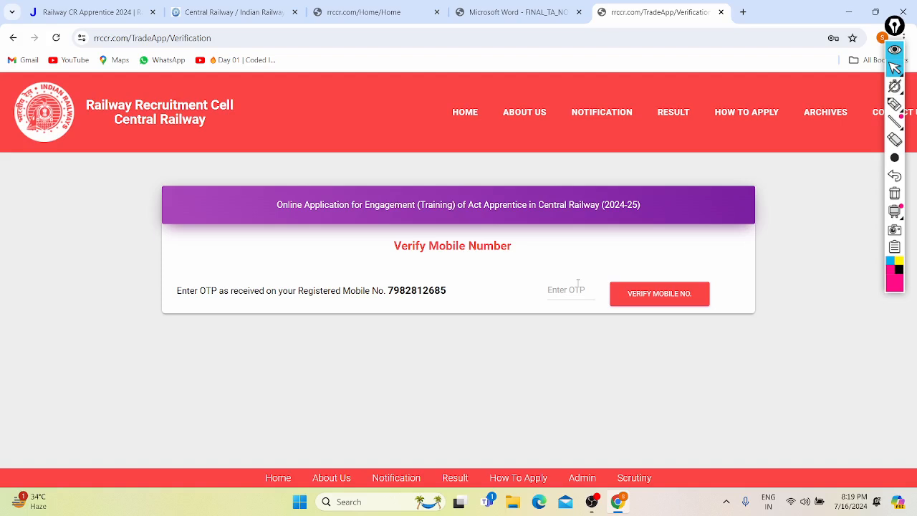
left_click(578, 285)
left_click(641, 294)
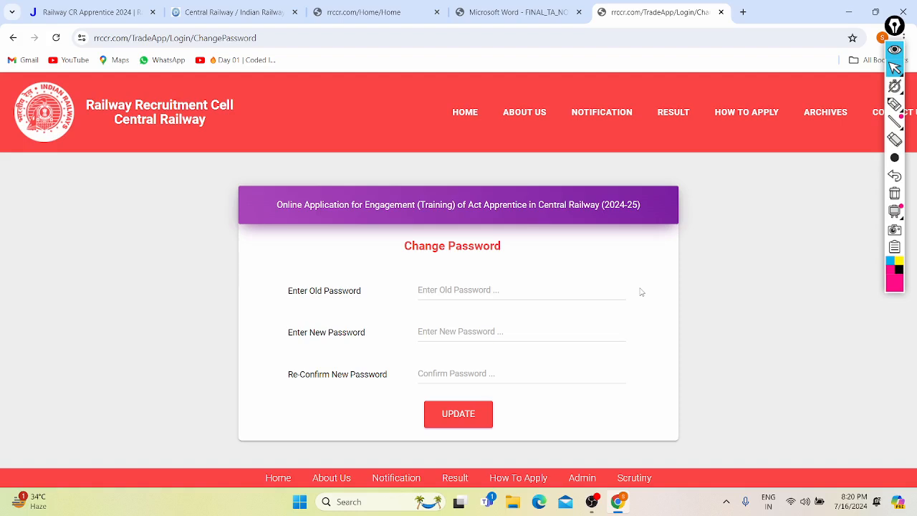
- Enter the old password, type and re-confirm a new password, and submit the change
left_click(530, 292)
left_click(483, 334)
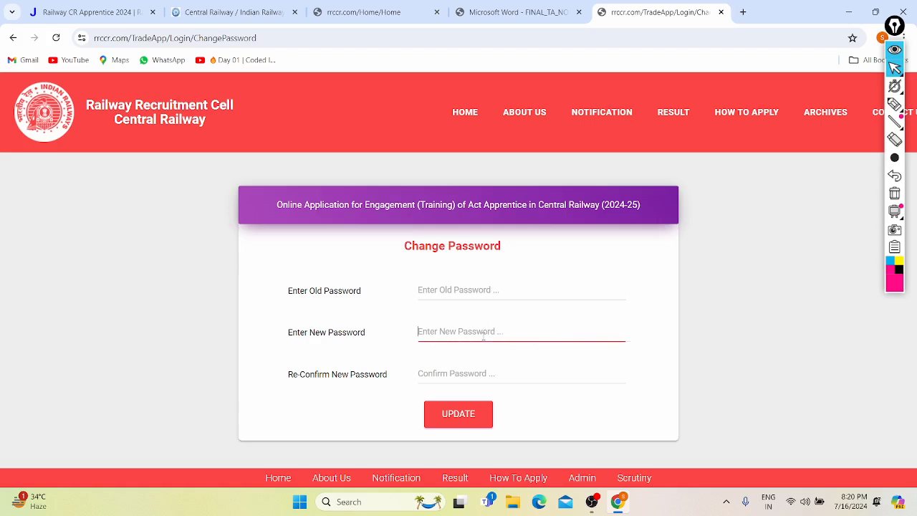
left_click(441, 373)
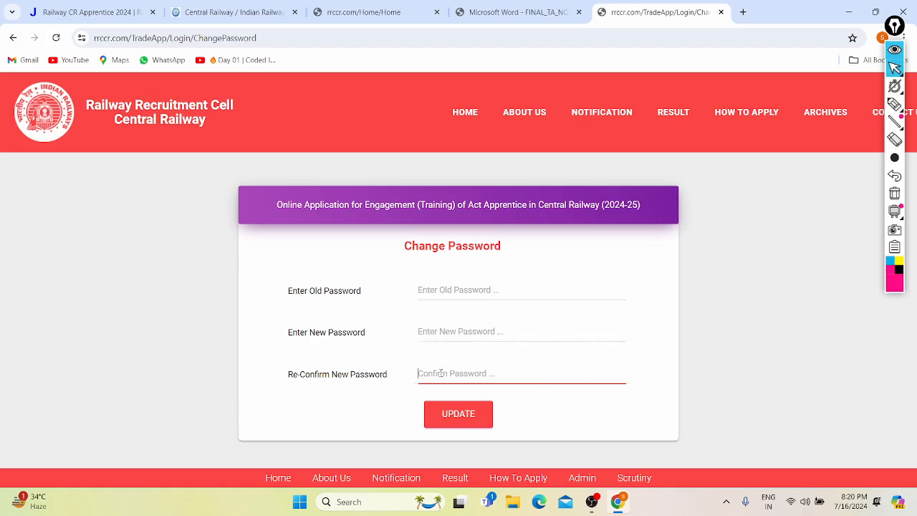
left_click(443, 293)
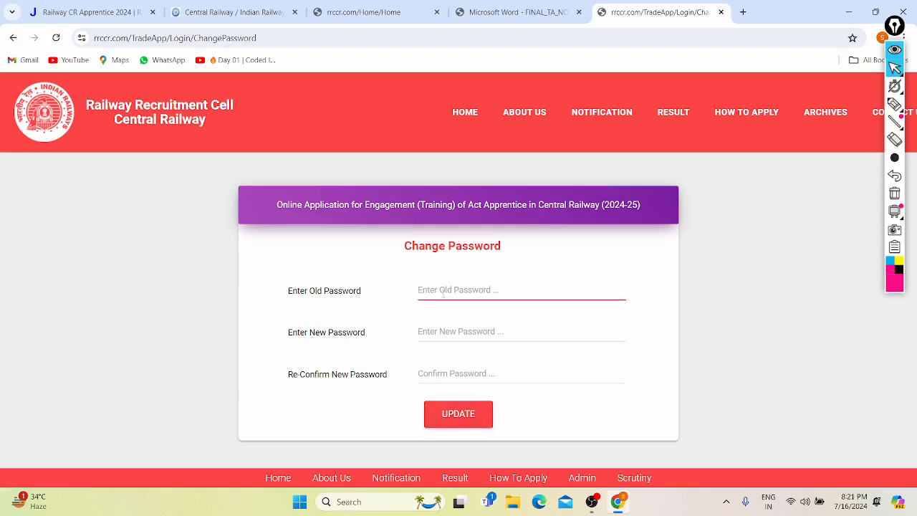
type("•••••••••••")
left_click(437, 332)
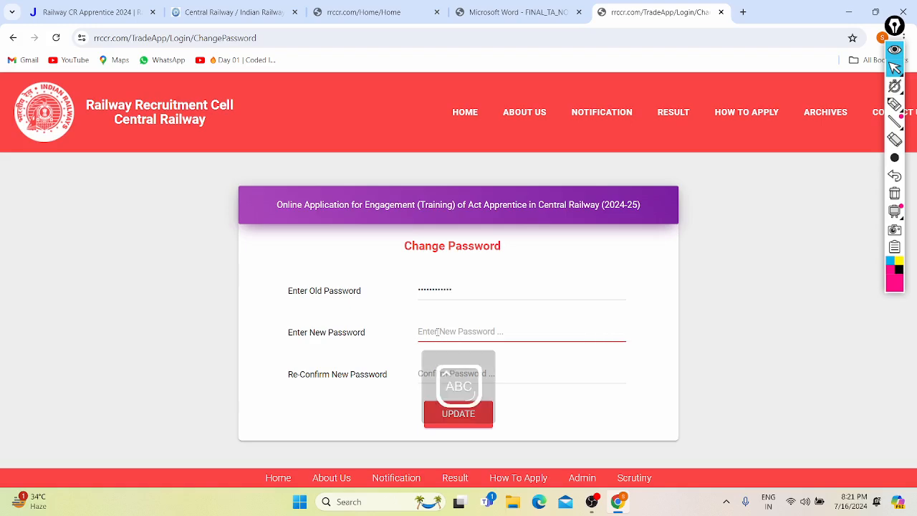
key("Caps_Lock")
type("••••••")
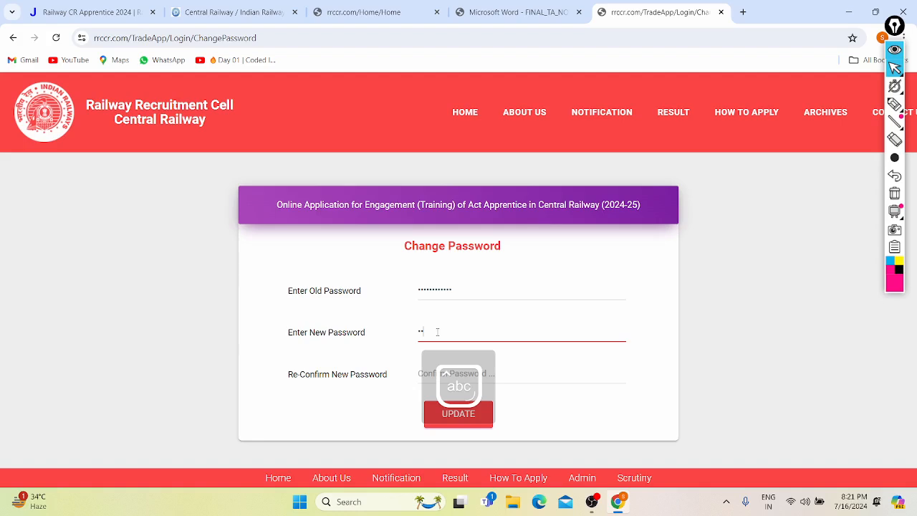
type("•••••••")
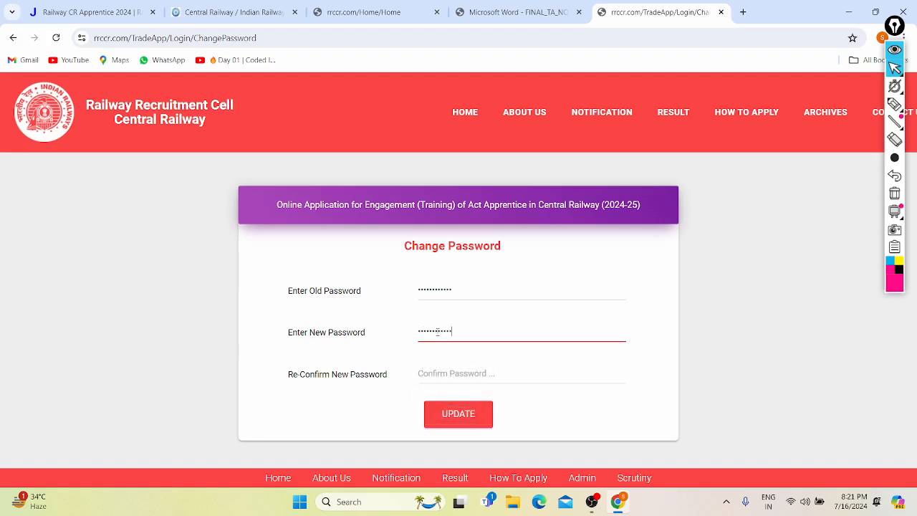
left_click(438, 372)
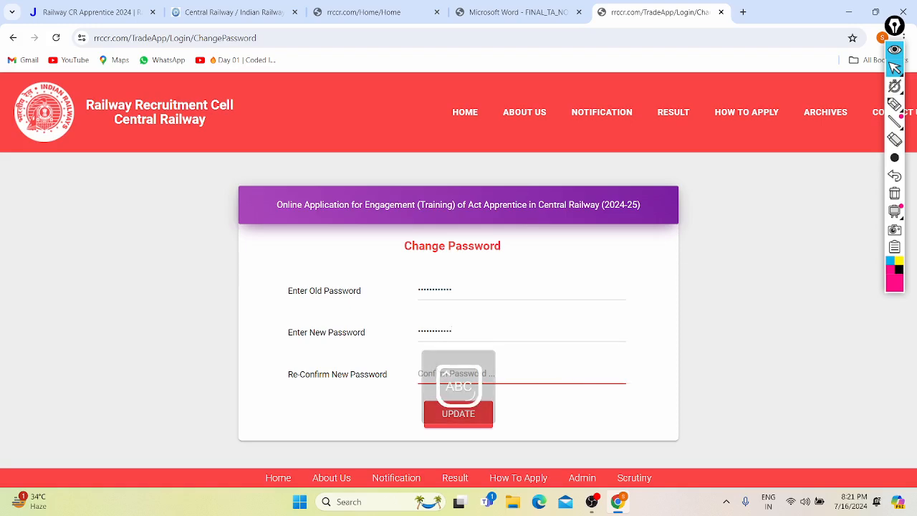
type("••••••••••••")
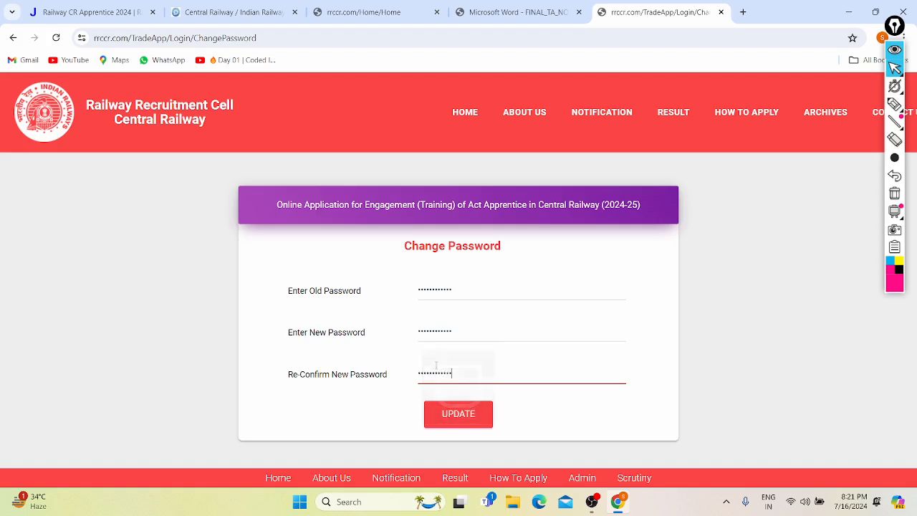
left_click(446, 411)
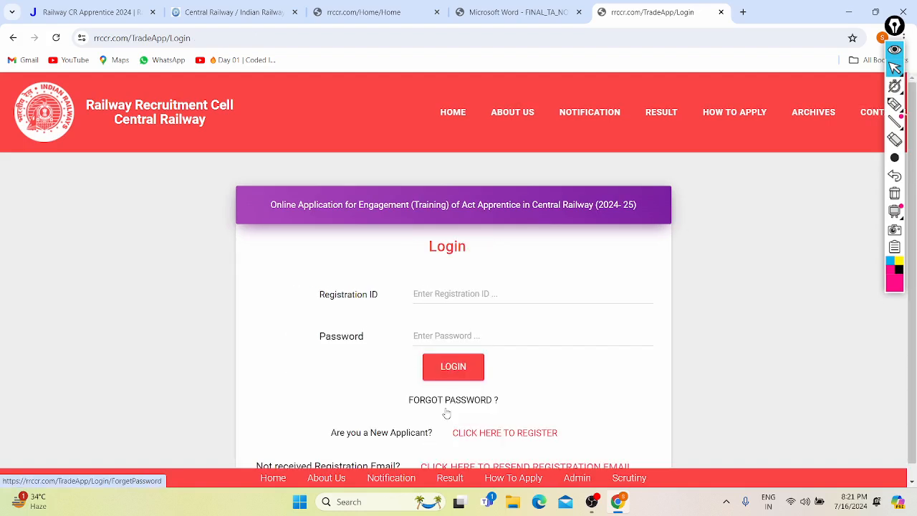
- Log back in with the autofilled Registration ID and new password, dismissing Chrome's save prompt
scroll(458, 301, "down", 1)
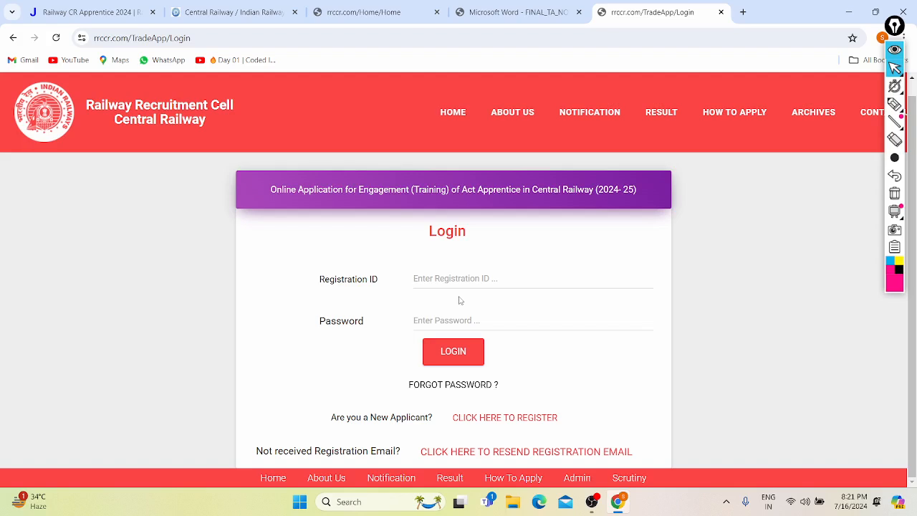
left_click(453, 277)
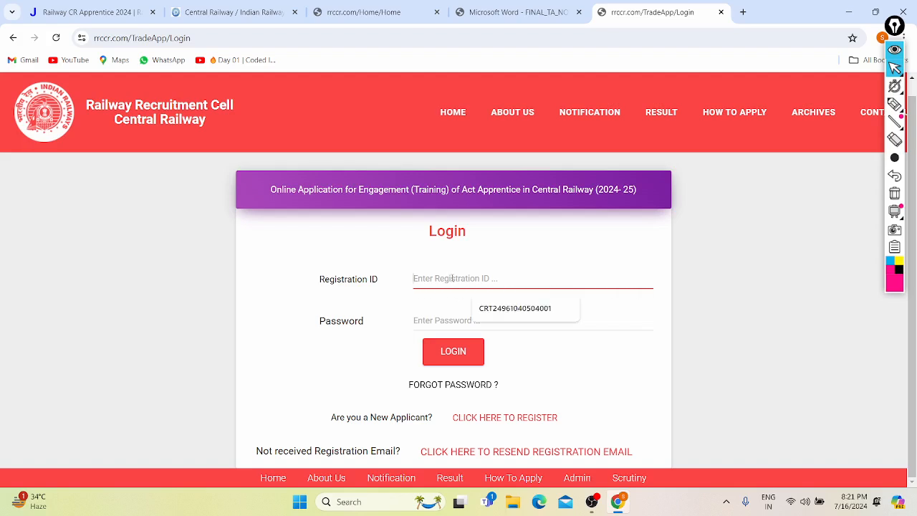
left_click(512, 308)
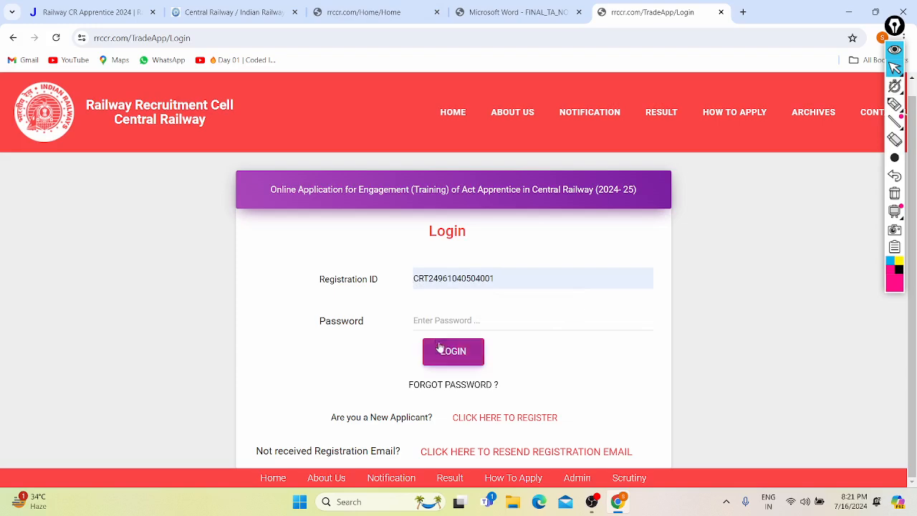
left_click(431, 322)
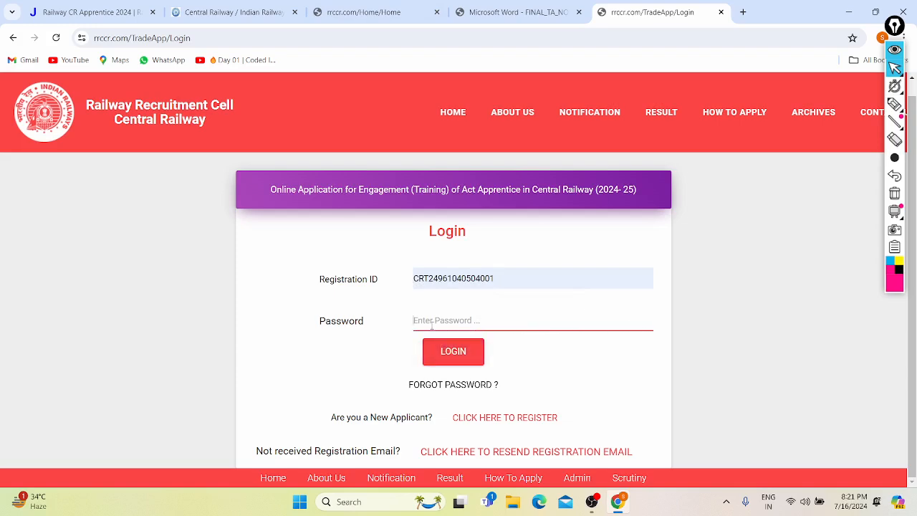
key("Caps_Lock")
type("*******")
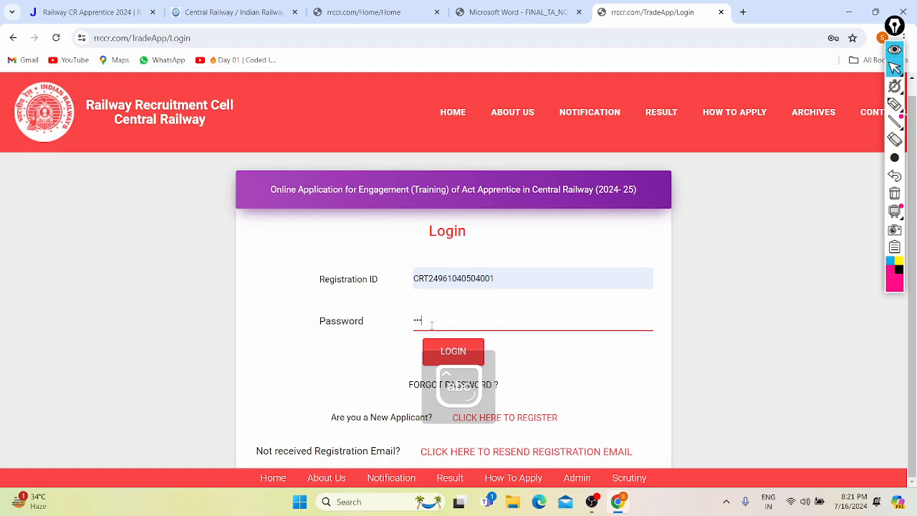
type("*****")
left_click(429, 351)
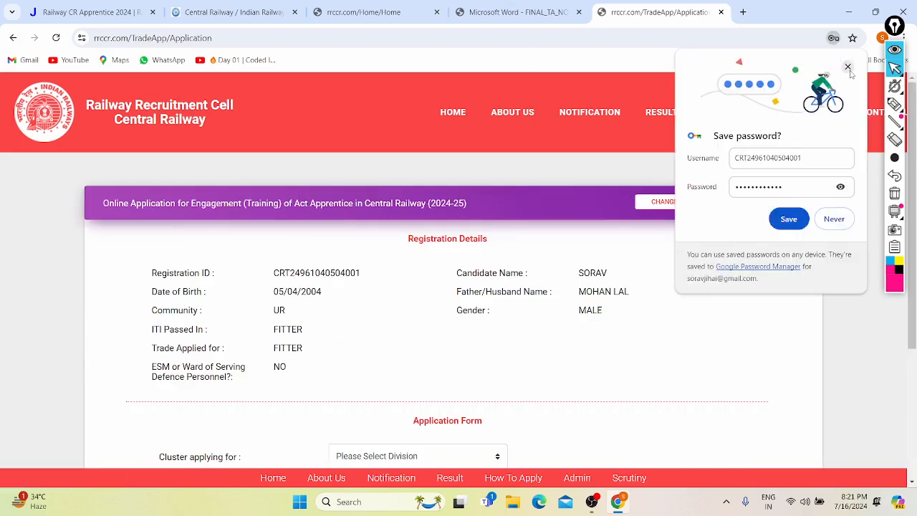
left_click(847, 67)
scroll(466, 260, "down", 1)
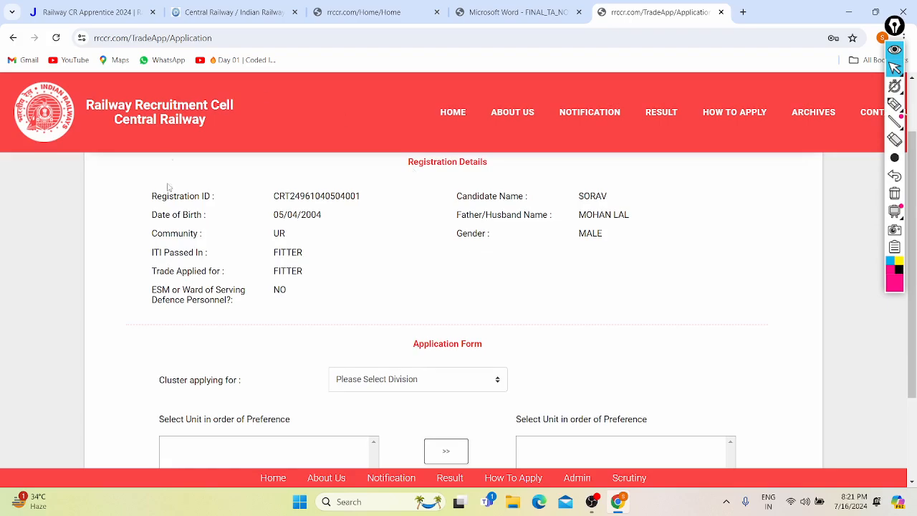
scroll(439, 277, "down", 1)
scroll(438, 277, "up", 2)
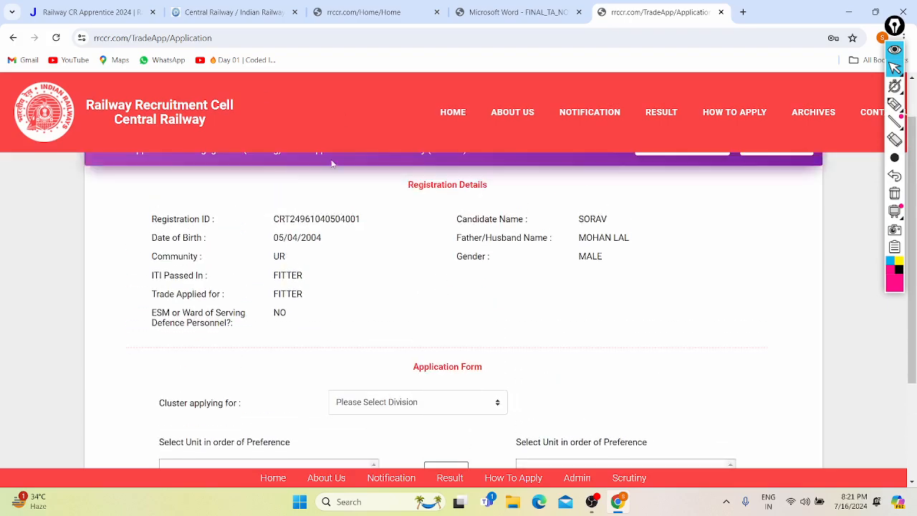
scroll(286, 290, "up", 3)
scroll(287, 289, "down", 3)
scroll(286, 289, "down", 1)
scroll(287, 290, "up", 2)
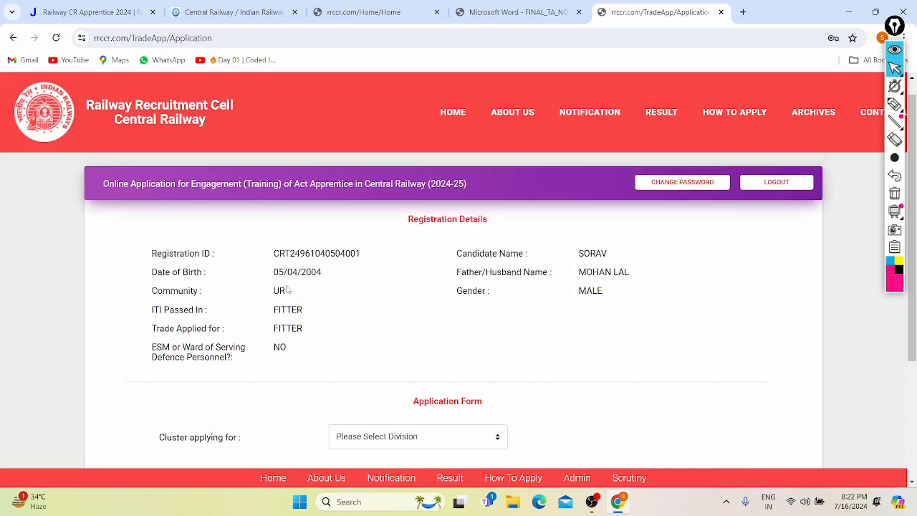
scroll(287, 289, "down", 2)
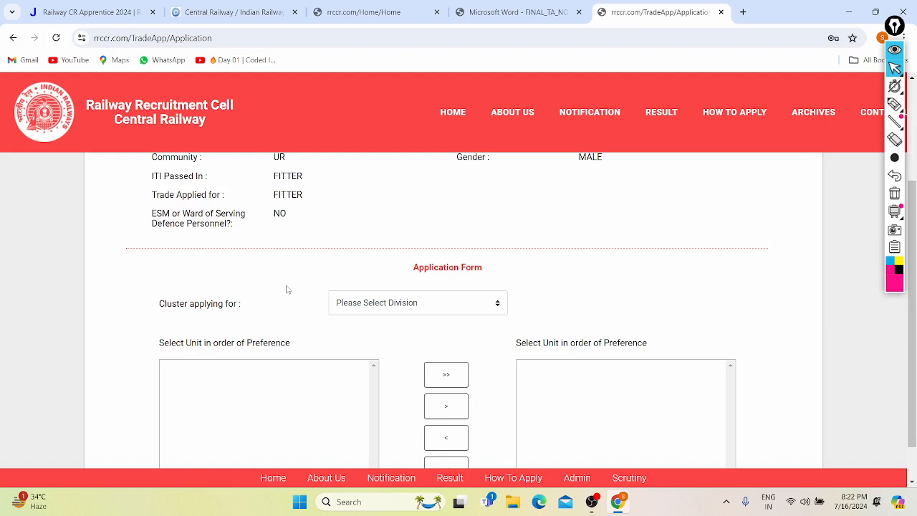
scroll(286, 288, "down", 1)
left_click(345, 256)
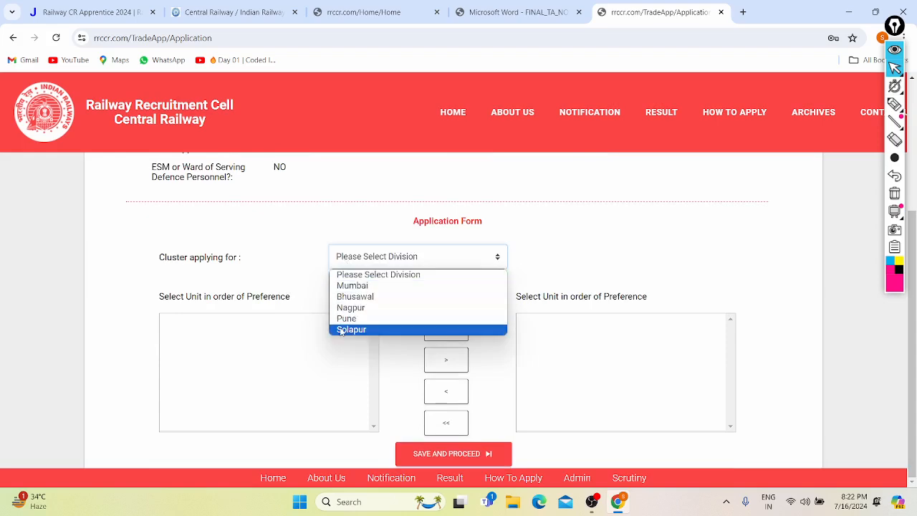
left_click(300, 268)
scroll(300, 268, "up", 2)
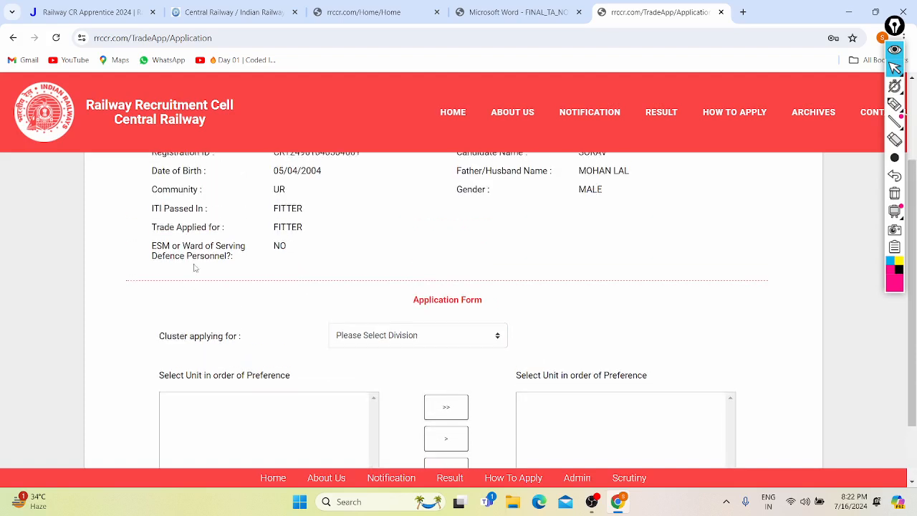
- Read page 2 of the notice PDF for the one-cluster rule and Mumbai units list
left_click(261, 8)
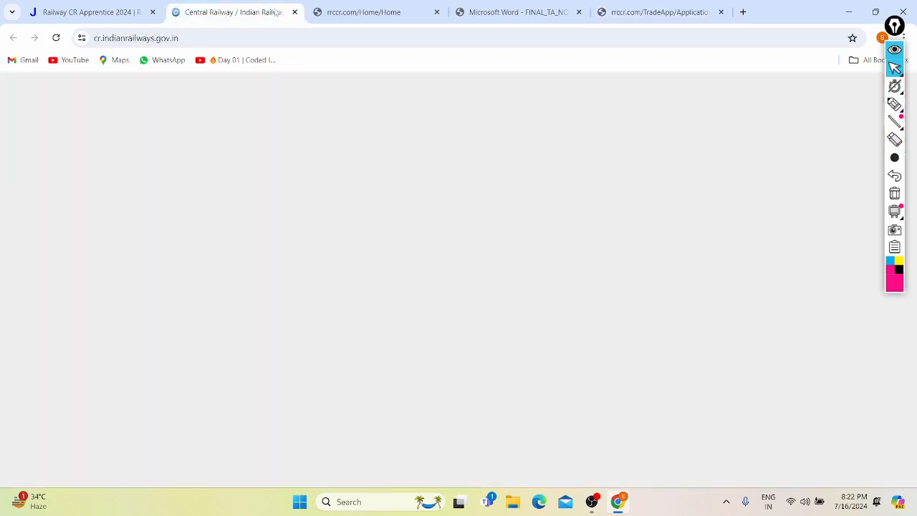
left_click(480, 3)
scroll(435, 168, "down", 15)
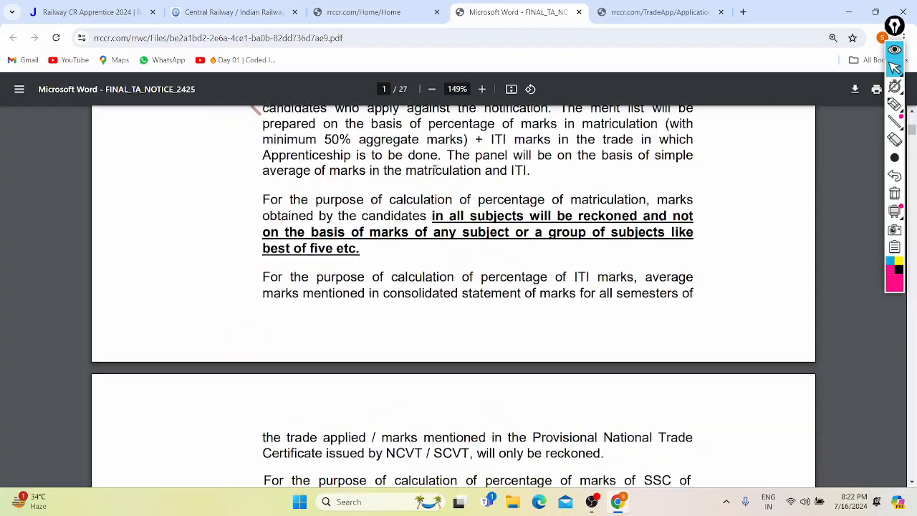
scroll(435, 168, "down", 20)
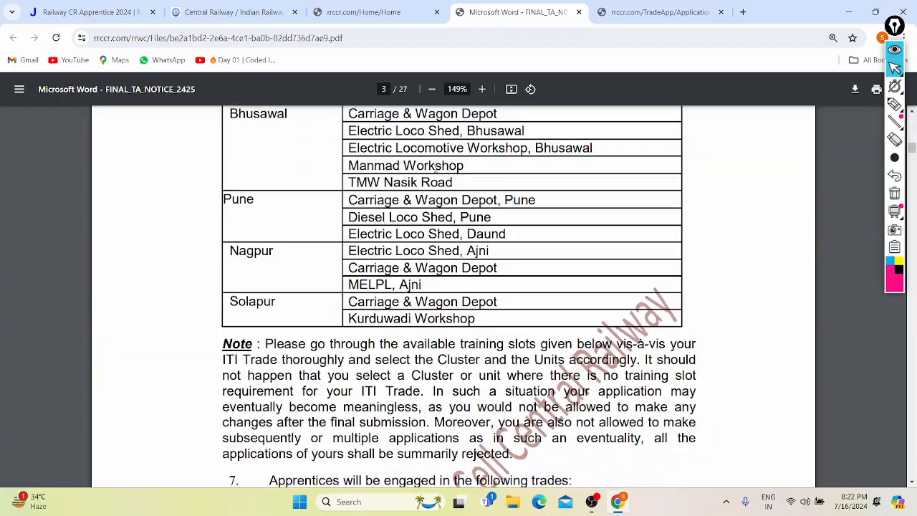
scroll(435, 168, "up", 8)
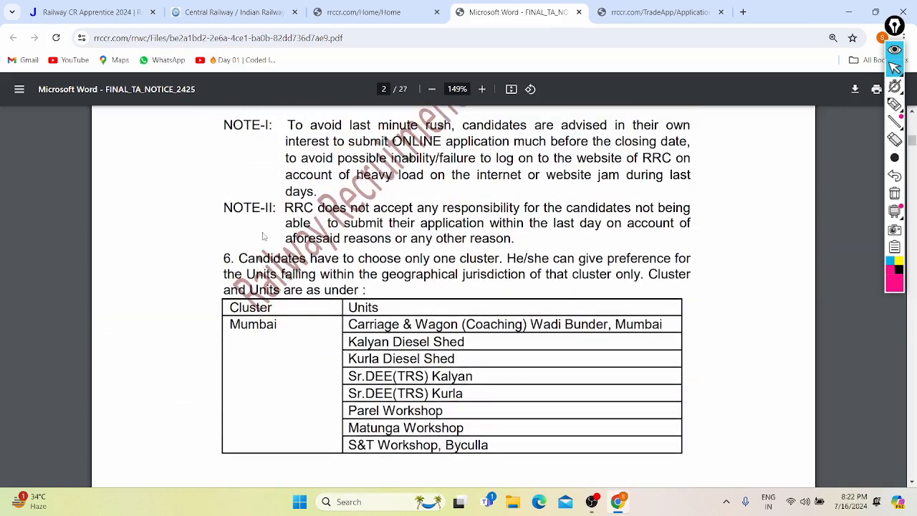
left_click_drag(310, 259, 489, 258)
left_click(484, 257)
left_click_drag(253, 273, 406, 276)
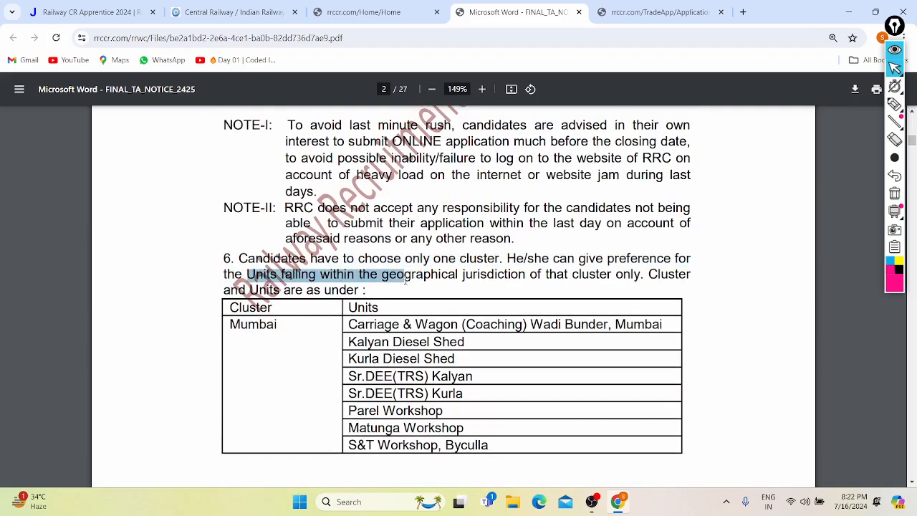
left_click(406, 276)
scroll(405, 279, "down", 2)
scroll(247, 246, "down", 5)
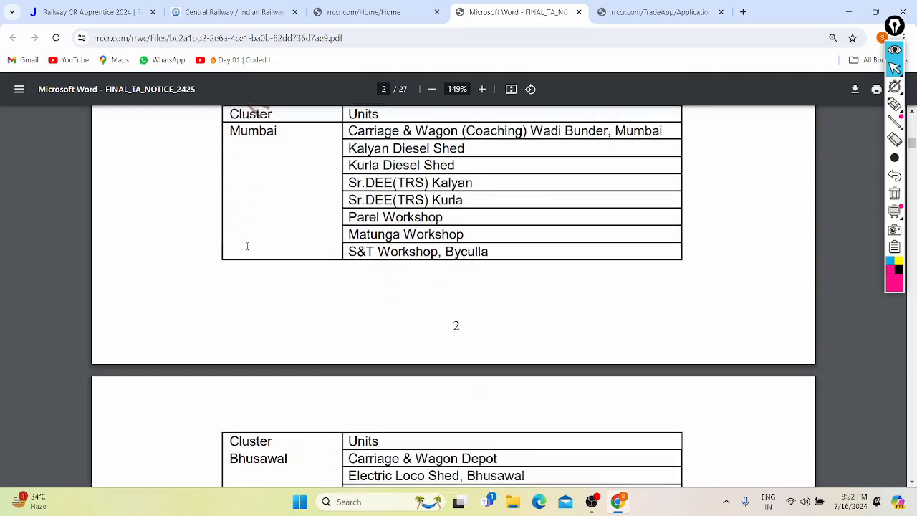
scroll(247, 246, "down", 2)
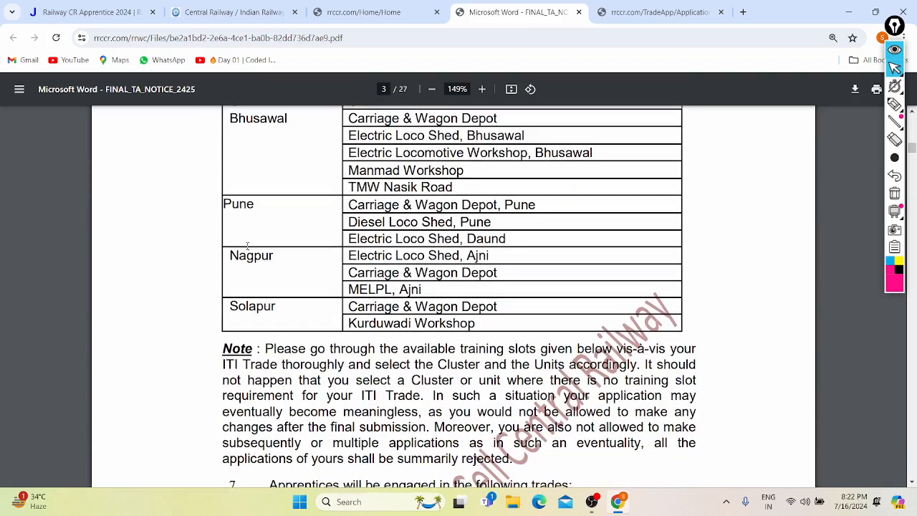
scroll(247, 245, "up", 6)
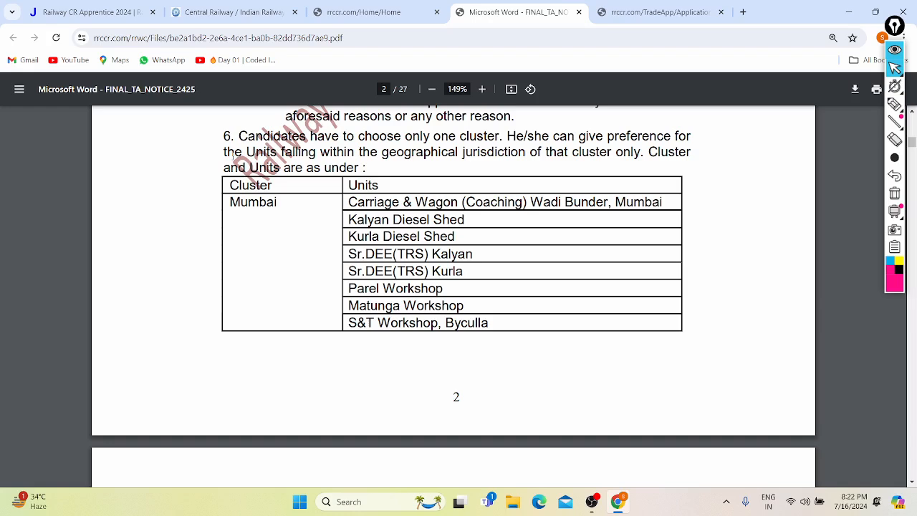
scroll(232, 139, "down", 1)
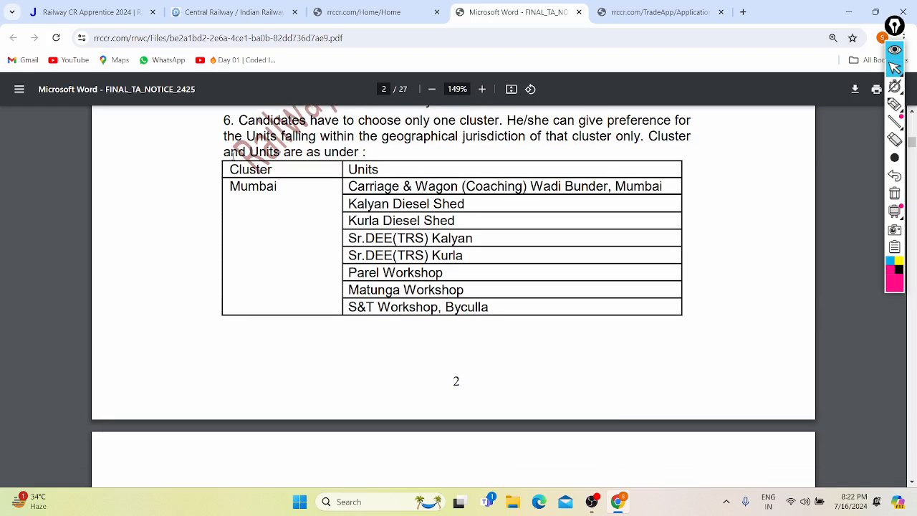
- Check the Cluster dropdown on the application form without selecting any cluster
left_click(621, 7)
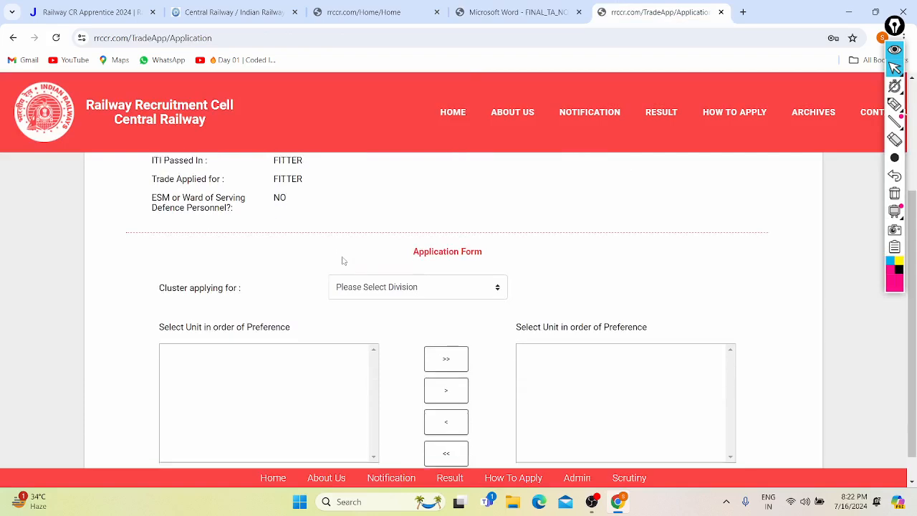
scroll(351, 265, "down", 1)
left_click(362, 271)
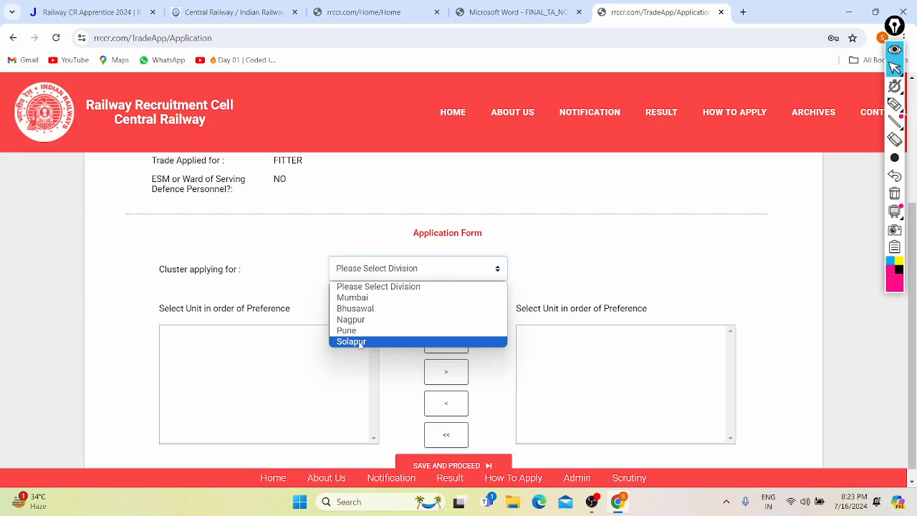
left_click(360, 227)
left_click(489, 7)
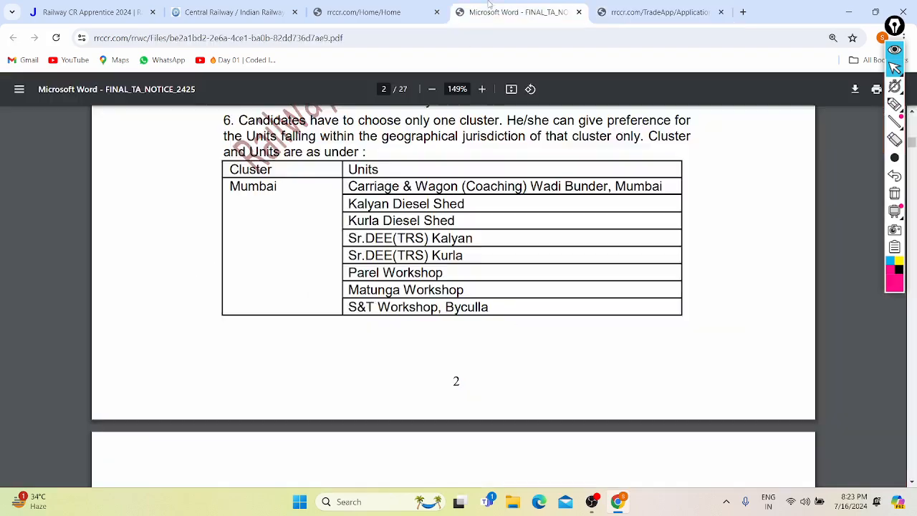
- Scroll between pages 2 and 3 of the notice to compare the cluster unit tables
scroll(432, 244, "down", 5)
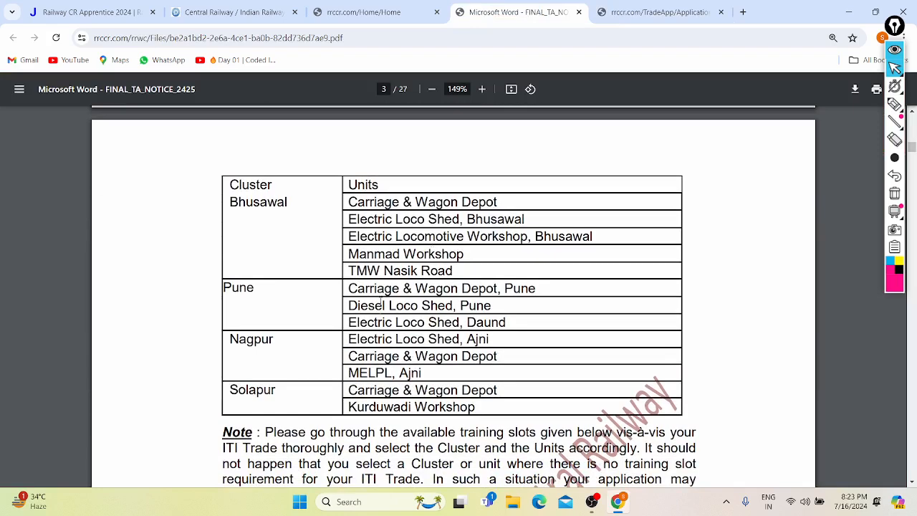
scroll(309, 212, "up", 1)
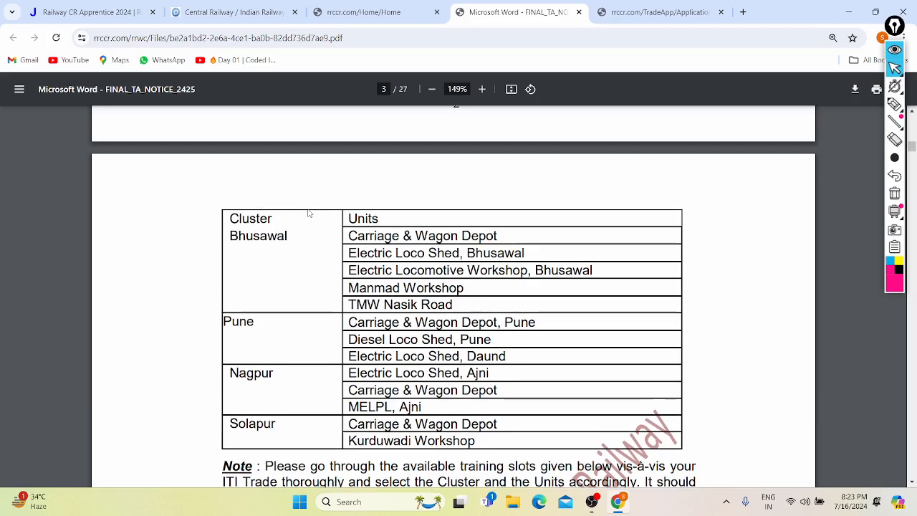
scroll(308, 212, "up", 5)
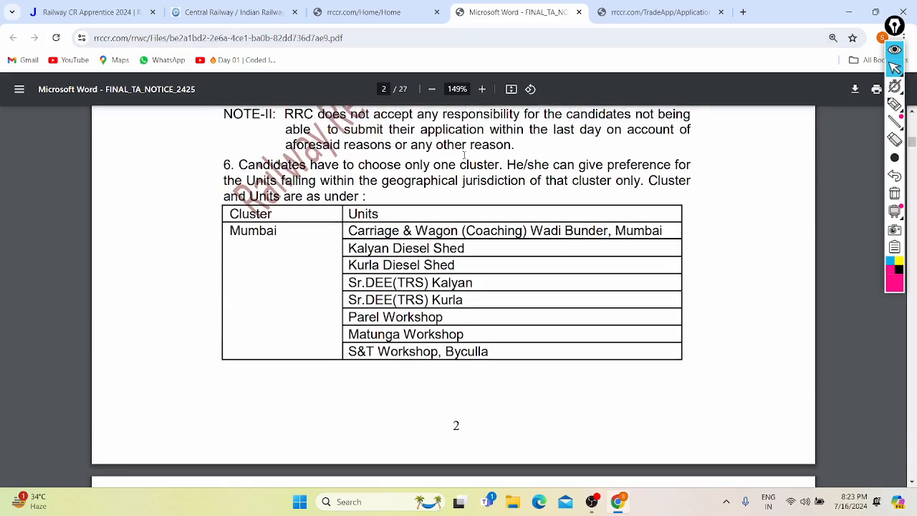
scroll(464, 155, "down", 1)
scroll(464, 156, "down", 1)
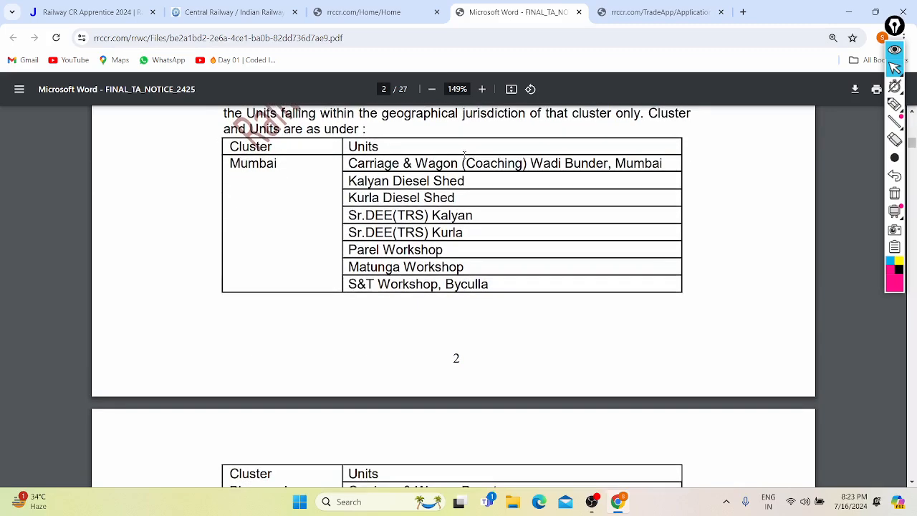
scroll(464, 156, "up", 1)
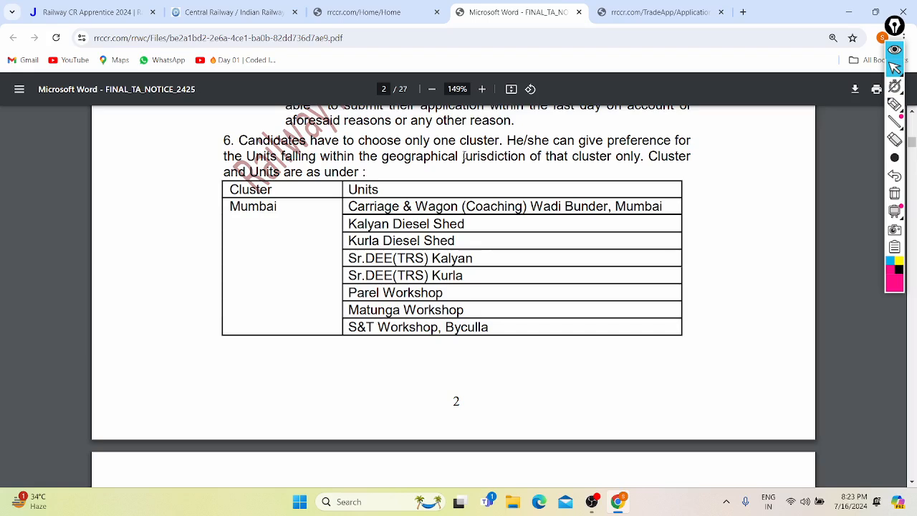
scroll(464, 155, "down", 3)
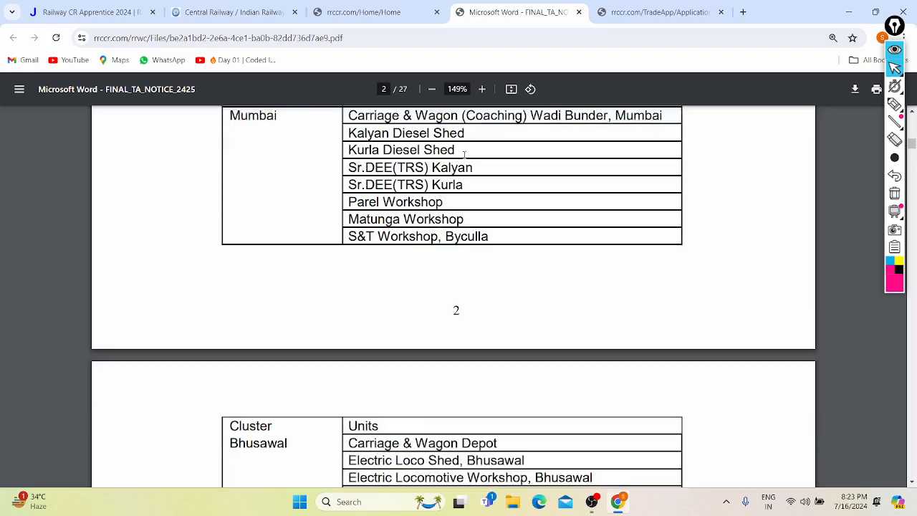
scroll(464, 154, "down", 6)
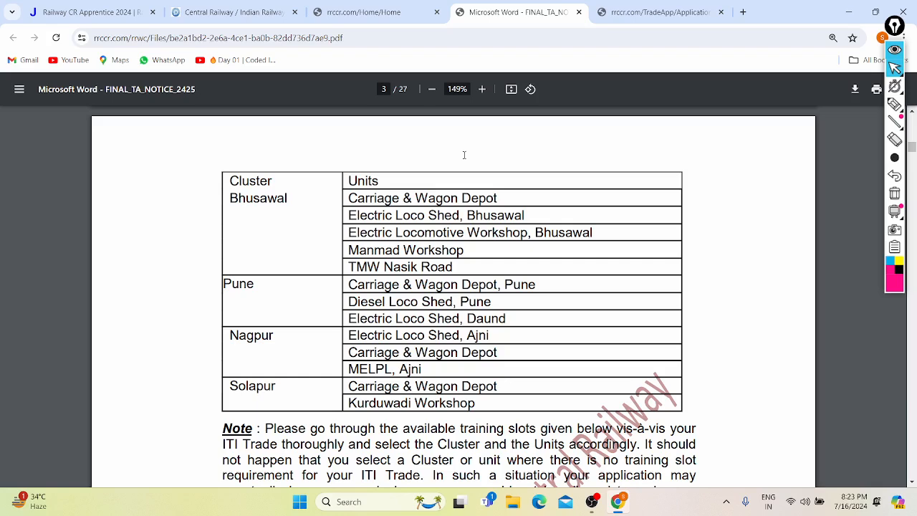
scroll(464, 155, "up", 8)
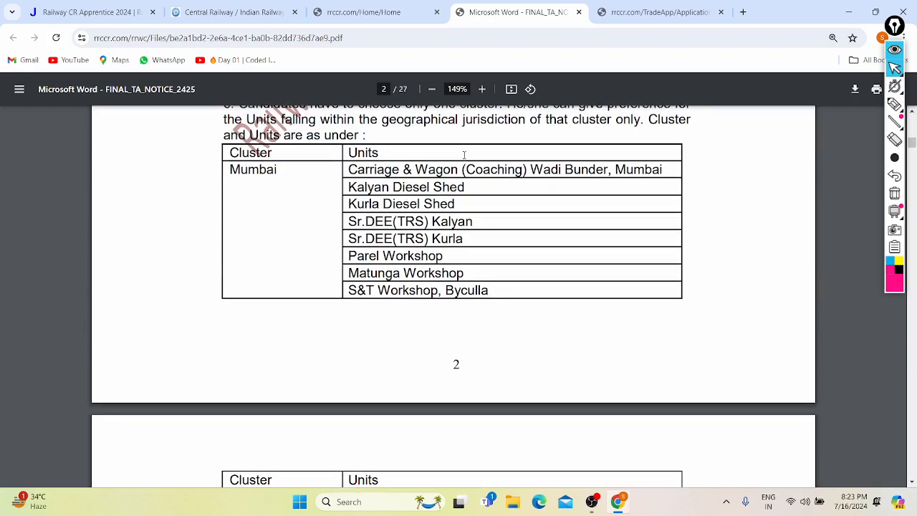
scroll(464, 155, "down", 1)
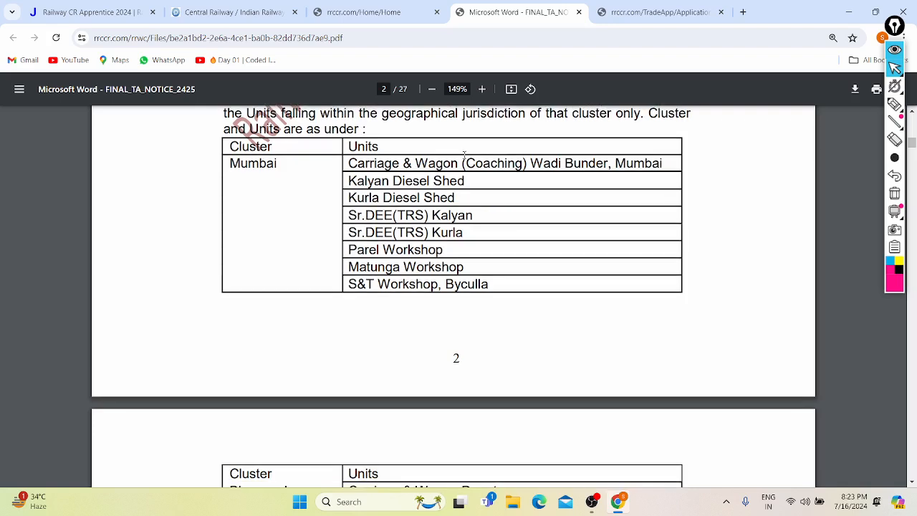
- Select Mumbai in the Cluster applying for dropdown on the application form
left_click(671, 5)
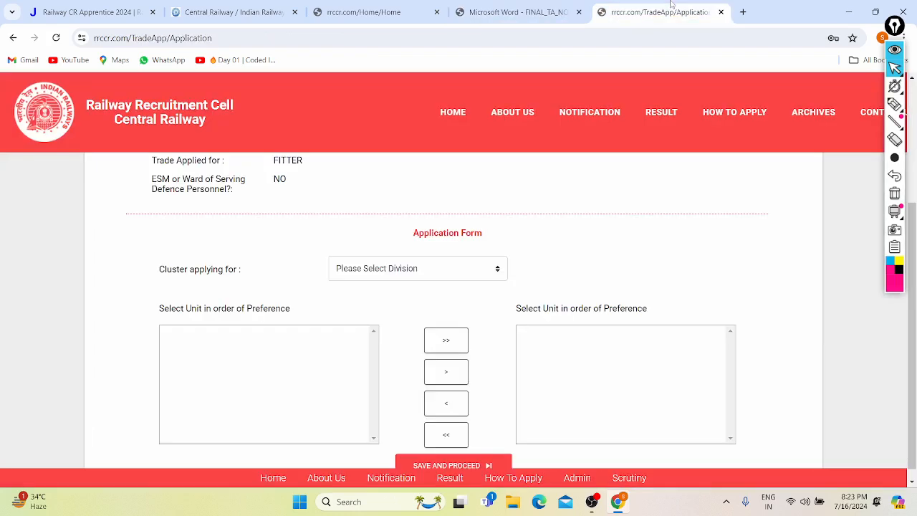
left_click(432, 276)
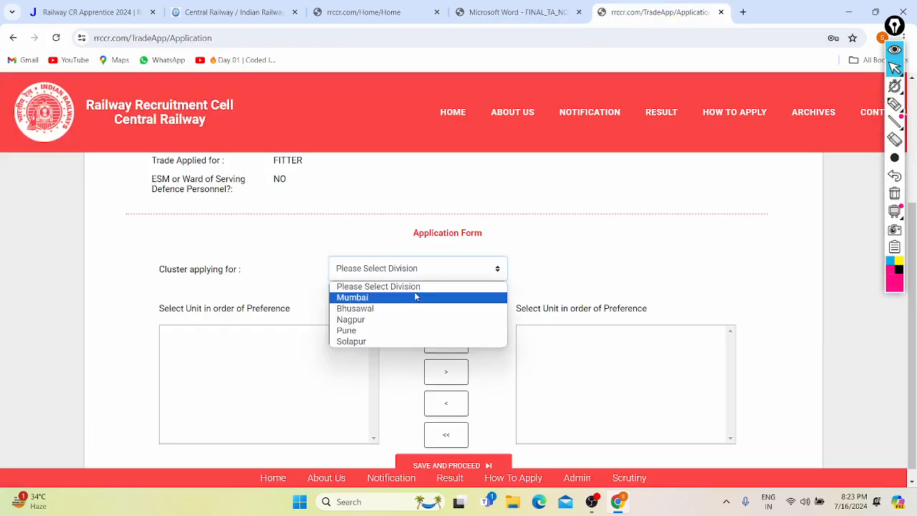
left_click(414, 298)
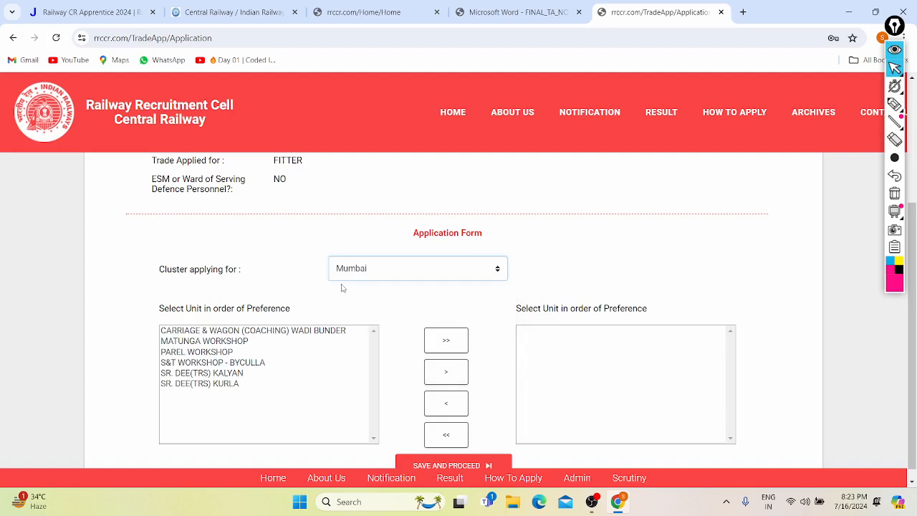
scroll(342, 287, "down", 1)
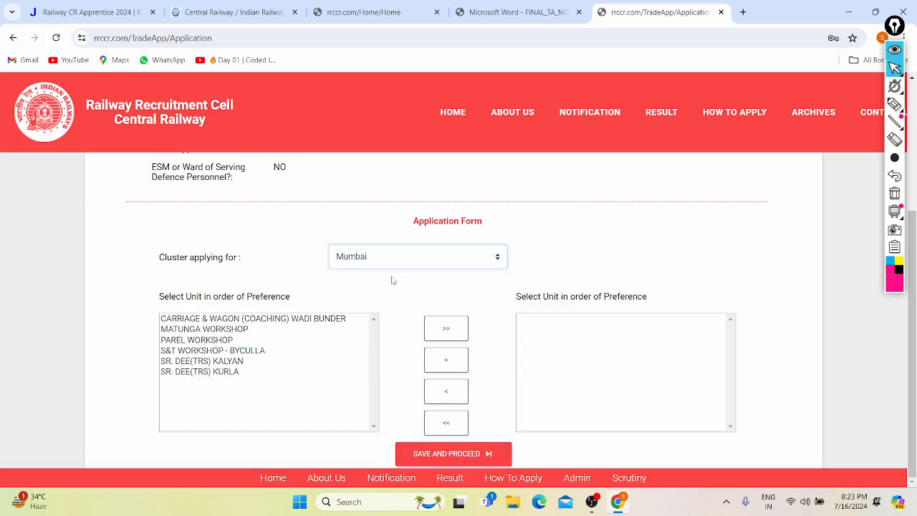
- Scroll through the notice's Mumbai cluster trade tables, ending at page 3's Wadi Bunder table
left_click(515, 12)
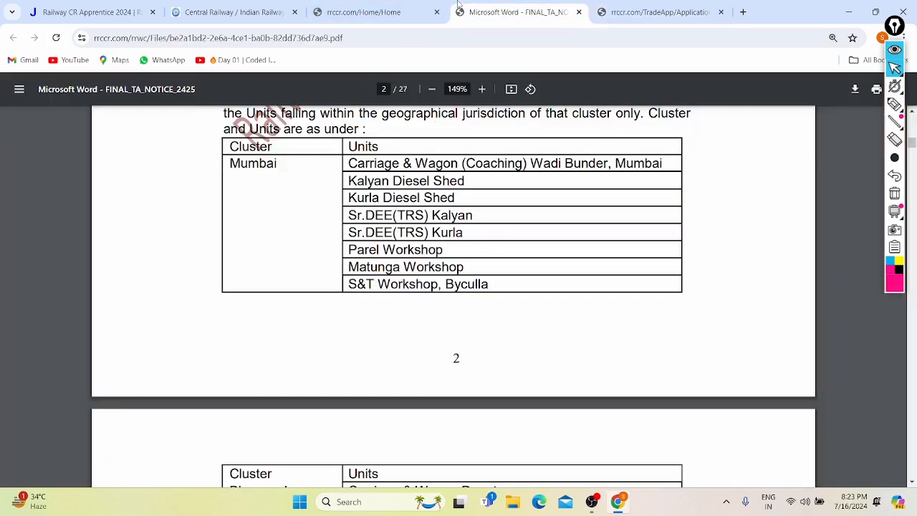
scroll(432, 239, "down", 2)
scroll(432, 238, "down", 10)
scroll(432, 239, "up", 2)
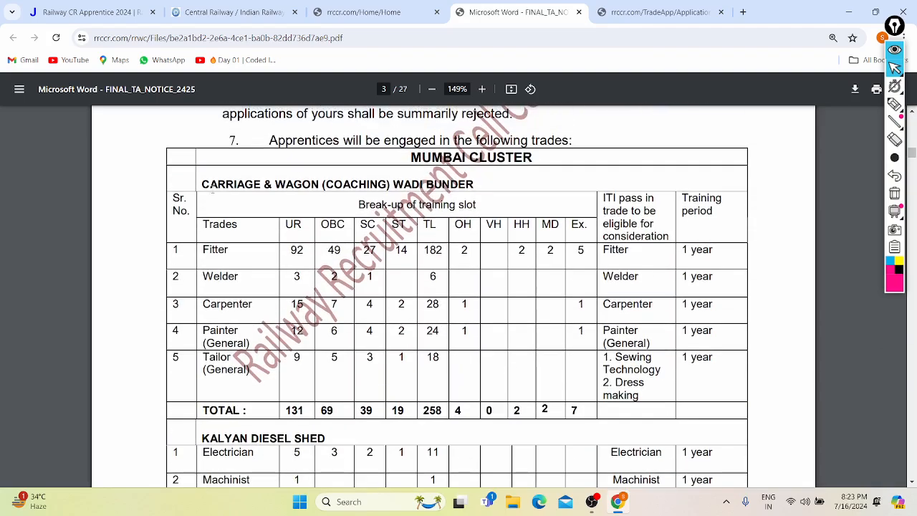
scroll(237, 235, "down", 15)
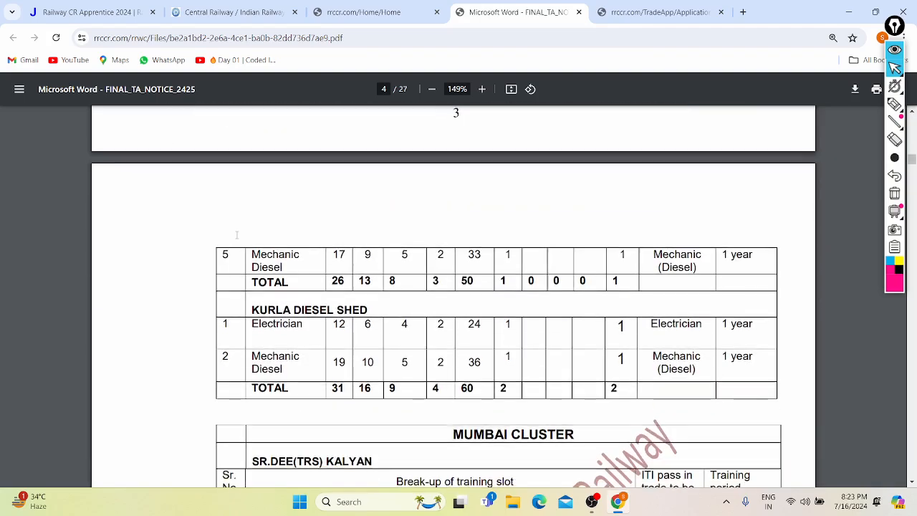
scroll(237, 235, "down", 12)
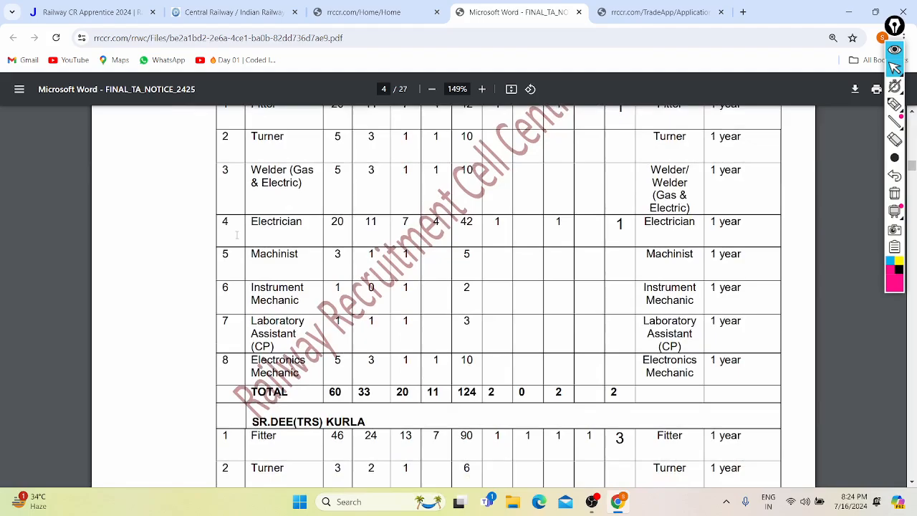
scroll(237, 235, "down", 10)
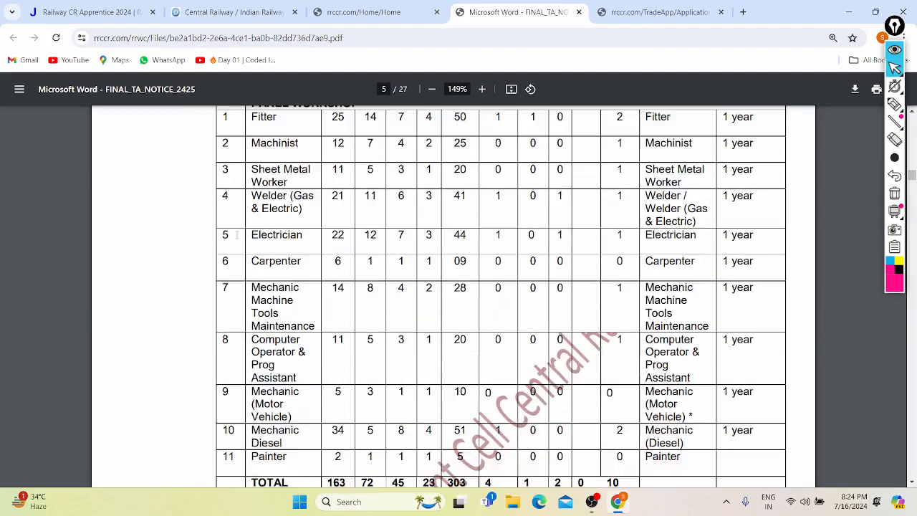
scroll(236, 235, "down", 8)
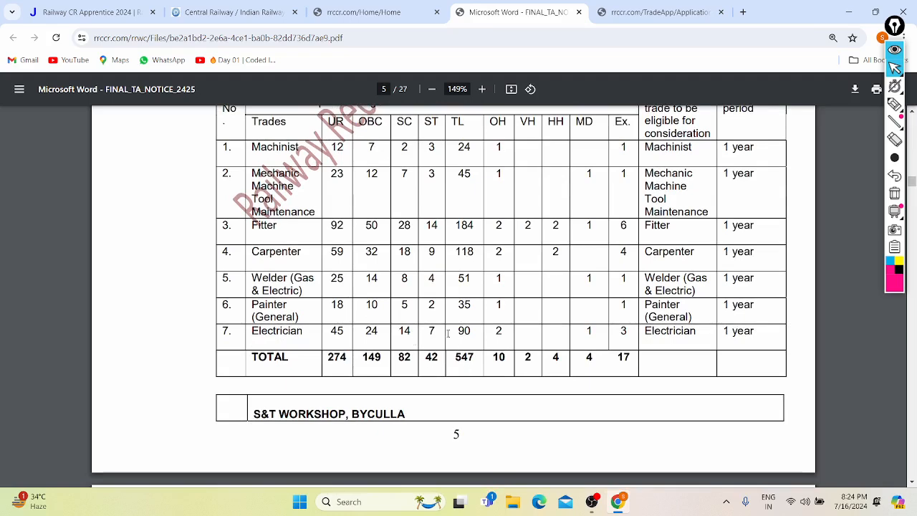
scroll(323, 244, "up", 1)
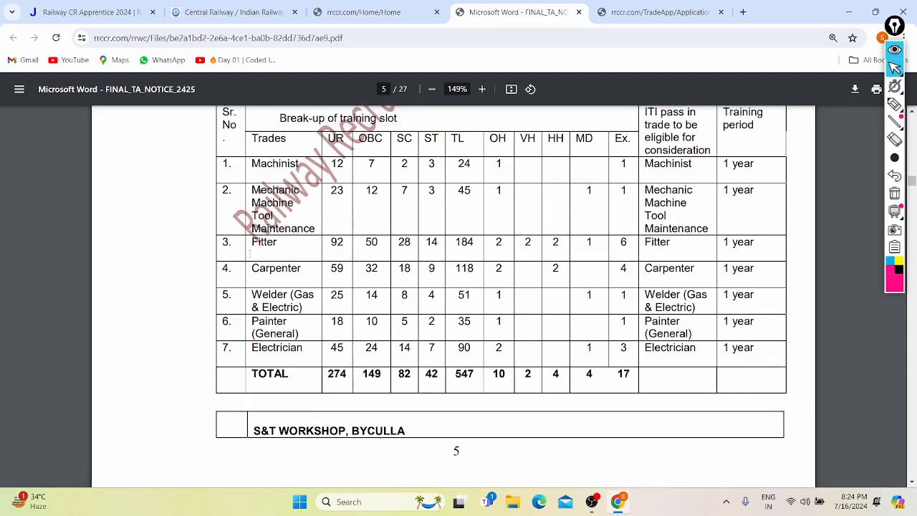
left_click_drag(252, 245, 411, 268)
left_click(472, 263)
scroll(474, 262, "up", 3)
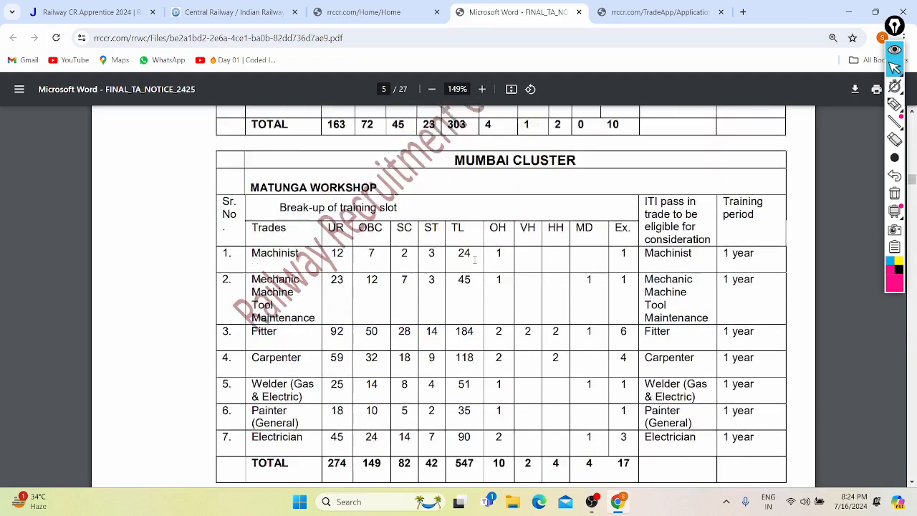
scroll(474, 262, "down", 6)
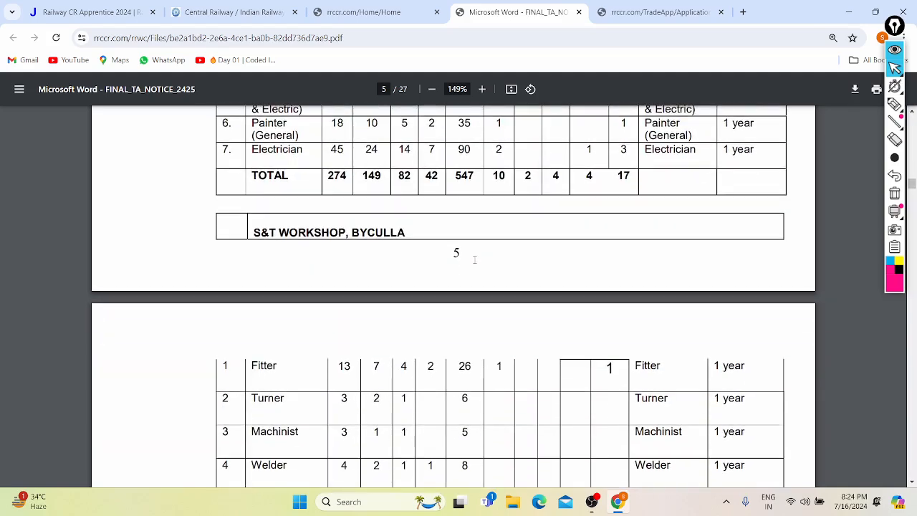
scroll(474, 259, "up", 10)
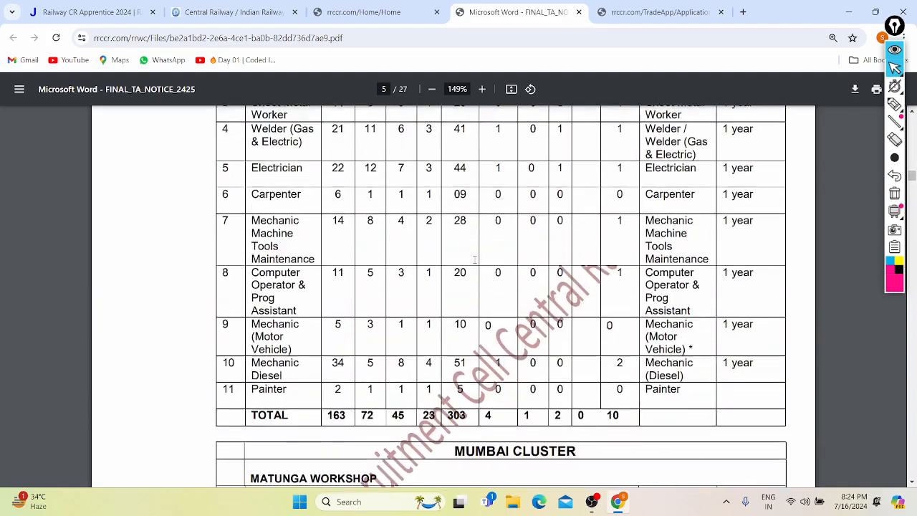
scroll(474, 259, "up", 15)
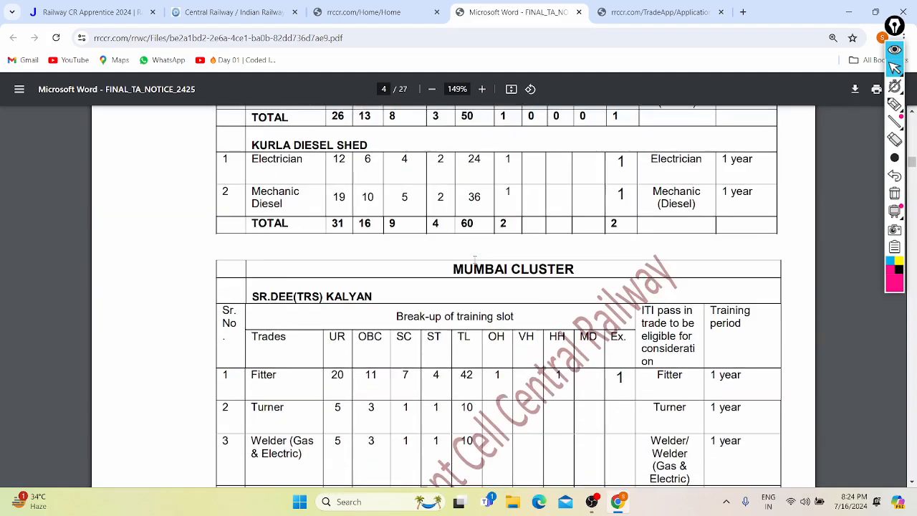
scroll(474, 260, "up", 8)
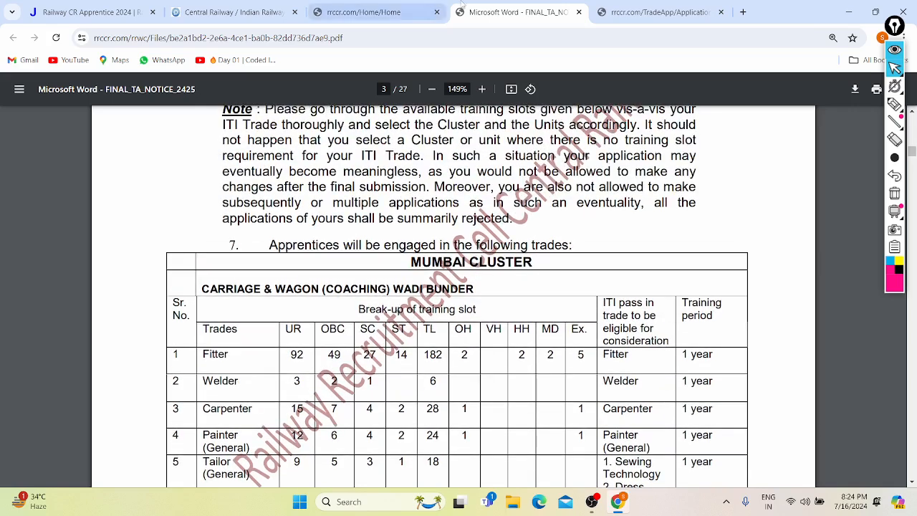
- Move all six Mumbai units into the preference list with >>, dismissing the nothing-to-move warning
left_click(628, 5)
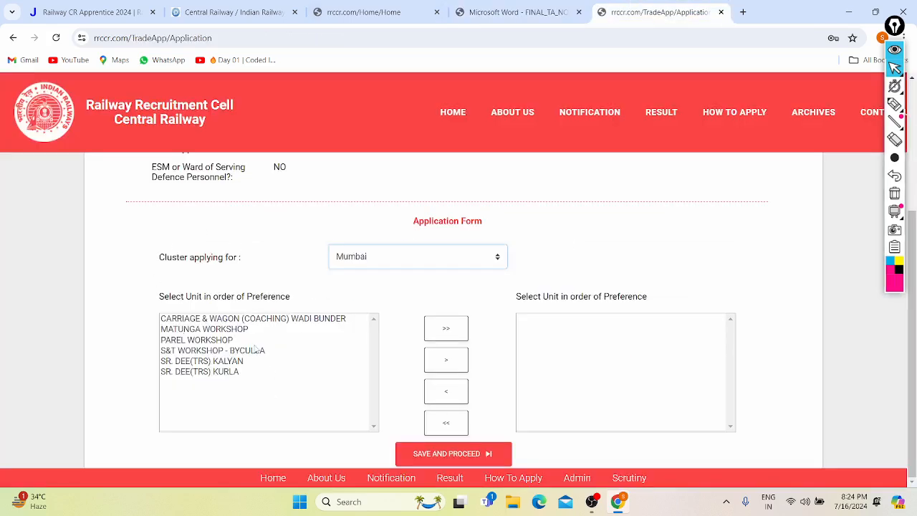
left_click(185, 330)
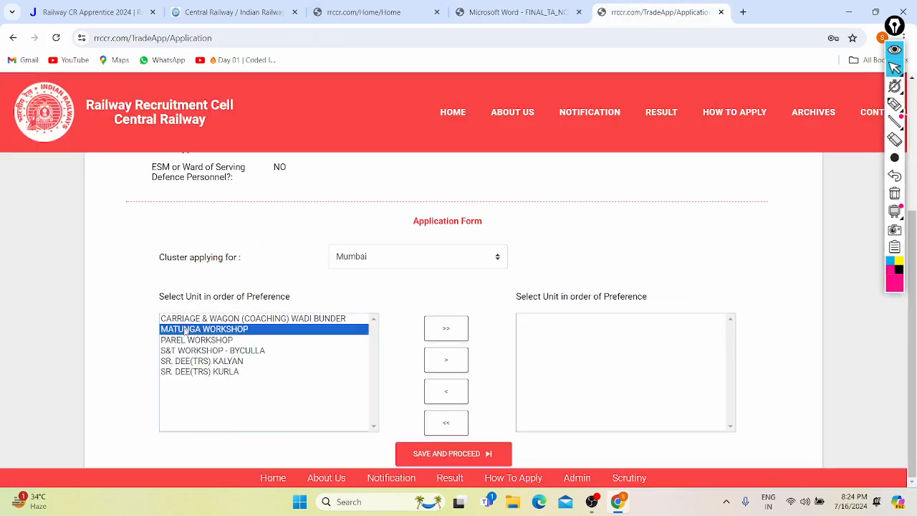
left_click(185, 340)
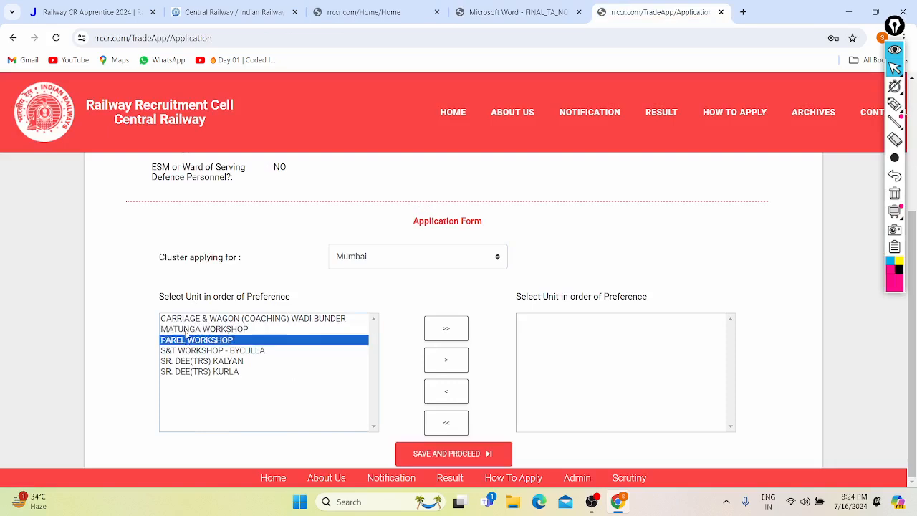
left_click(185, 329)
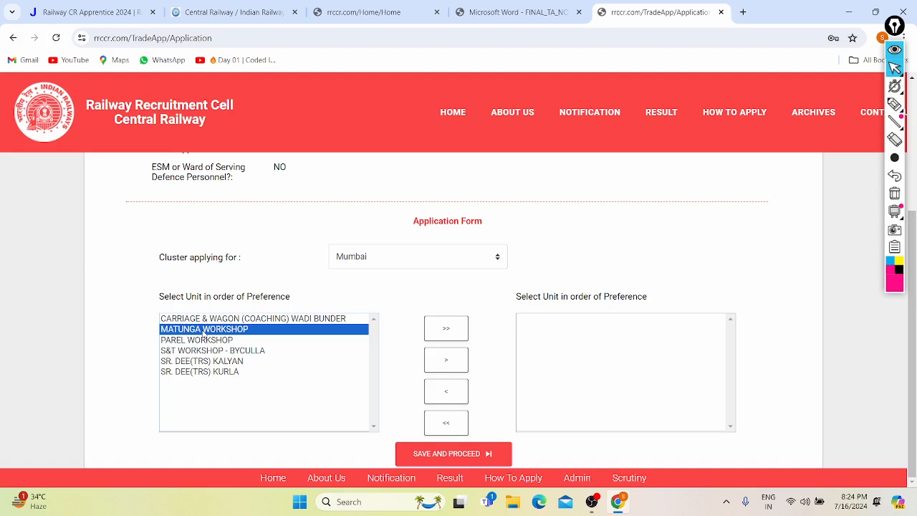
left_click(458, 328)
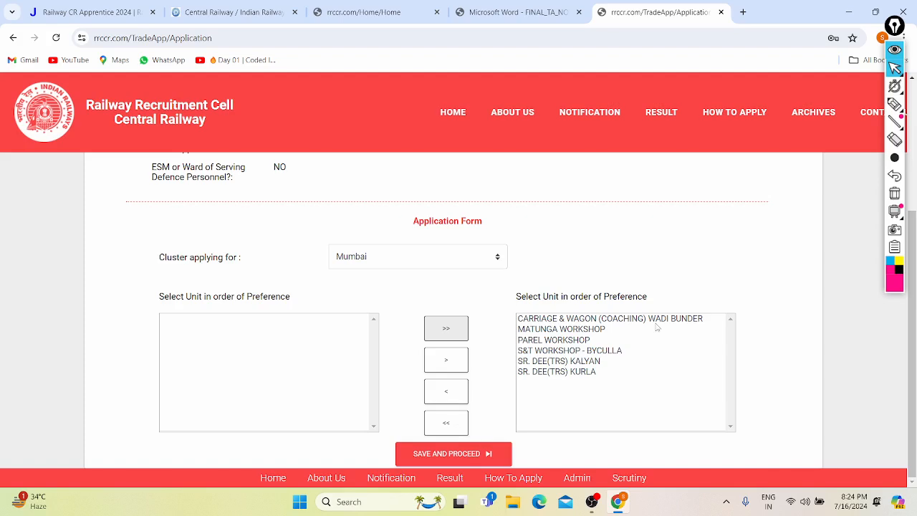
left_click(446, 361)
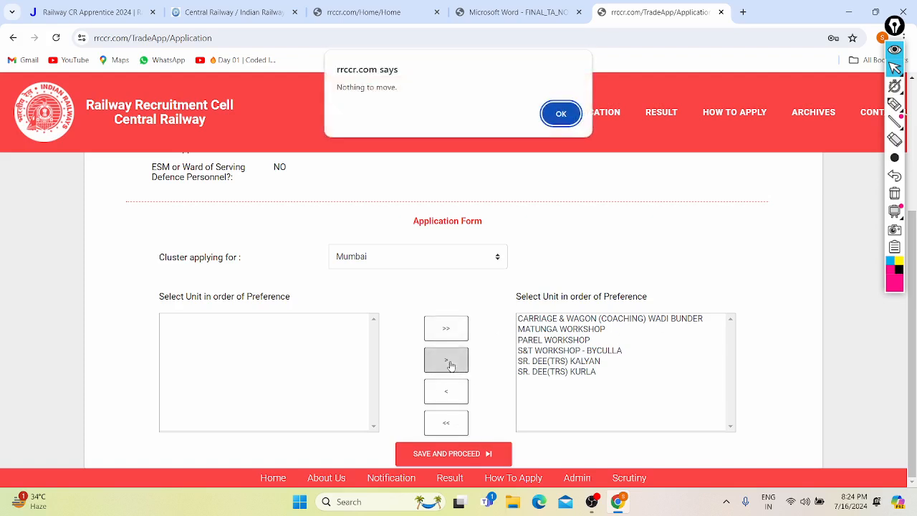
left_click(557, 115)
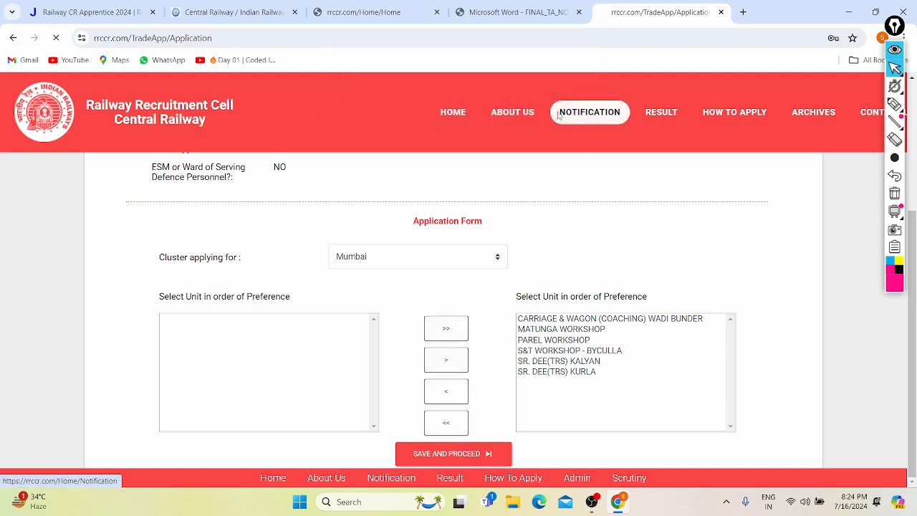
left_click(558, 116)
left_click(13, 37)
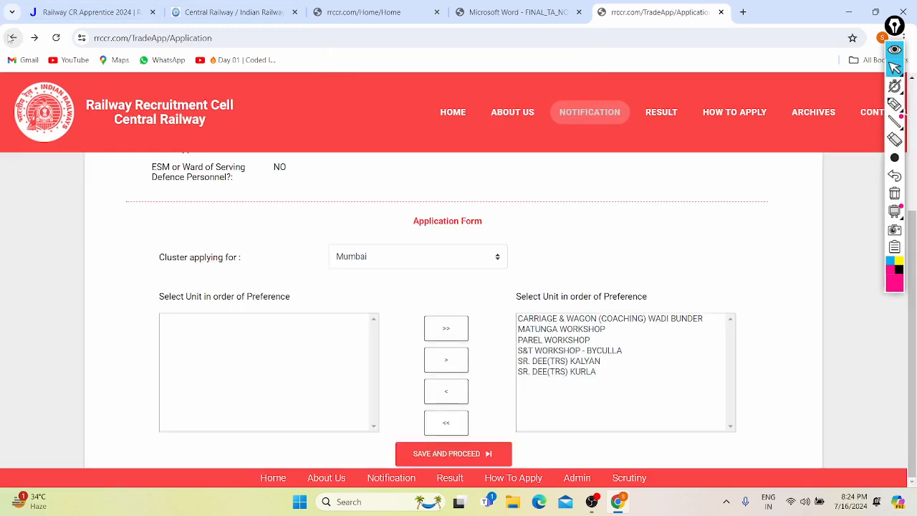
- Take MATUNGA WORKSHOP out of the preferences, then return all remaining units with <<
left_click(544, 331)
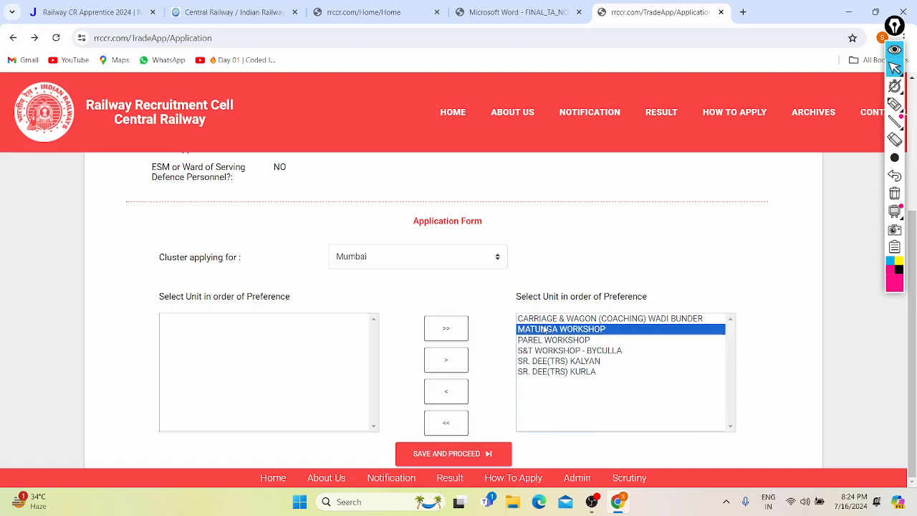
left_click(539, 341)
left_click(538, 330)
right_click(537, 331)
left_click(478, 320)
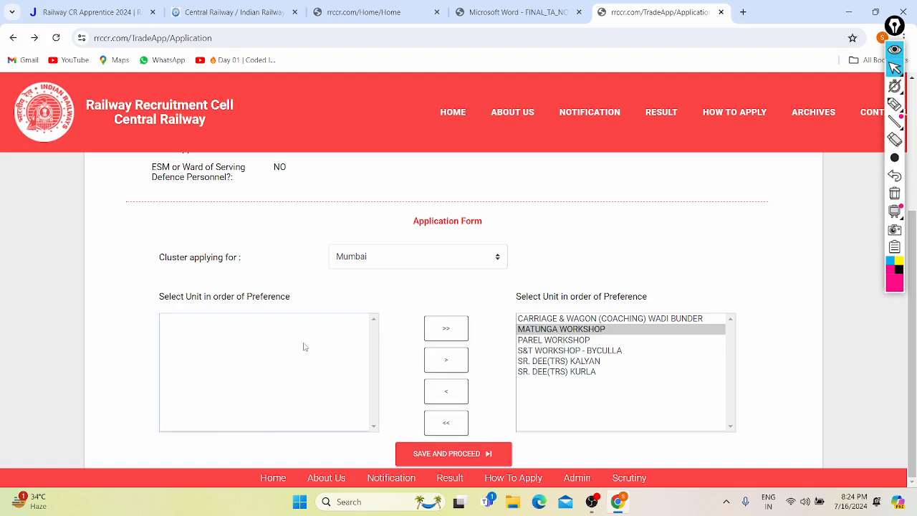
left_click(446, 396)
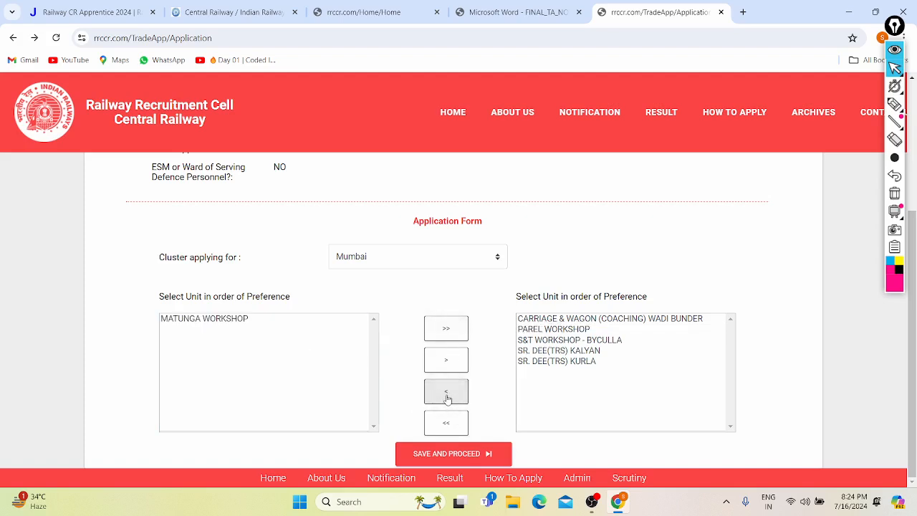
left_click(446, 396)
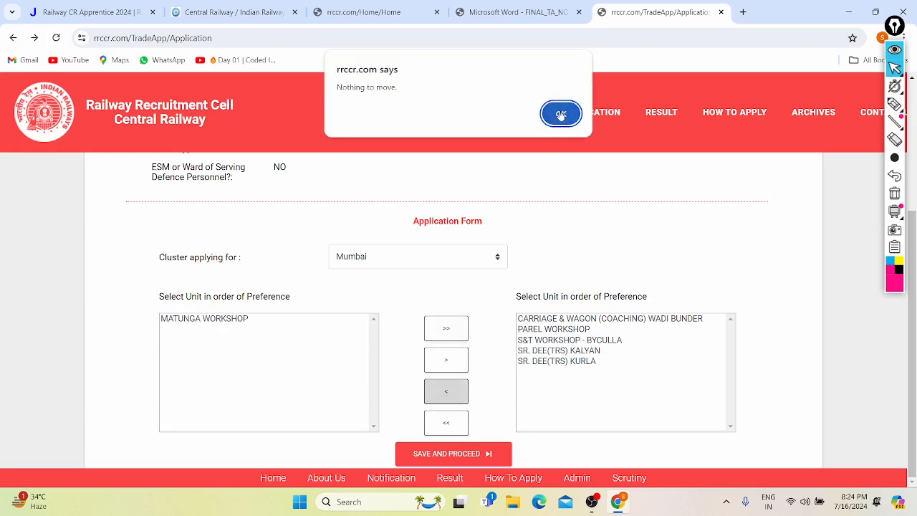
left_click(560, 114)
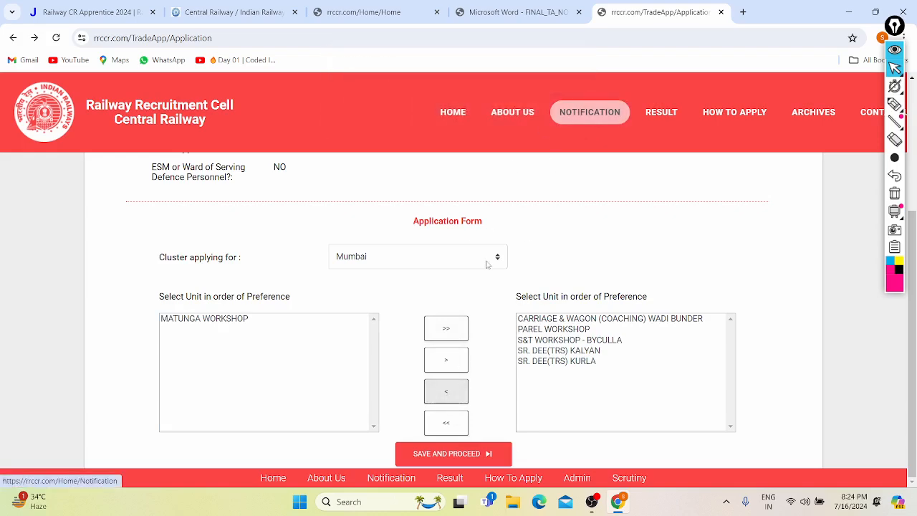
left_click(448, 424)
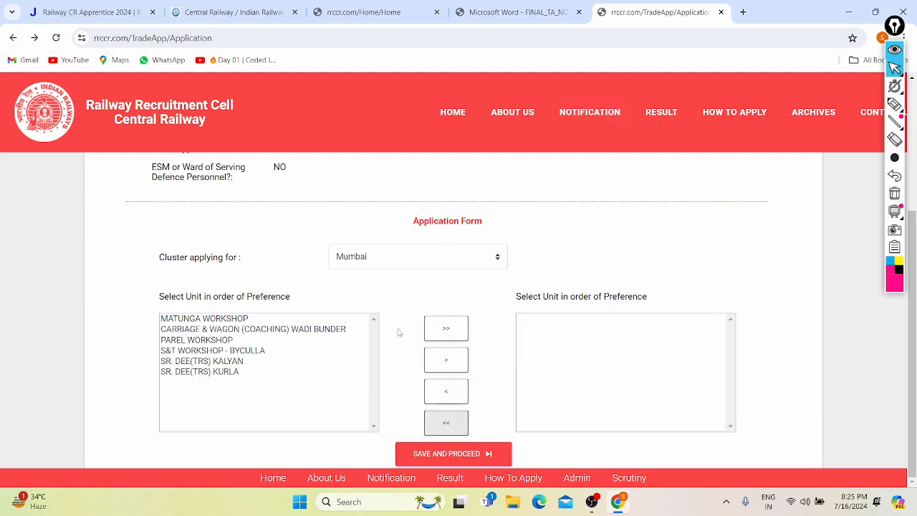
- Add CARRIAGE & WAGON (COACHING) WADI BUNDER to the preference list
left_click(197, 321)
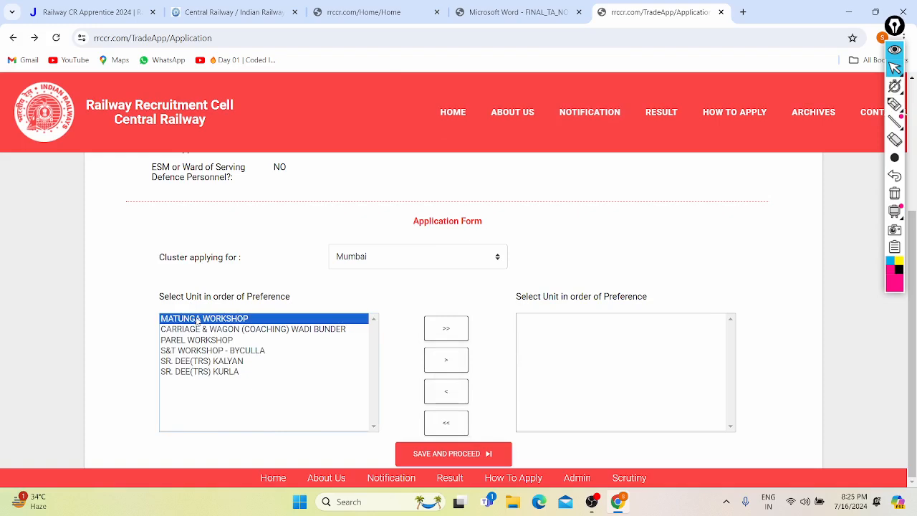
left_click(207, 330)
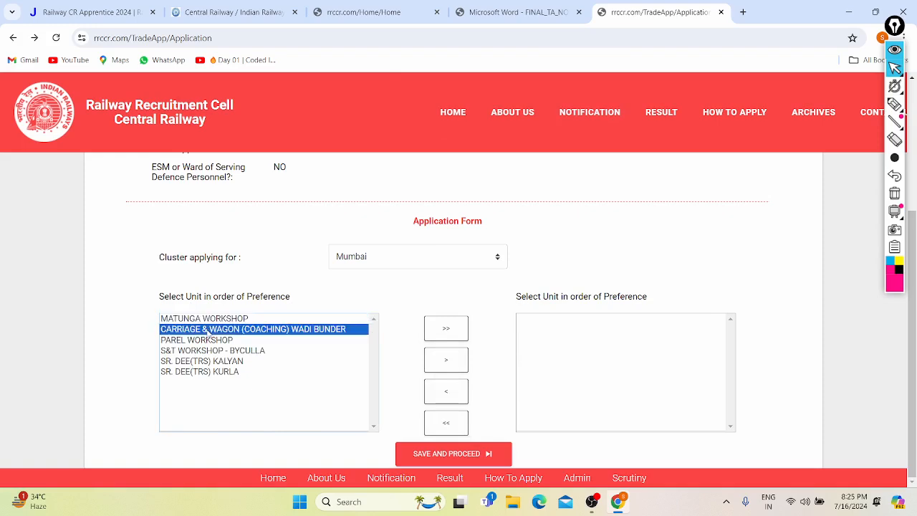
left_click(448, 358)
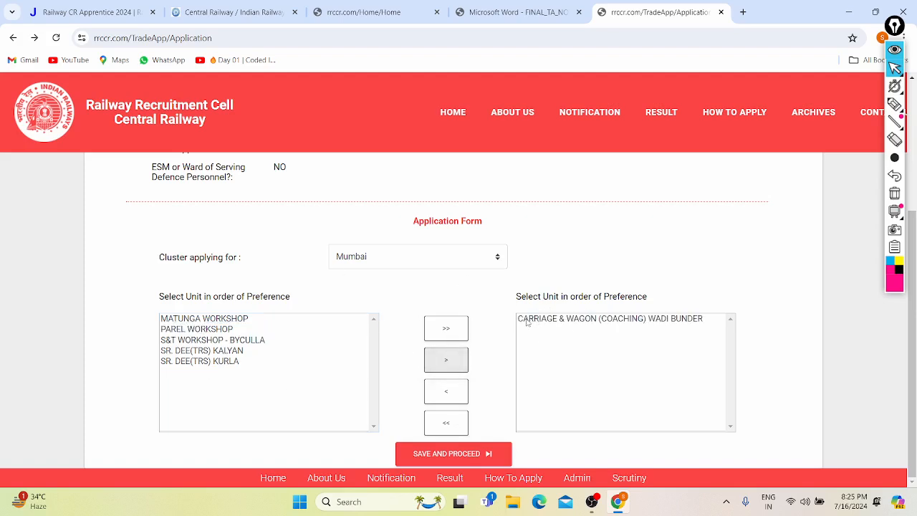
- Clear the preferences and add MATUNGA WORKSHOP as the first preference
left_click(443, 396)
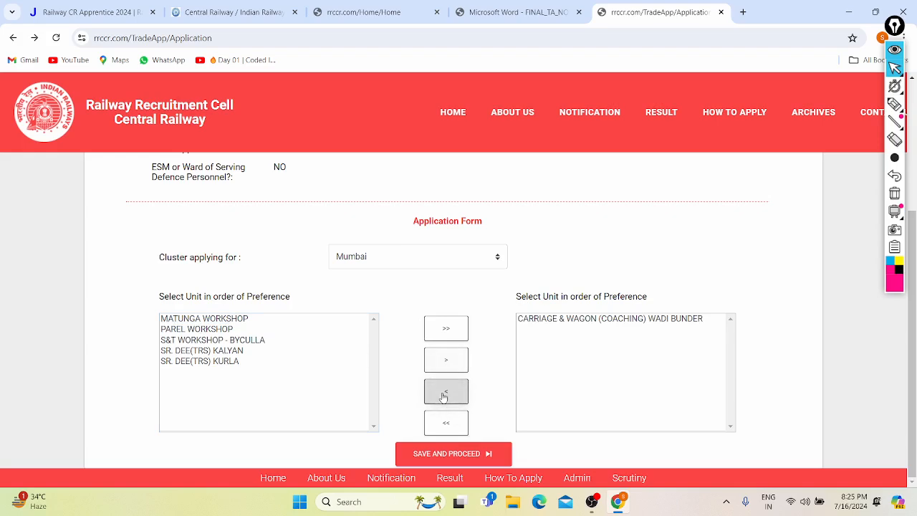
left_click(557, 114)
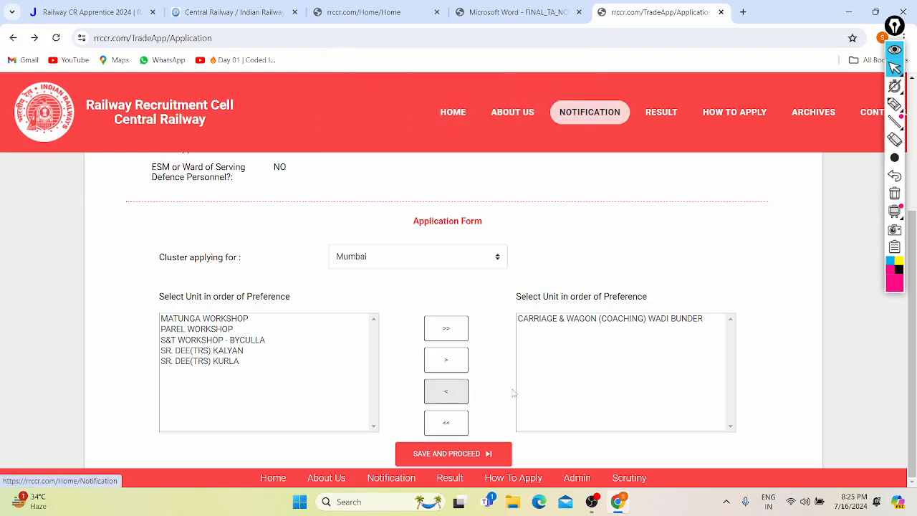
left_click(444, 422)
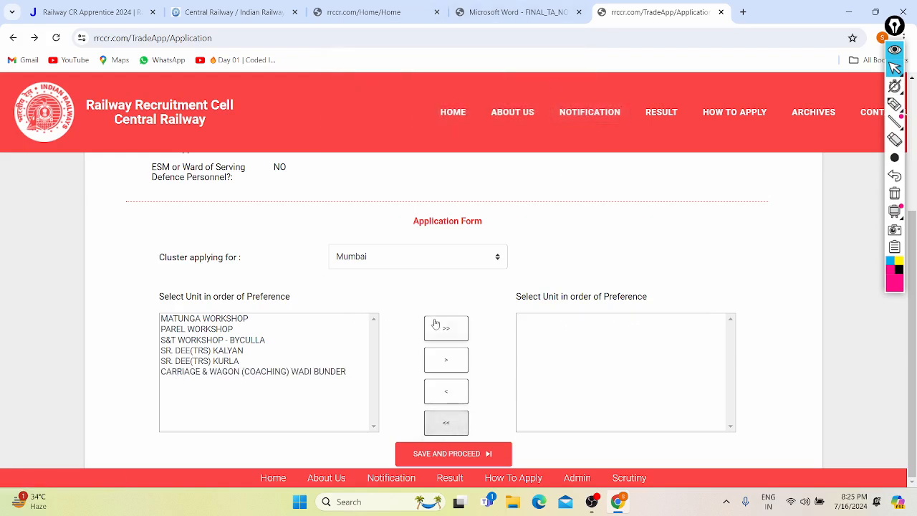
left_click(244, 323)
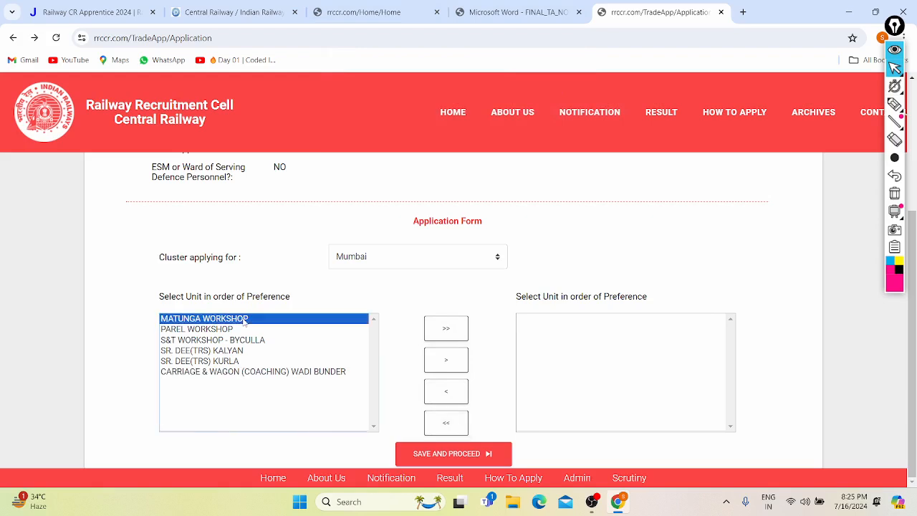
left_click(454, 362)
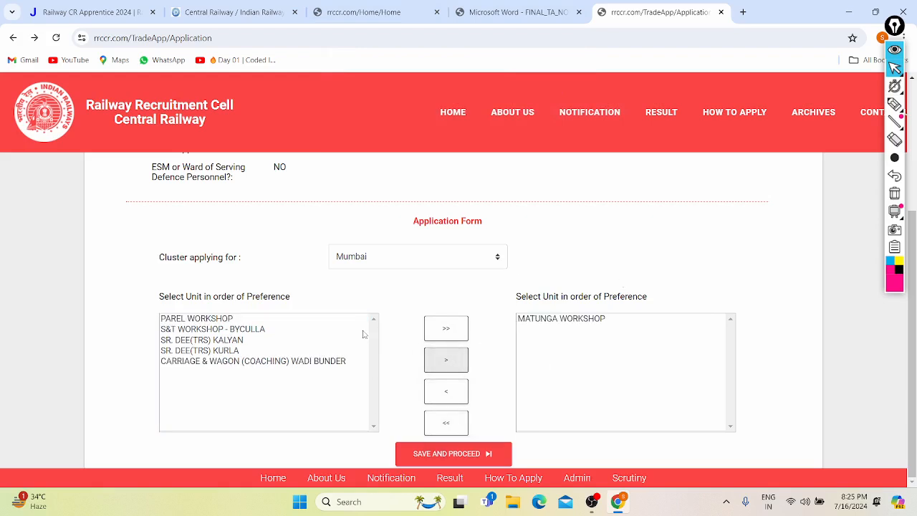
- Check the CARRIAGE & WAGON heading and 182 Fitter slots in the notice PDF's Mumbai Cluster table
left_click(472, 12)
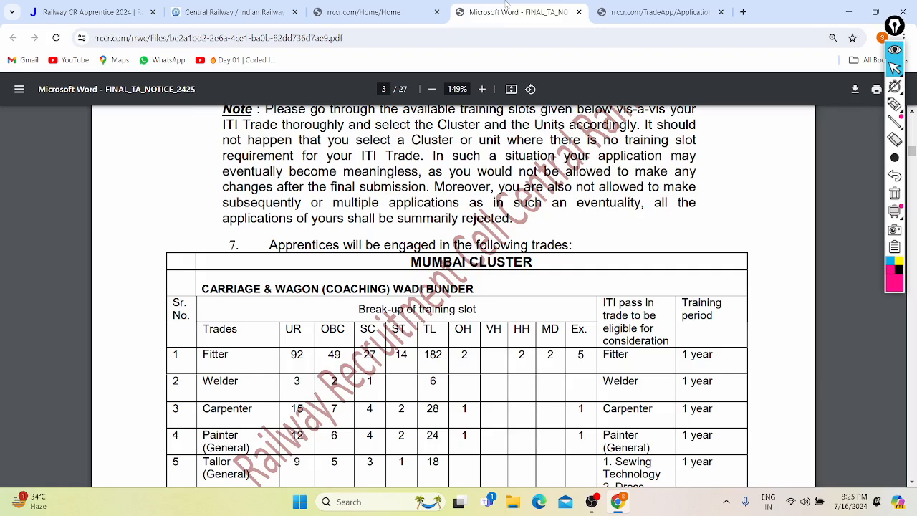
scroll(162, 265, "down", 3)
scroll(161, 265, "up", 2)
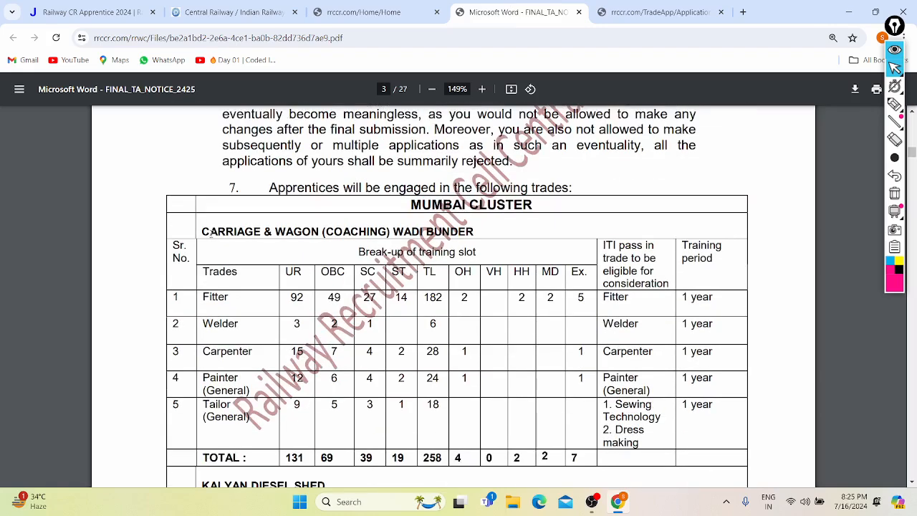
left_click_drag(205, 229, 341, 230)
left_click(274, 263)
double_click(427, 297)
left_click(445, 295)
left_click_drag(205, 230, 303, 230)
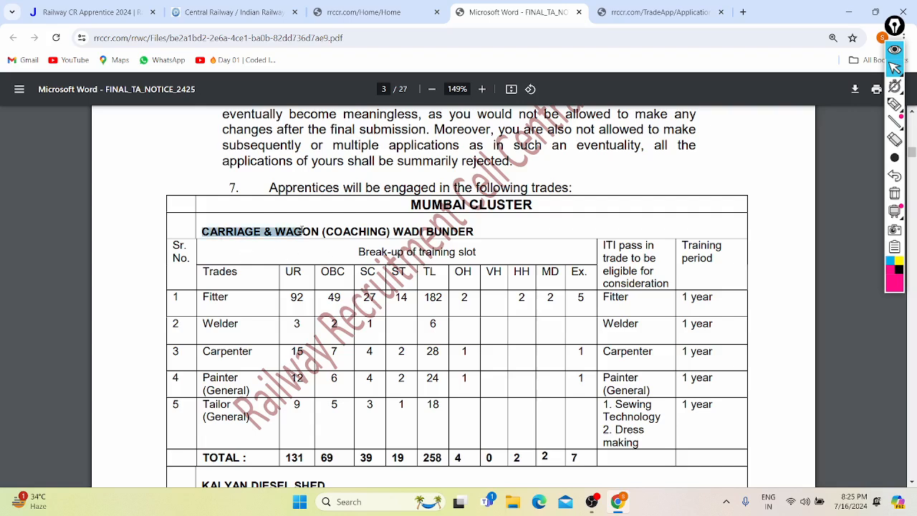
left_click(304, 231)
- Add CARRIAGE & WAGON (COACHING) WADI BUNDER as second preference after MATUNGA WORKSHOP
left_click(655, 12)
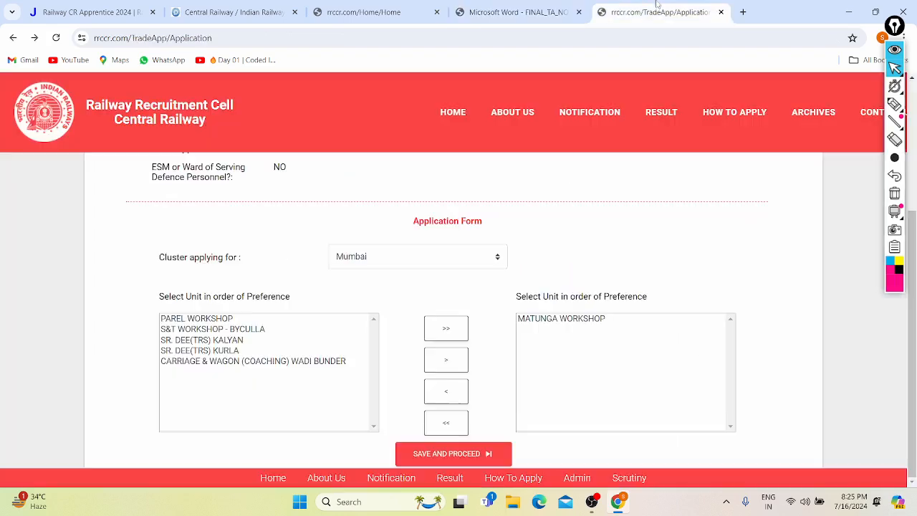
left_click(227, 362)
left_click(444, 357)
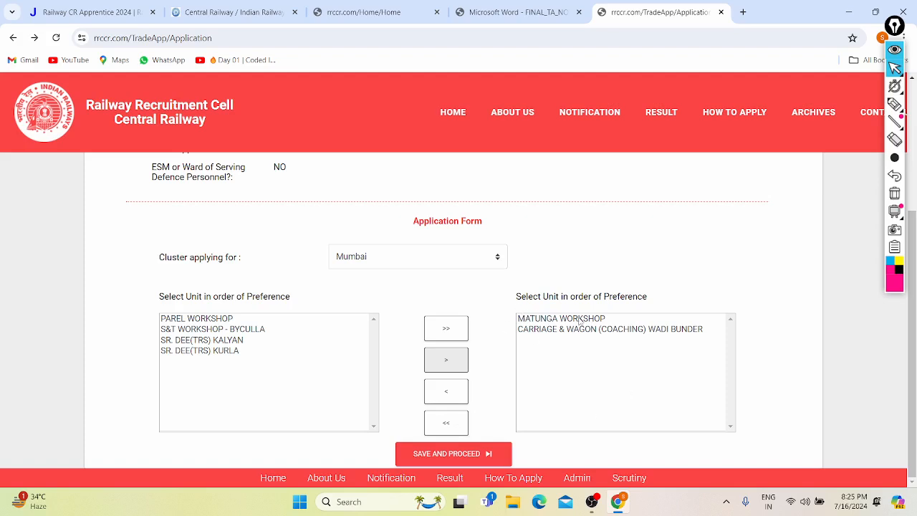
left_click(516, 13)
- Scroll the notice PDF past the Parel and Matunga tables to page 6's Bhusawal Cluster tables
scroll(402, 187, "down", 8)
scroll(403, 187, "down", 15)
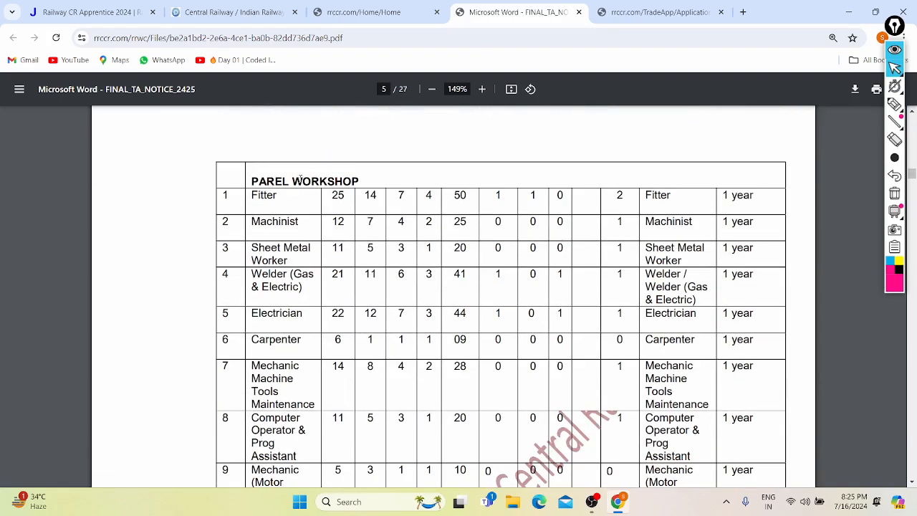
scroll(469, 207, "down", 10)
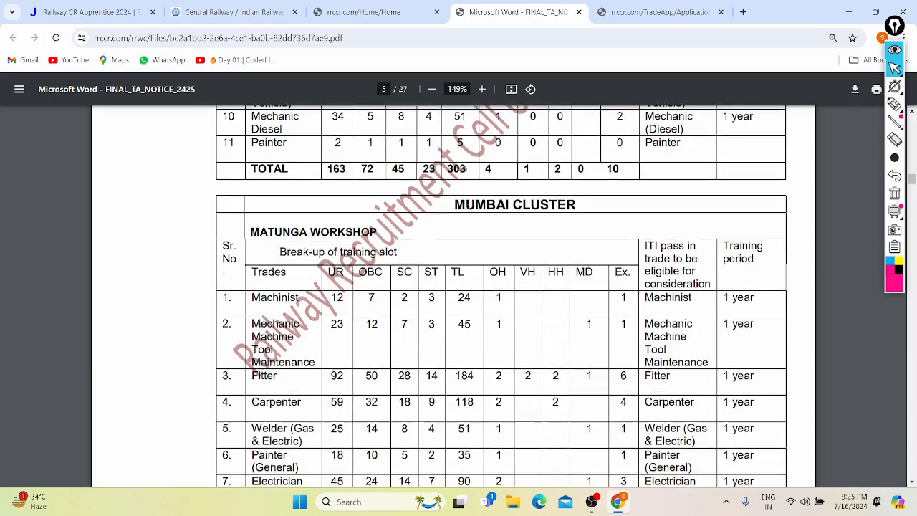
scroll(469, 206, "down", 10)
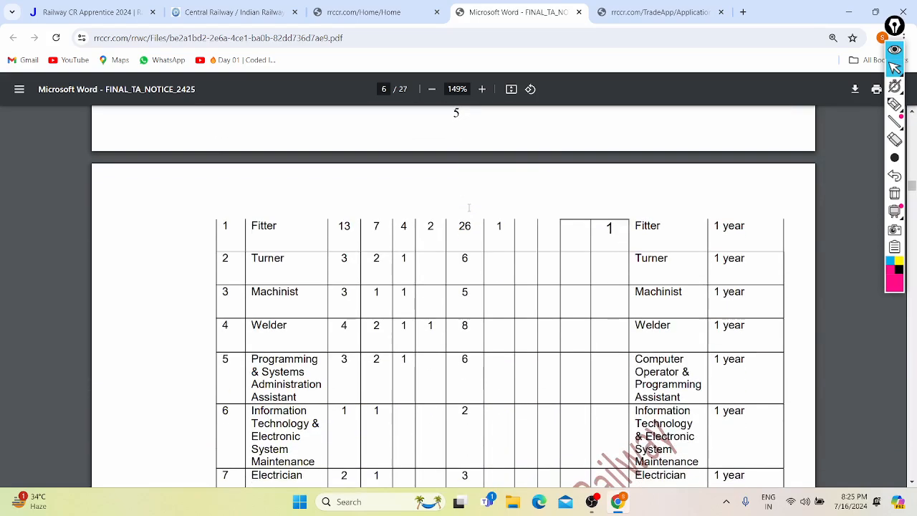
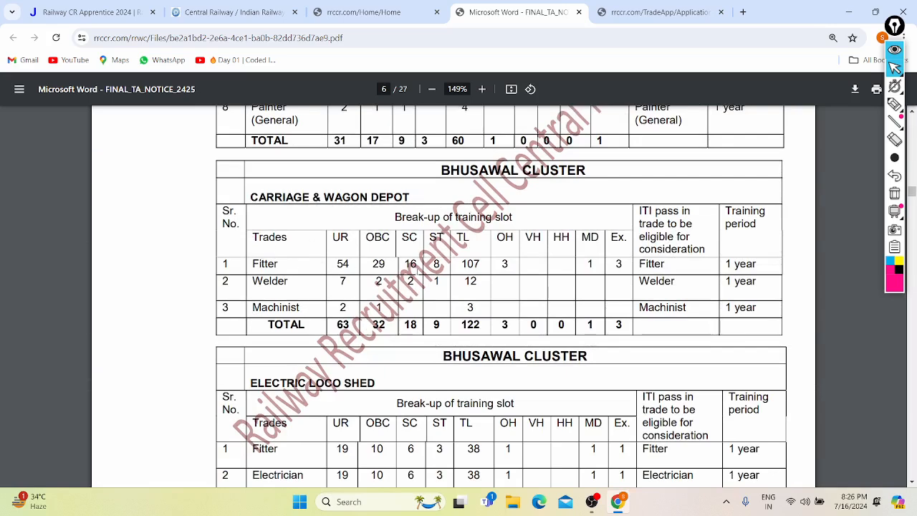
- Add SR. DEE(TRS) KALYAN, S&T WORKSHOP BYCULLA, PAREL WORKSHOP and SR. DEE(TRS) KURLA to preferences and save
left_click(637, 10)
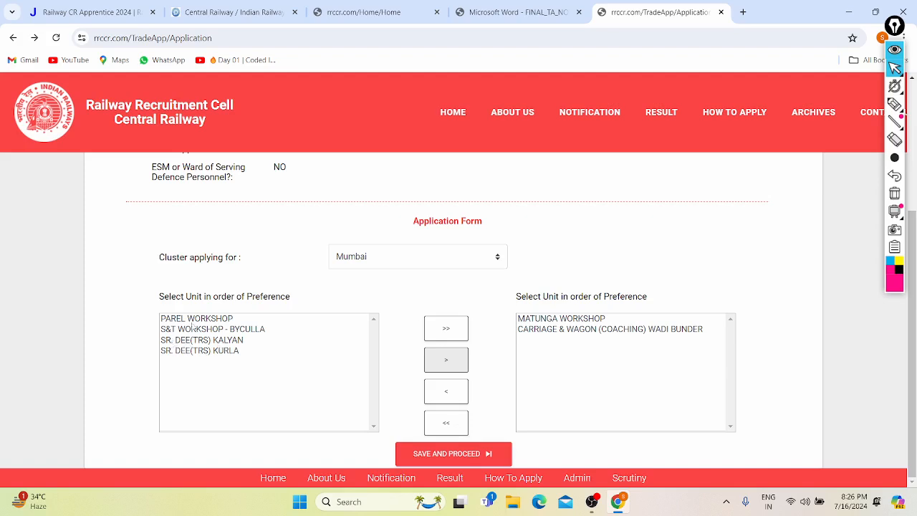
left_click(181, 342)
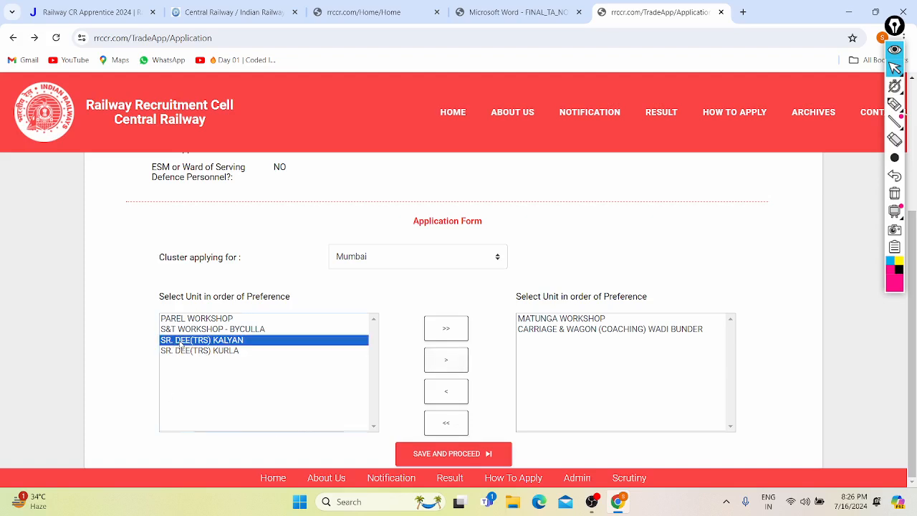
left_click(440, 360)
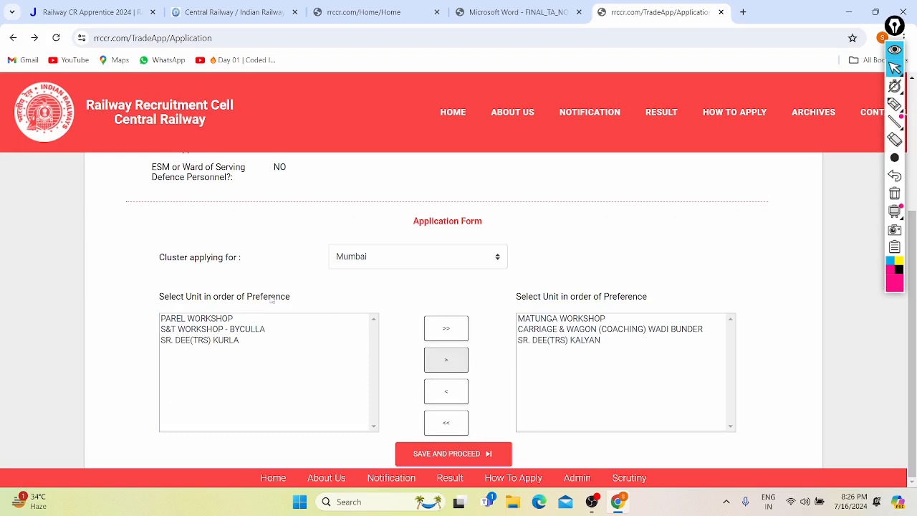
left_click(230, 330)
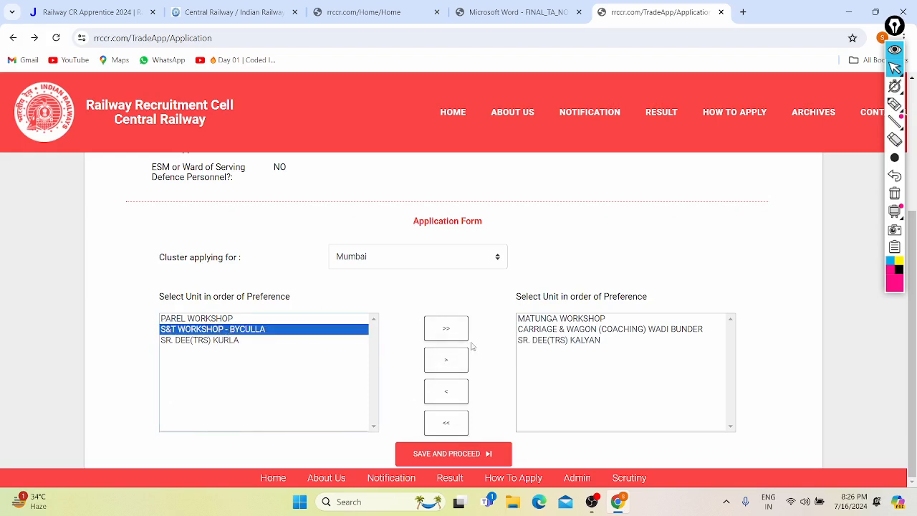
left_click(458, 362)
left_click(228, 321)
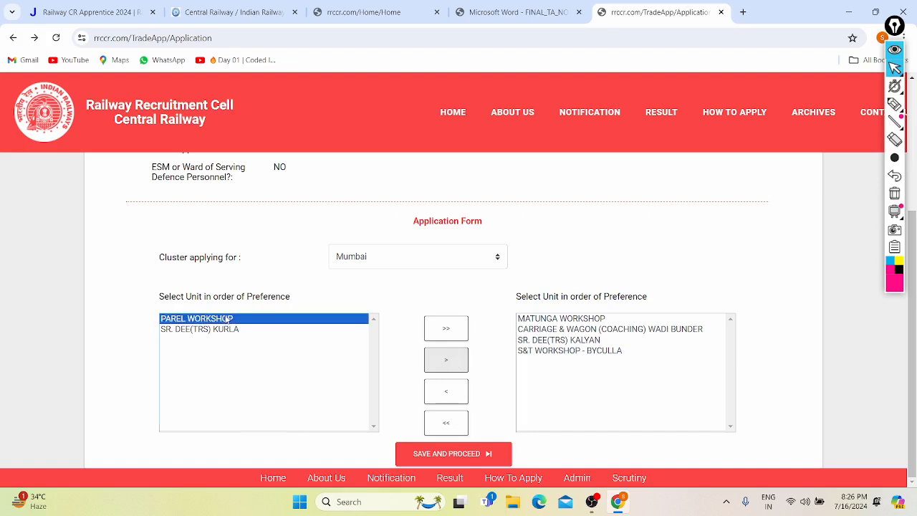
left_click(457, 361)
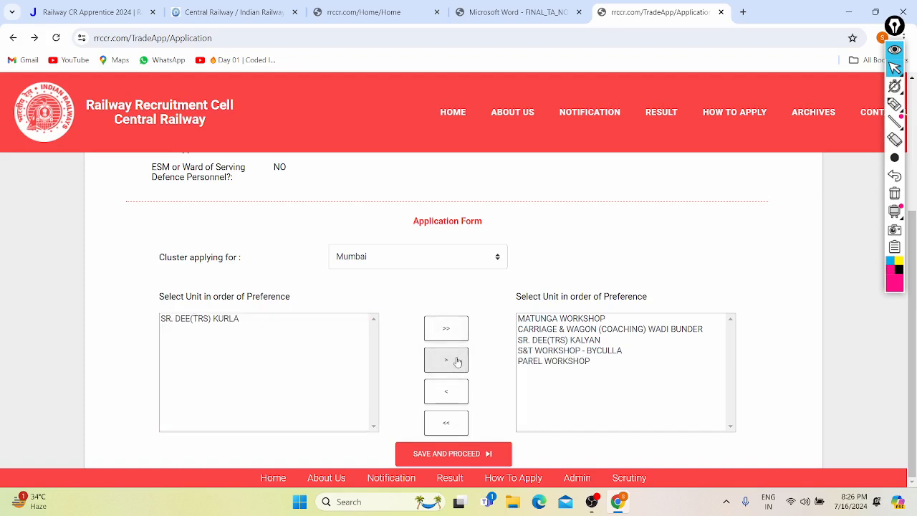
left_click(235, 320)
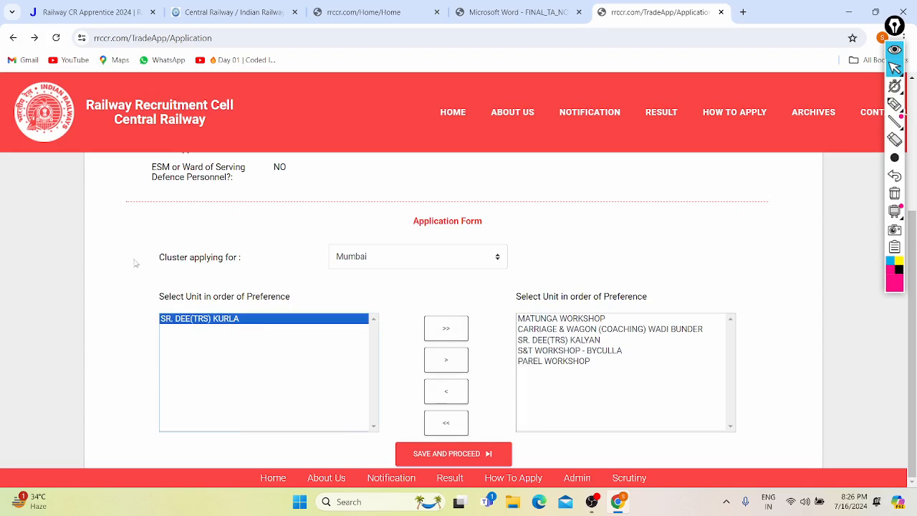
left_click(451, 365)
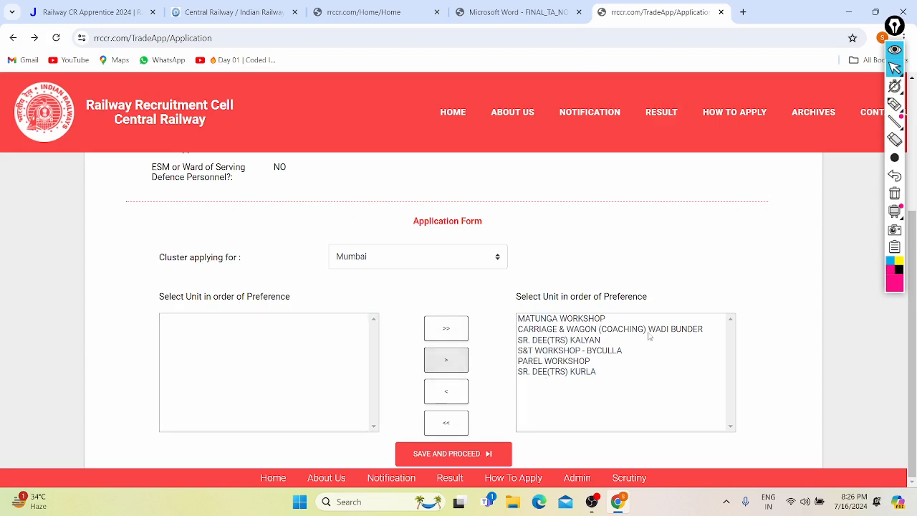
left_click(466, 454)
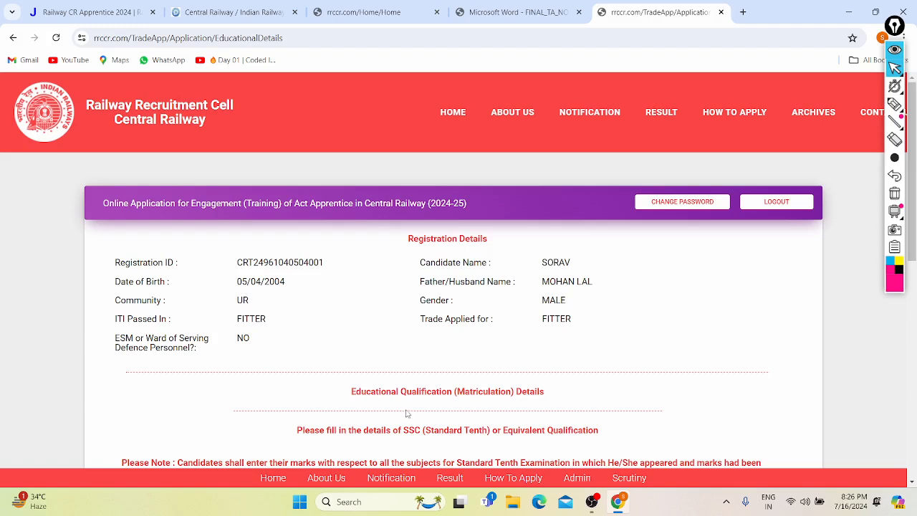
- Bring up the Board / Exam Authority options in the Matriculation Details section
scroll(279, 329, "down", 1)
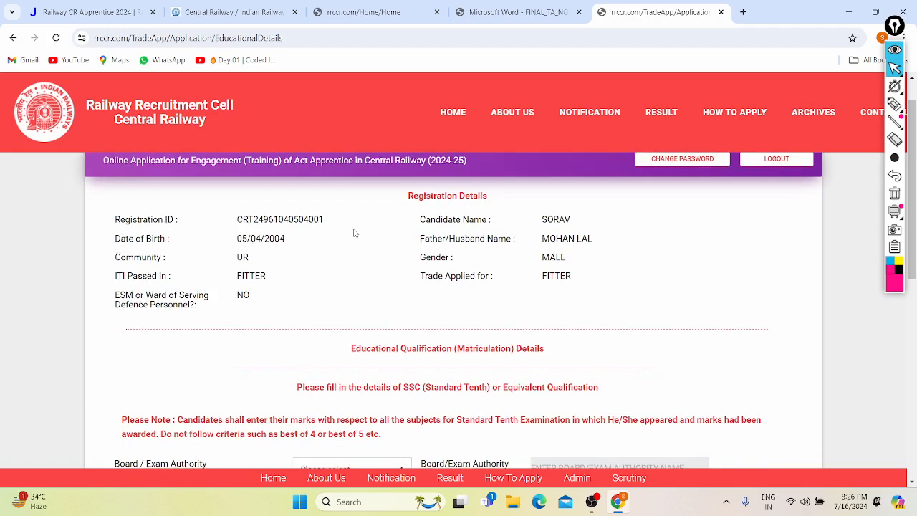
scroll(353, 233, "down", 2)
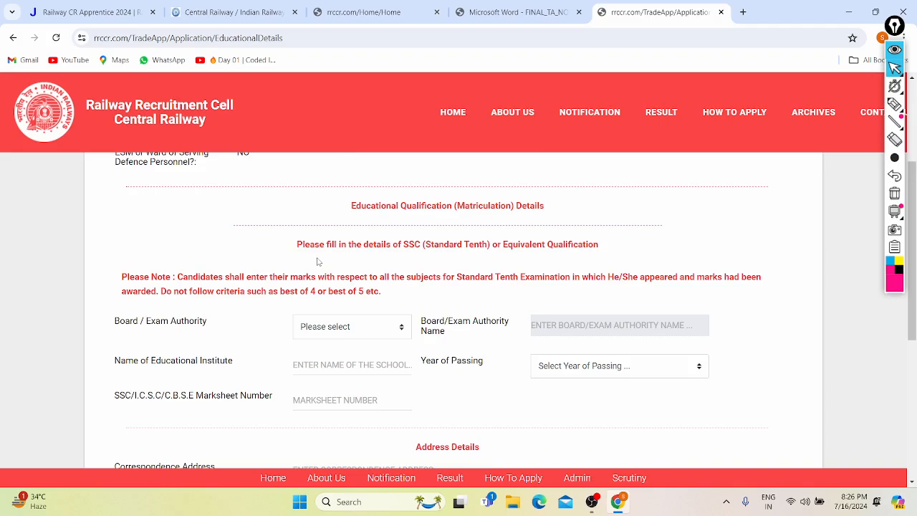
scroll(318, 262, "down", 1)
scroll(230, 260, "up", 1)
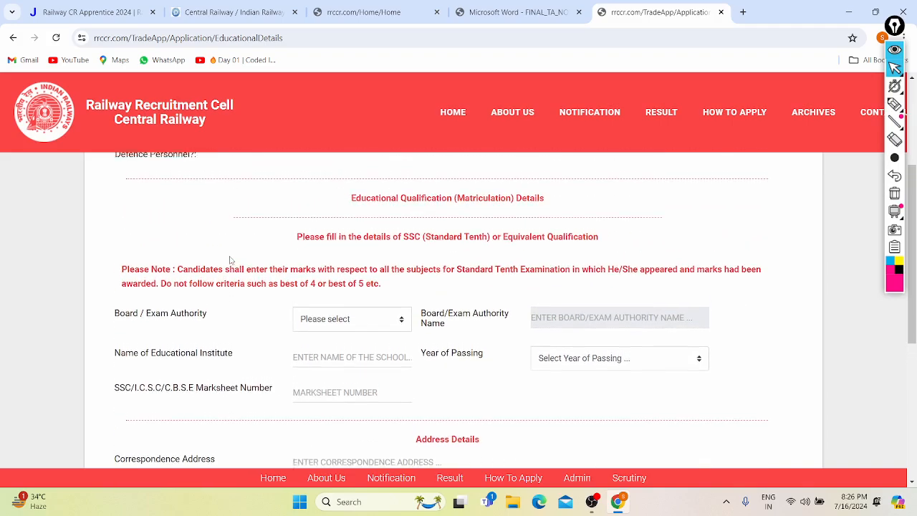
scroll(230, 260, "up", 1)
scroll(231, 260, "down", 2)
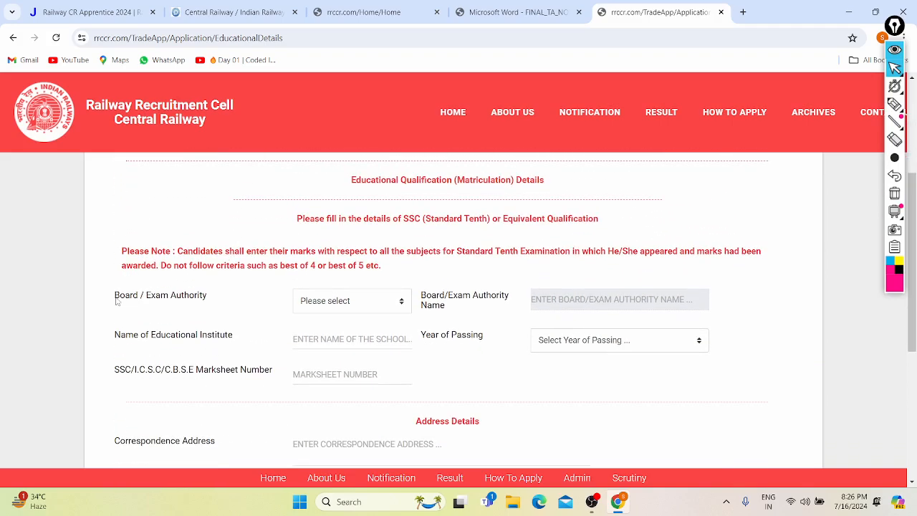
left_click(343, 302)
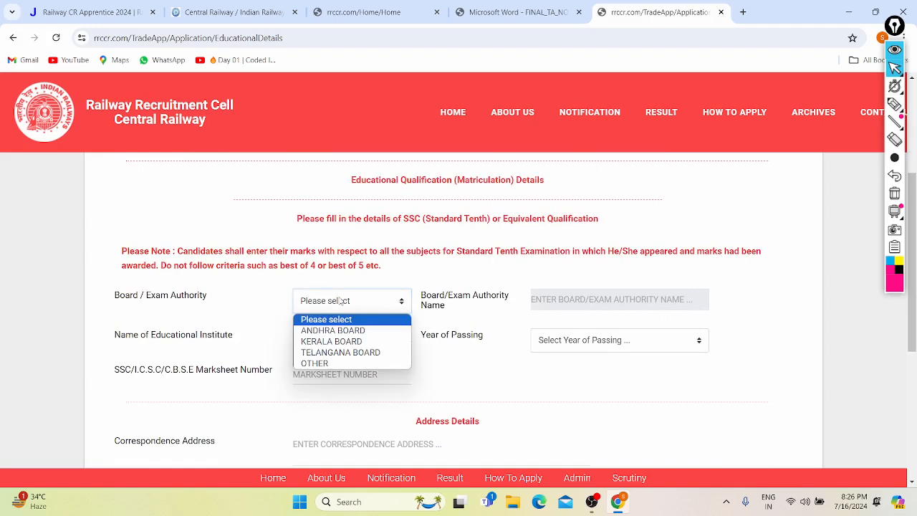
- Set the board to OTHER named CBSE and the institute to DPS
left_click(321, 363)
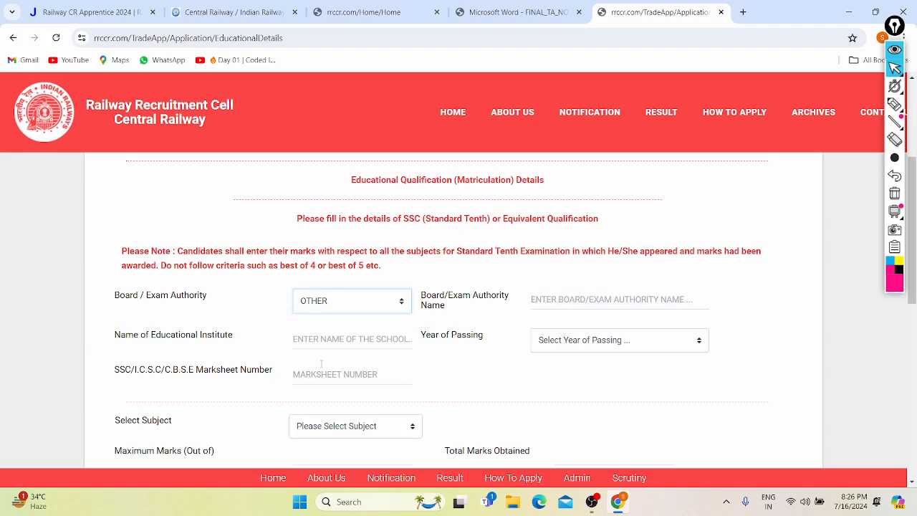
left_click(559, 299)
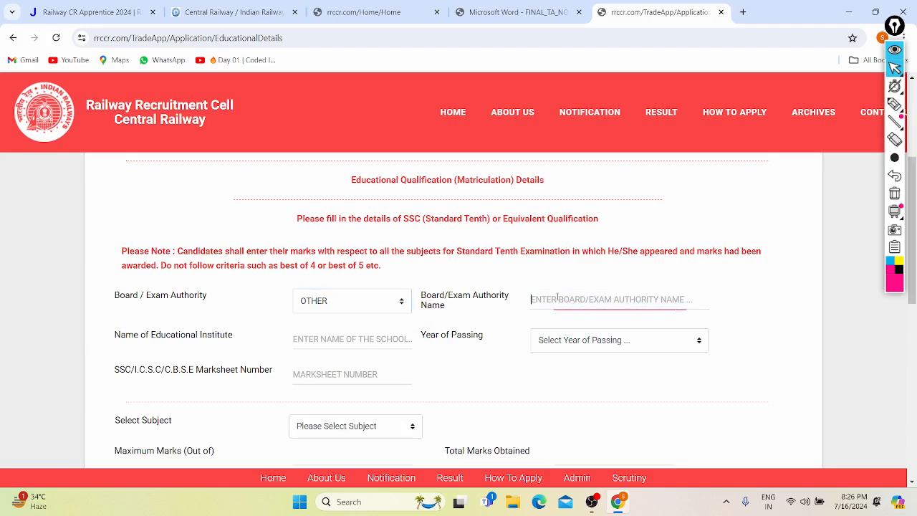
type("CBSE")
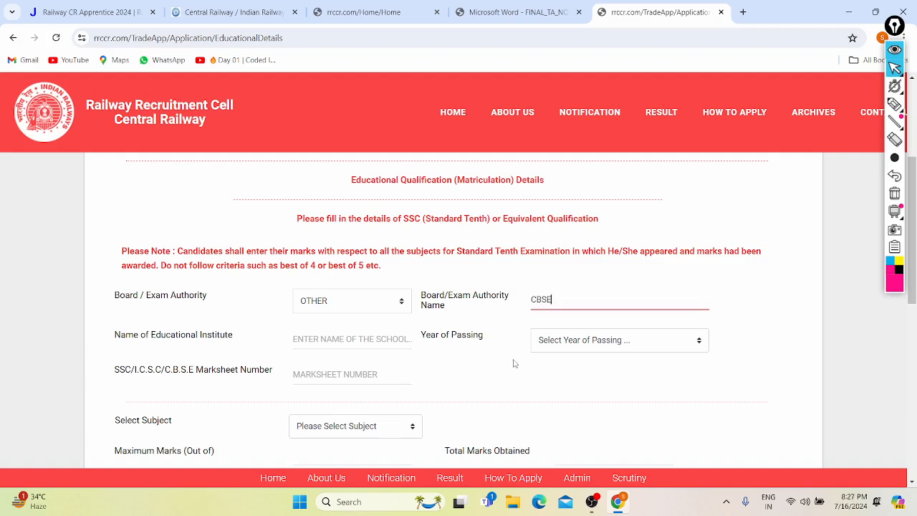
left_click(514, 363)
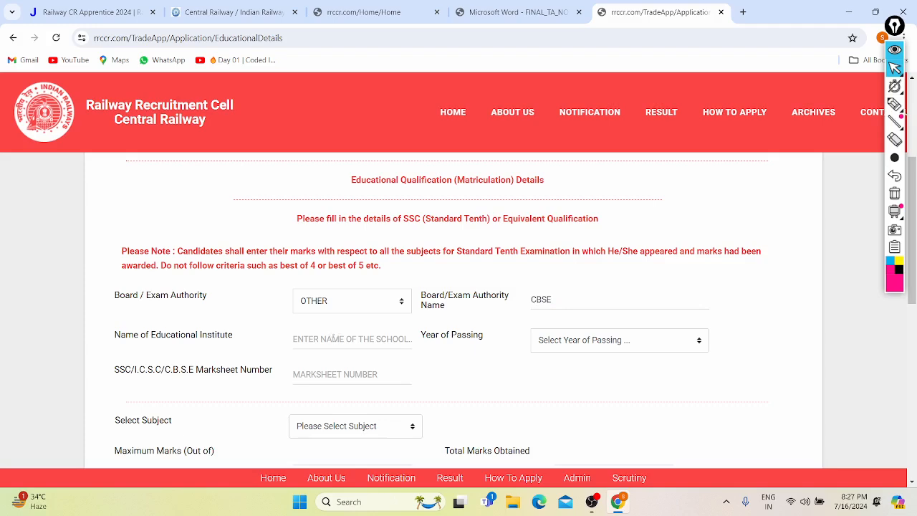
left_click(333, 338)
type("DPS")
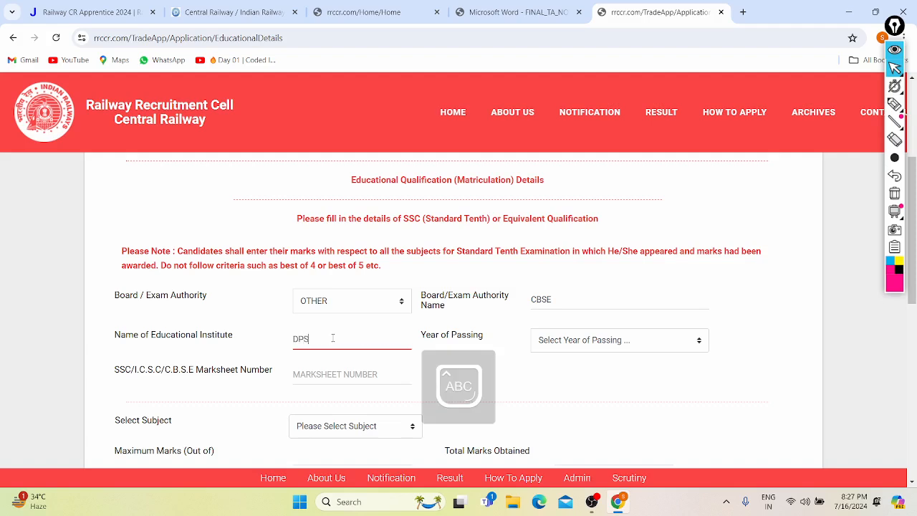
key("Caps_Lock")
- Choose 2020 as the passing year and enter the marksheet number
left_click(583, 341)
scroll(571, 299, "down", 3)
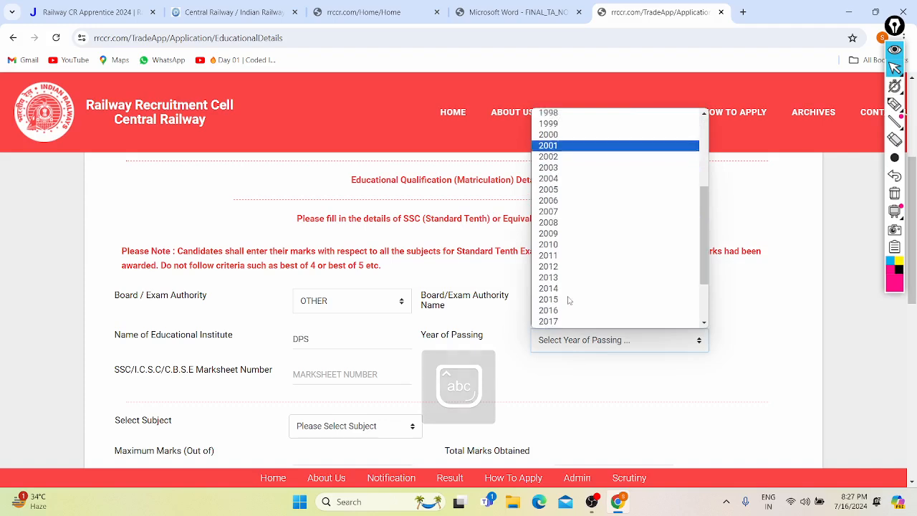
left_click(548, 279)
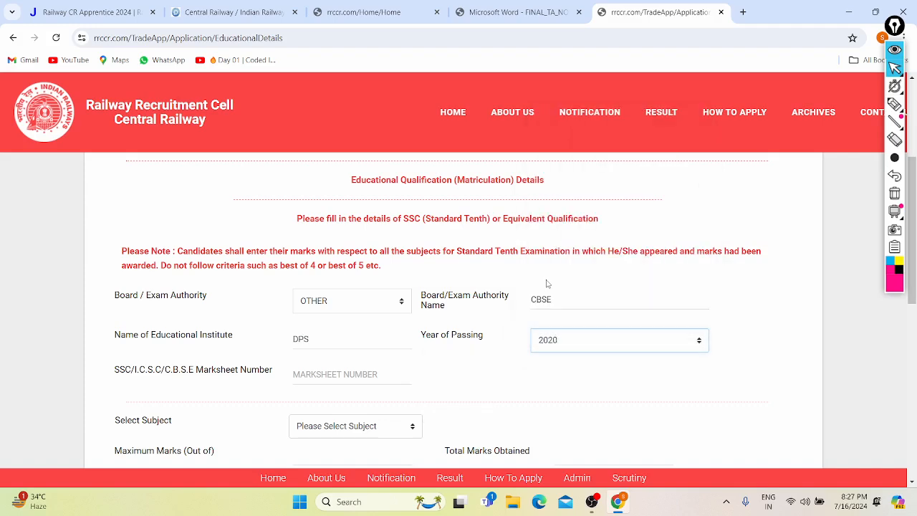
scroll(546, 282, "down", 1)
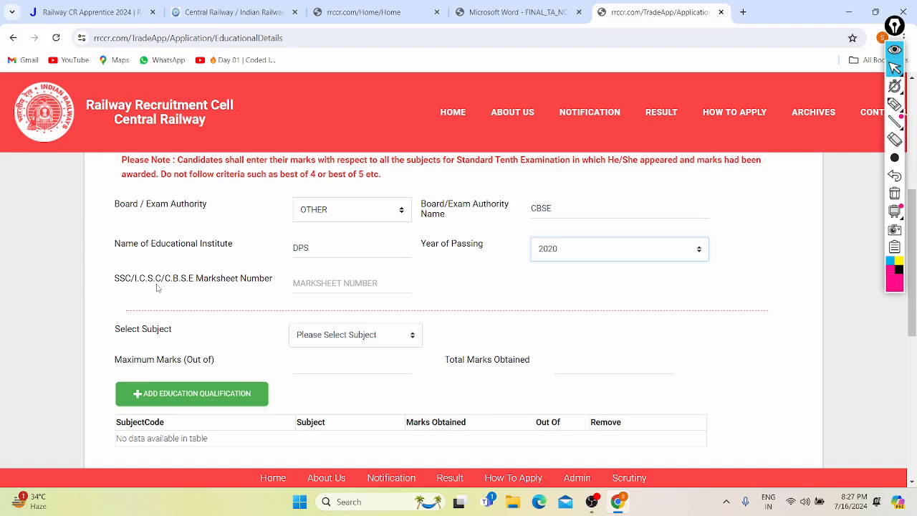
left_click(333, 282)
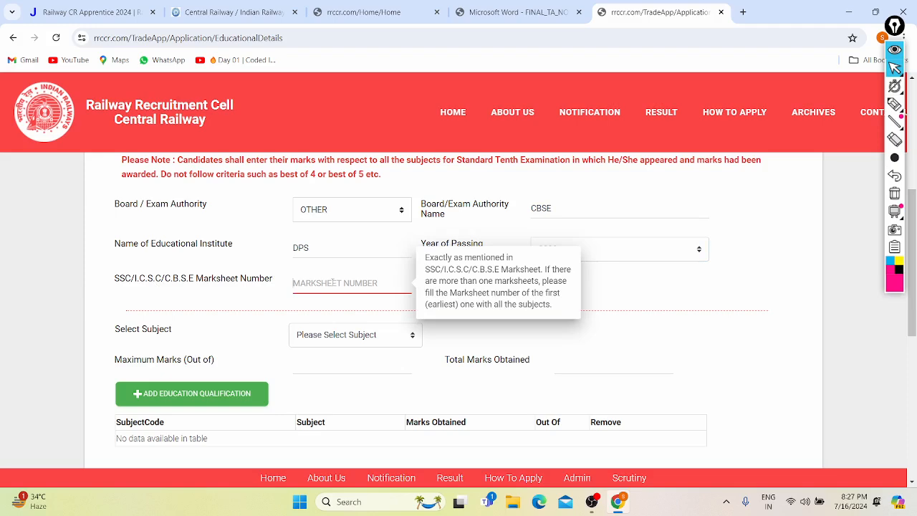
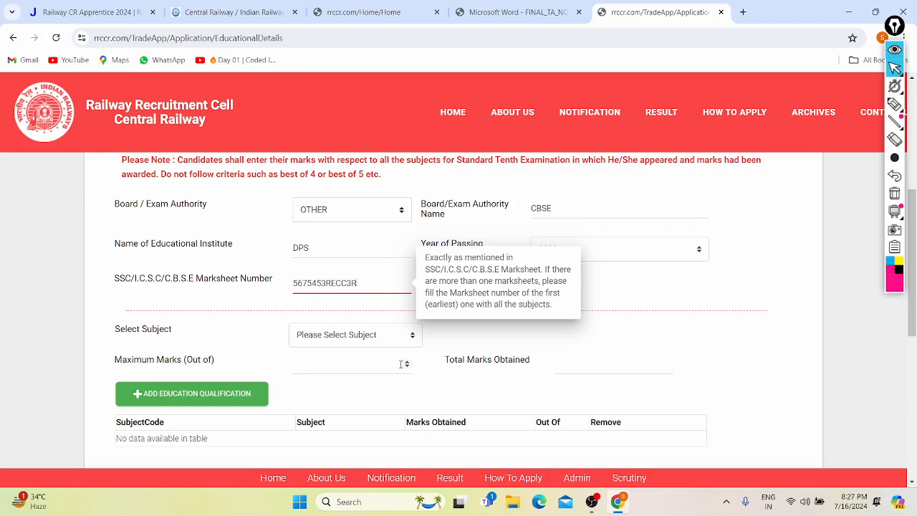
scroll(401, 364, "down", 1)
left_click(246, 292)
scroll(247, 292, "down", 1)
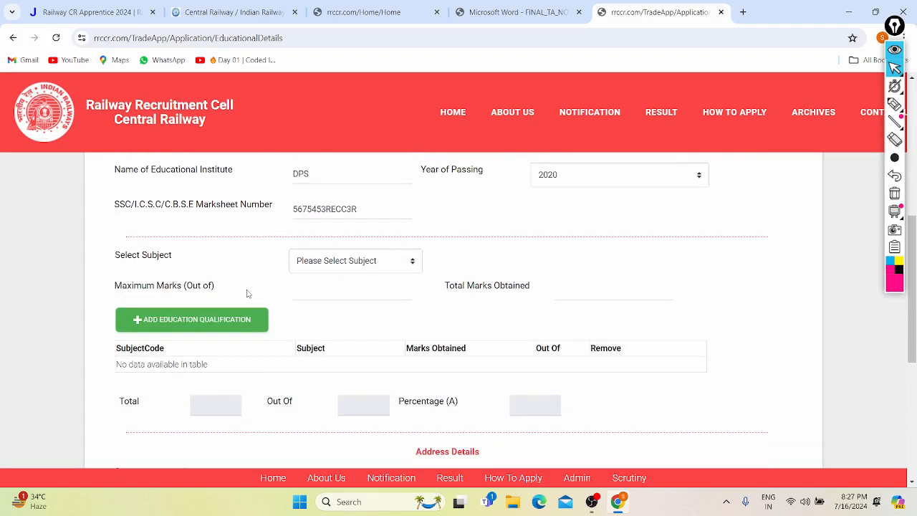
left_click(348, 261)
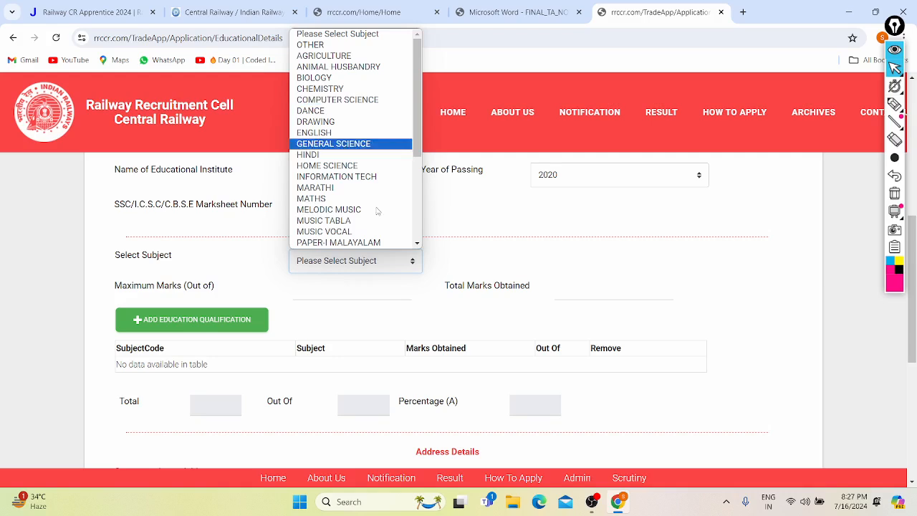
scroll(337, 182, "down", 3)
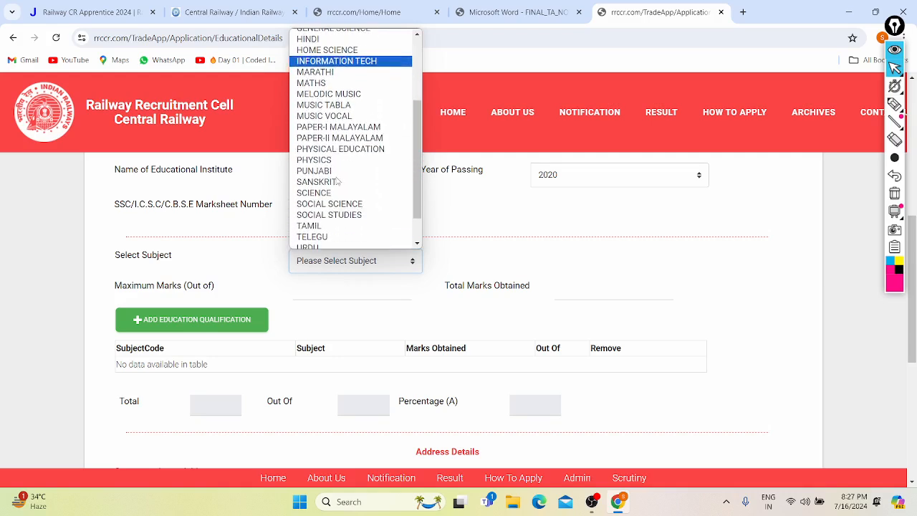
scroll(337, 182, "down", 1)
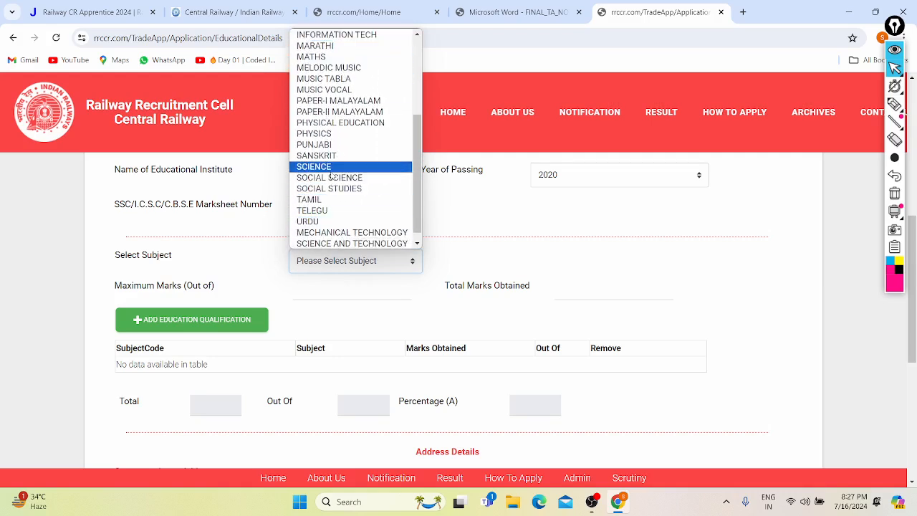
left_click(330, 177)
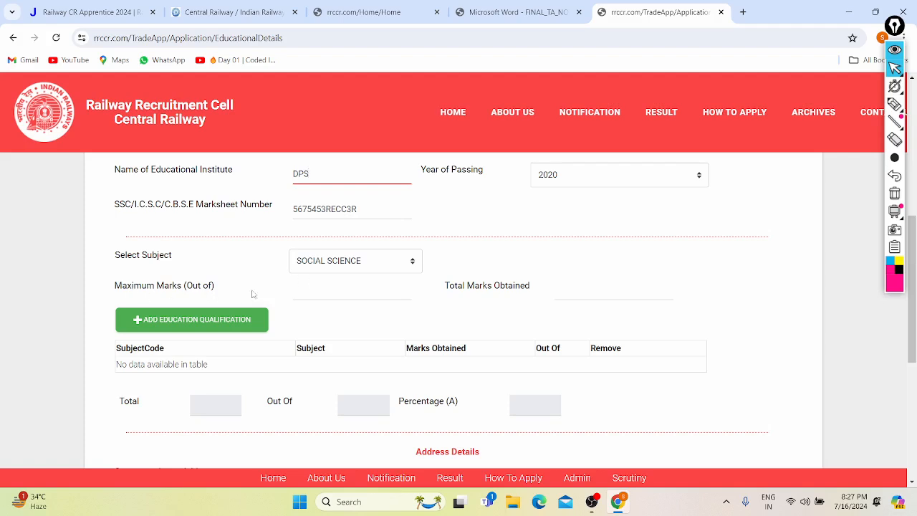
left_click(372, 290)
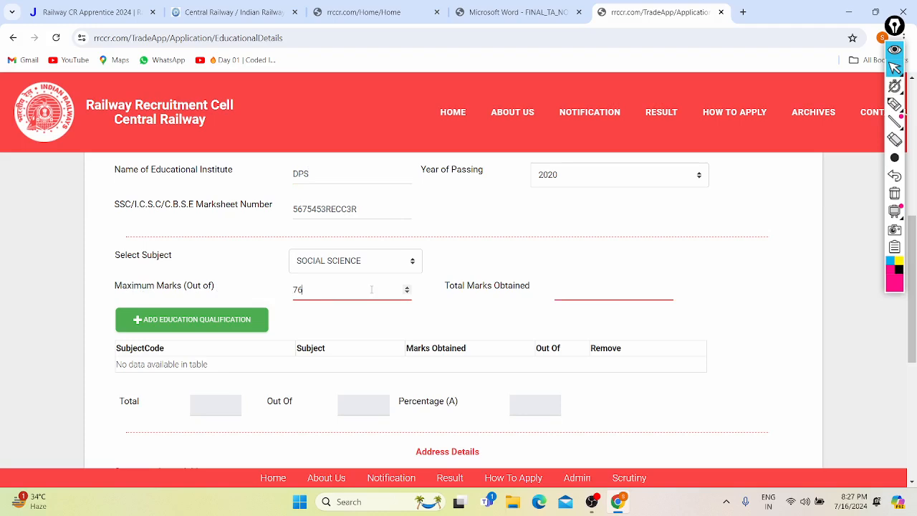
left_click(601, 285)
left_click(462, 315)
left_click(355, 262)
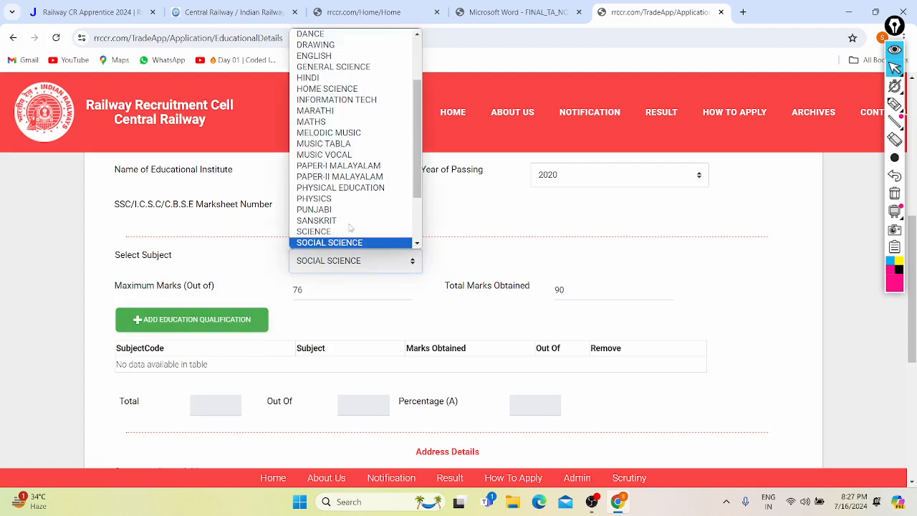
scroll(351, 229, "down", 1)
left_click(320, 210)
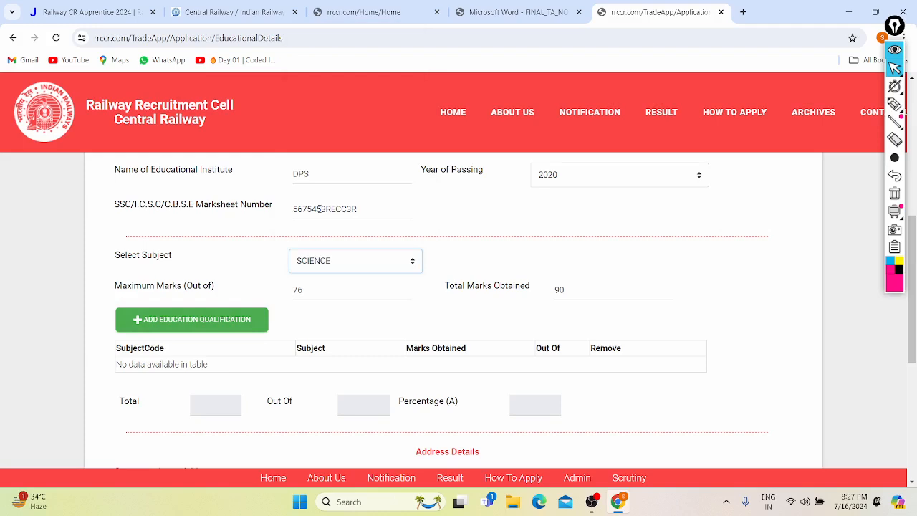
left_click(346, 262)
scroll(342, 211, "down", 2)
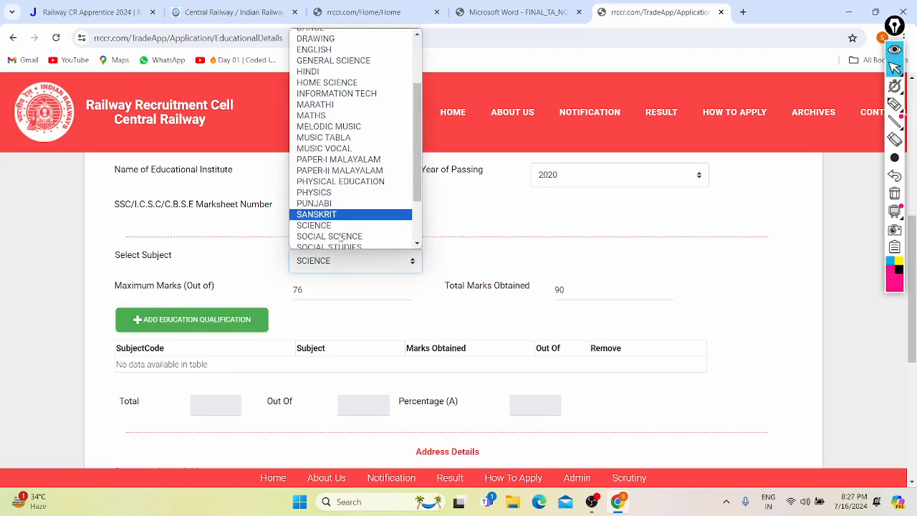
left_click(326, 229)
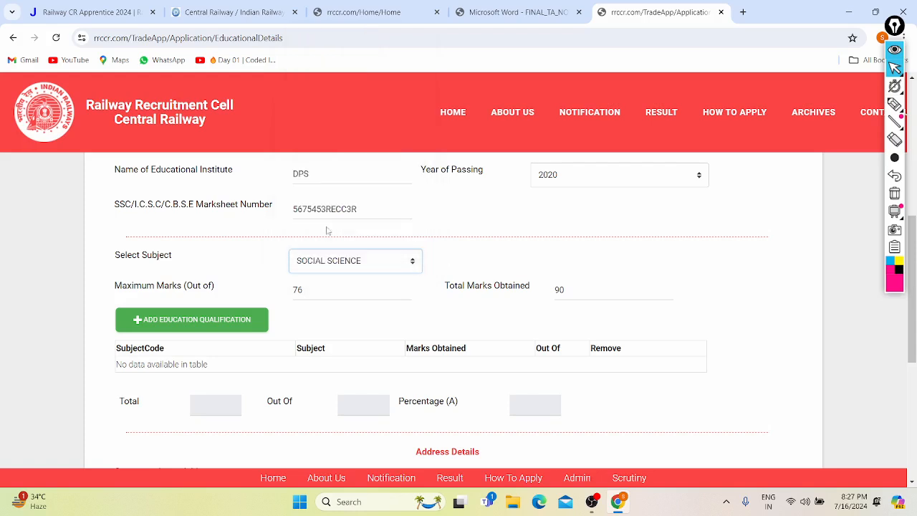
left_click(209, 322)
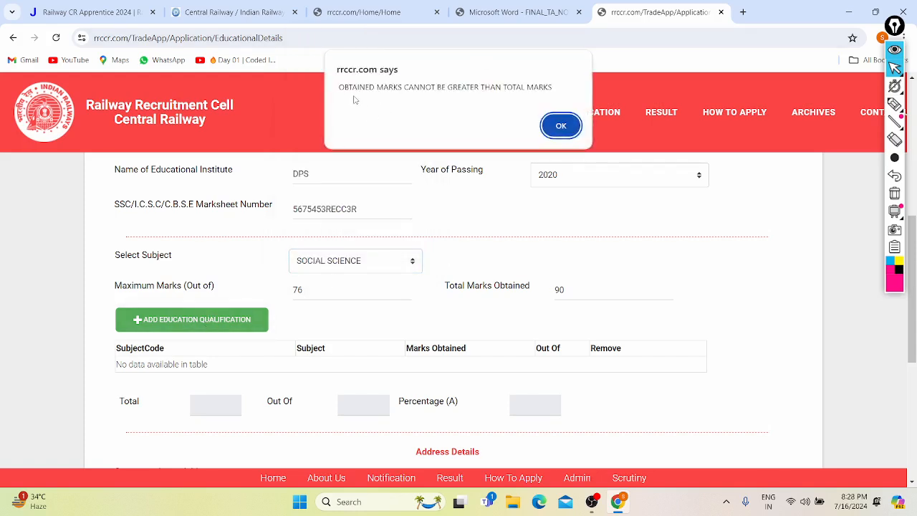
left_click_drag(343, 87, 511, 87)
left_click(510, 83)
left_click(565, 127)
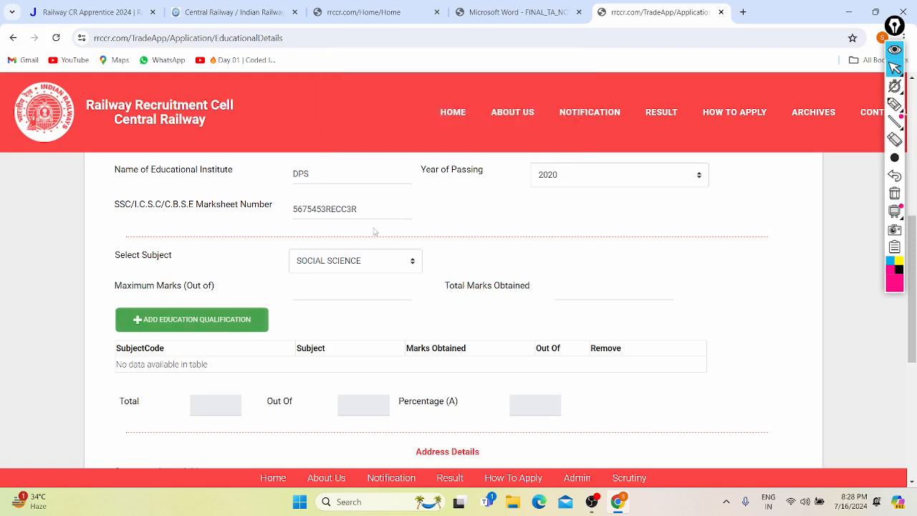
left_click(346, 284)
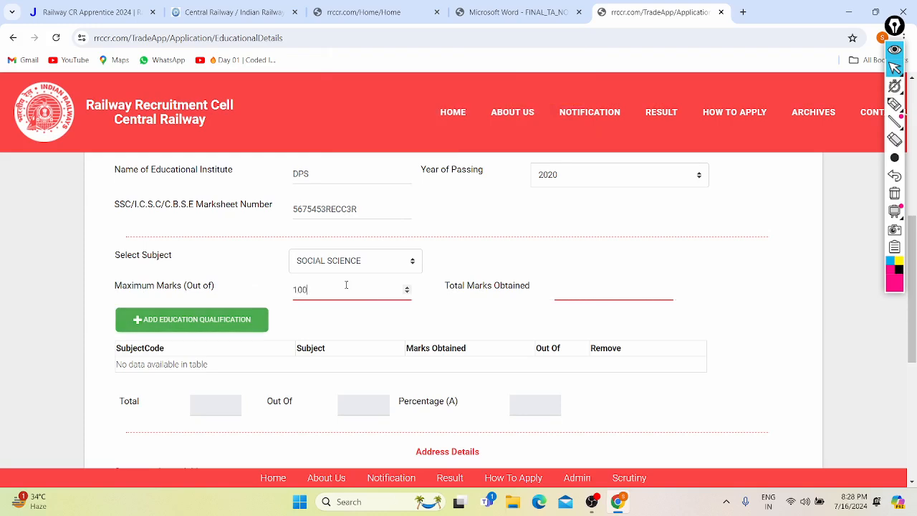
- Add the Social Science 78/100 and English 87/100 rows to the marks table
left_click(591, 293)
scroll(501, 322, "down", 1)
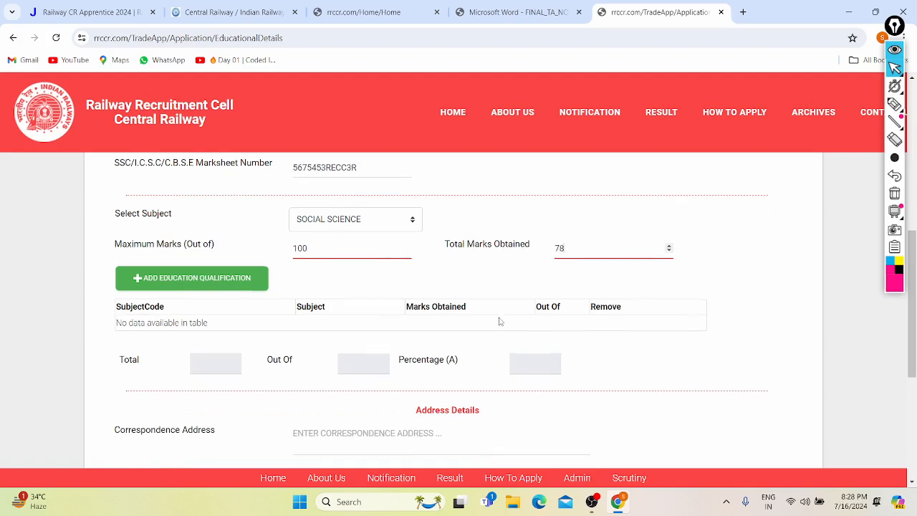
left_click(201, 280)
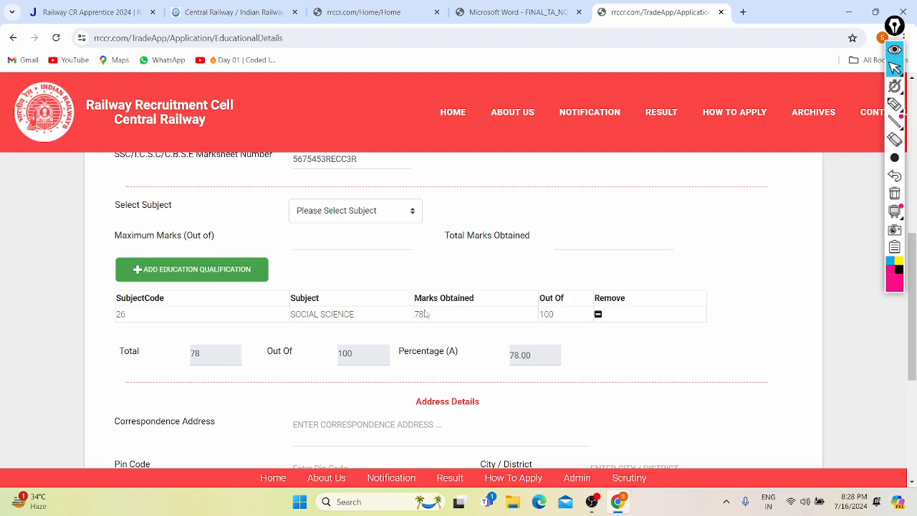
left_click(323, 217)
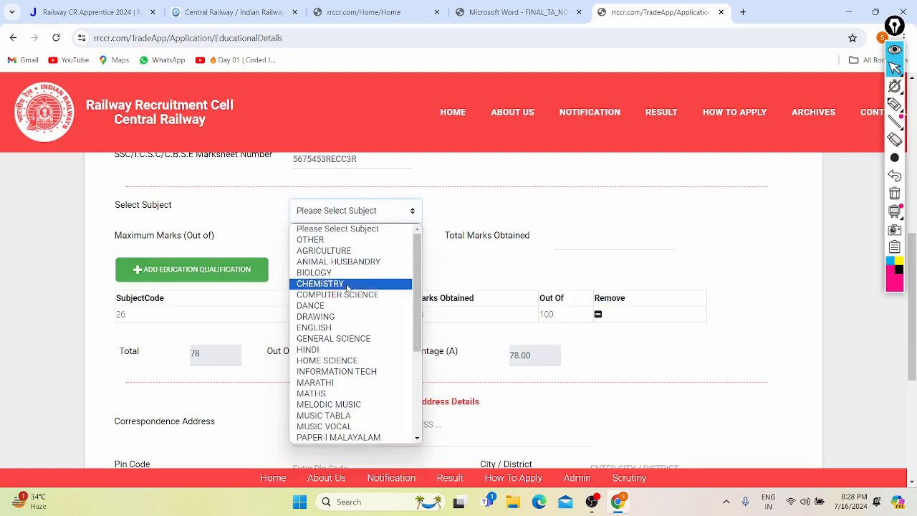
left_click(340, 328)
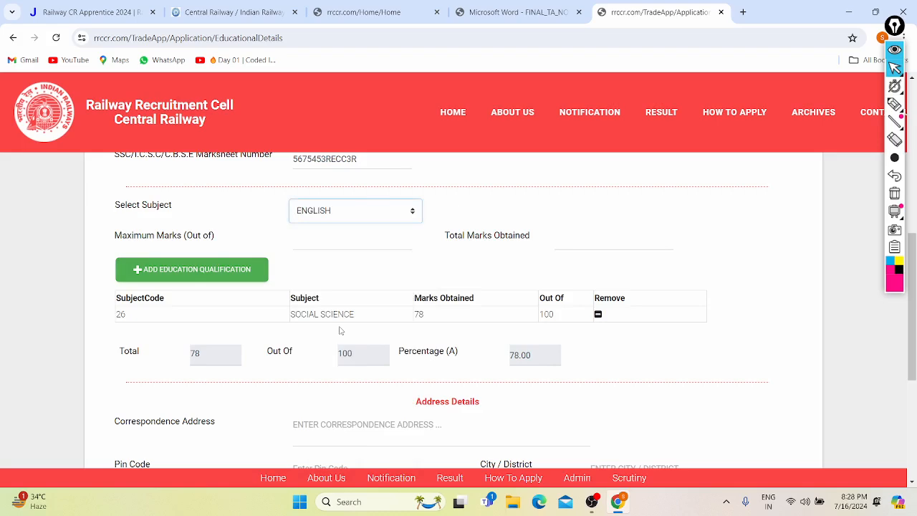
left_click(329, 244)
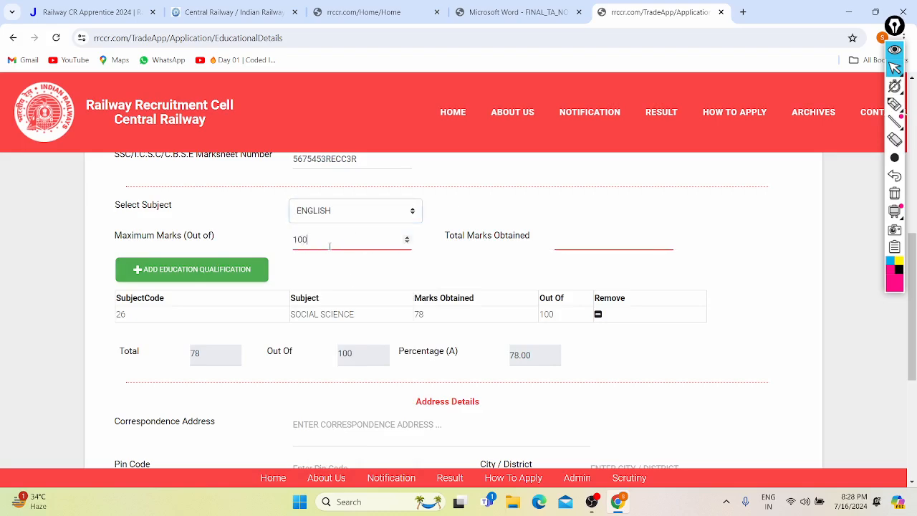
left_click(600, 234)
left_click(202, 276)
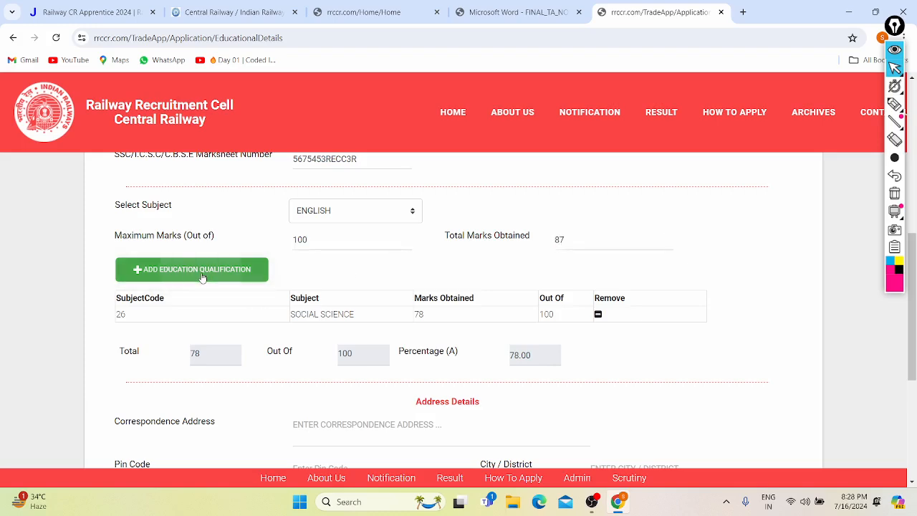
- Add the Hindi 96/100 and Maths 93/100 rows to the marks table
left_click(320, 213)
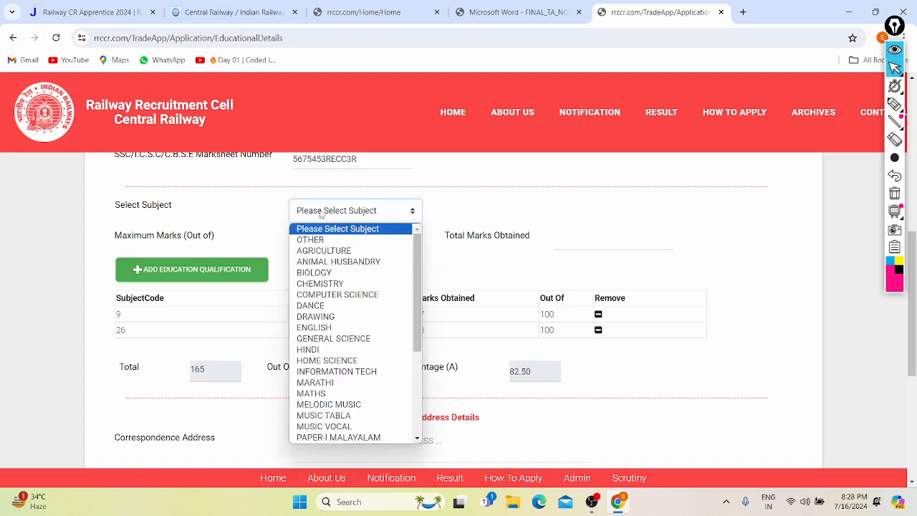
left_click(335, 349)
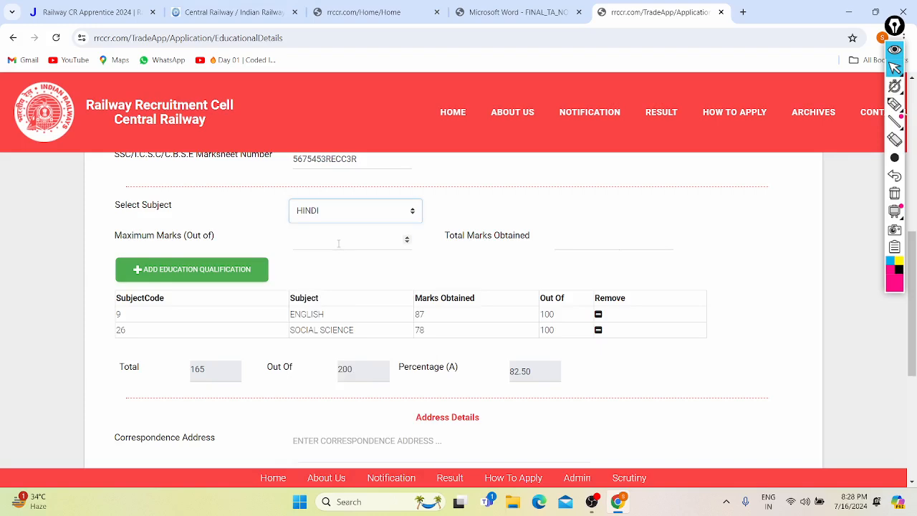
left_click(339, 240)
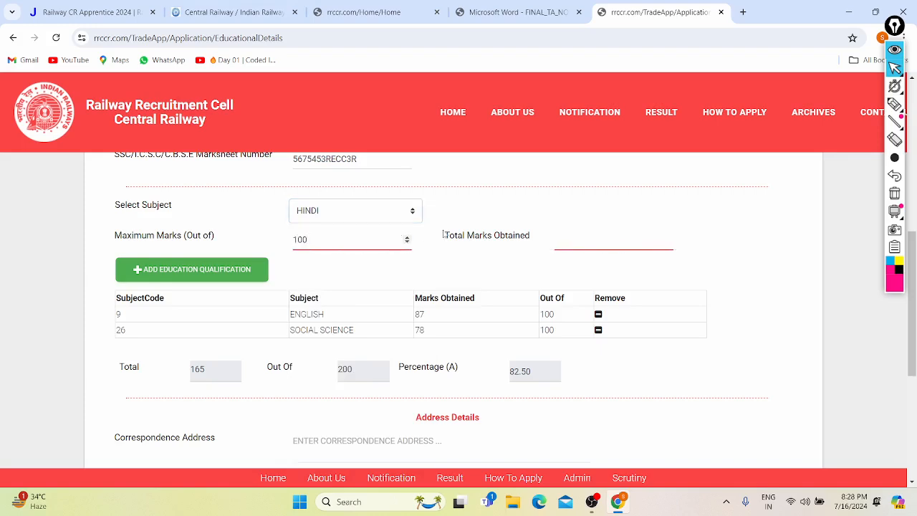
left_click(578, 242)
left_click(193, 269)
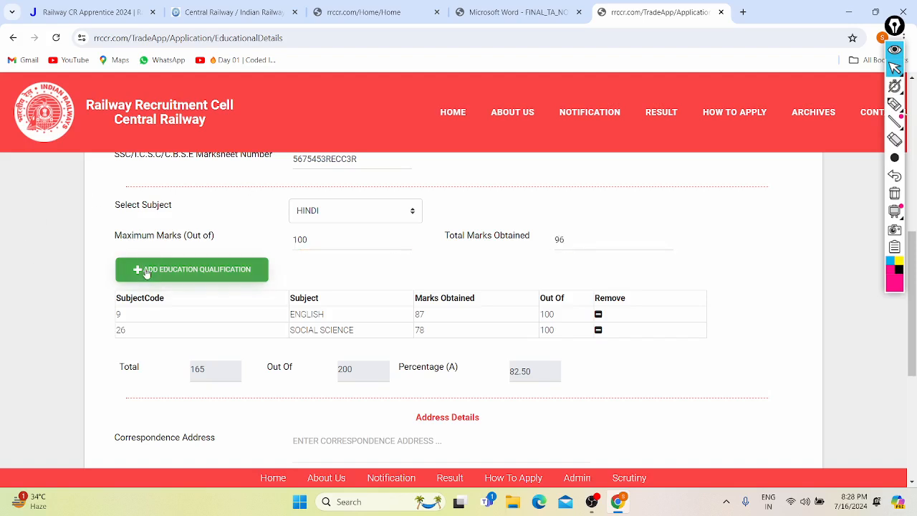
left_click(311, 212)
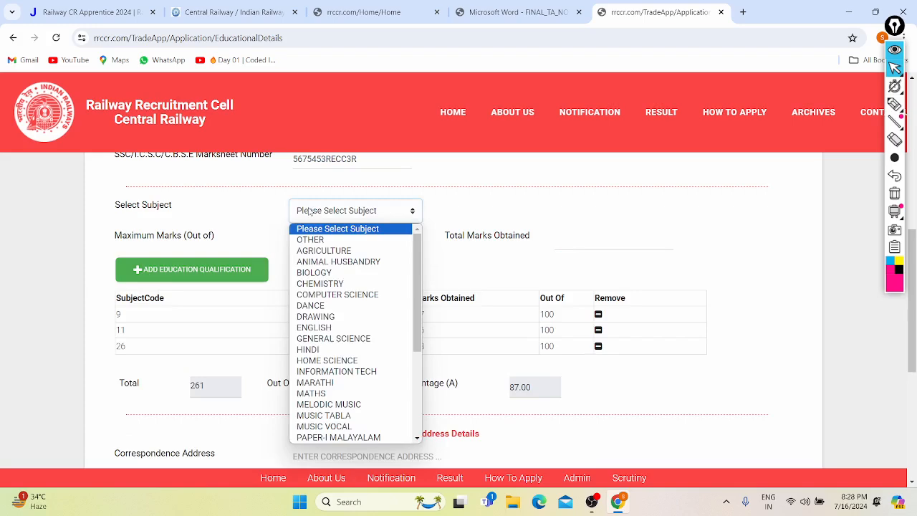
key("m")
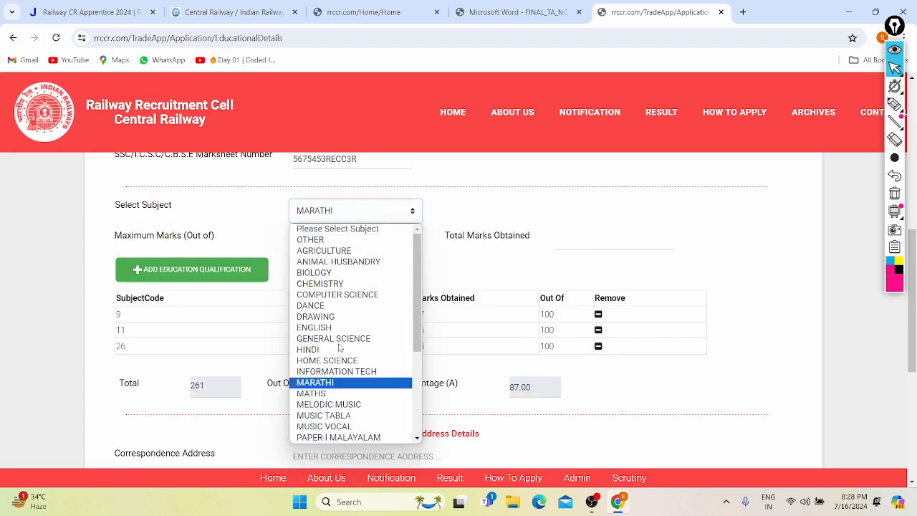
left_click(365, 396)
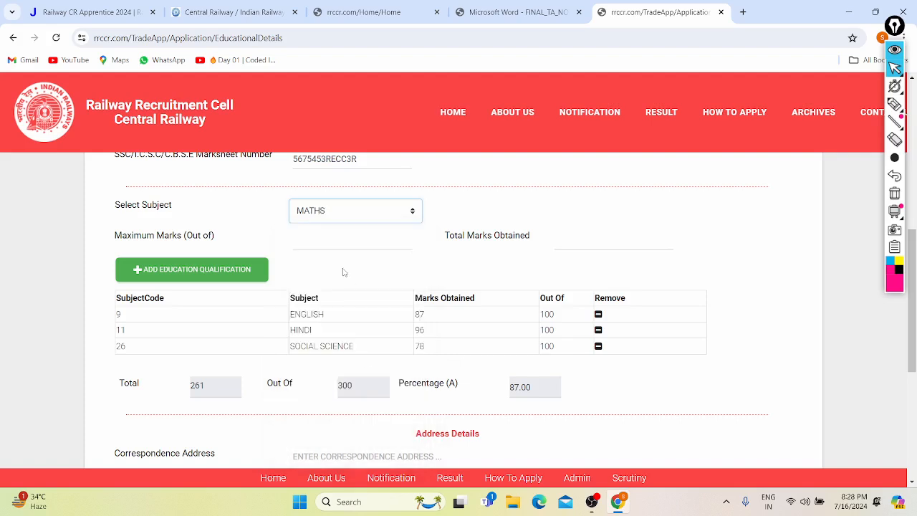
left_click(340, 239)
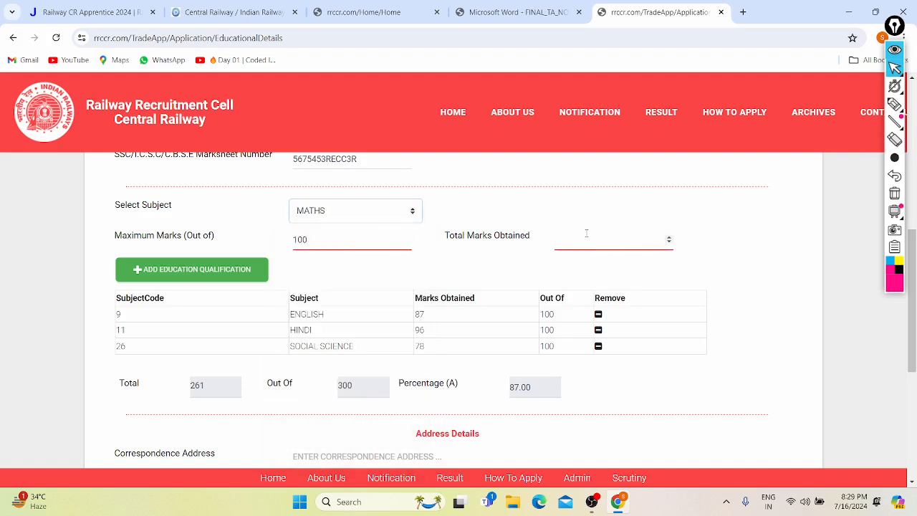
left_click(198, 279)
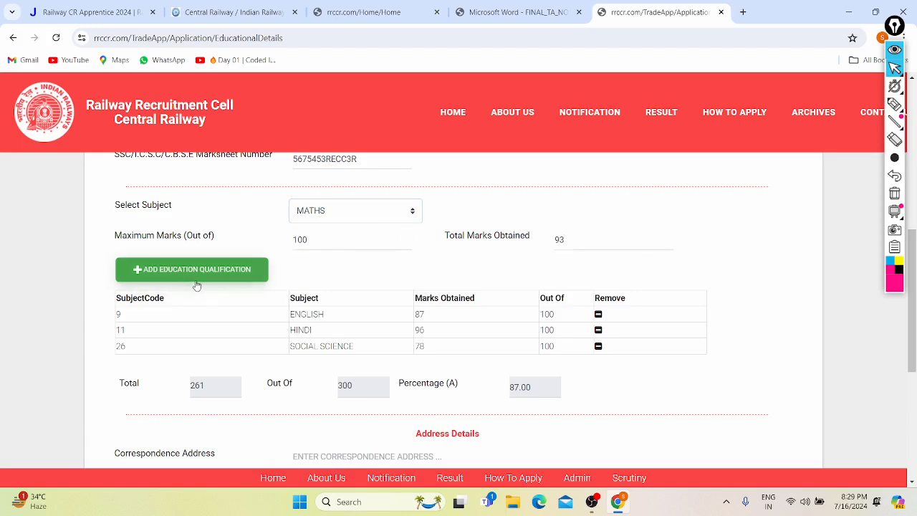
- Add the Sanskrit 84/100 row to the marks table
left_click(350, 211)
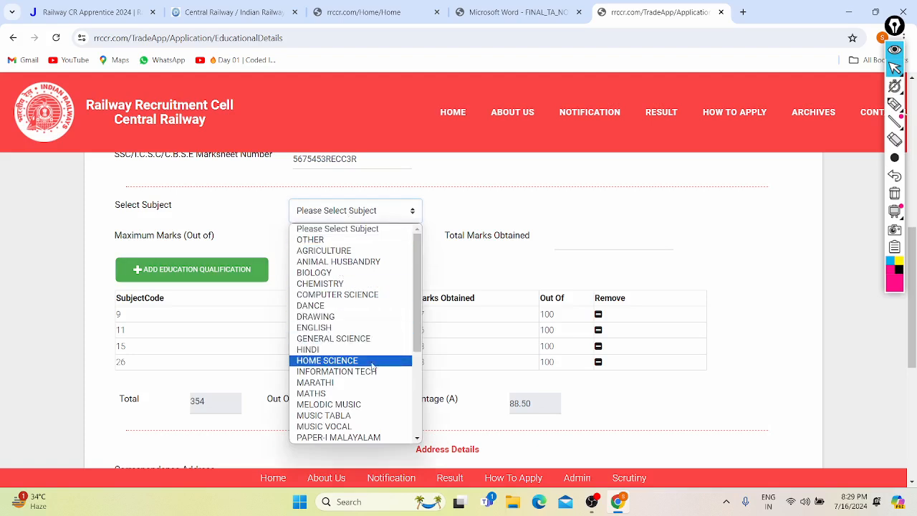
scroll(371, 369, "down", 3)
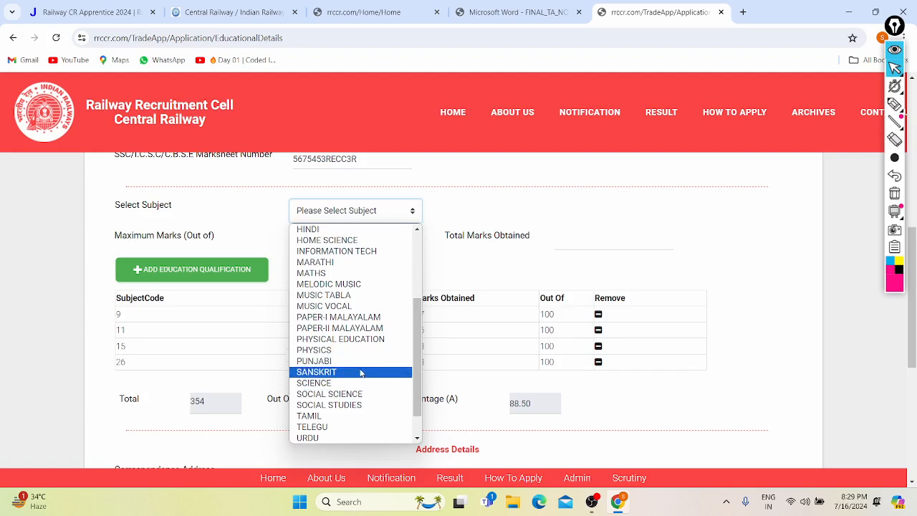
left_click(360, 372)
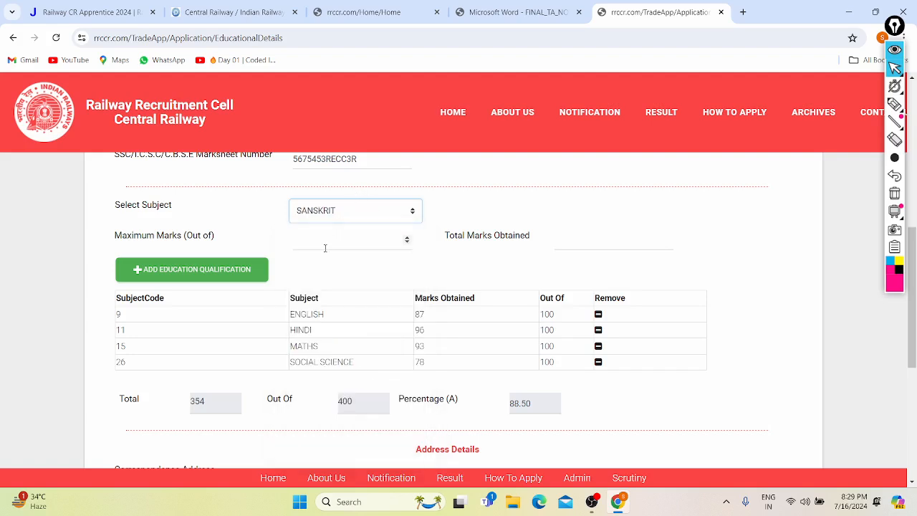
left_click(325, 246)
type("100")
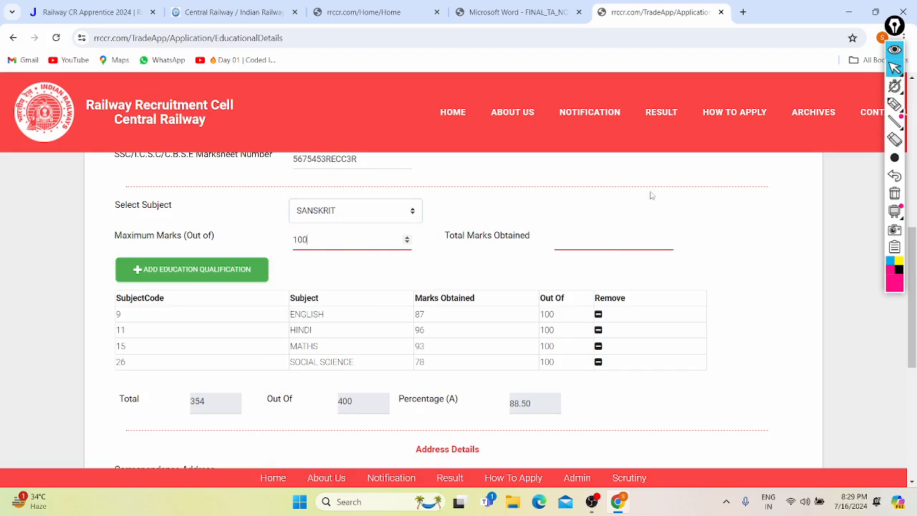
left_click(599, 230)
left_click(251, 270)
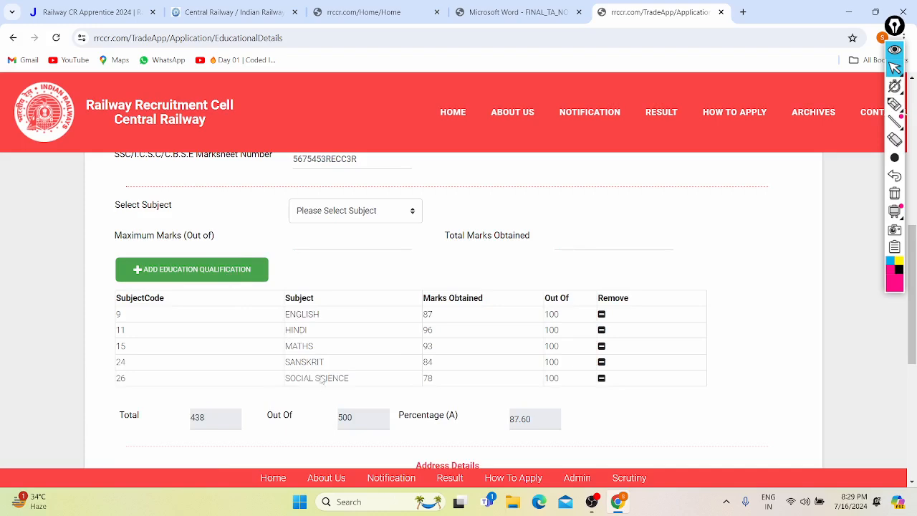
- Add SCIENCE with 78 out of 100, bringing totals to 516/600 (86.00%)
left_click(334, 207)
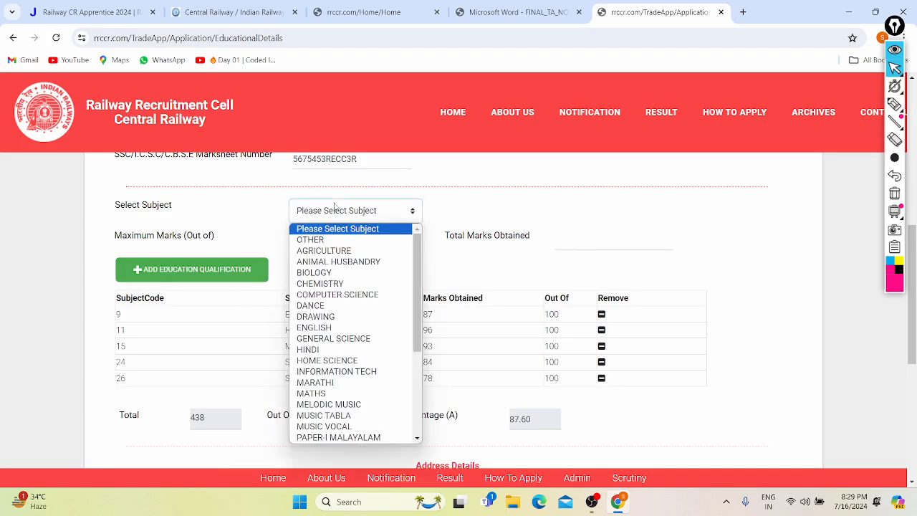
key("s")
key("c")
key("Return")
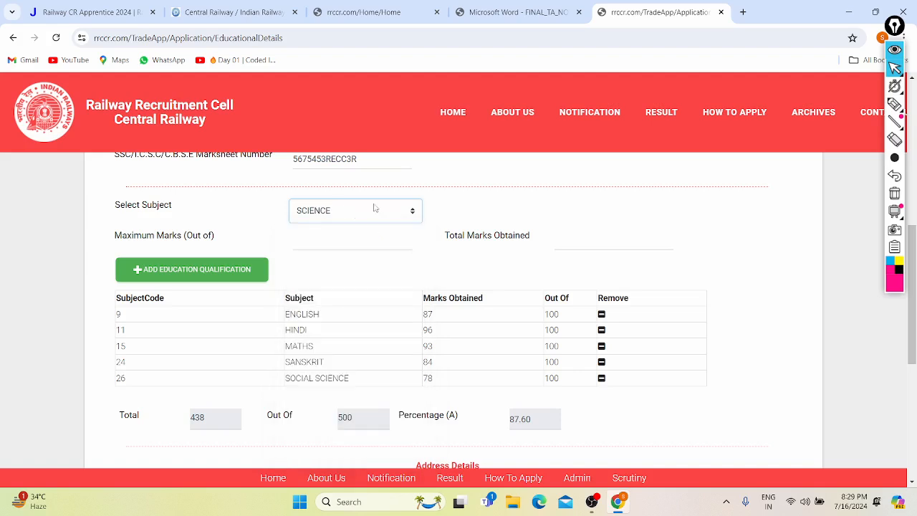
left_click(374, 234)
type("1")
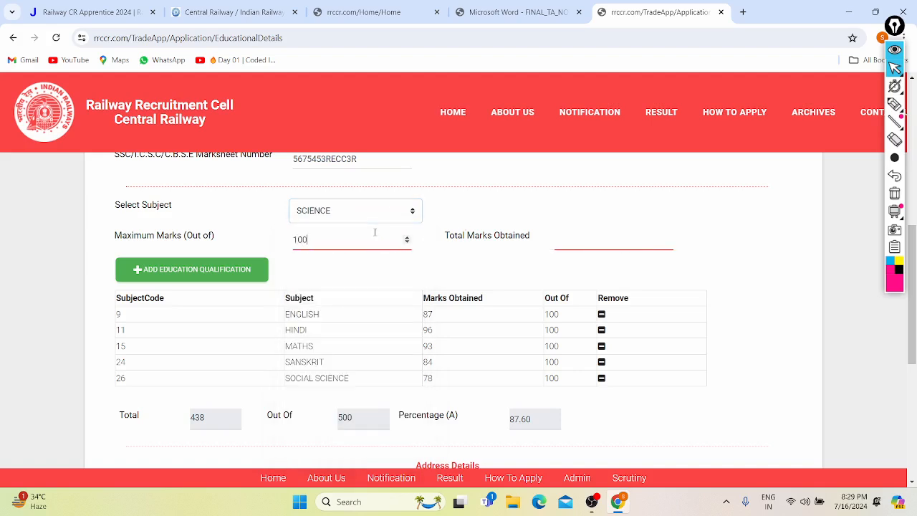
type("00")
left_click(568, 243)
type("78")
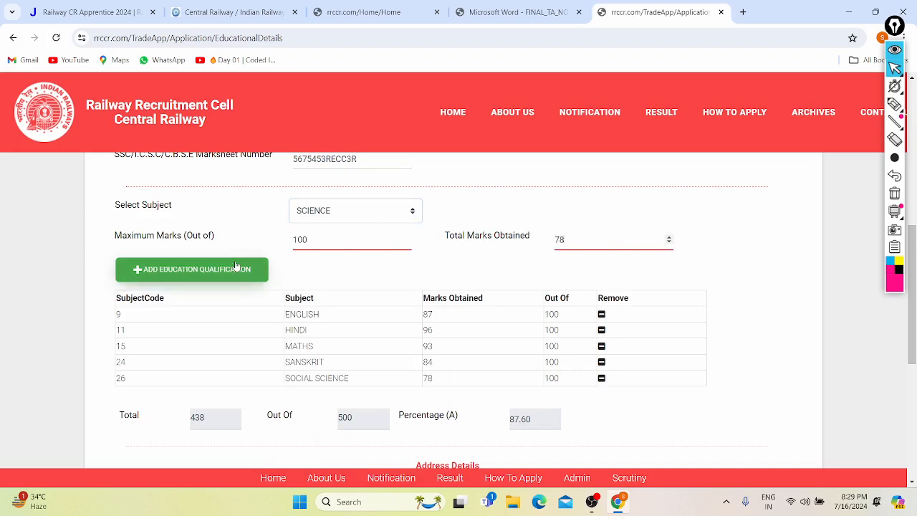
left_click(260, 269)
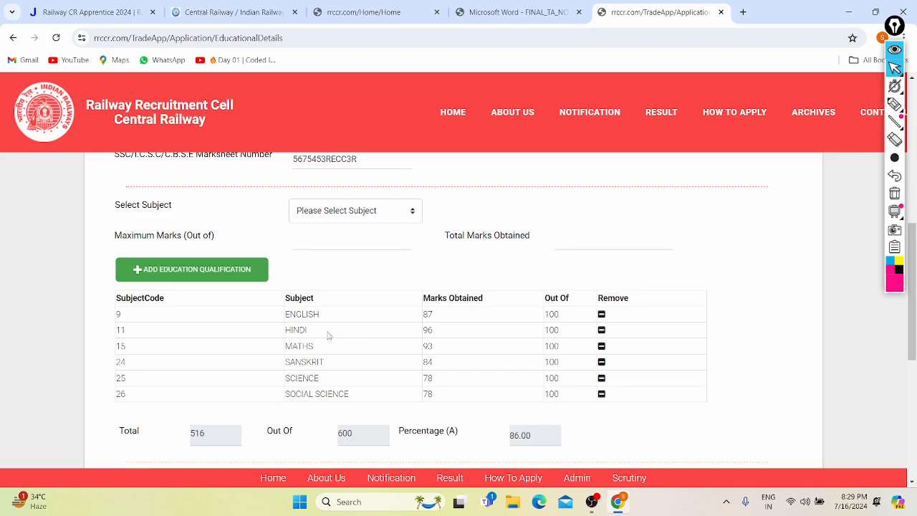
scroll(328, 335, "down", 1)
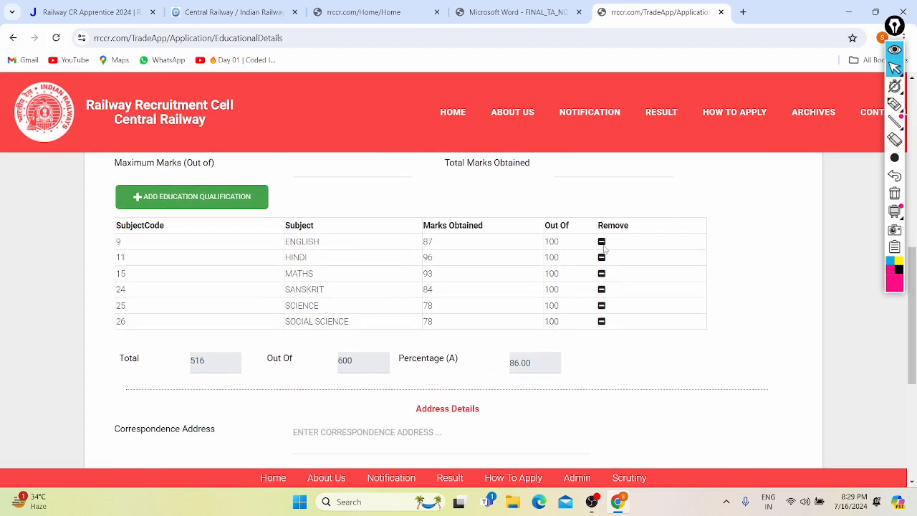
scroll(179, 332, "down", 1)
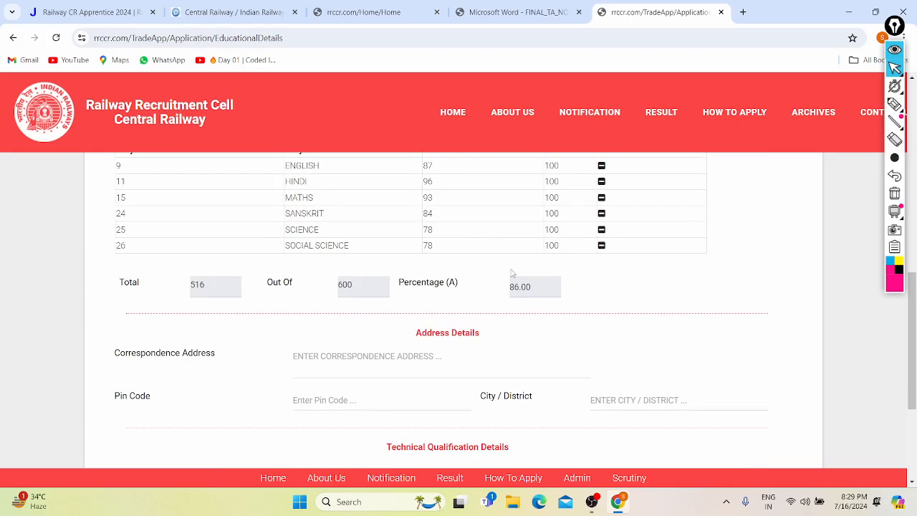
scroll(522, 268, "up", 5, "ctrl")
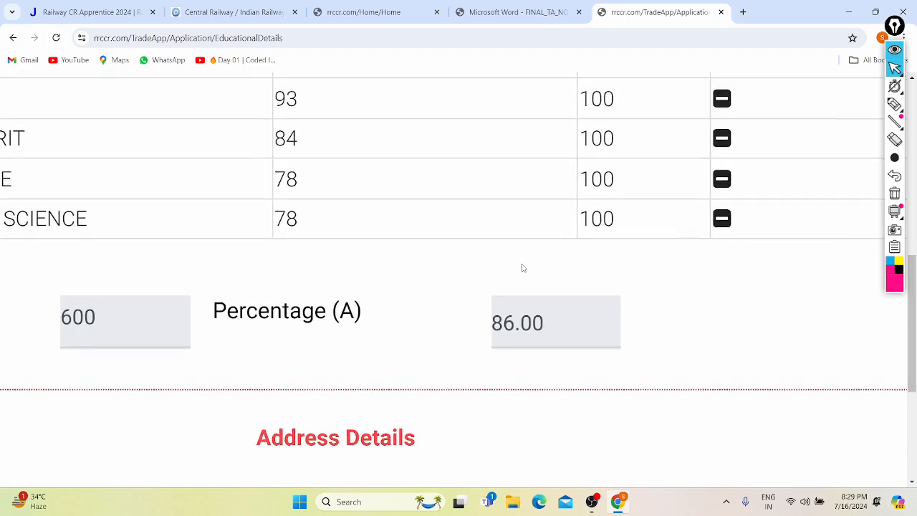
scroll(523, 267, "down", 5, "ctrl")
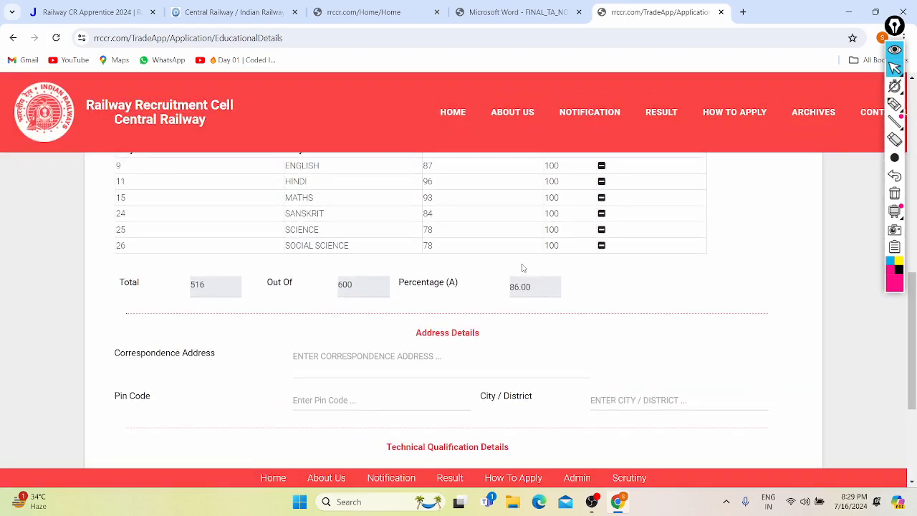
scroll(522, 266, "down", 2)
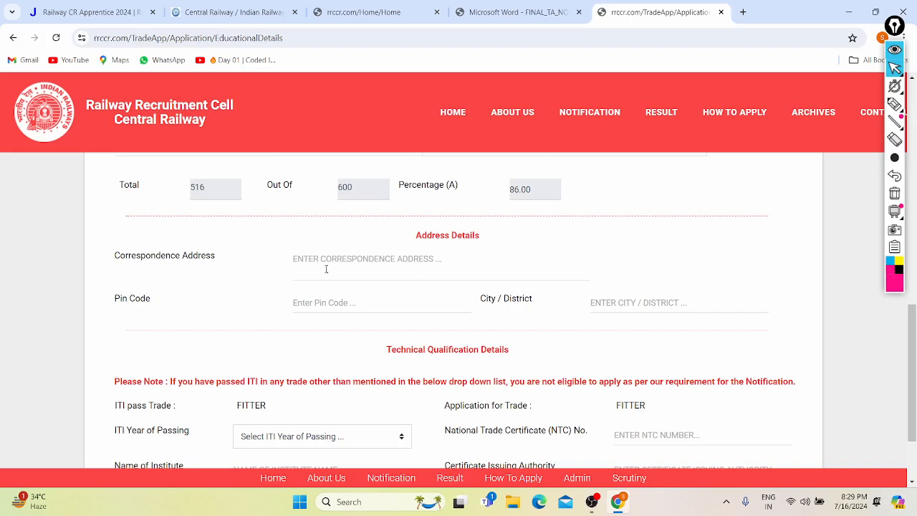
scroll(325, 268, "up", 8)
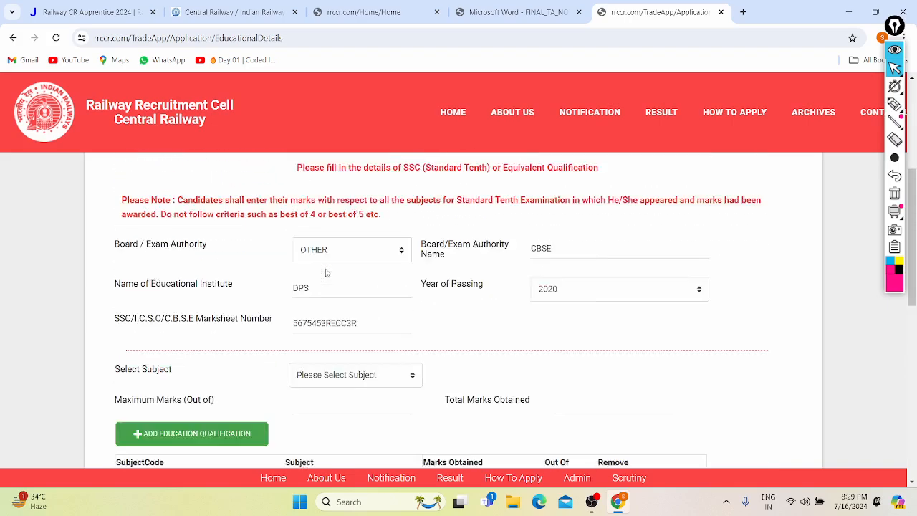
scroll(325, 272, "up", 1)
scroll(326, 272, "down", 2)
scroll(326, 272, "up", 1)
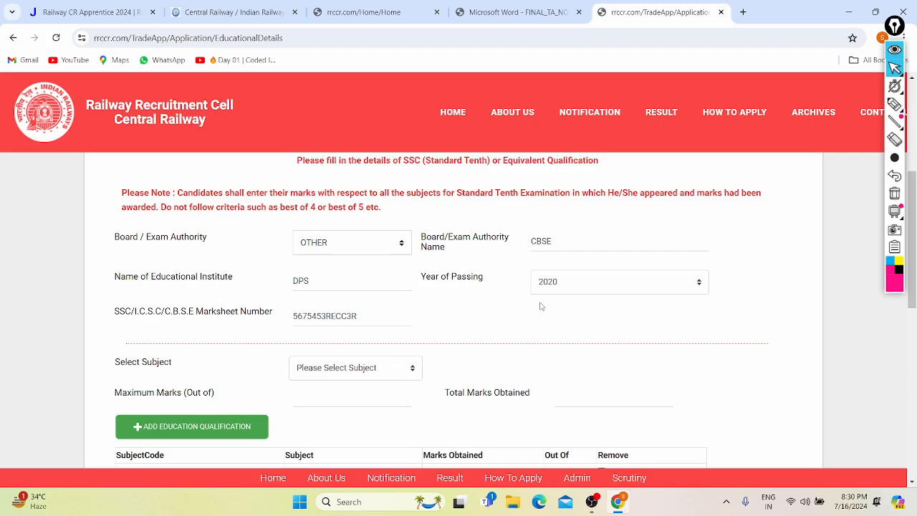
scroll(277, 303, "down", 1)
scroll(278, 303, "down", 1)
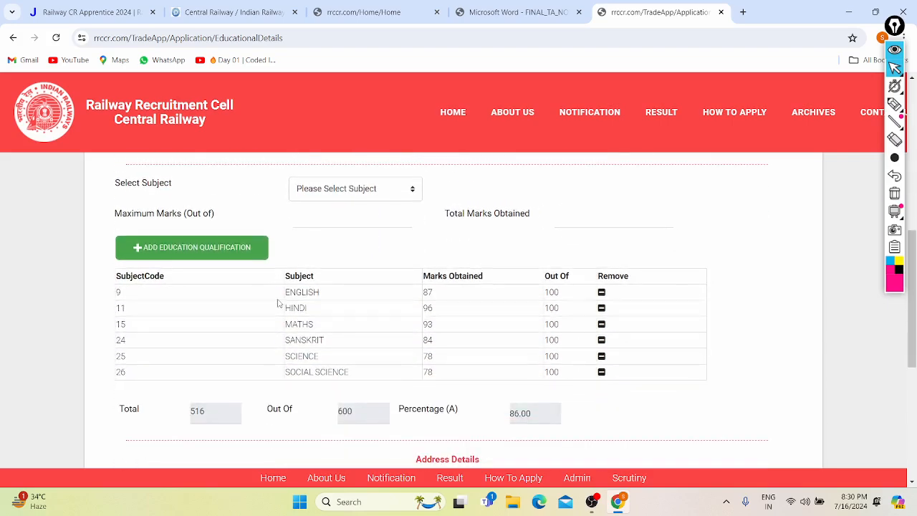
scroll(278, 303, "down", 2)
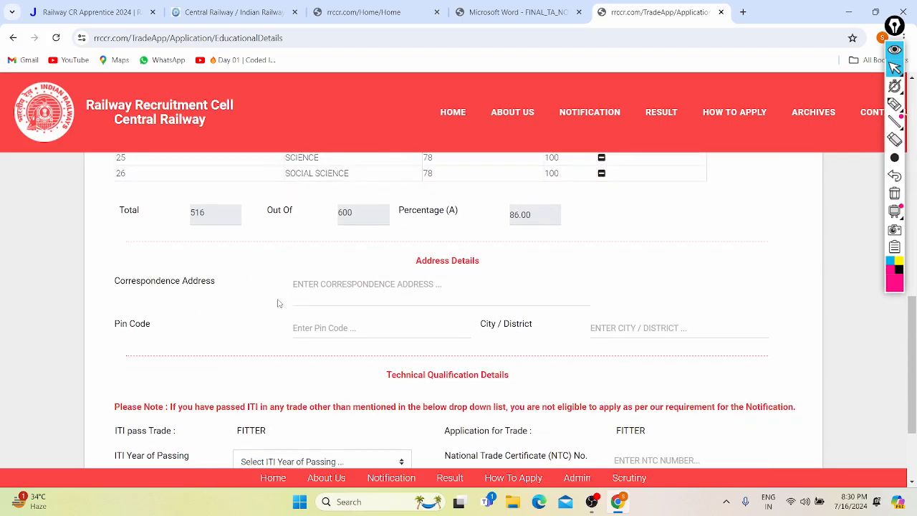
- Autofill the correspondence address, pin code and district from a saved Chrome address
left_click(380, 283)
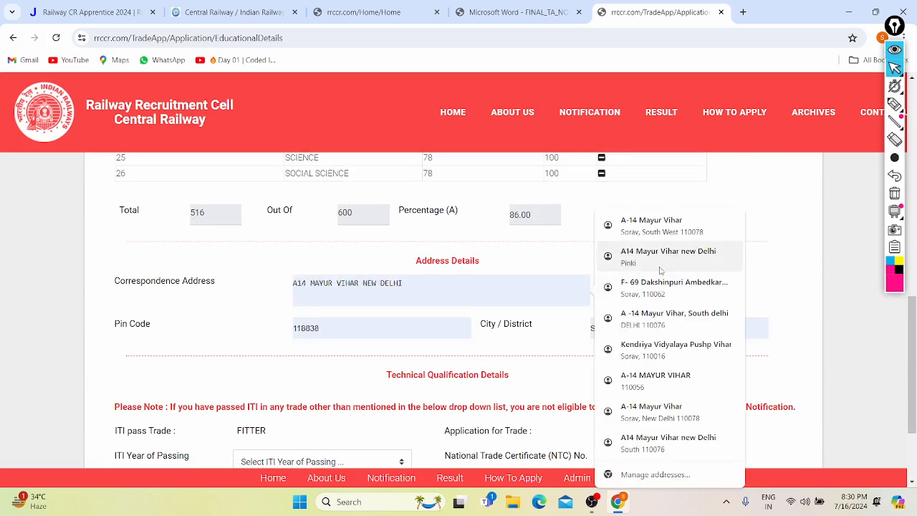
left_click(642, 227)
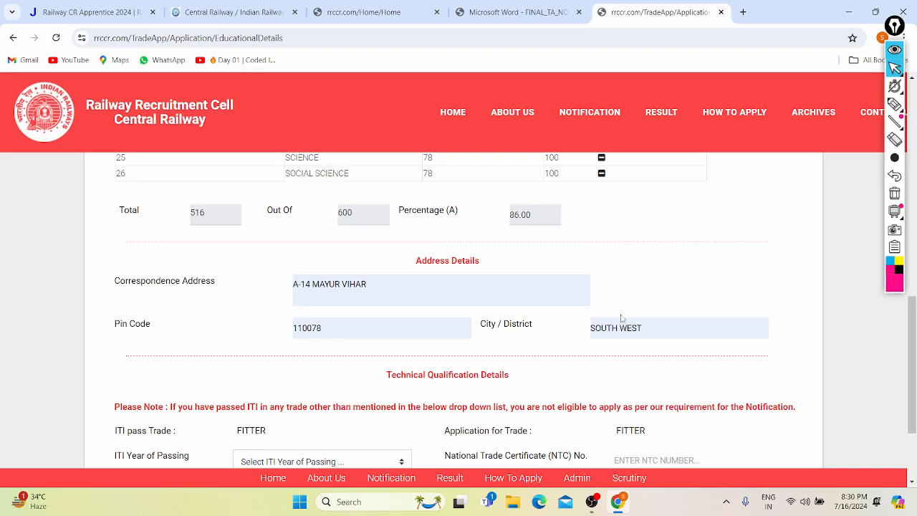
scroll(599, 312, "down", 2)
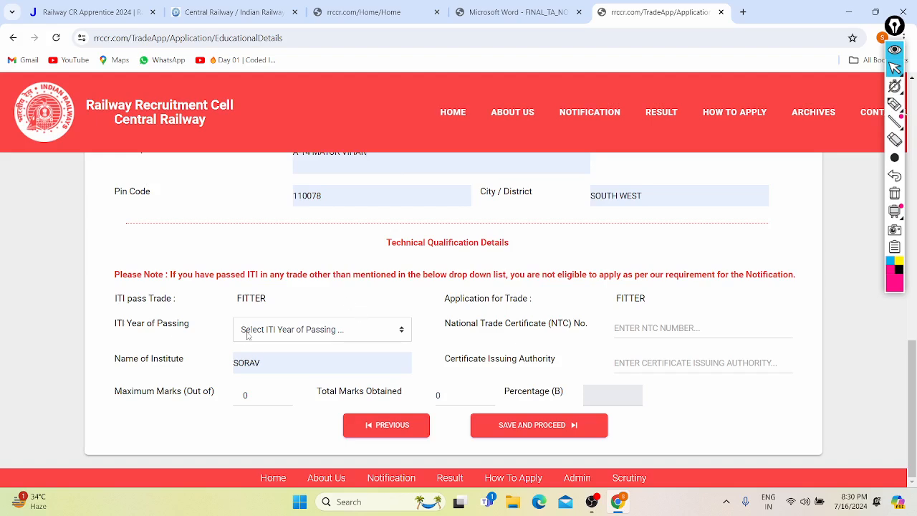
- Set the ITI year of passing to 2022 and enter the NTC number
left_click(282, 333)
scroll(277, 303, "down", 3)
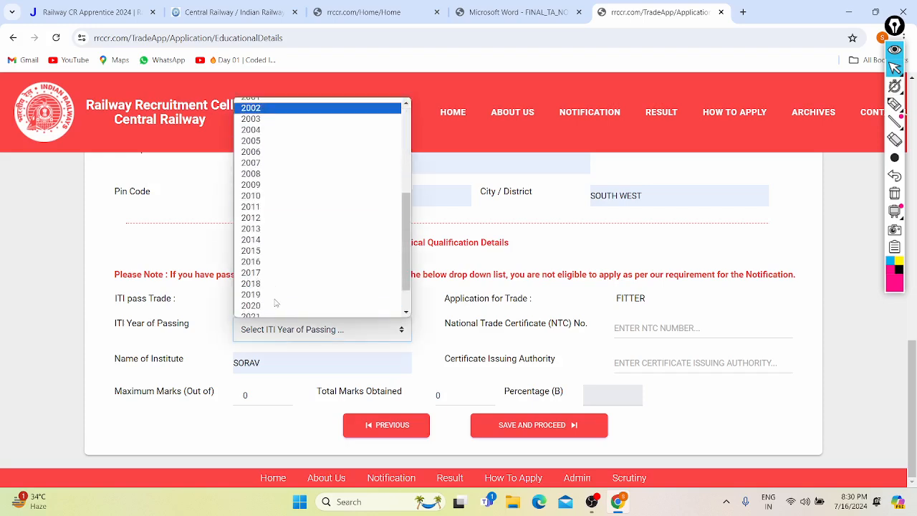
left_click(252, 290)
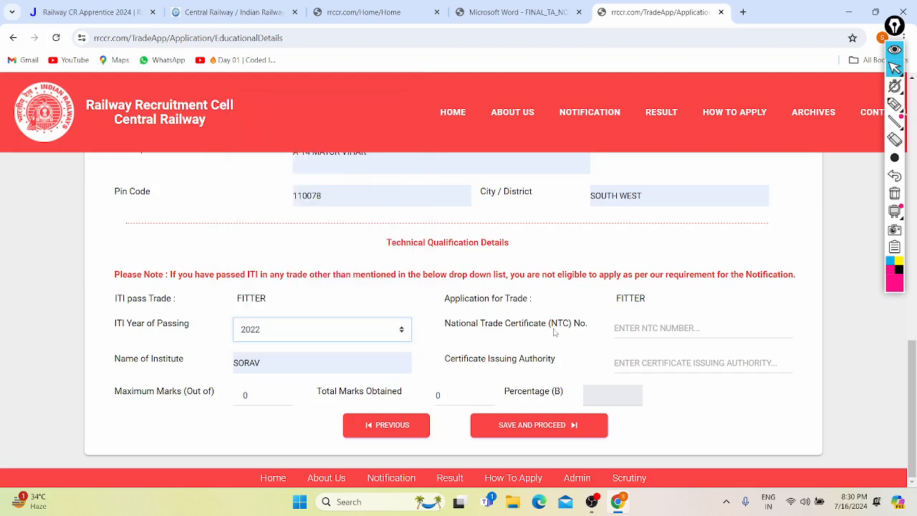
left_click(616, 321)
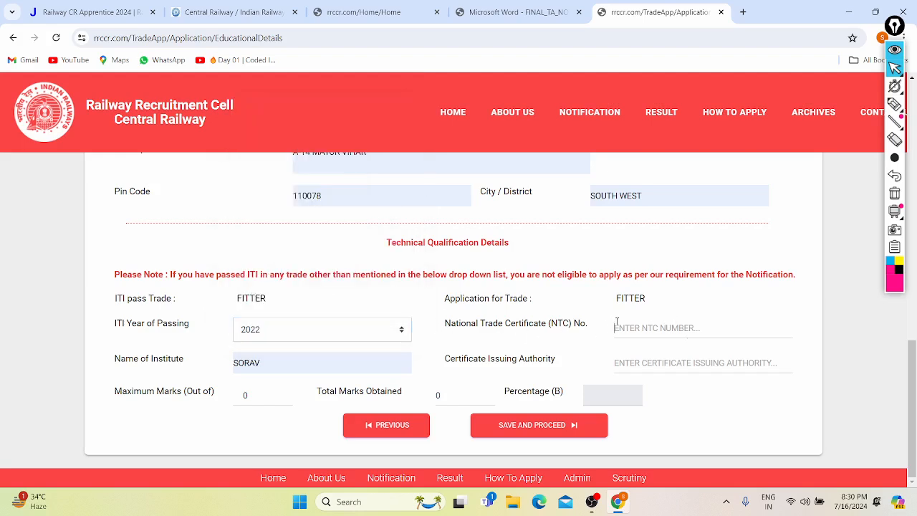
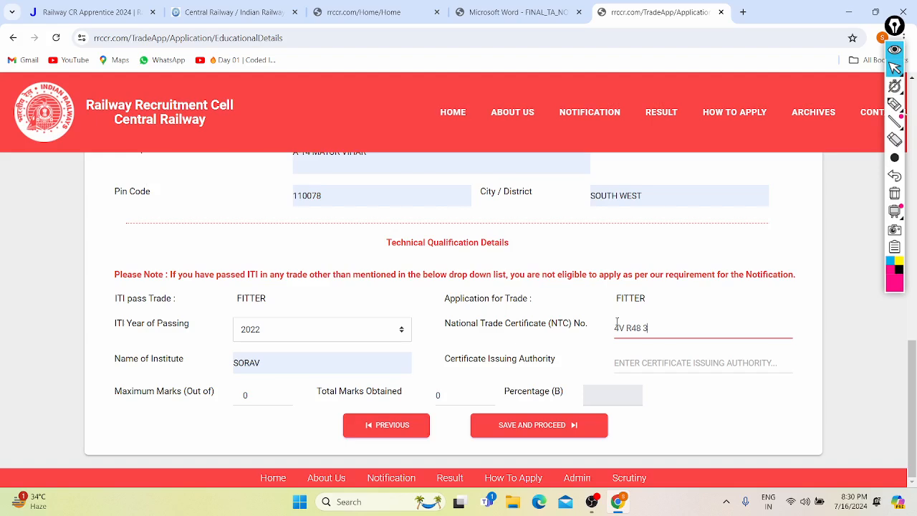
key("Num_Lock")
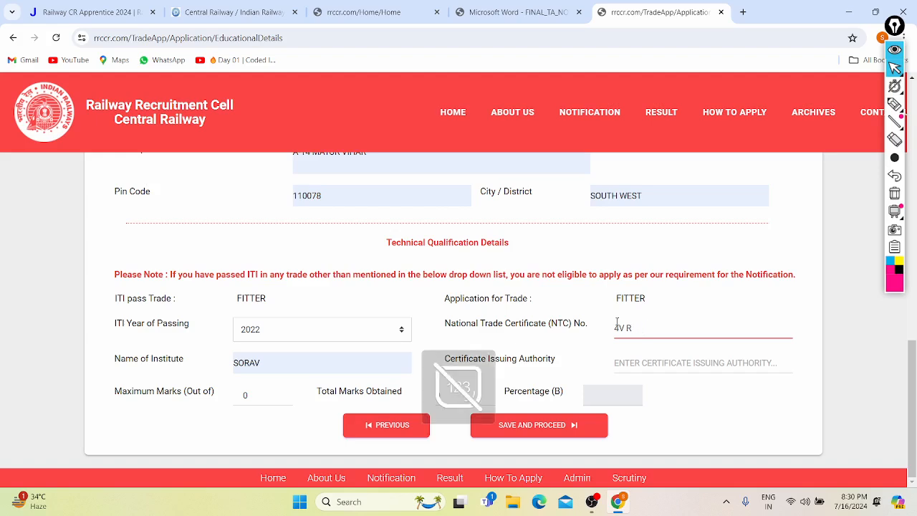
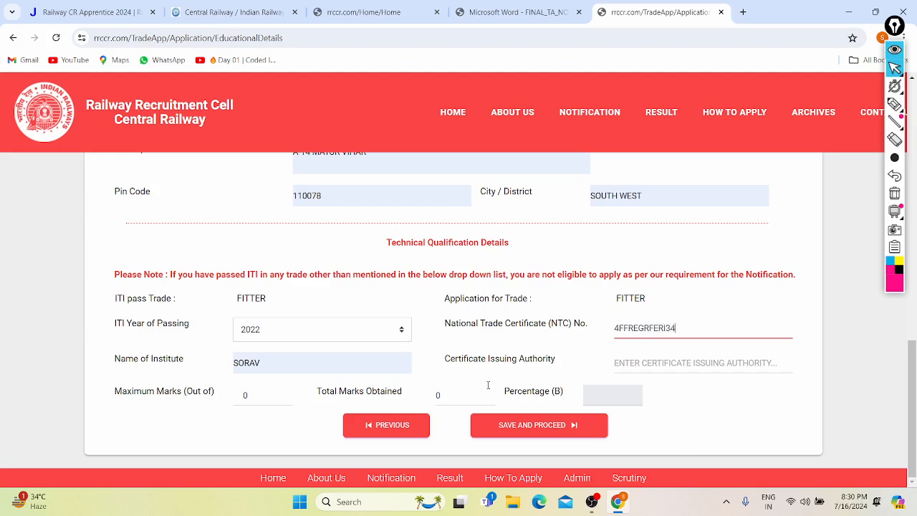
- Enter NCVT as issuing authority and ITI marks 356 of 400 (89.00%)
left_click(648, 363)
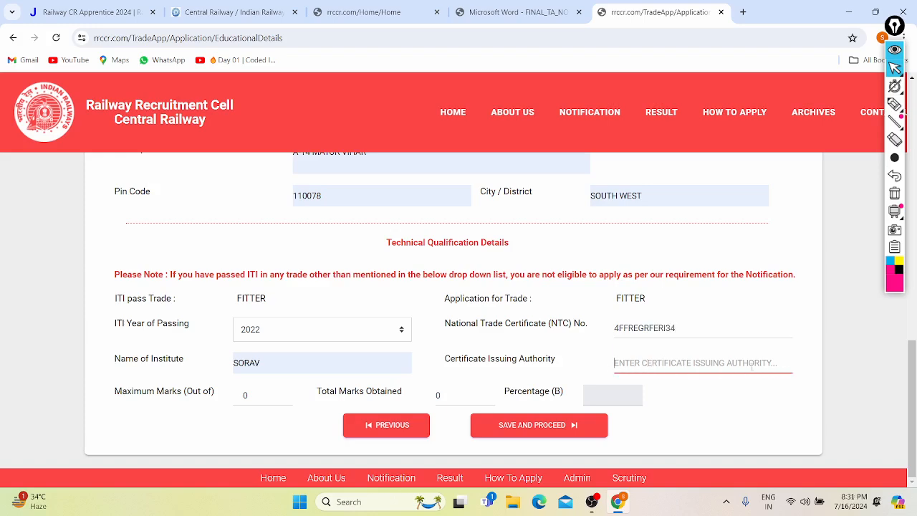
key("Caps_Lock")
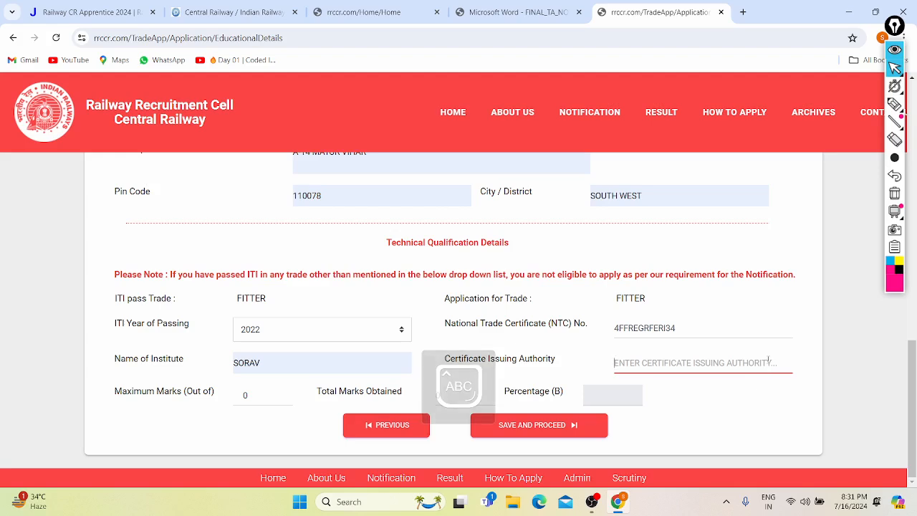
type("NCVT")
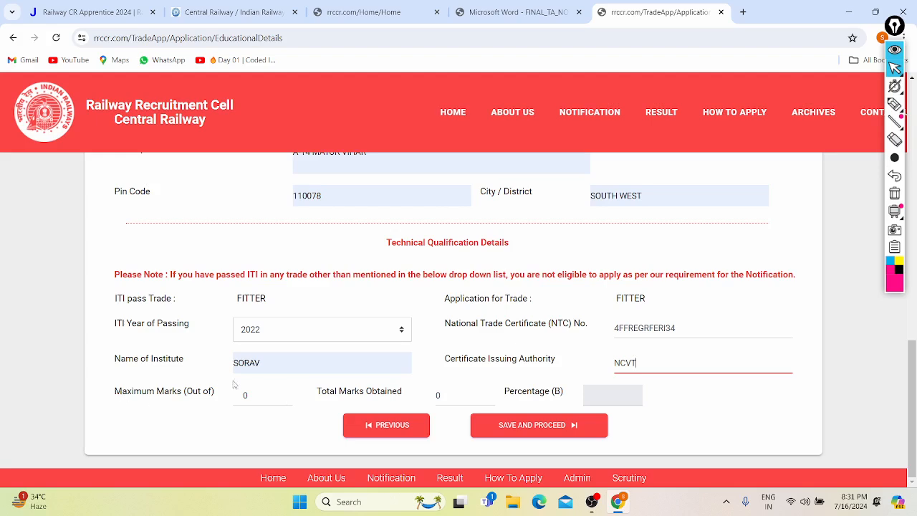
left_click(254, 396)
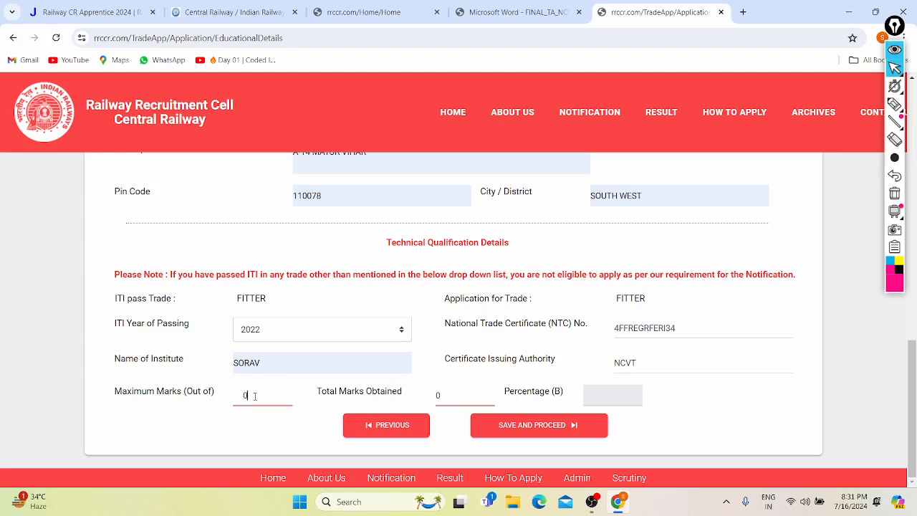
type("400")
left_click(451, 390)
type("356")
left_click(683, 391)
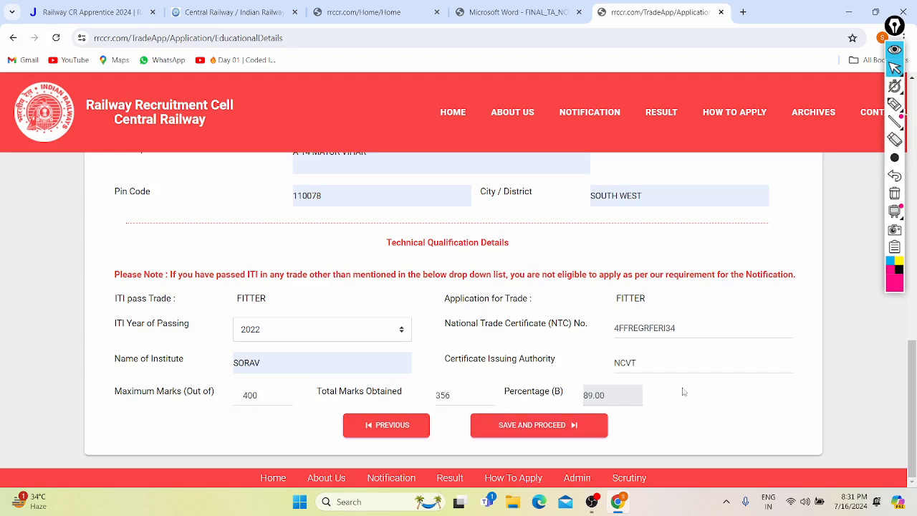
- Save the education details and dismiss the no-file-selected warning on the document upload page
left_click(530, 425)
scroll(464, 295, "down", 2)
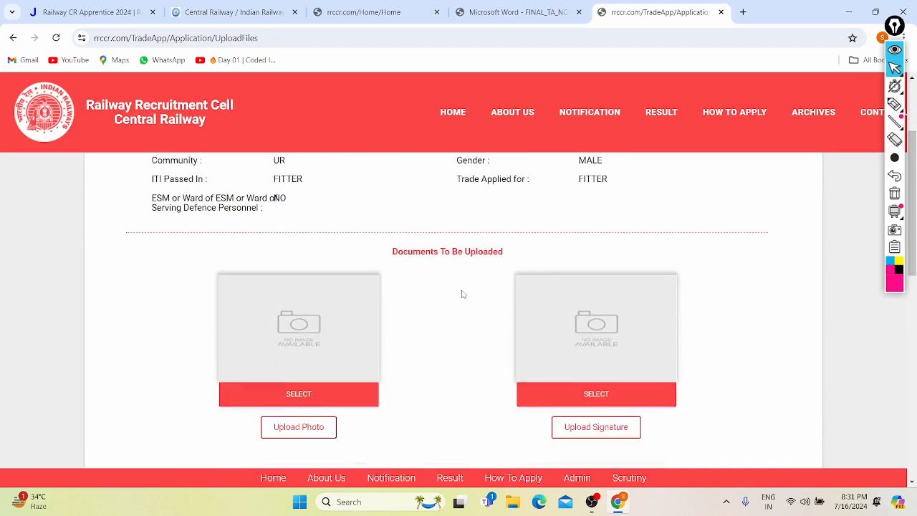
scroll(462, 294, "up", 2)
scroll(461, 295, "down", 3)
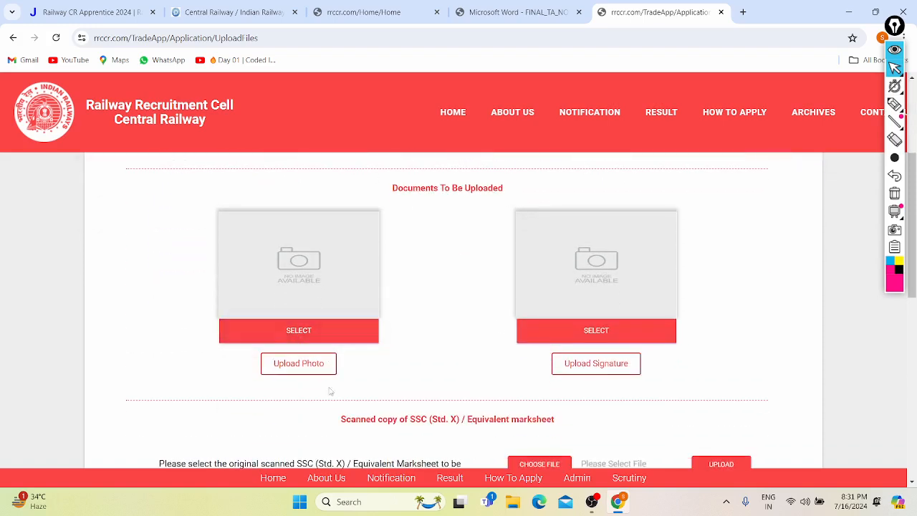
scroll(475, 319, "up", 2)
scroll(474, 320, "down", 2)
scroll(474, 320, "down", 1)
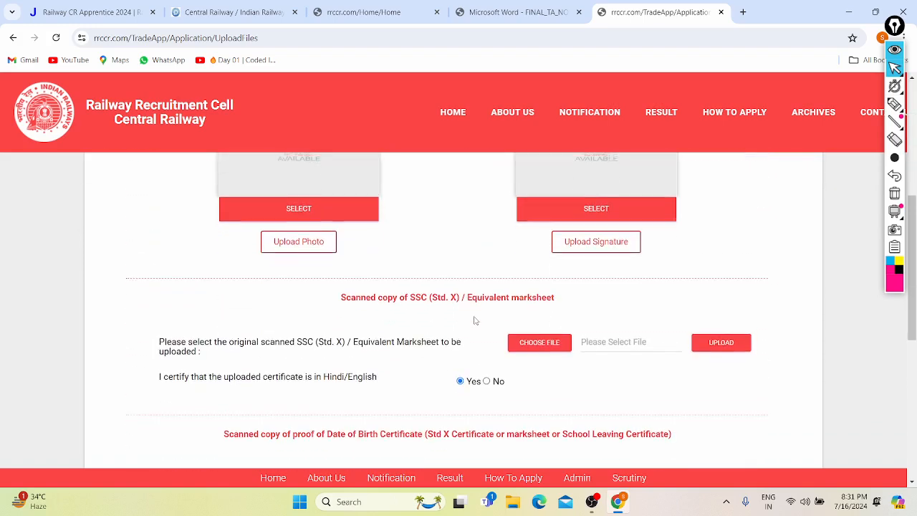
left_click(285, 242)
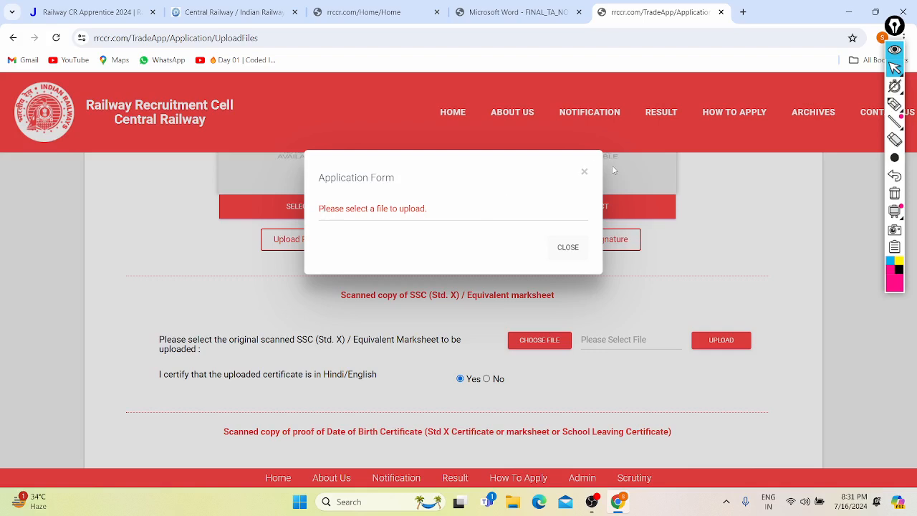
left_click(583, 172)
scroll(345, 299, "up", 1)
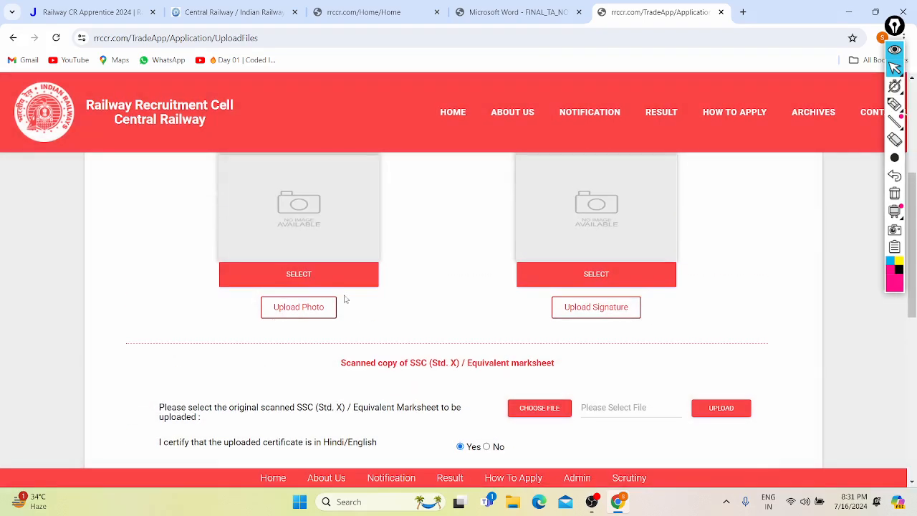
- Select a JPEG photo from the Downloads folder for the photo preview
left_click(301, 284)
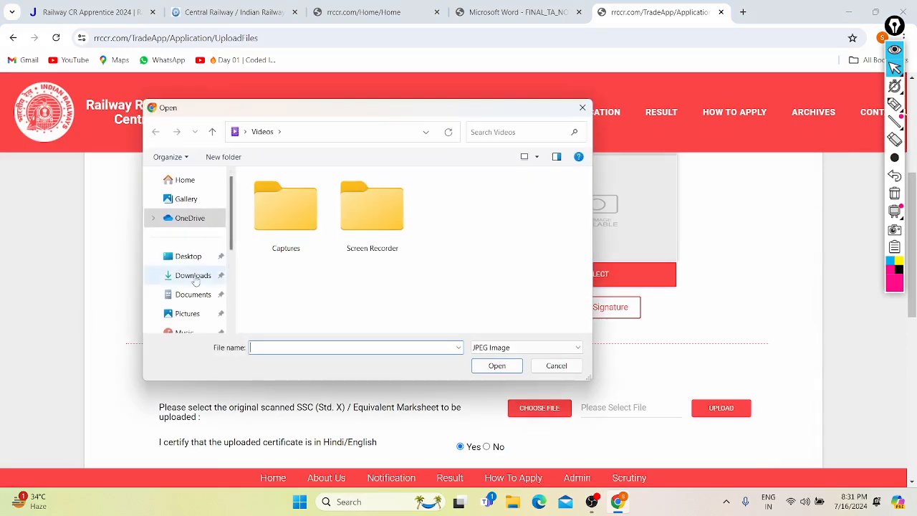
left_click(193, 278)
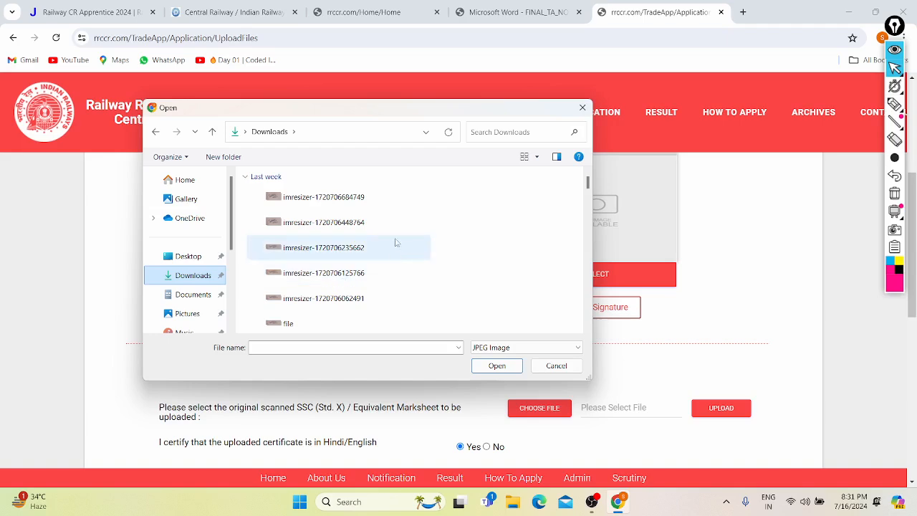
left_click(333, 347)
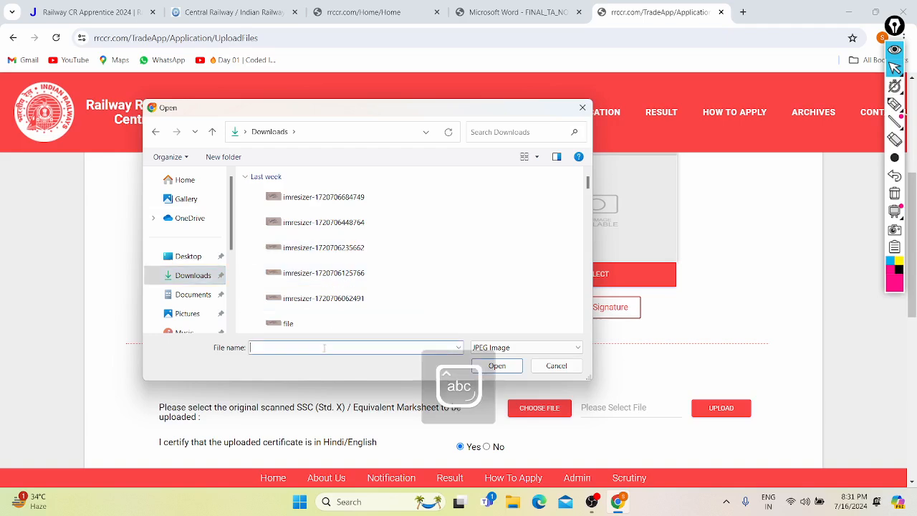
type("dONA")
key("Down")
key("Down")
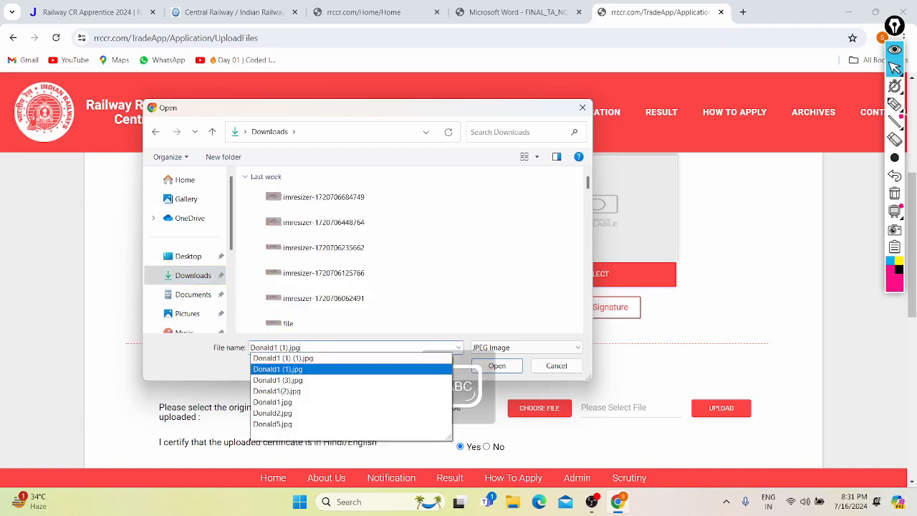
key("Return")
scroll(352, 411, "up", 1)
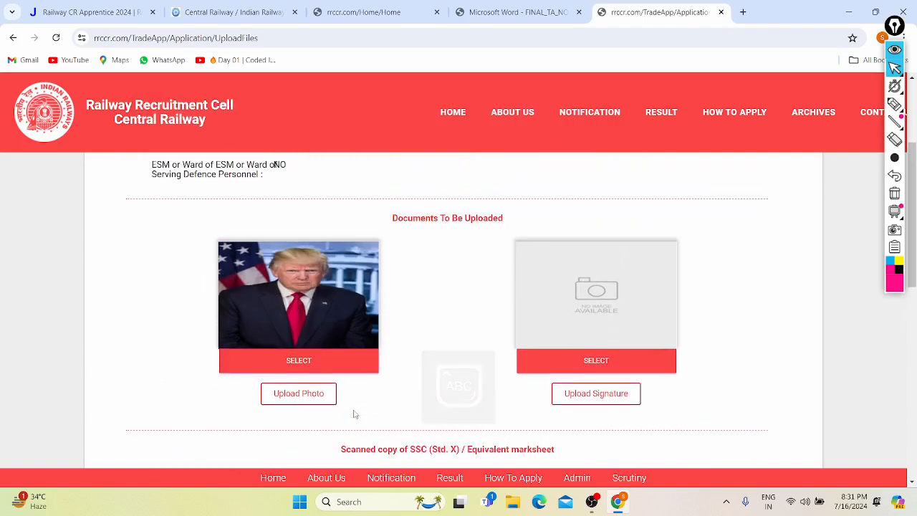
left_click(571, 367)
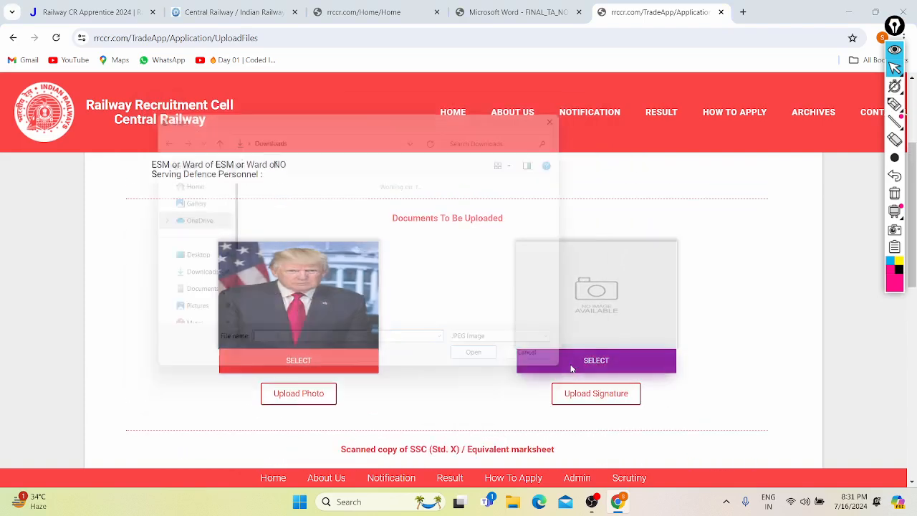
- Select sign1 (1).jpg as the signature image
type("s")
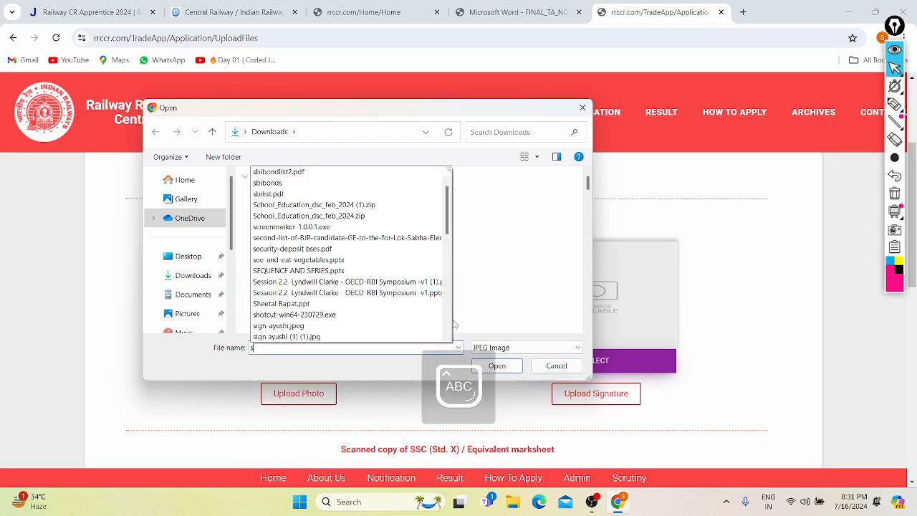
type("ing")
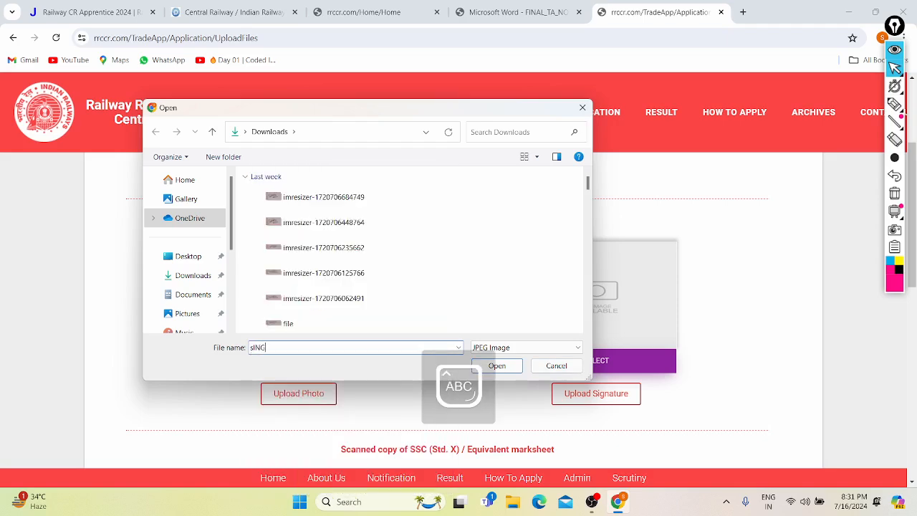
key("BackSpace")
key("BackSpace")
key("BackSpace")
type("ing")
type("n")
key("Down")
key("Down")
key("Down")
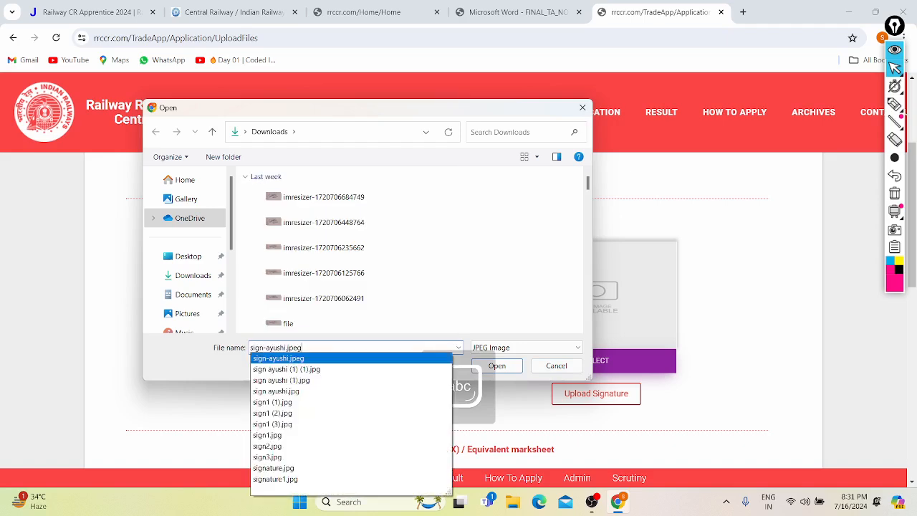
key("Down")
key("Down")
key("Return")
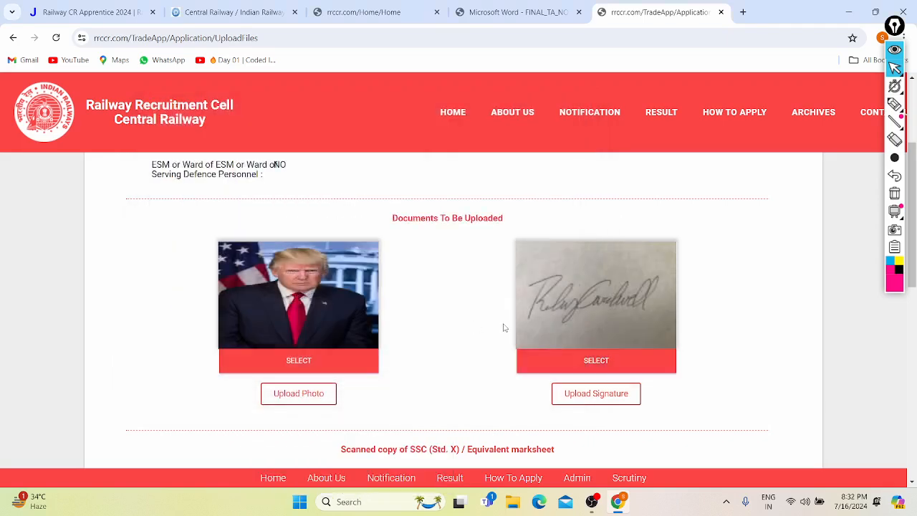
scroll(504, 327, "down", 1)
- Upload the photo and signature, closing both 'File has been uploaded' confirmations
left_click(299, 343)
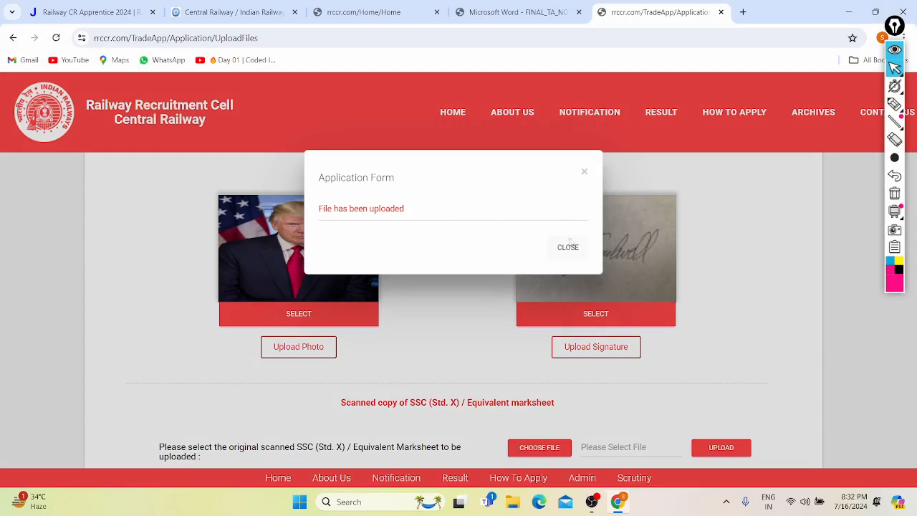
left_click(585, 174)
left_click(596, 347)
left_click(585, 175)
scroll(477, 268, "down", 2)
scroll(477, 268, "up", 6)
- Attach nidhictetresult.pdf as the SSC marksheet; upload is refused as not a PDF under 100 KB
scroll(477, 268, "down", 3)
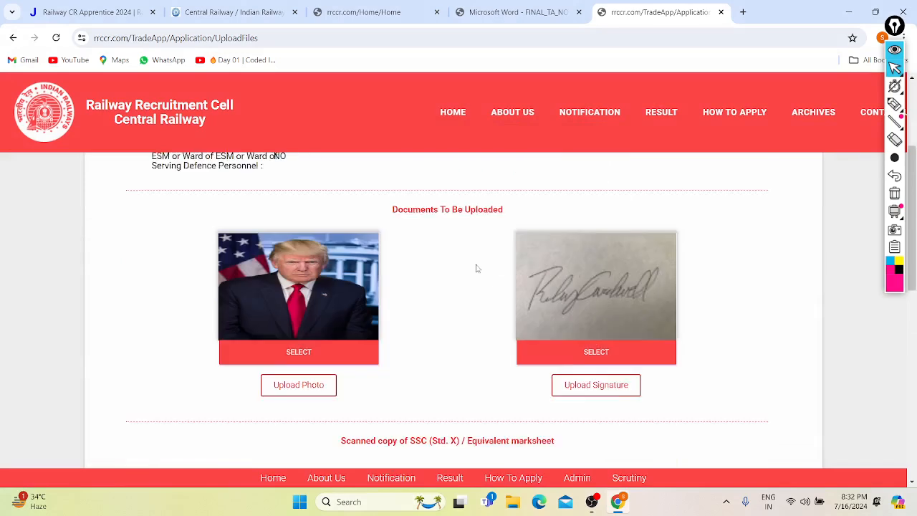
scroll(477, 268, "down", 3)
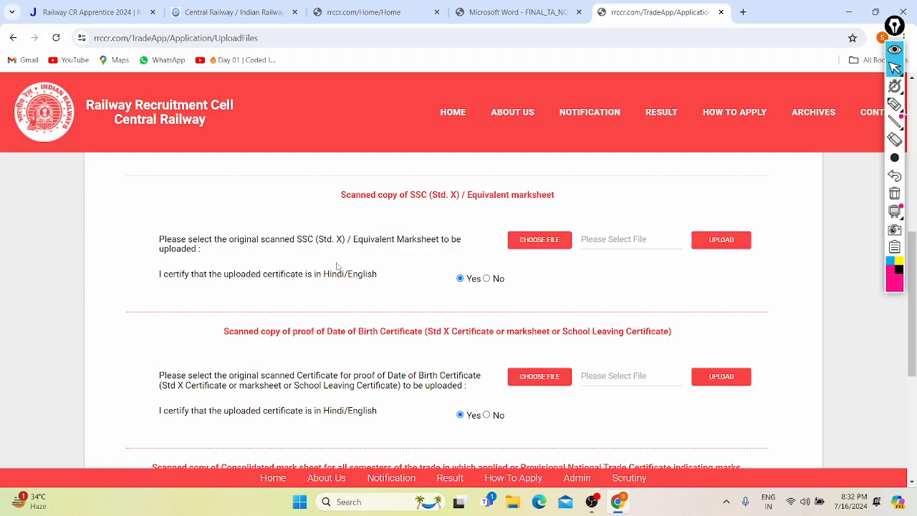
left_click(530, 249)
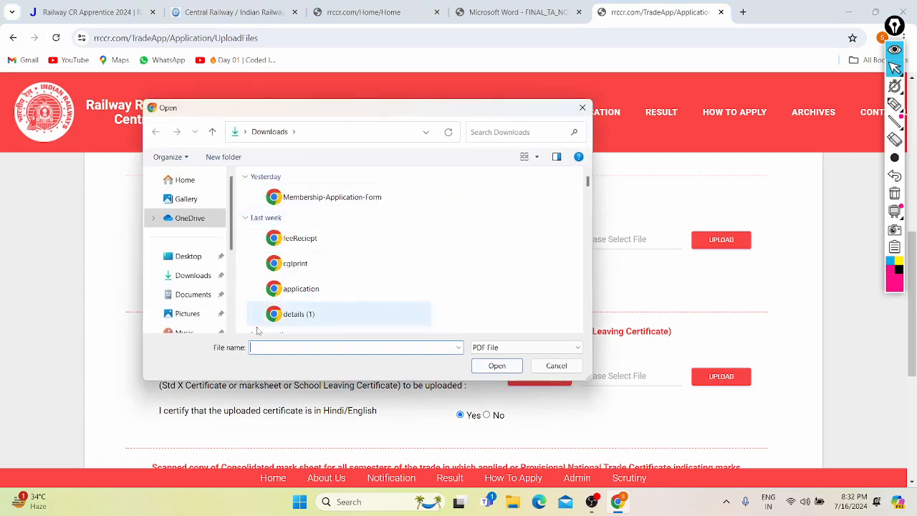
type("ni")
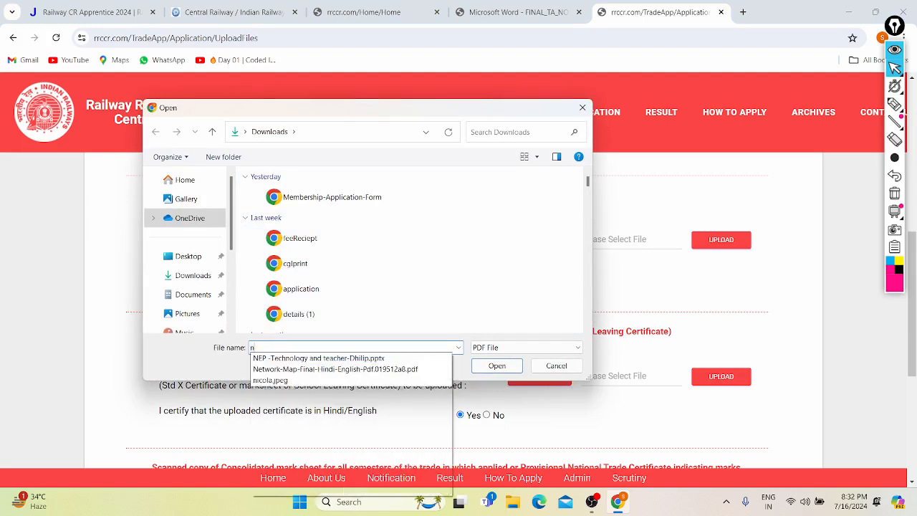
key("Down")
key("Down")
key("Return")
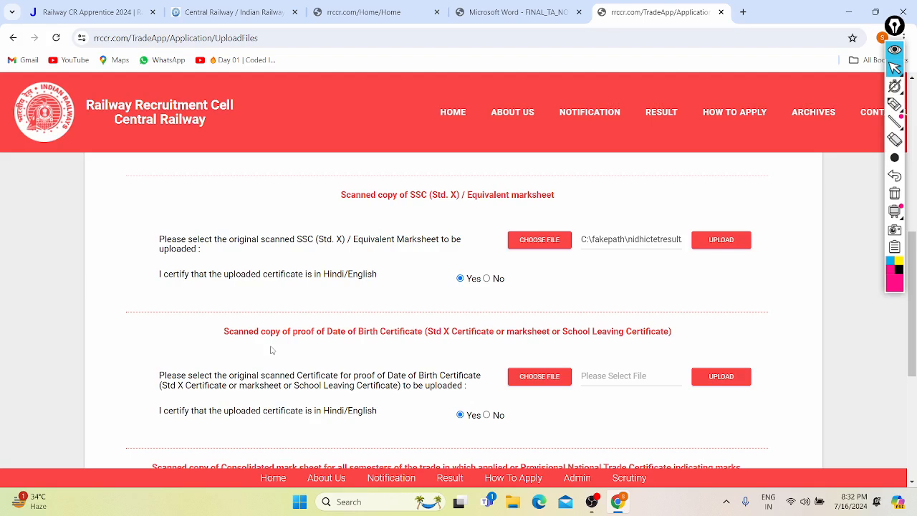
left_click(709, 237)
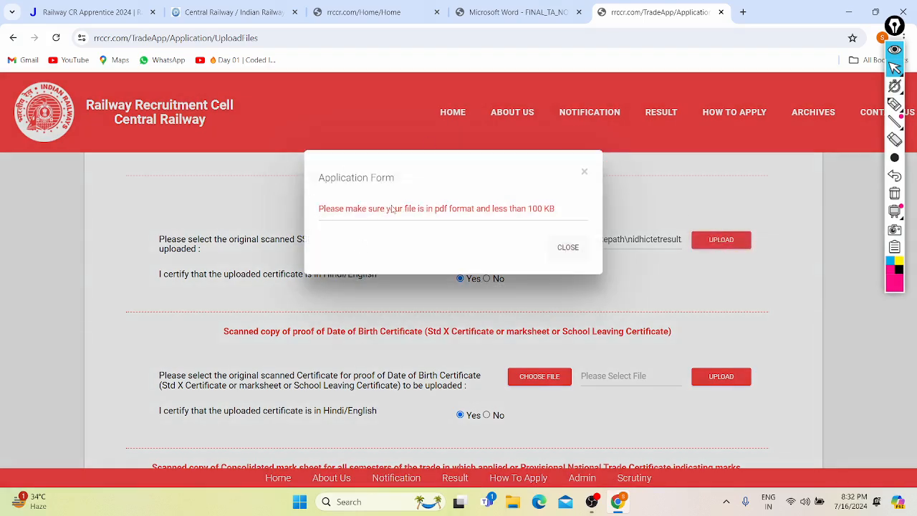
left_click_drag(387, 209, 516, 213)
left_click(535, 195)
left_click(581, 178)
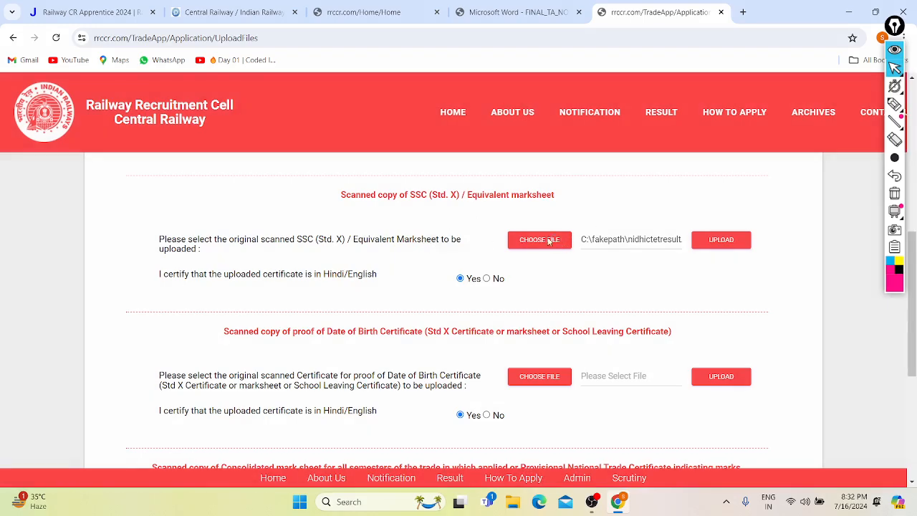
left_click(549, 242)
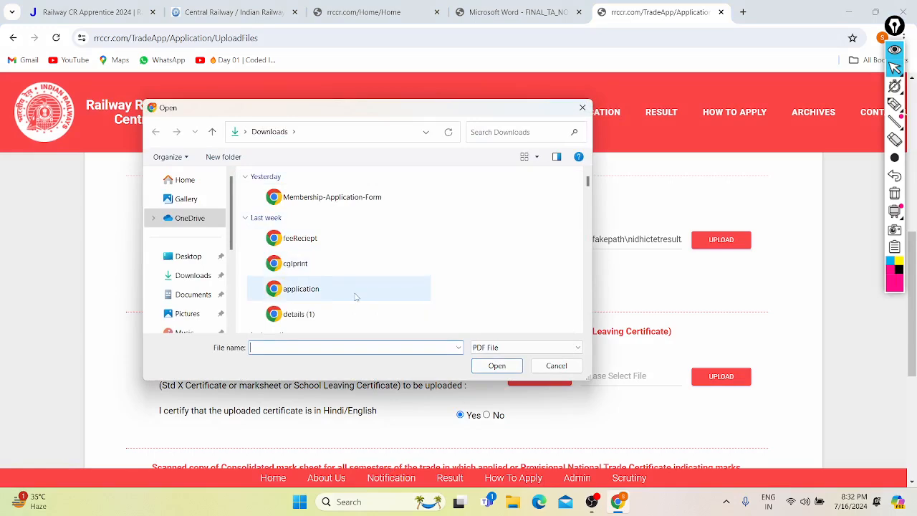
- Browse the Open dialog's files and recent paths for an SSC marksheet file
scroll(354, 295, "down", 1)
scroll(356, 296, "up", 1)
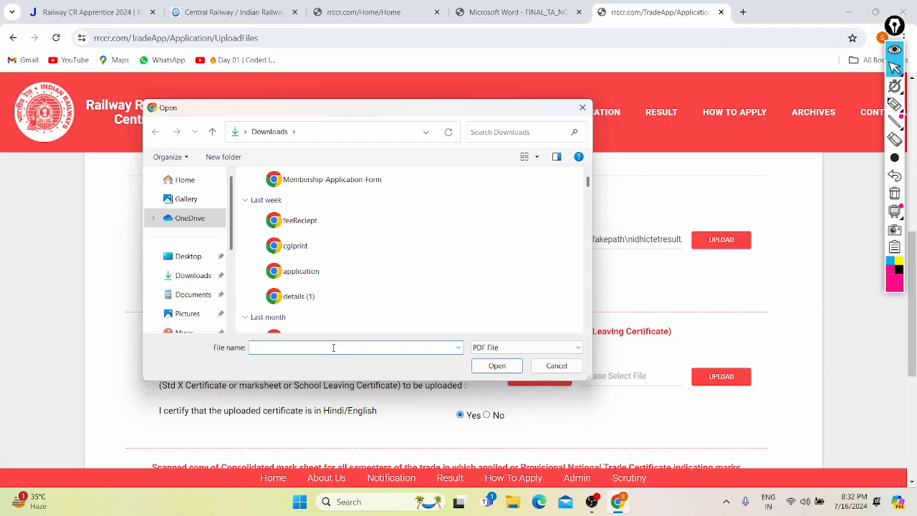
type("re")
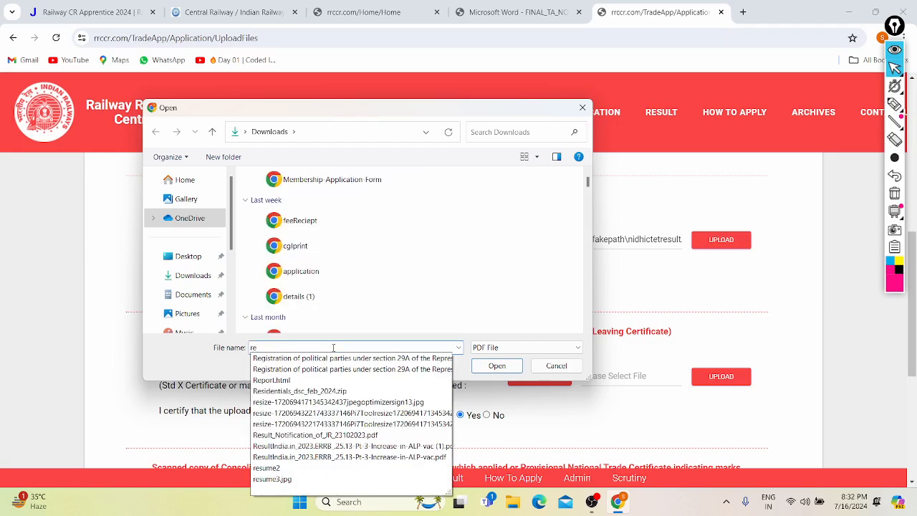
key("BackSpace")
key("BackSpace")
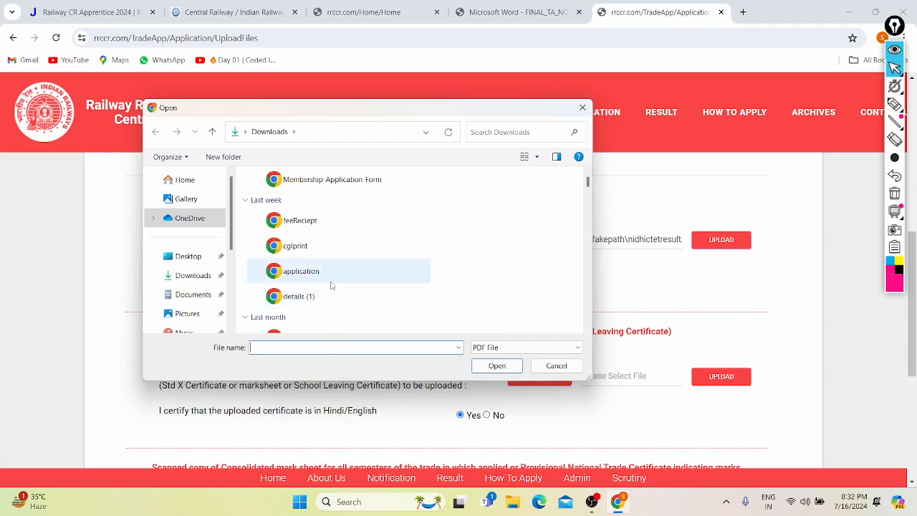
scroll(333, 279, "down", 4)
scroll(332, 284, "down", 2)
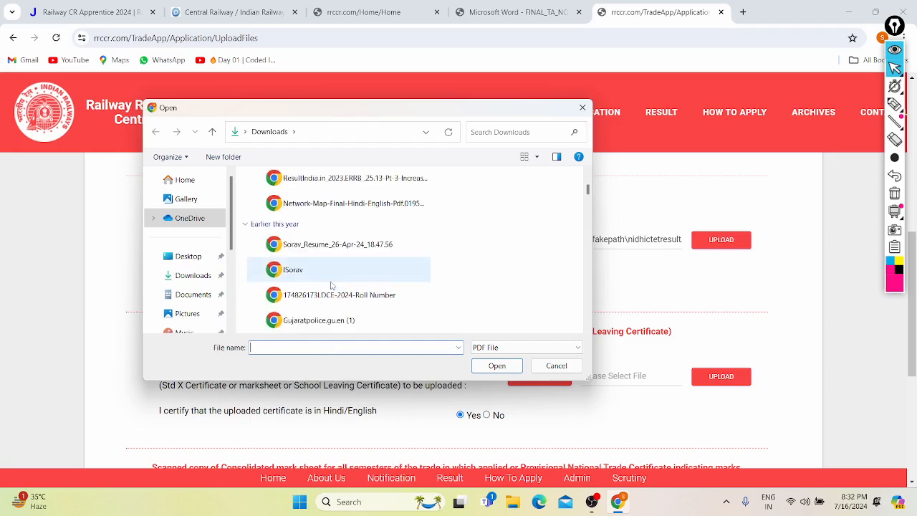
scroll(364, 324, "down", 3)
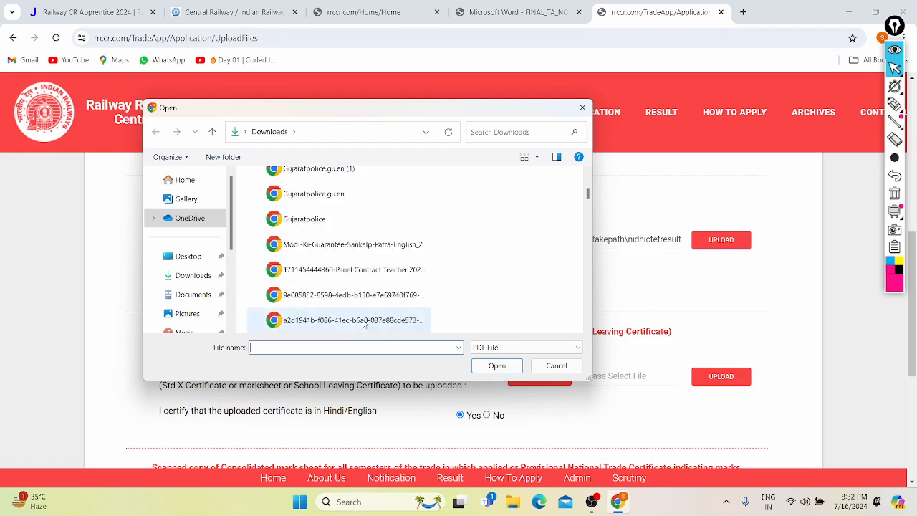
scroll(371, 279, "up", 15)
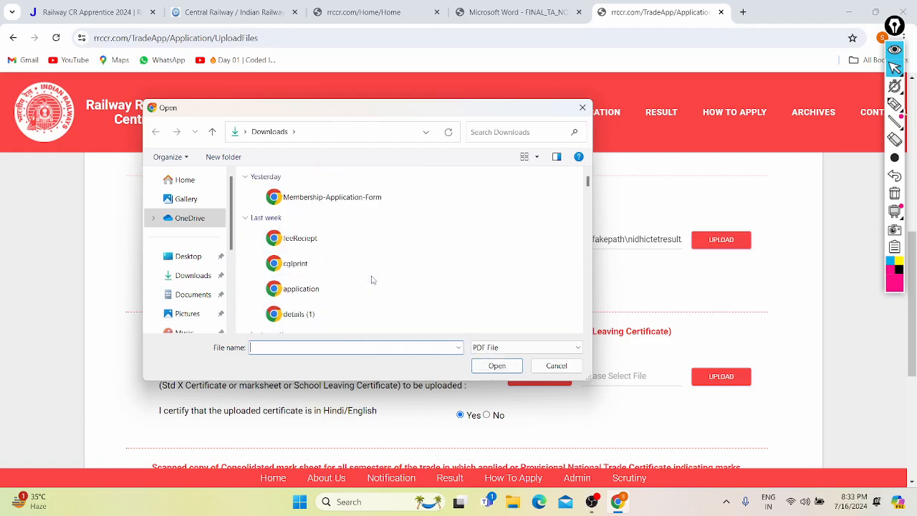
left_click(286, 351)
left_click(286, 350)
scroll(422, 262, "down", 3)
scroll(427, 257, "down", 6)
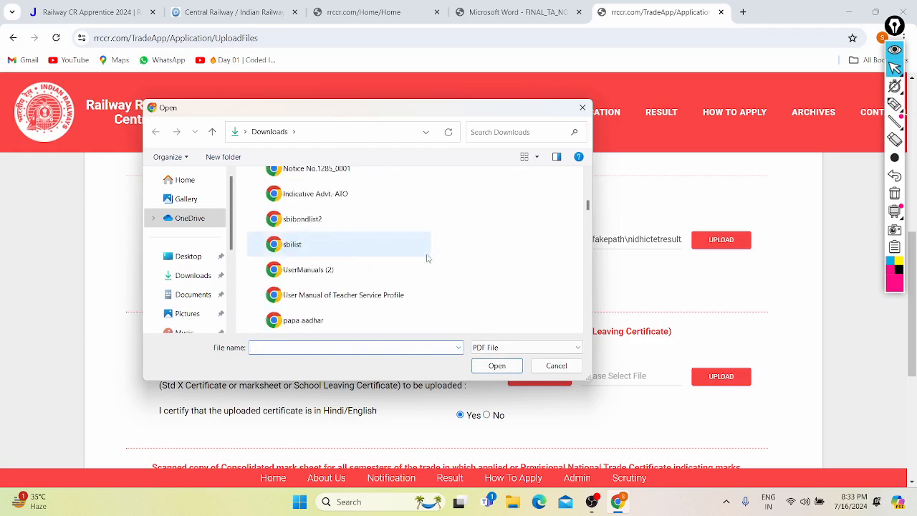
scroll(383, 314, "up", 10)
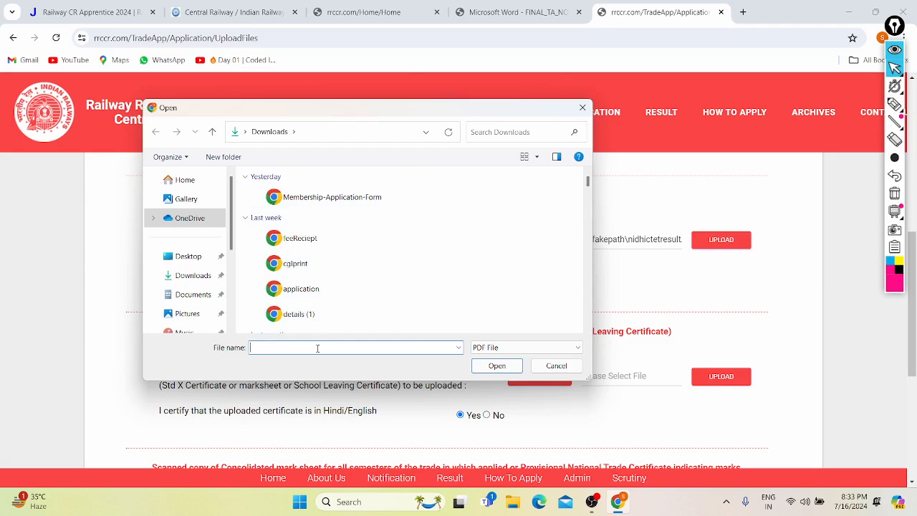
- Pick CGL-2023 Addendum-2_0001.pdf, try uploading it, and dismiss the PDF-under-100 KB warning
type("cgl")
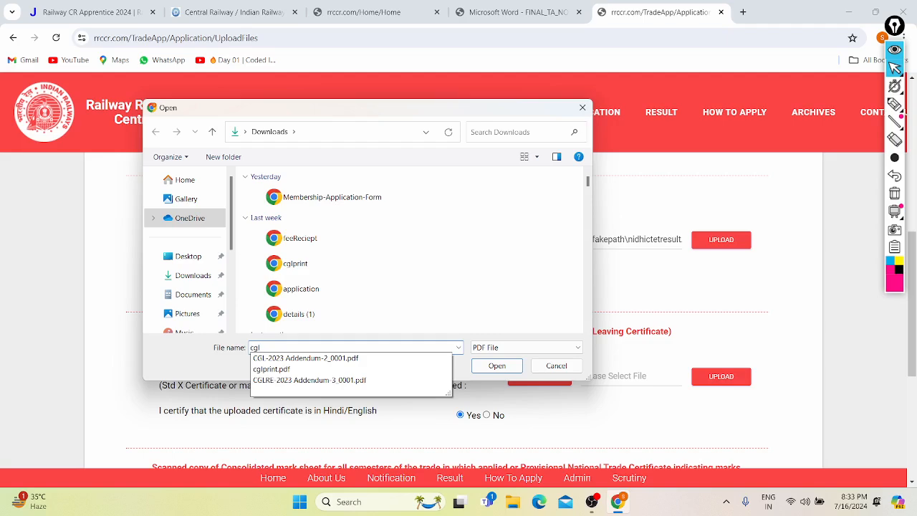
key("Down")
key("Return")
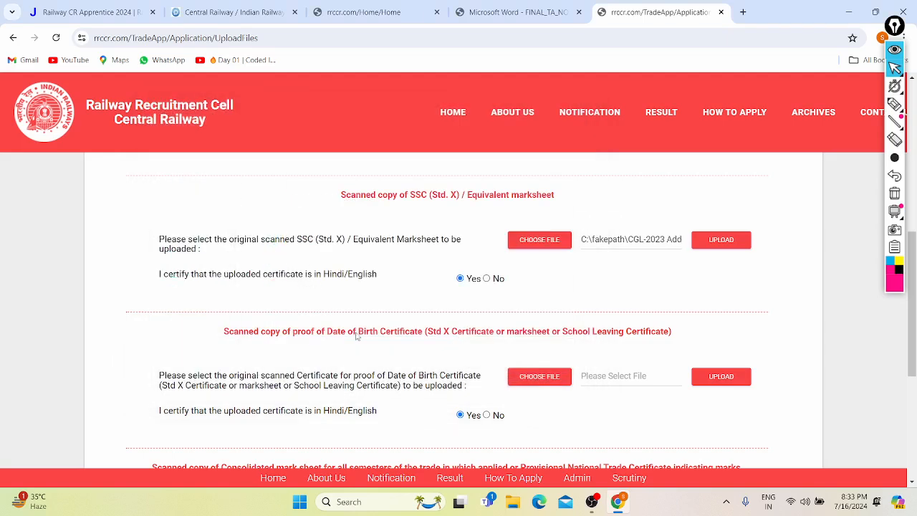
left_click(721, 242)
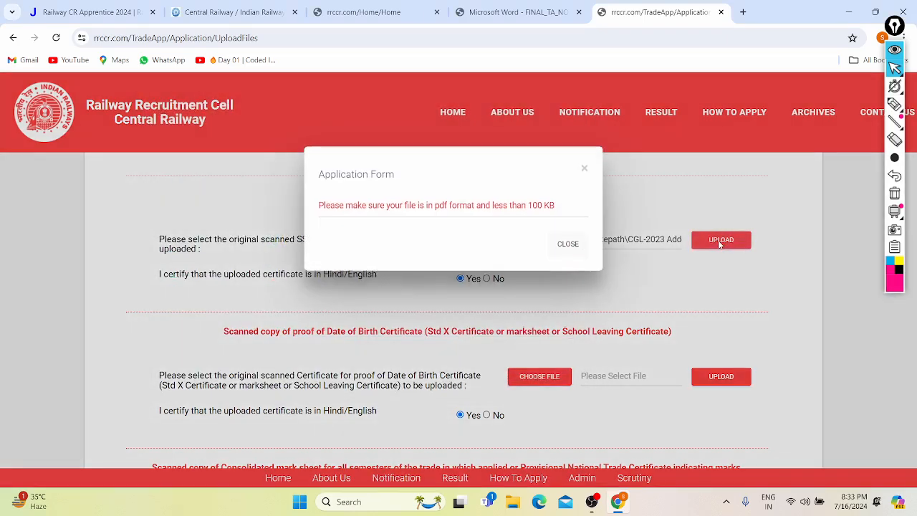
left_click(583, 173)
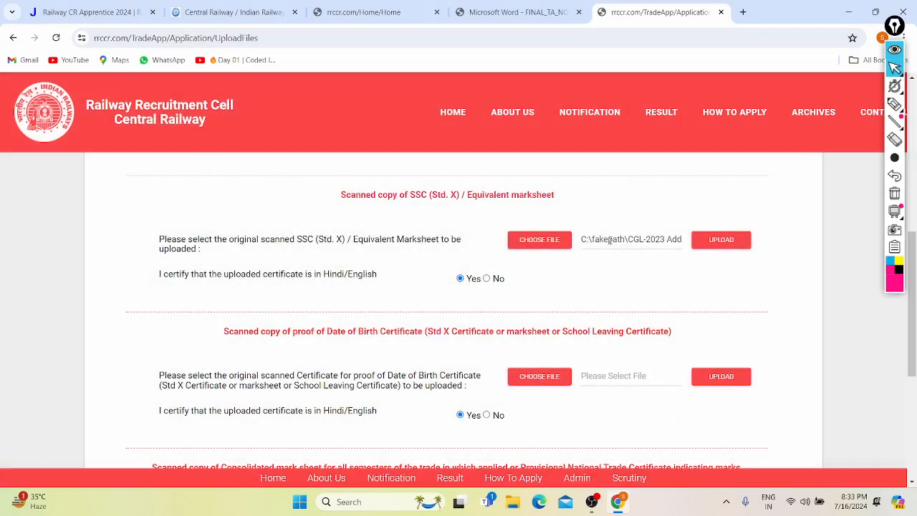
- Choose CGLRE-2023 Addendum-3_0001.pdf from Downloads as the SSC marksheet file
left_click(529, 241)
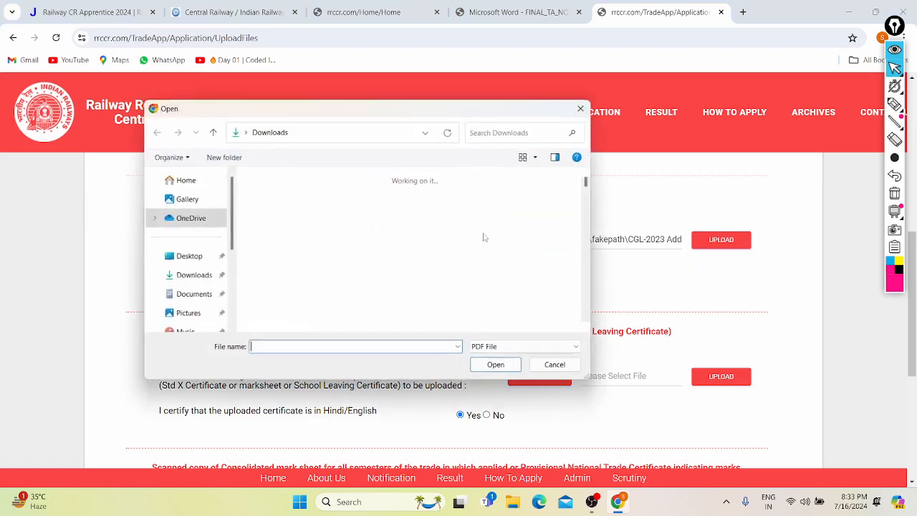
left_click(192, 279)
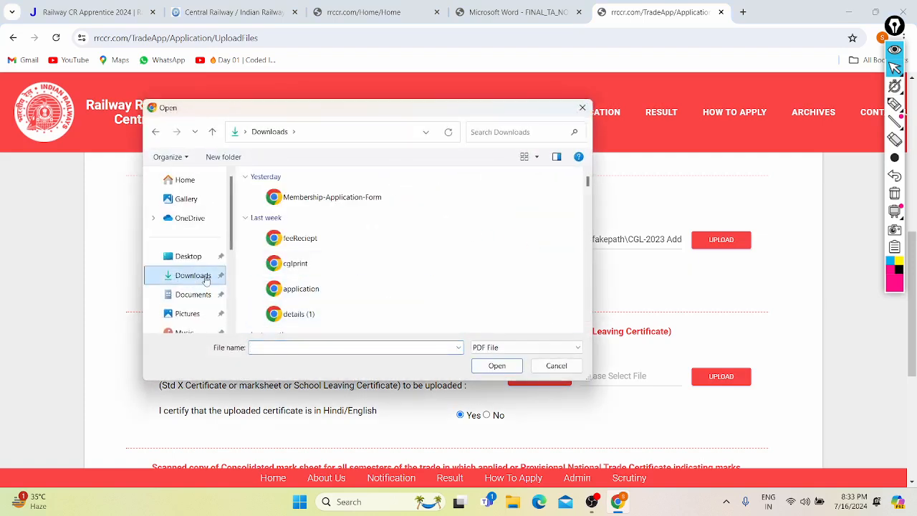
left_click(336, 348)
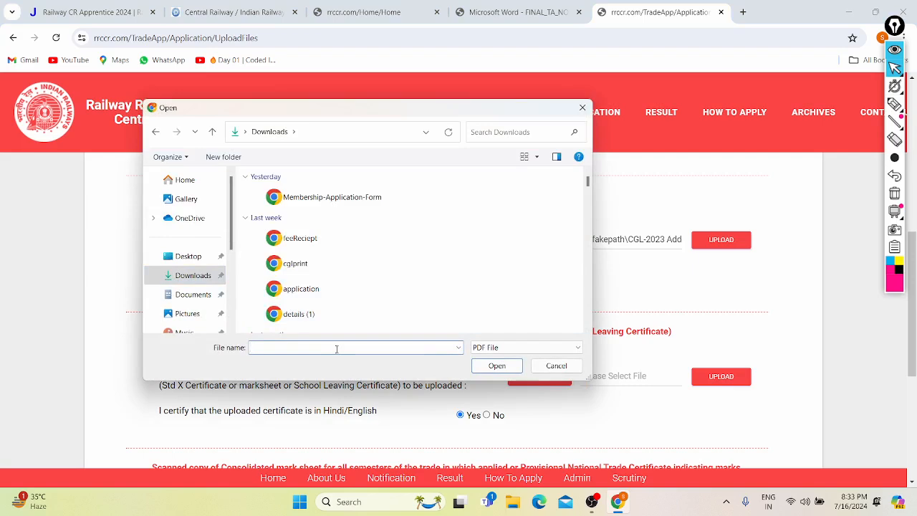
type("cgl")
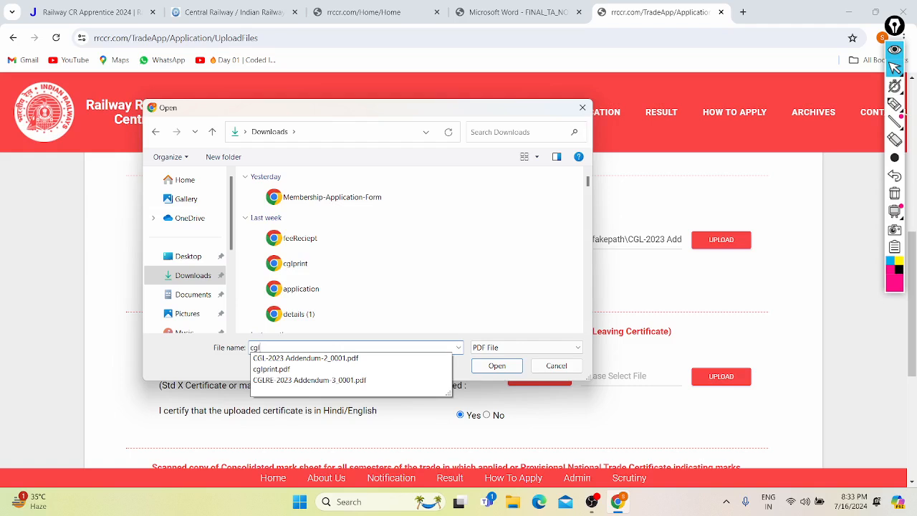
key("Down")
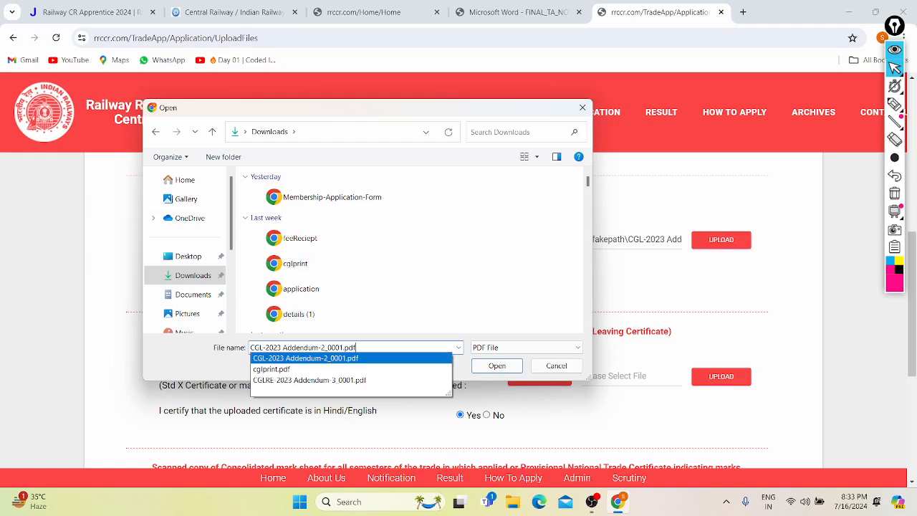
key("Down")
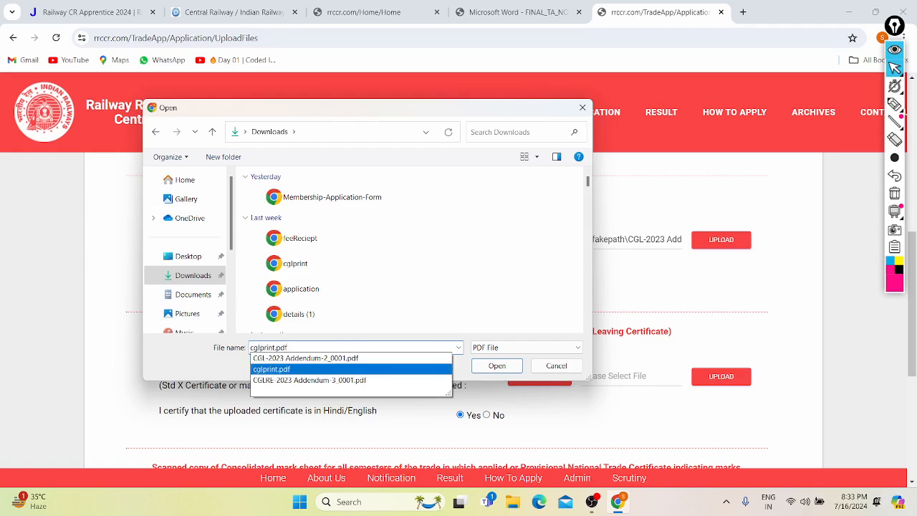
key("Down")
key("Return")
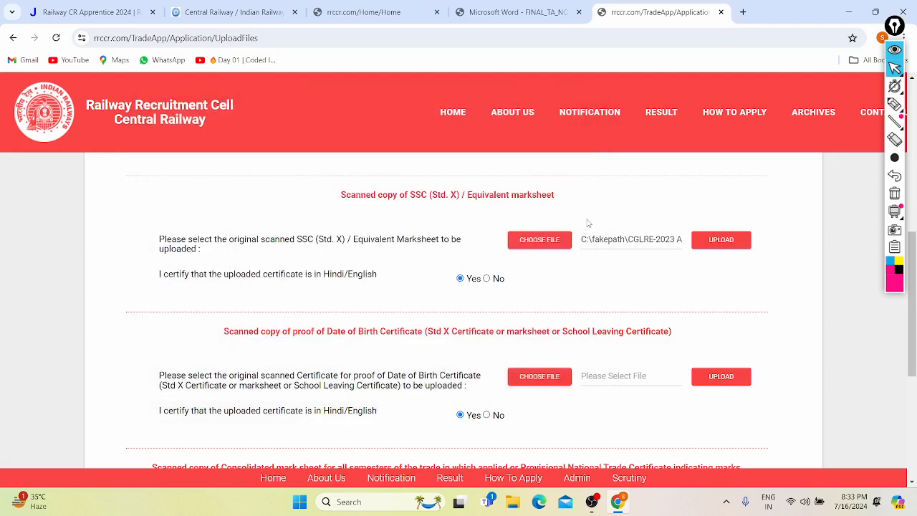
- Try uploading it twice, dismissing the PDF-under-100 KB warning each time
left_click(718, 242)
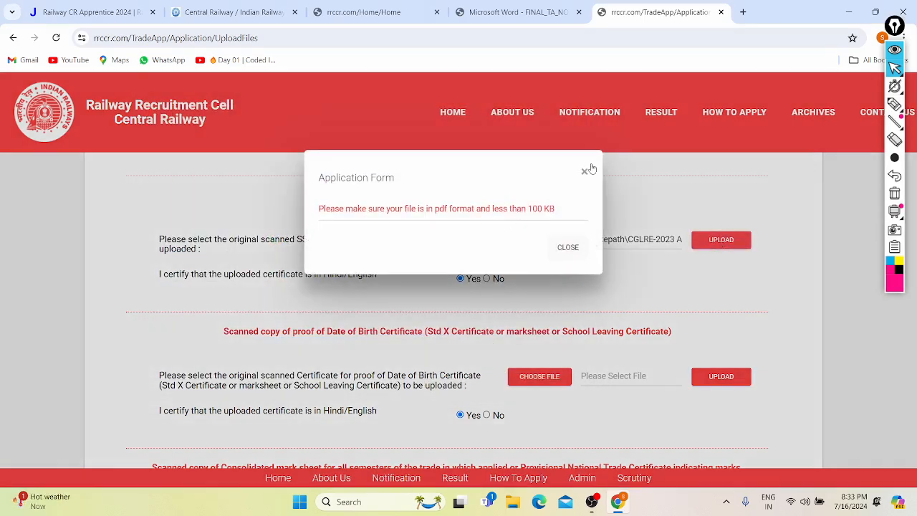
left_click(585, 170)
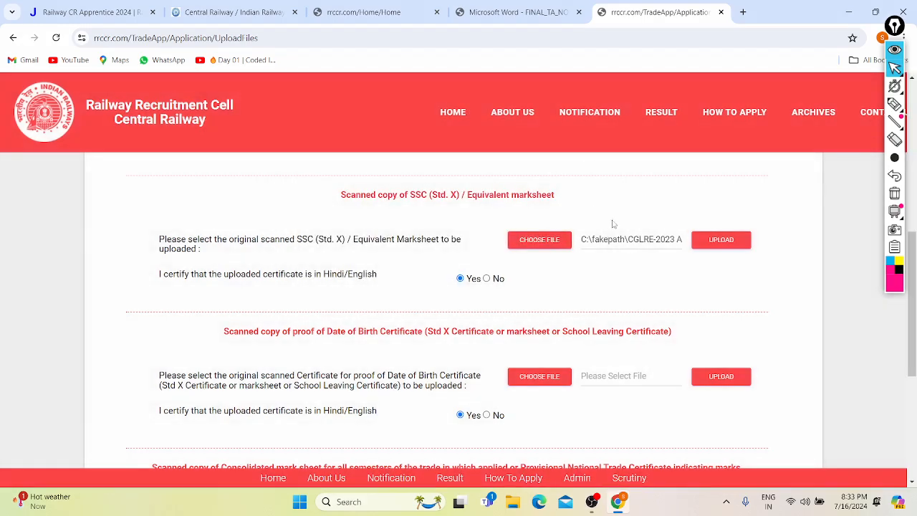
left_click(720, 240)
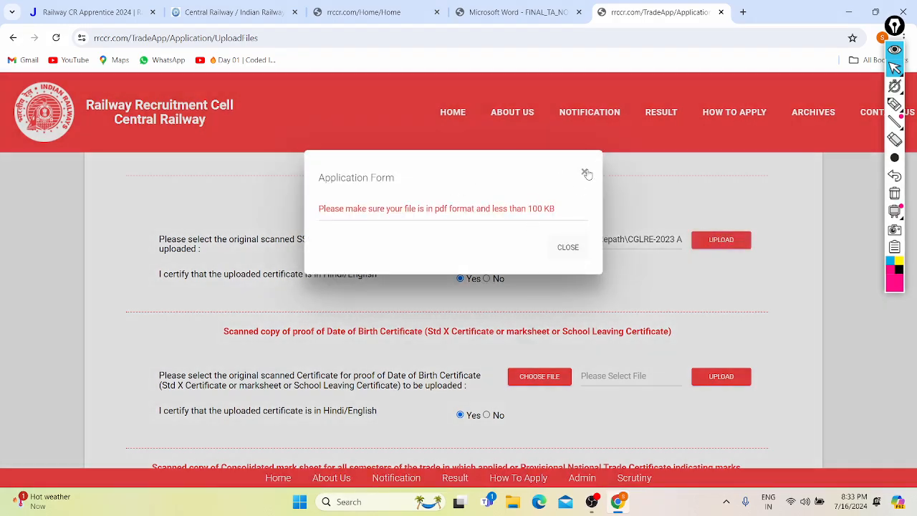
left_click(585, 172)
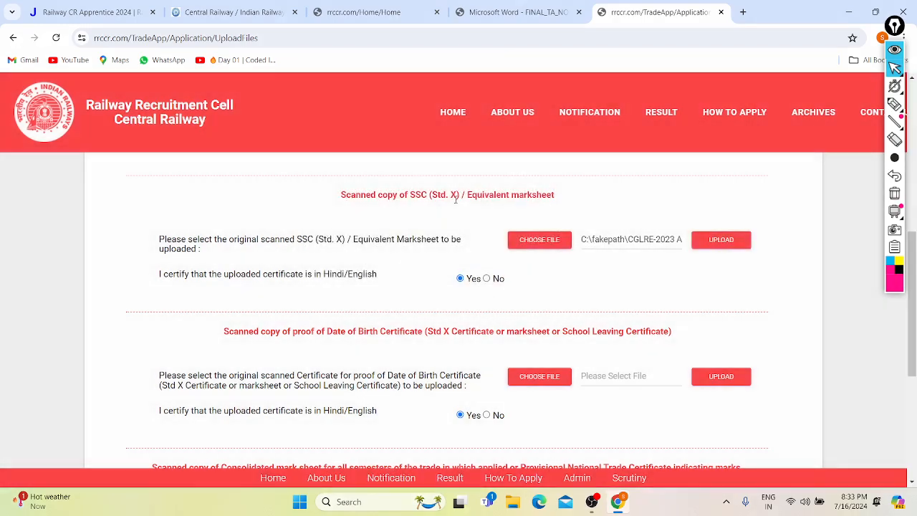
left_click(533, 244)
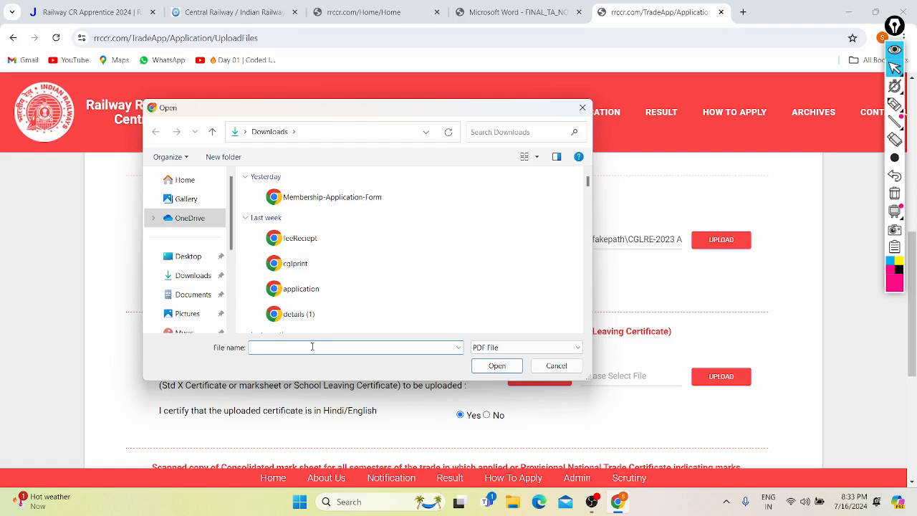
- Try file names like 10th and pdf, then browse Downloads for a smaller SSC file
type("10th")
key("BackSpace")
key("BackSpace")
key("BackSpace")
key("BackSpace")
type("pdf")
key("BackSpace")
key("BackSpace")
key("BackSpace")
type(".pdf")
key("BackSpace")
key("BackSpace")
key("BackSpace")
type("pd")
key("BackSpace")
key("BackSpace")
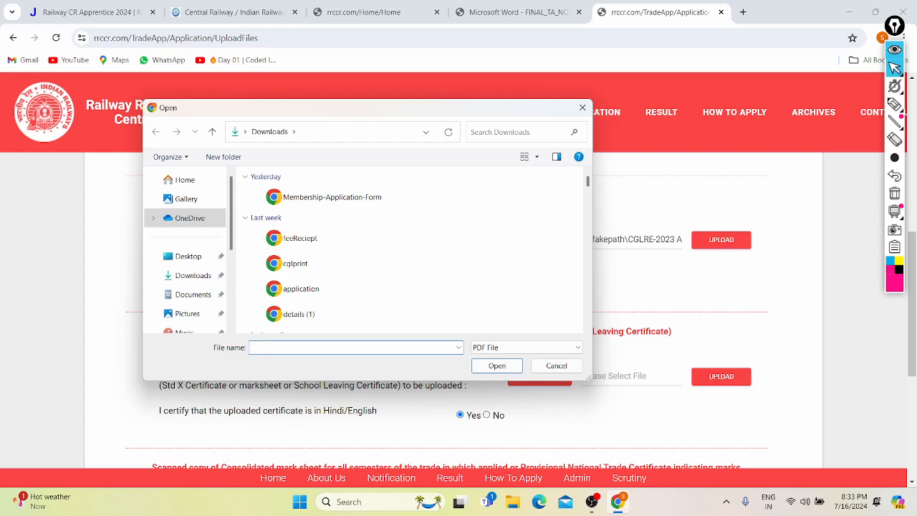
left_click(308, 290)
scroll(309, 292, "down", 1)
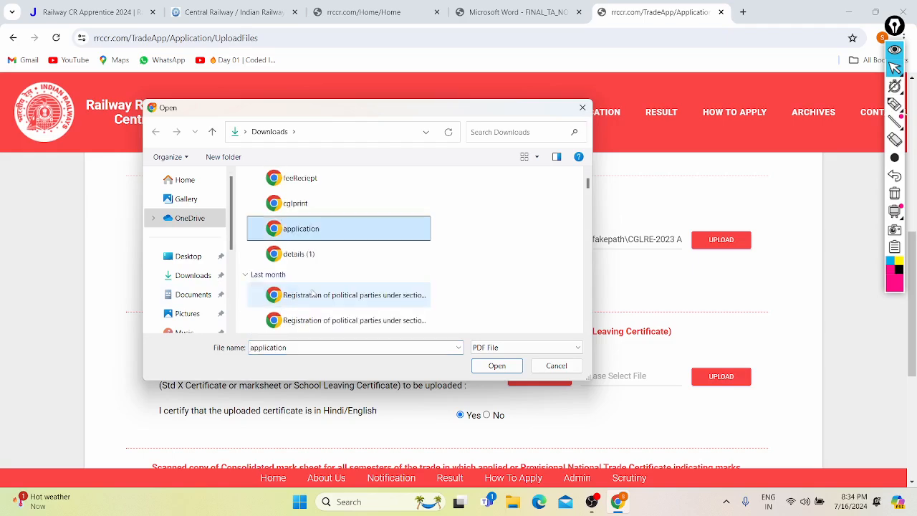
scroll(343, 295, "down", 5)
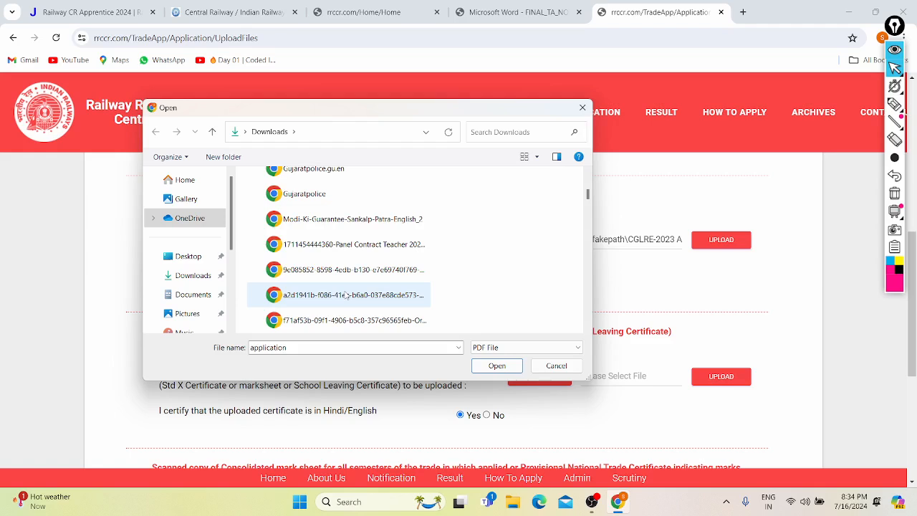
scroll(343, 205, "up", 1)
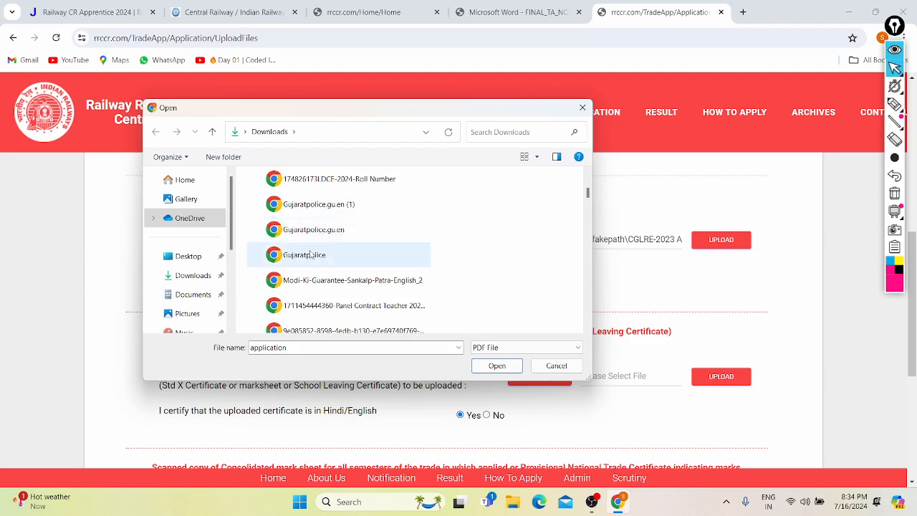
scroll(337, 262, "down", 1)
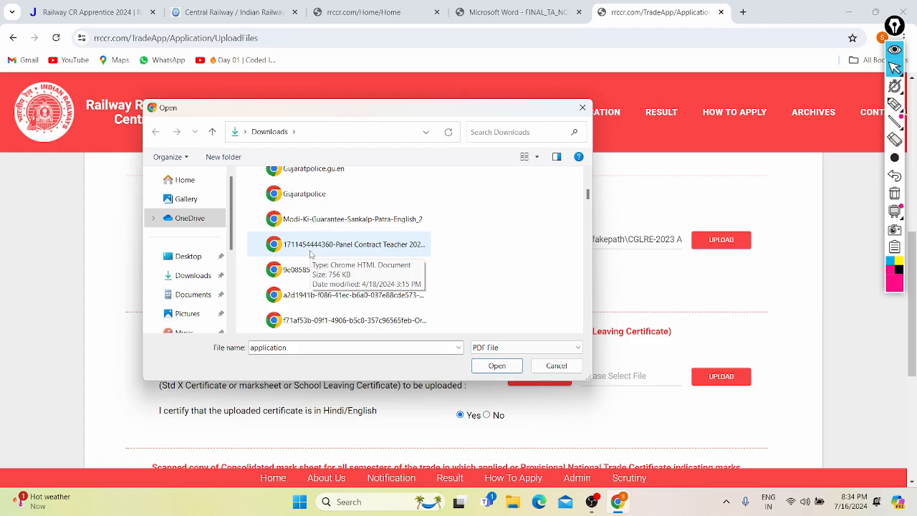
scroll(362, 265, "down", 5)
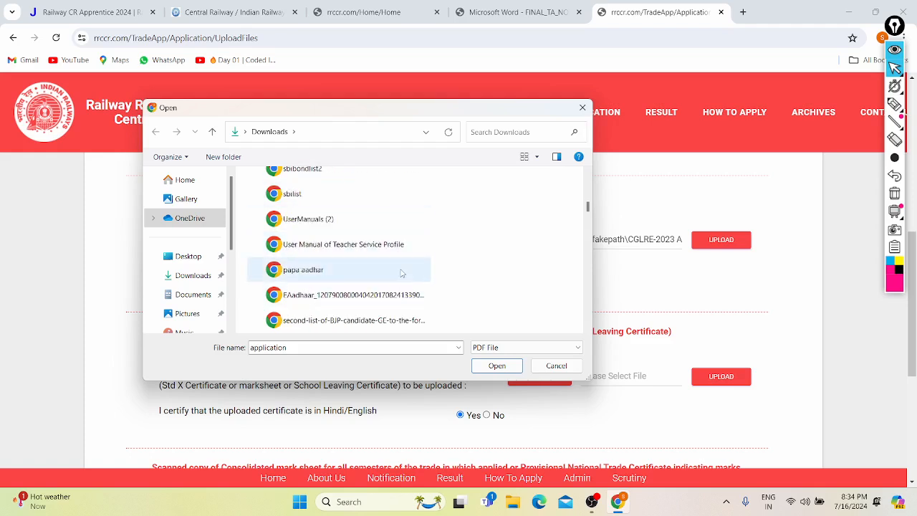
scroll(362, 265, "down", 8)
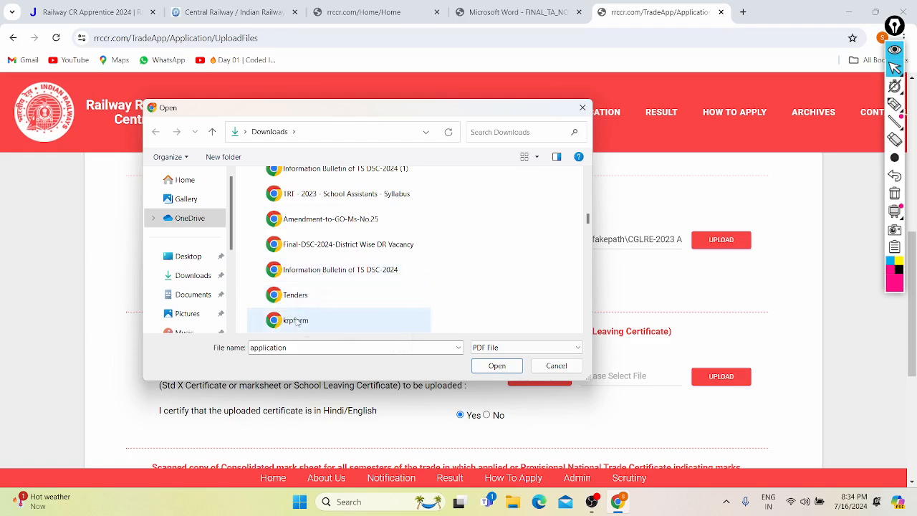
scroll(296, 323, "down", 1)
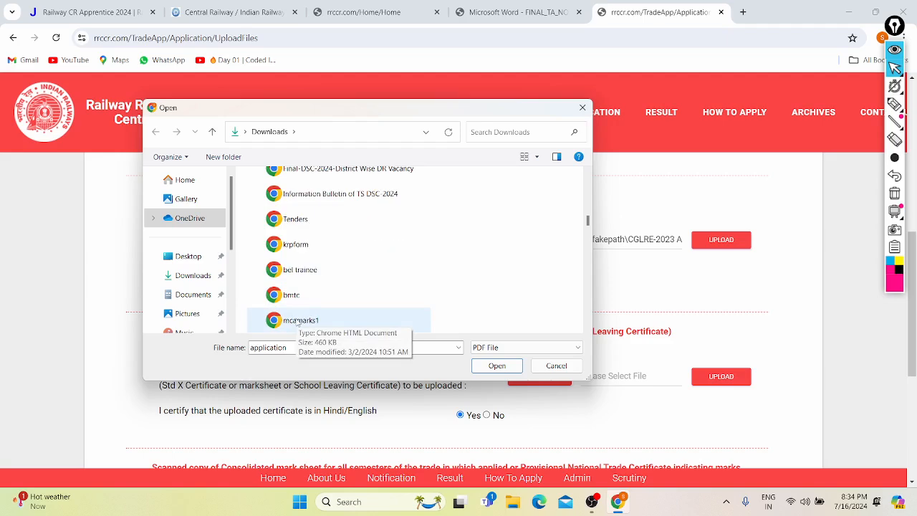
scroll(323, 295, "down", 3)
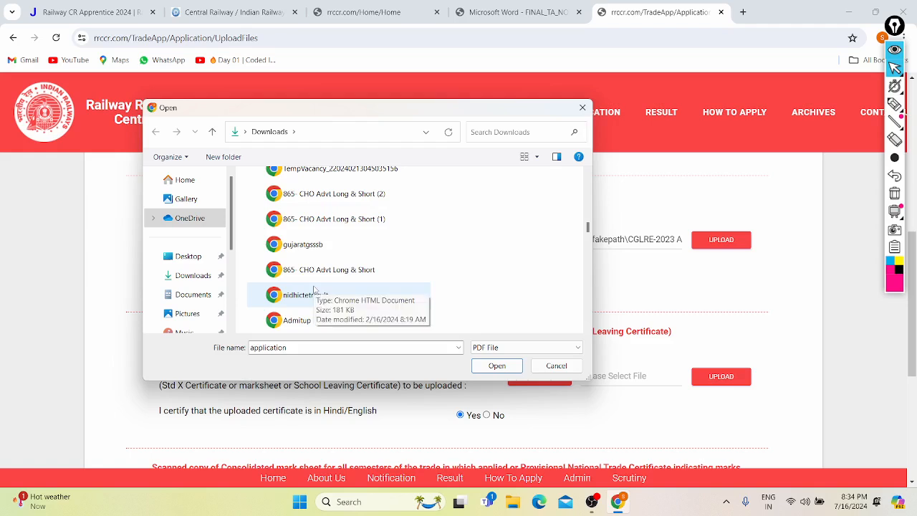
scroll(314, 289, "down", 2)
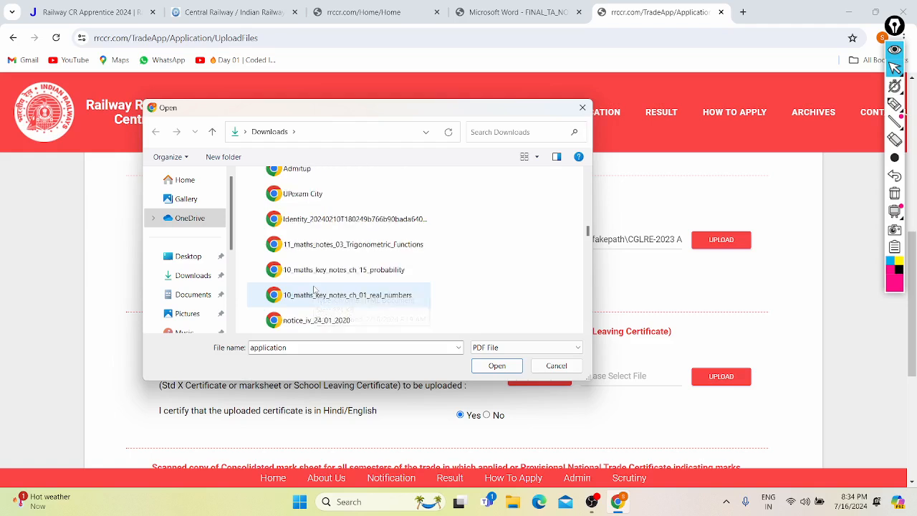
scroll(314, 290, "down", 1)
scroll(346, 301, "down", 3)
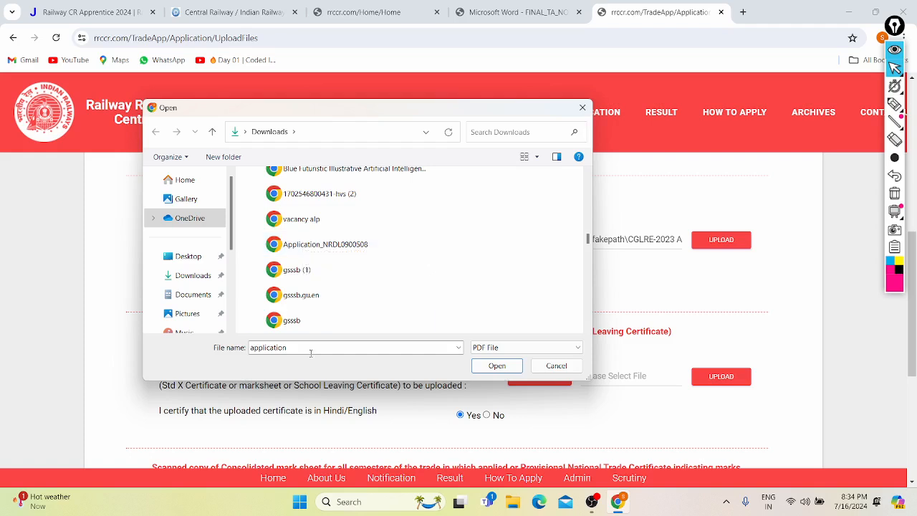
- Clear the file name and attach gujaratgsssb.pdf to the SSC marksheet field
double_click(262, 347)
key("BackSpace")
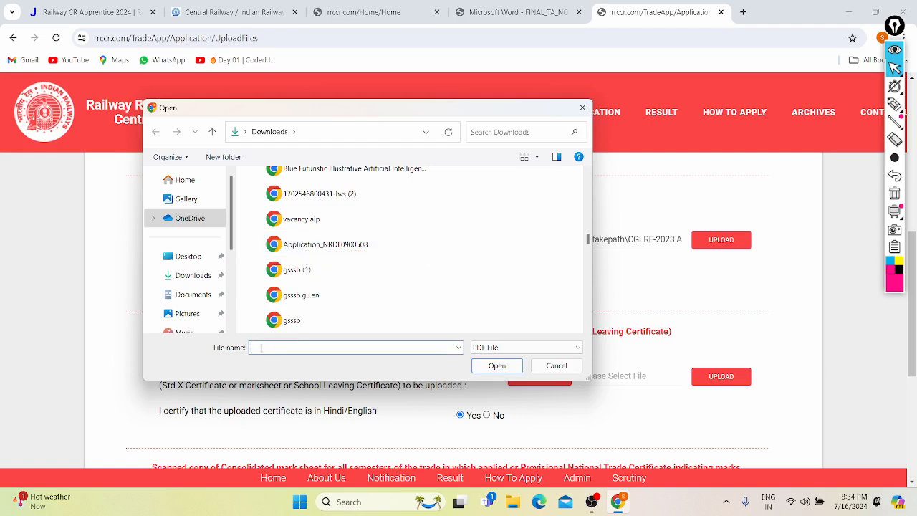
type("g")
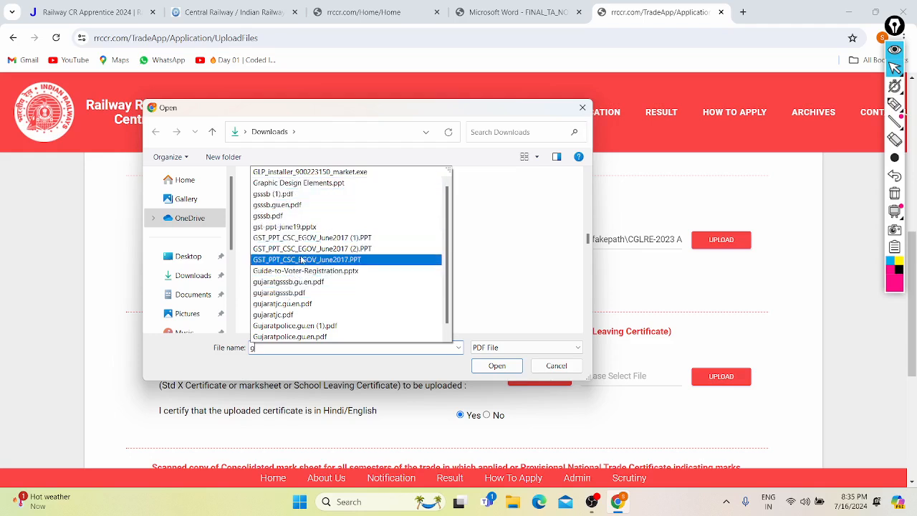
left_click(291, 295)
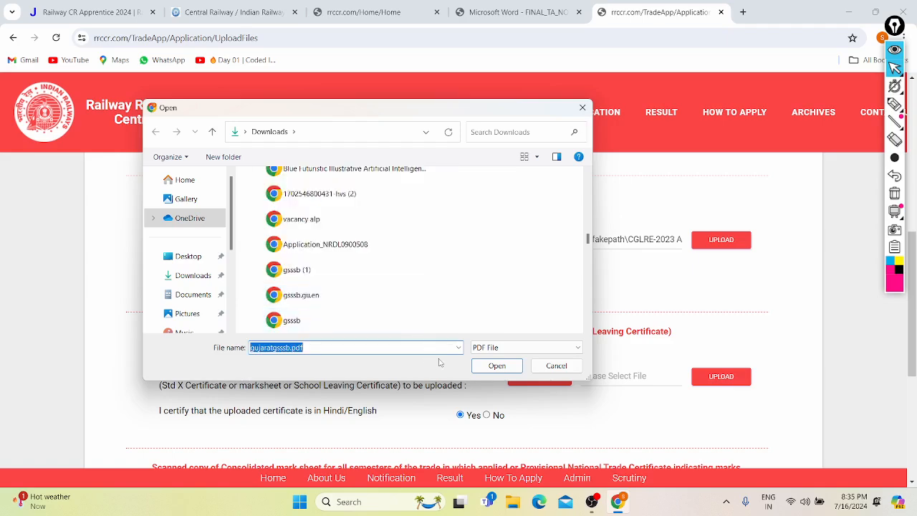
left_click(479, 367)
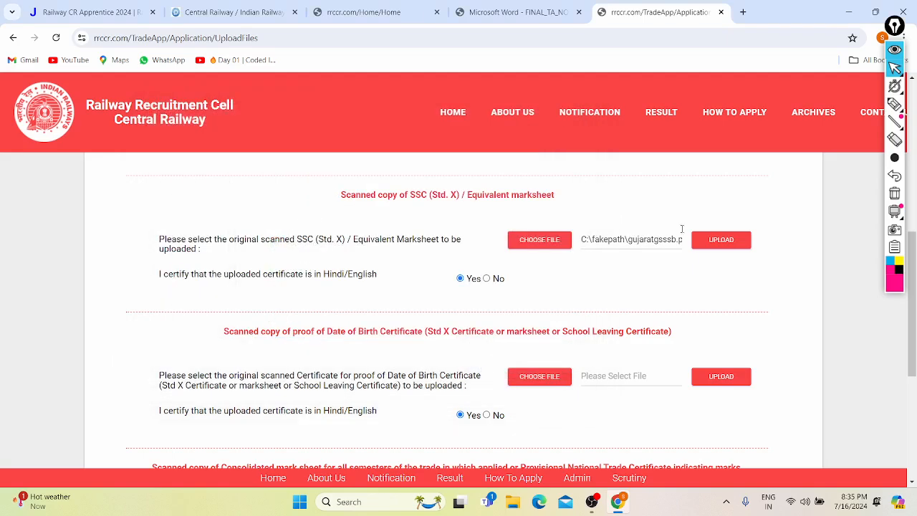
- Upload gujaratgsssb.pdf, which is refused as too large, then attach lawdecideindia.pdf instead
left_click(709, 240)
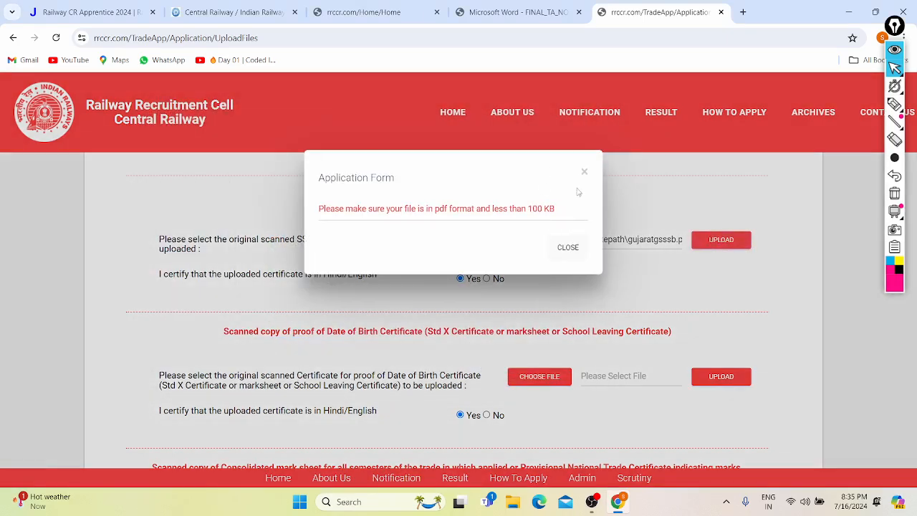
left_click(584, 172)
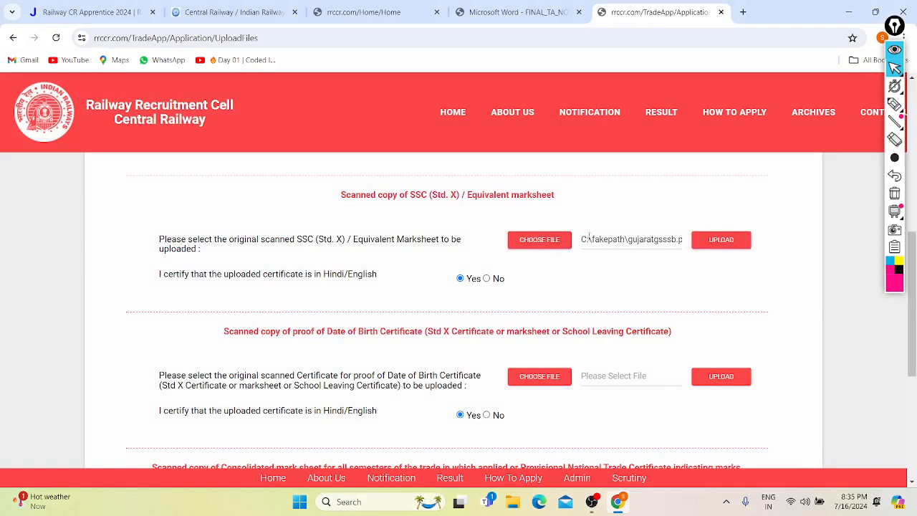
left_click(543, 239)
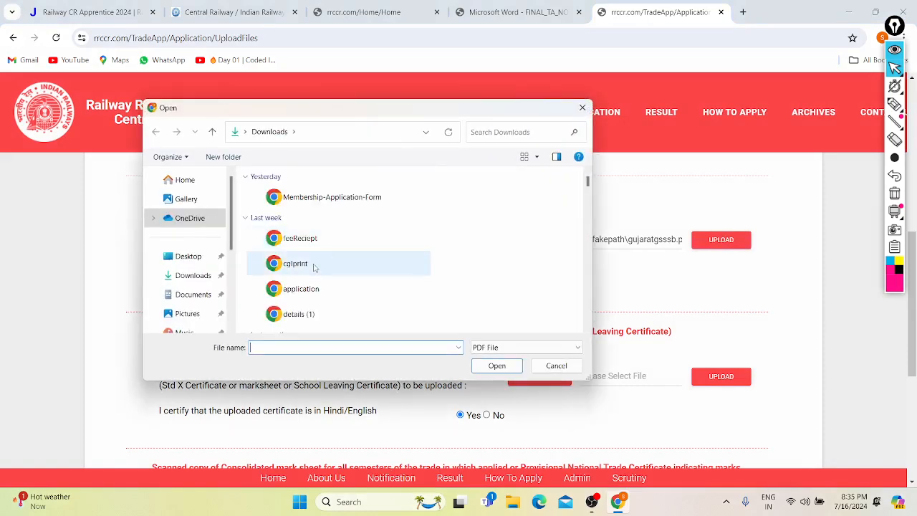
scroll(312, 267, "down", 3)
scroll(313, 267, "down", 8)
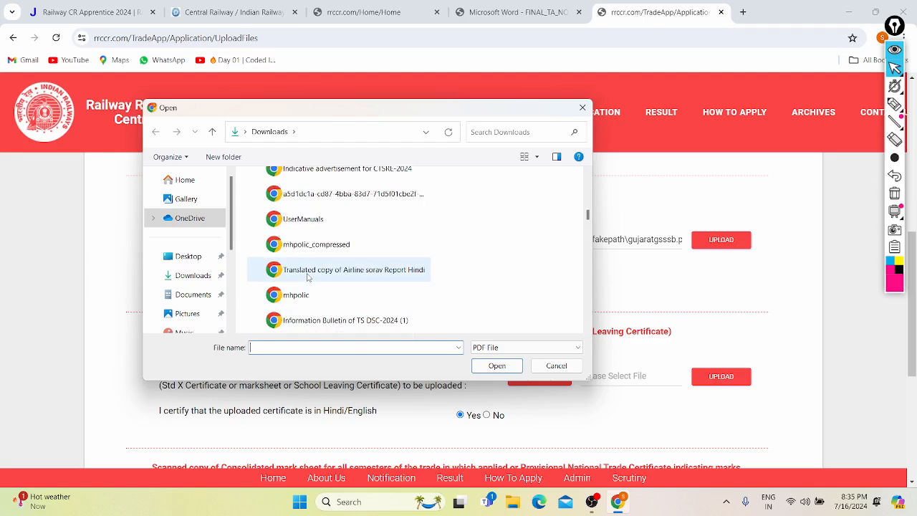
scroll(301, 285, "down", 3)
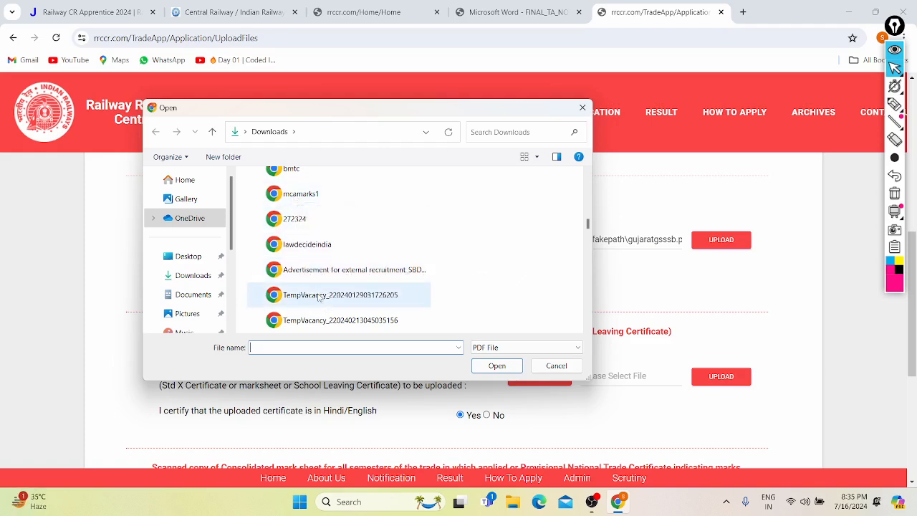
scroll(317, 297, "down", 3)
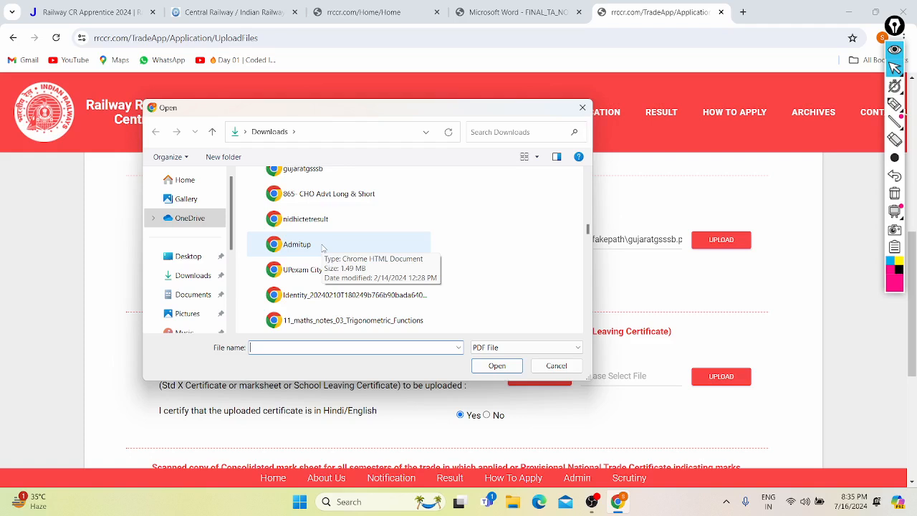
scroll(322, 247, "up", 1)
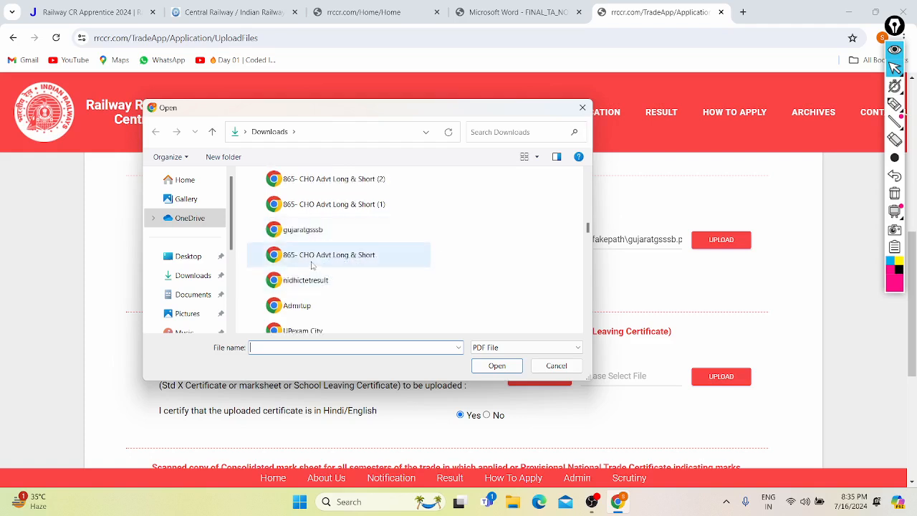
scroll(314, 206, "up", 1)
scroll(312, 208, "up", 1)
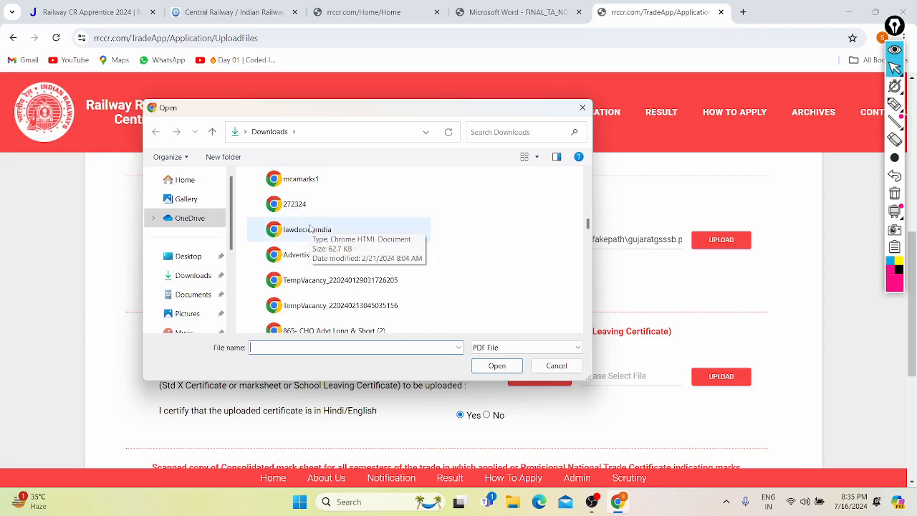
left_click(309, 229)
left_click(496, 367)
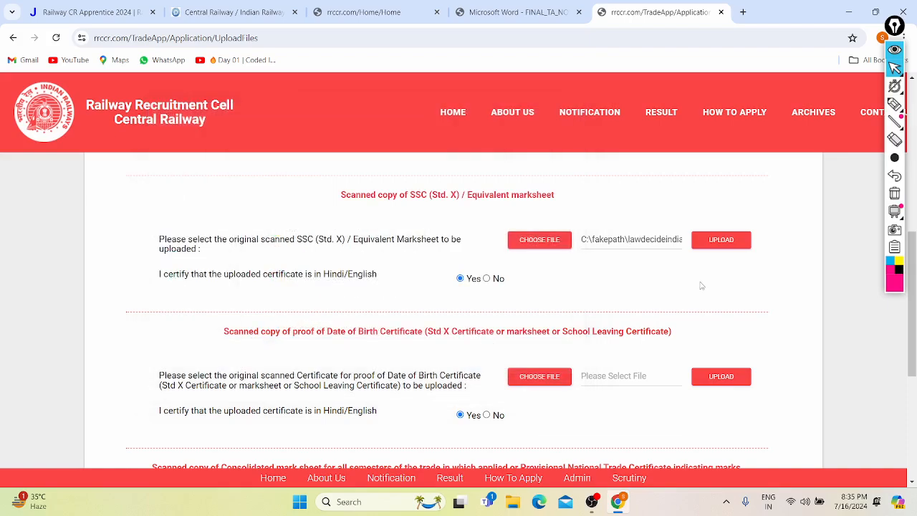
- Upload the lawdecideindia.pdf SSC marksheet and dismiss the 'File has been uploaded' message
left_click(719, 242)
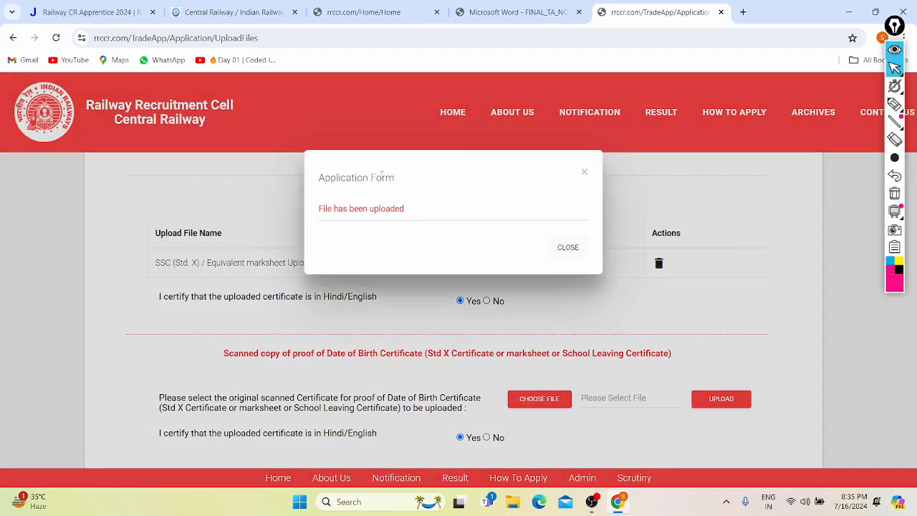
left_click(586, 181)
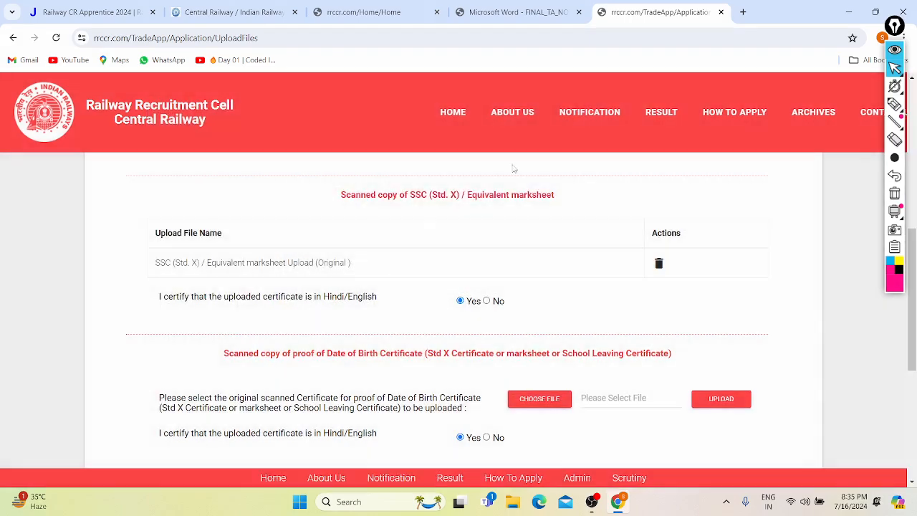
scroll(249, 234, "up", 3)
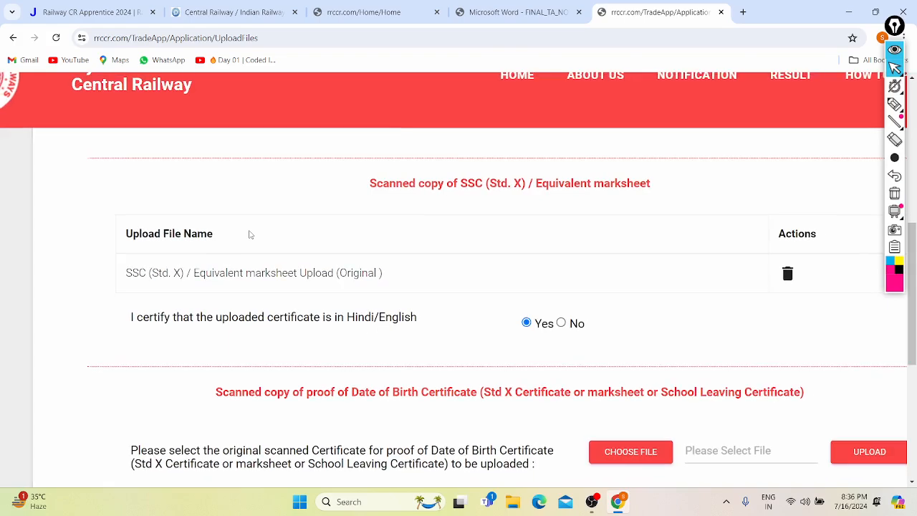
scroll(249, 234, "down", 3)
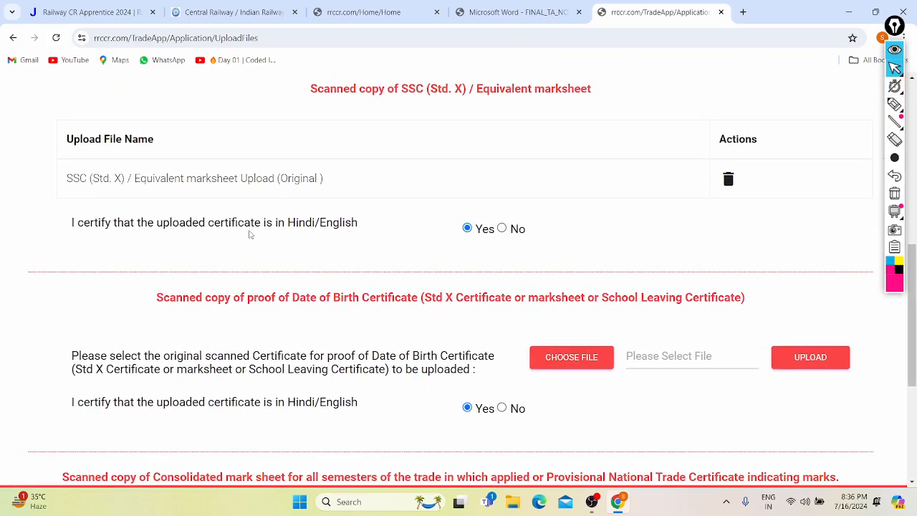
scroll(249, 235, "down", 1)
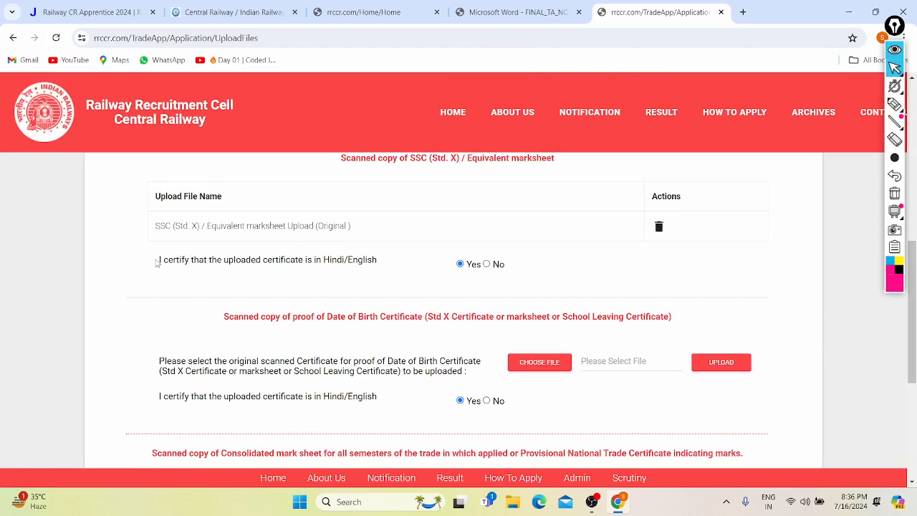
- Switch the Hindi/English certification to No, then back to Yes
left_click_drag(159, 259, 241, 266)
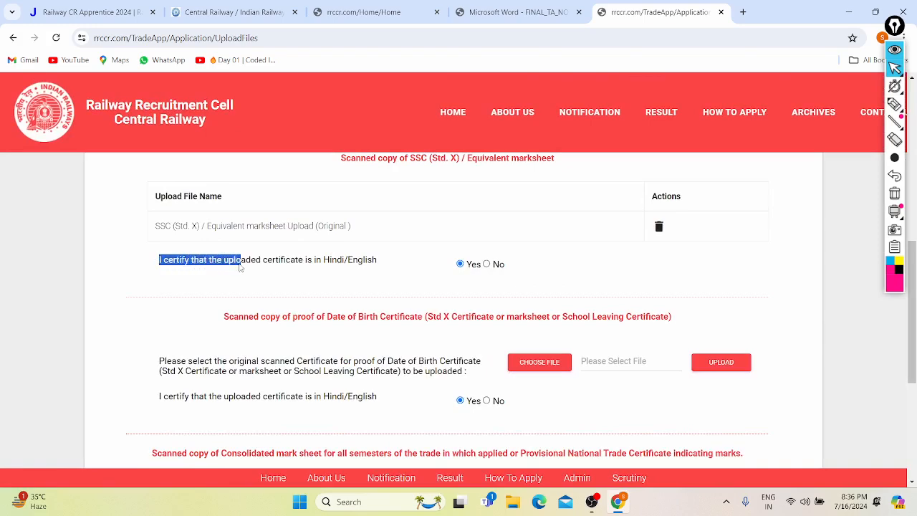
left_click(240, 267)
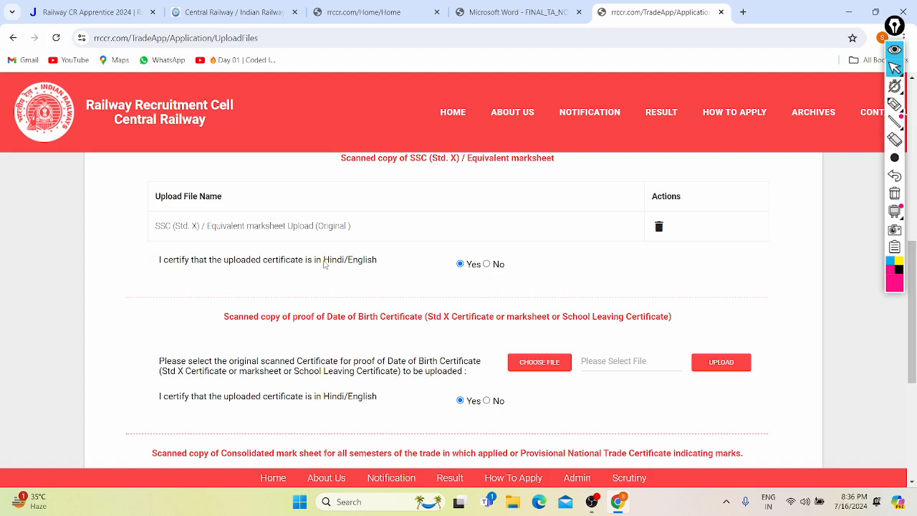
left_click_drag(324, 261, 495, 270)
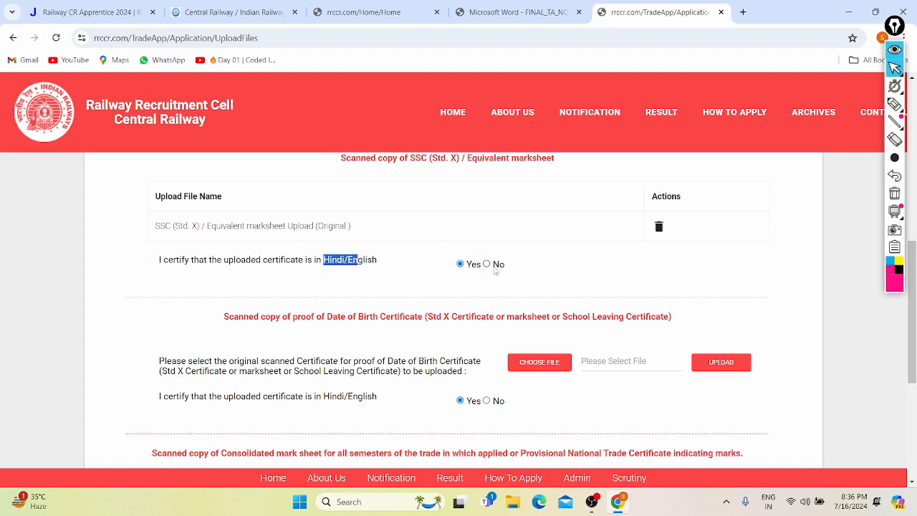
left_click(487, 264)
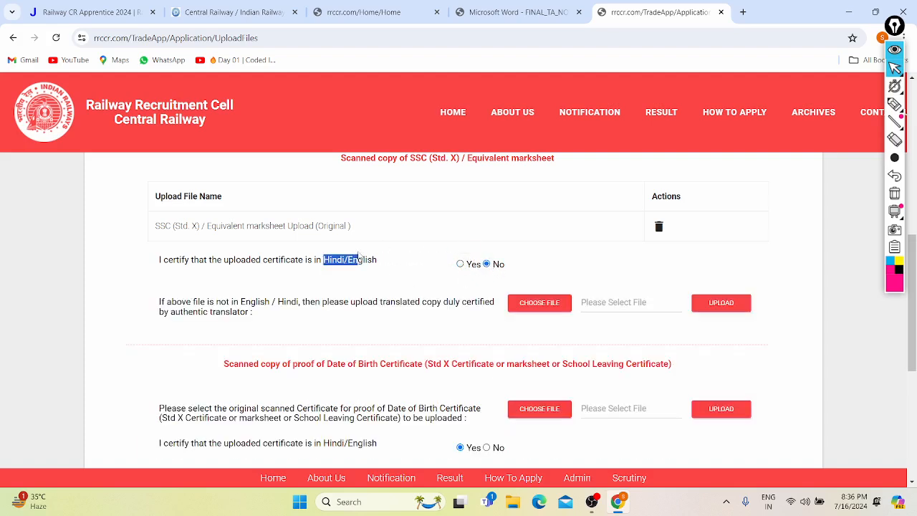
left_click(460, 264)
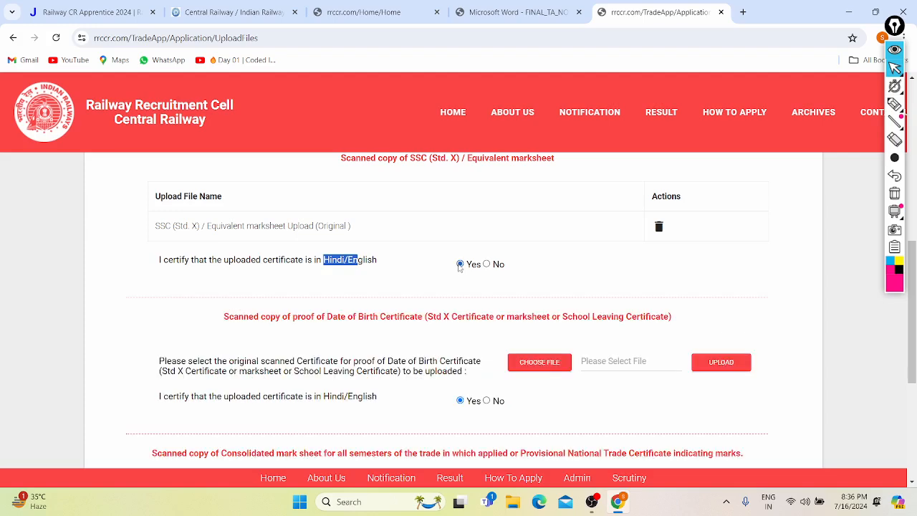
left_click(389, 261)
scroll(388, 260, "down", 2)
scroll(389, 261, "up", 1)
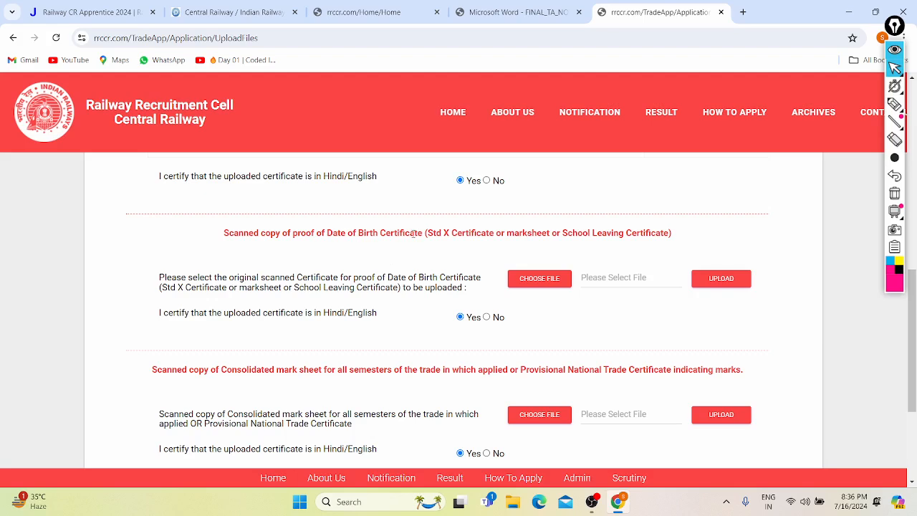
- Upload lawdecideindia.pdf as the Date of Birth proof certificate
left_click_drag(413, 233, 523, 230)
left_click(524, 228)
scroll(406, 235, "up", 2)
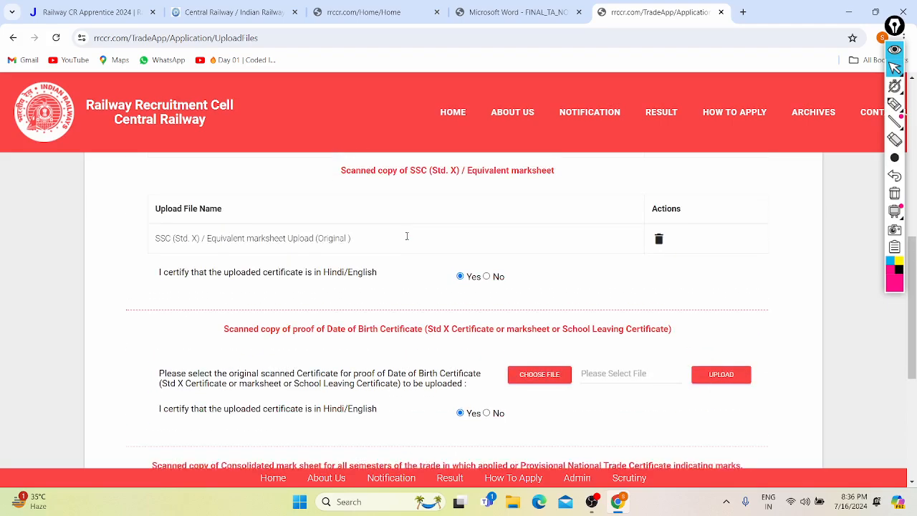
scroll(406, 235, "down", 1)
scroll(406, 235, "down", 1)
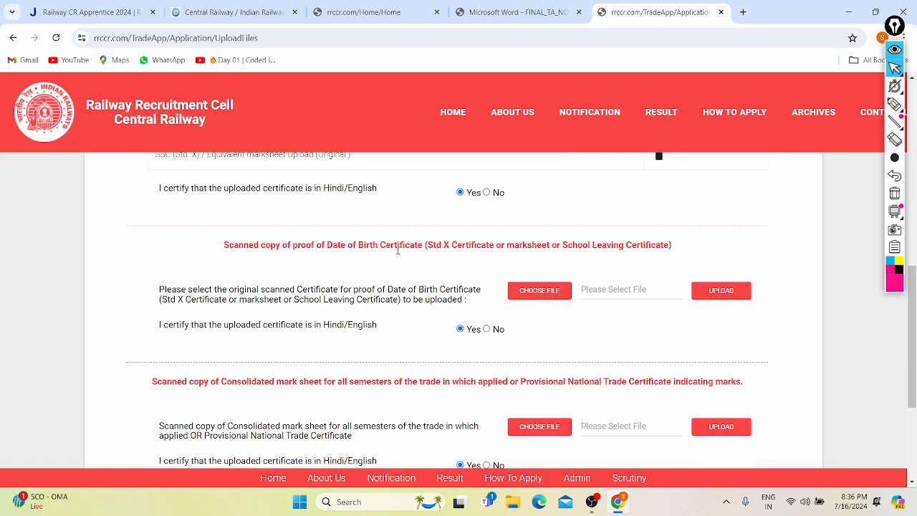
left_click(527, 291)
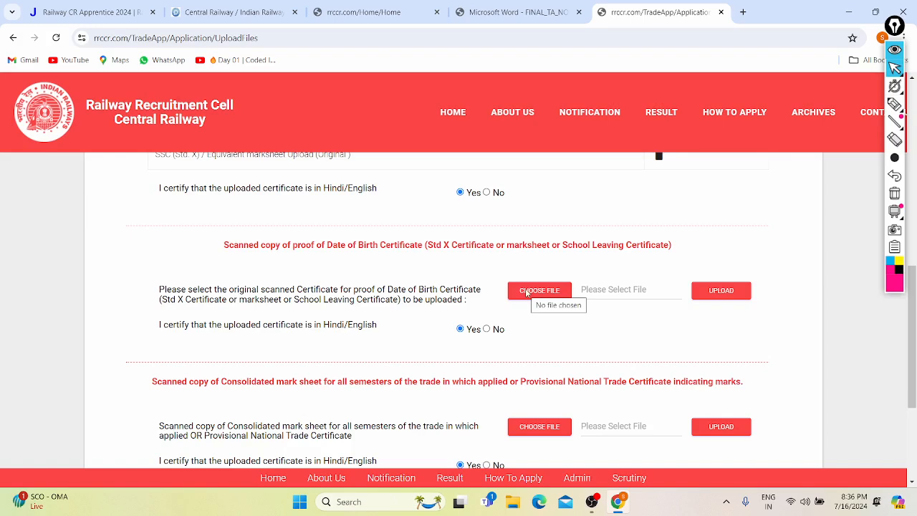
left_click(527, 291)
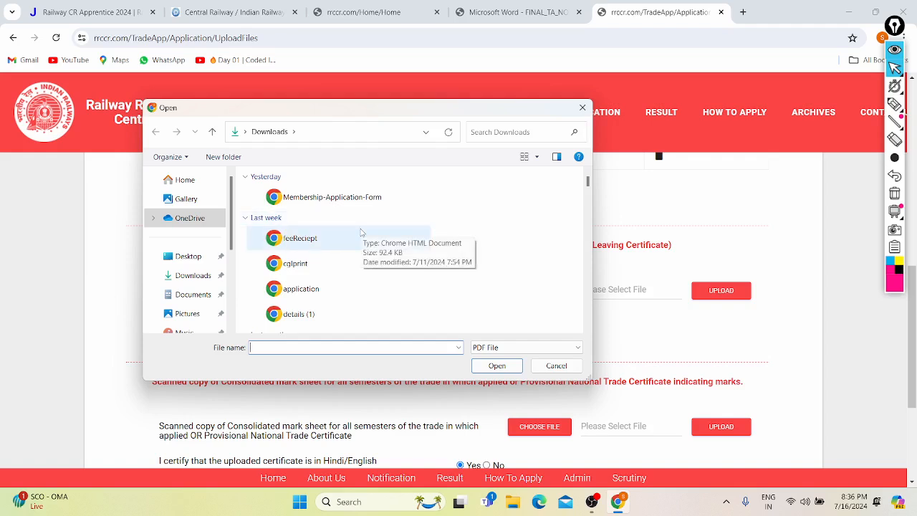
scroll(361, 232, "down", 5)
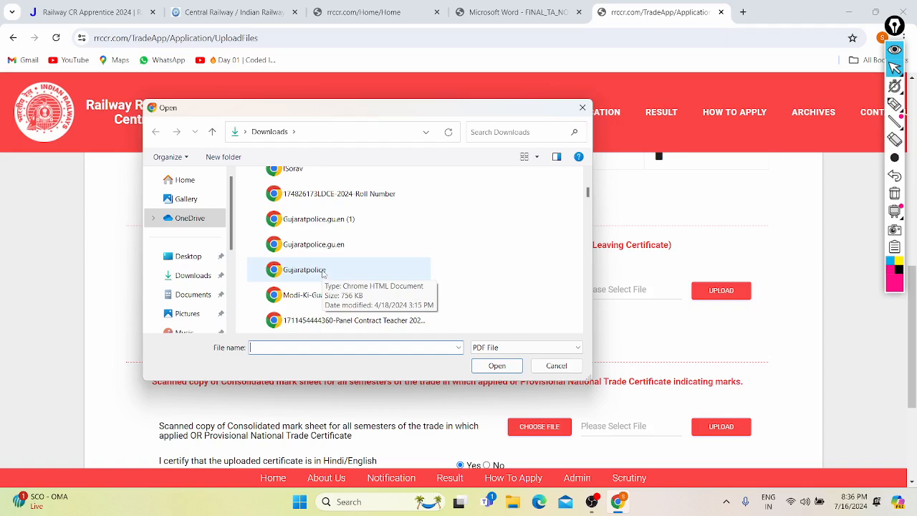
type("law")
key("Down")
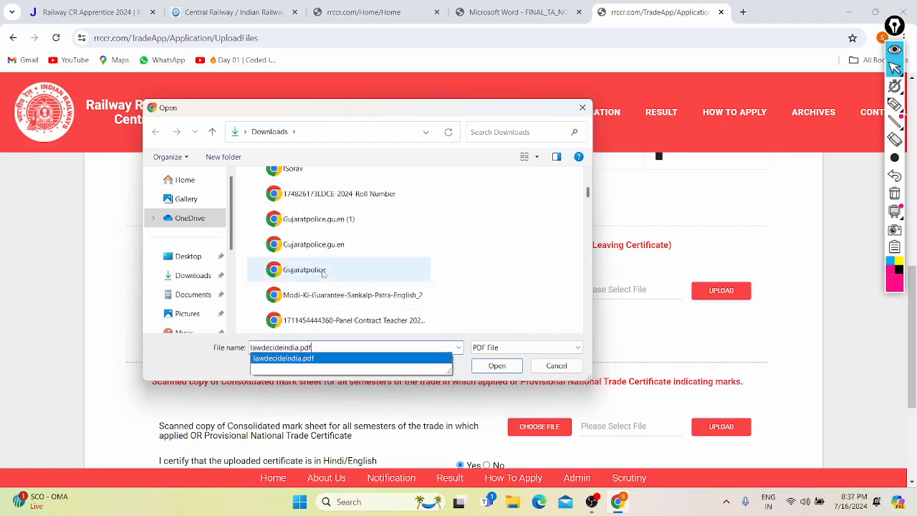
key("Return")
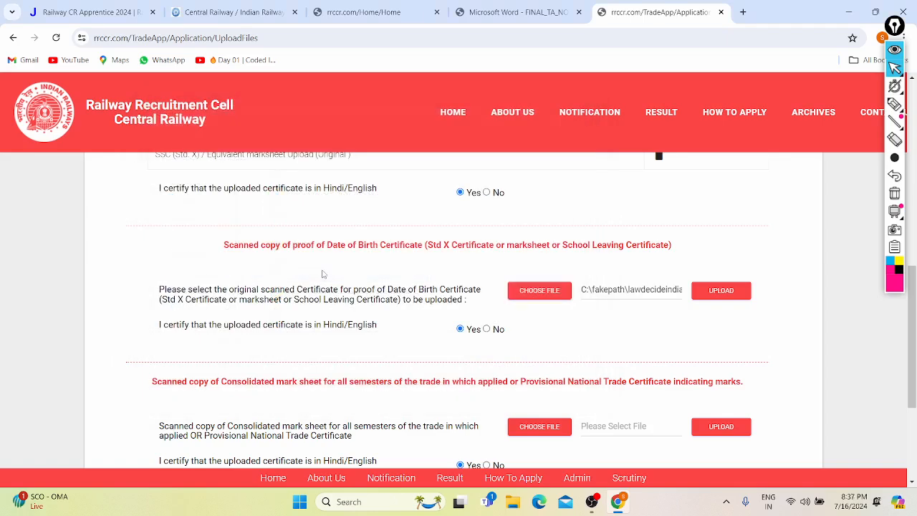
left_click(704, 289)
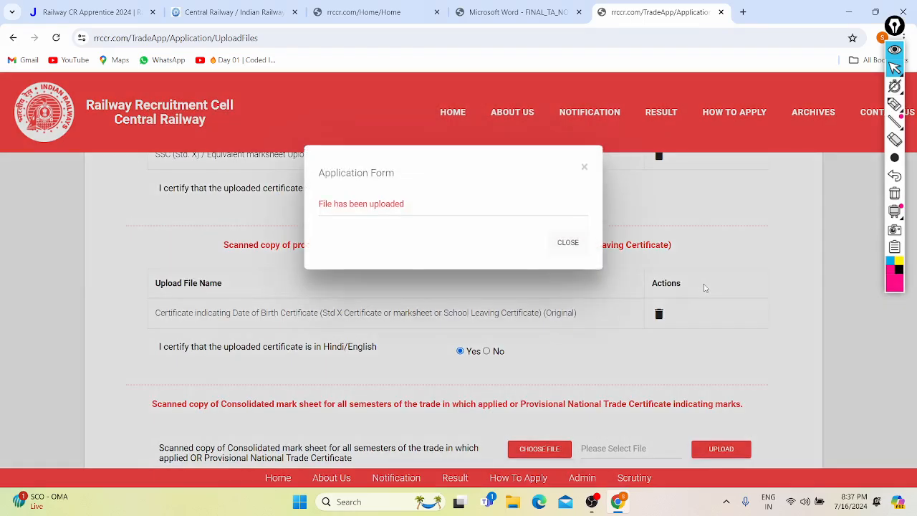
- Upload lawdecideindia.pdf as the consolidated ITI mark sheet and dismiss the confirmation
left_click(584, 174)
scroll(426, 276, "down", 1)
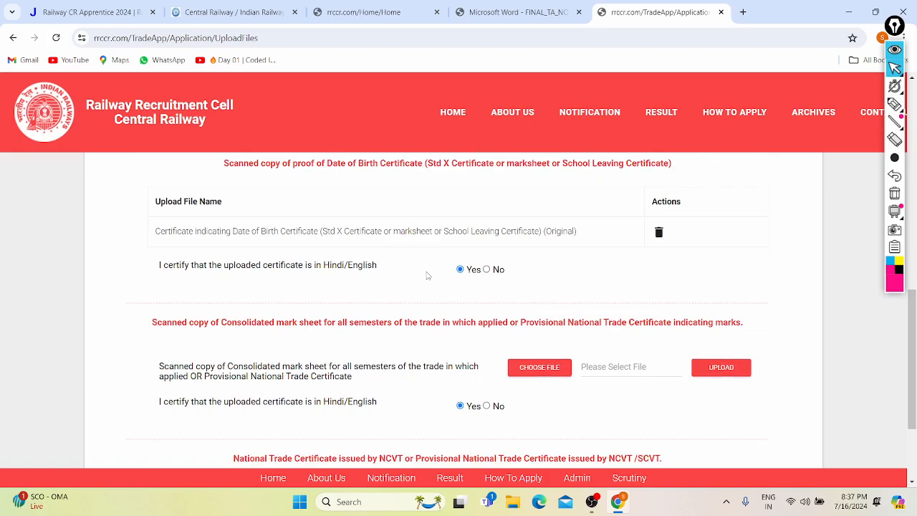
scroll(427, 275, "down", 1)
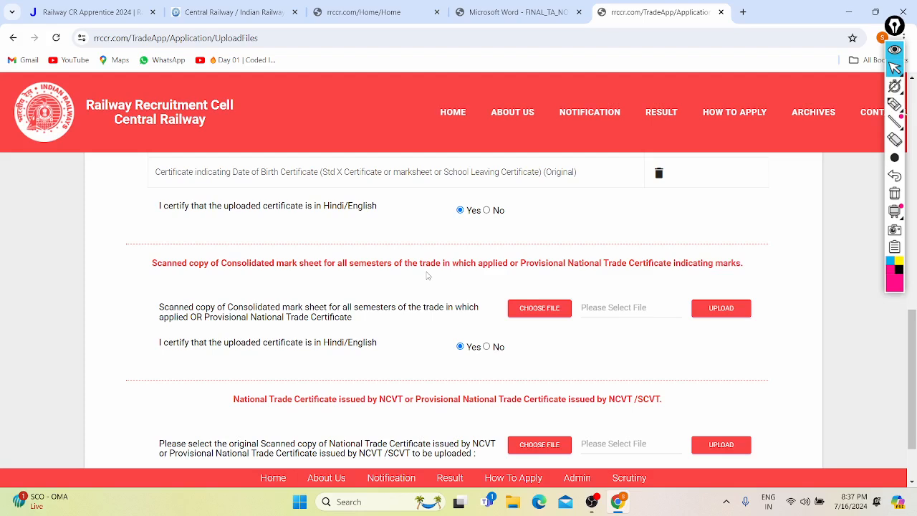
left_click(537, 310)
type("law")
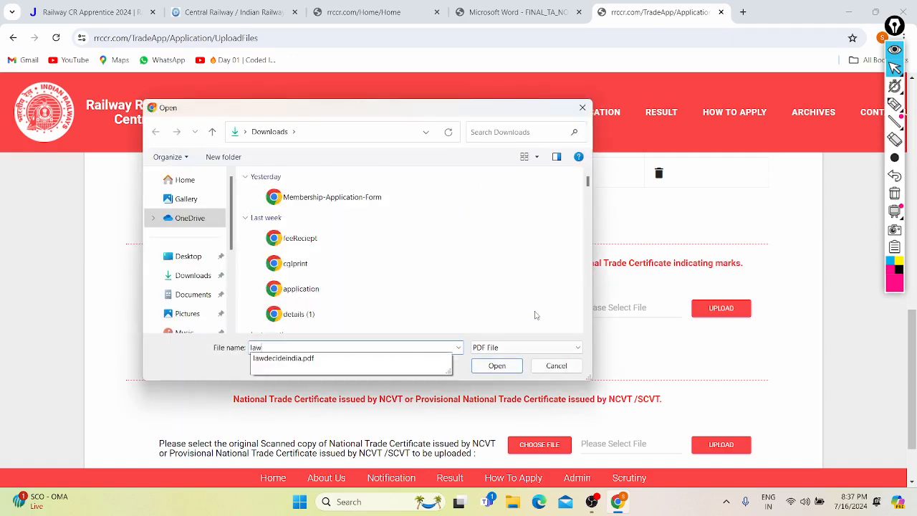
key("Down")
key("Return")
left_click(714, 309)
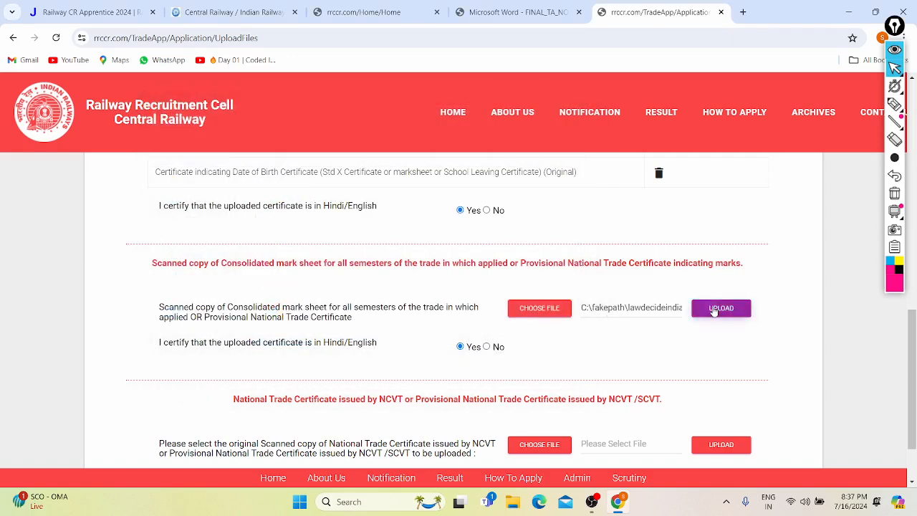
left_click(584, 171)
scroll(461, 297, "down", 3)
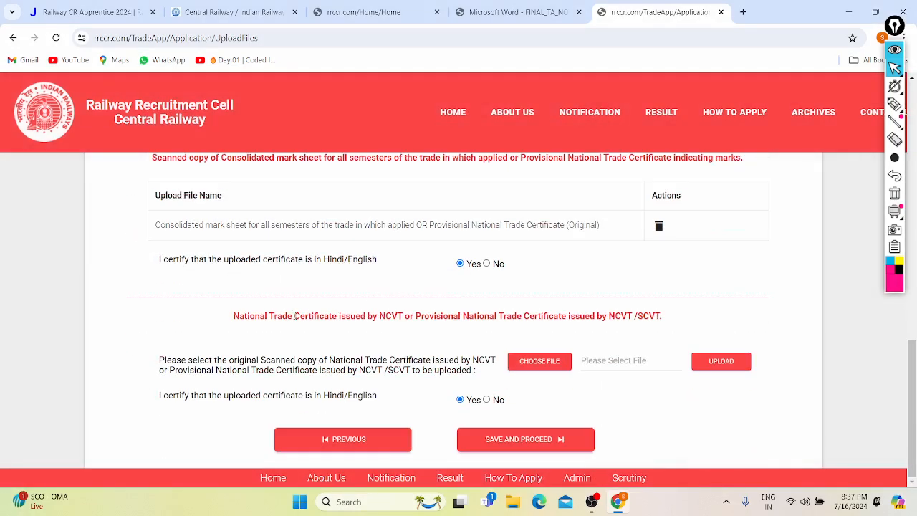
- Upload lawdecideindia.pdf as the NCVT/SCVT trade certificate, then save and proceed to the preview
left_click_drag(234, 320, 368, 320)
left_click(368, 320)
left_click_drag(368, 317, 400, 317)
left_click(401, 317)
left_click(539, 361)
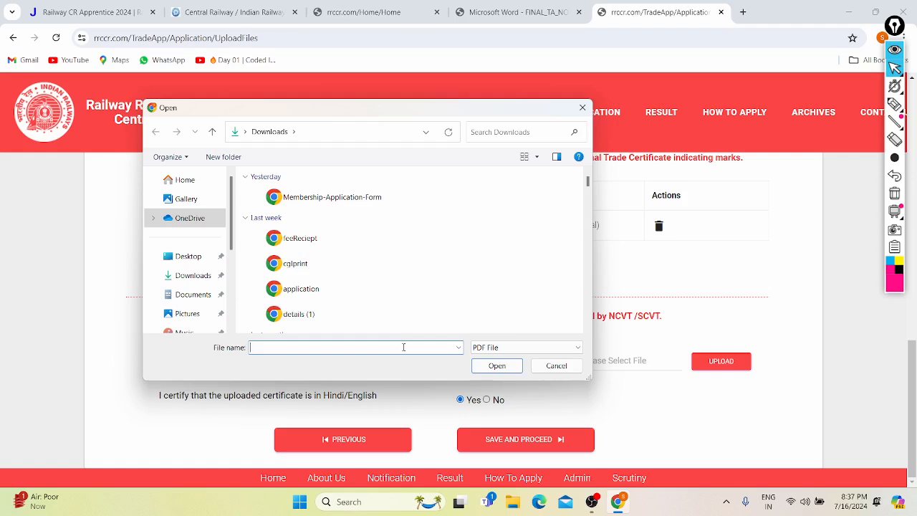
type("law")
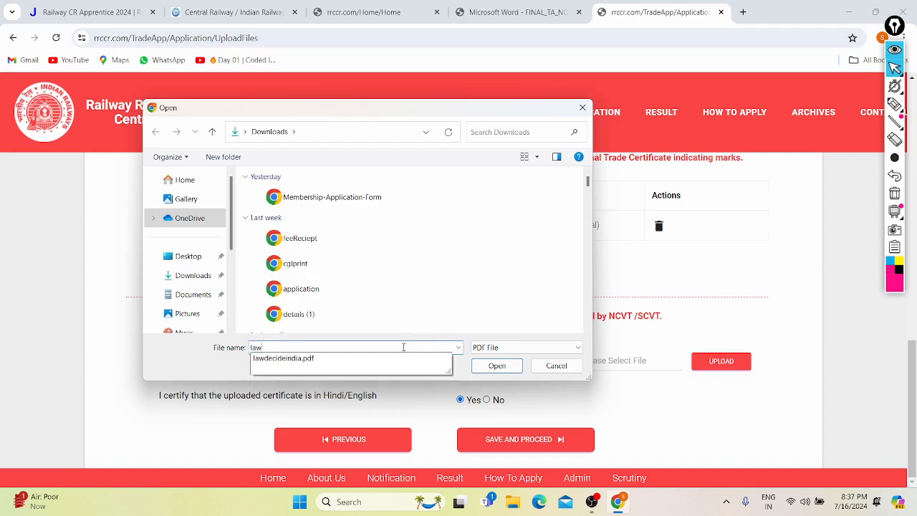
key("Down")
key("Return")
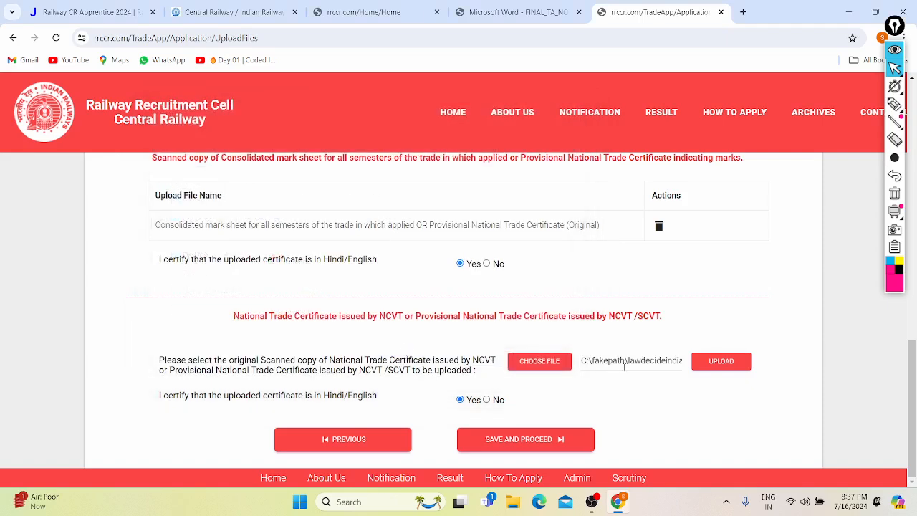
left_click(709, 360)
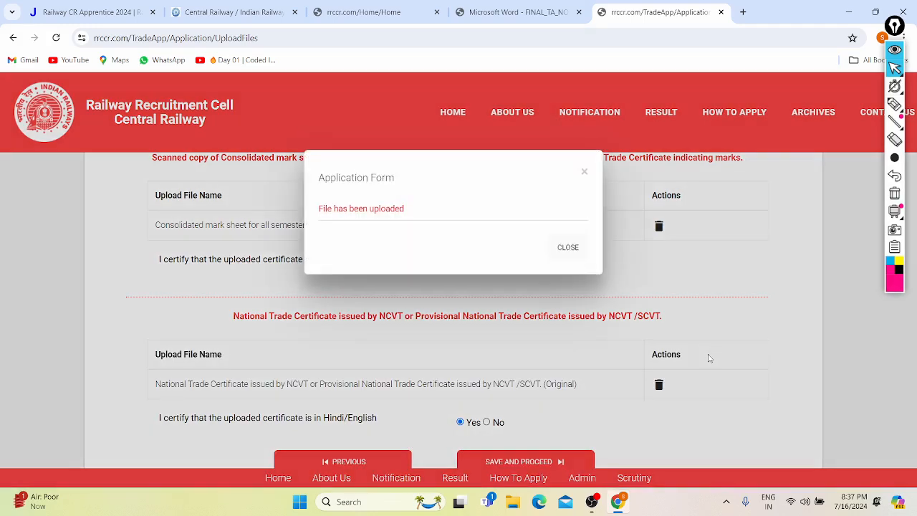
left_click(588, 174)
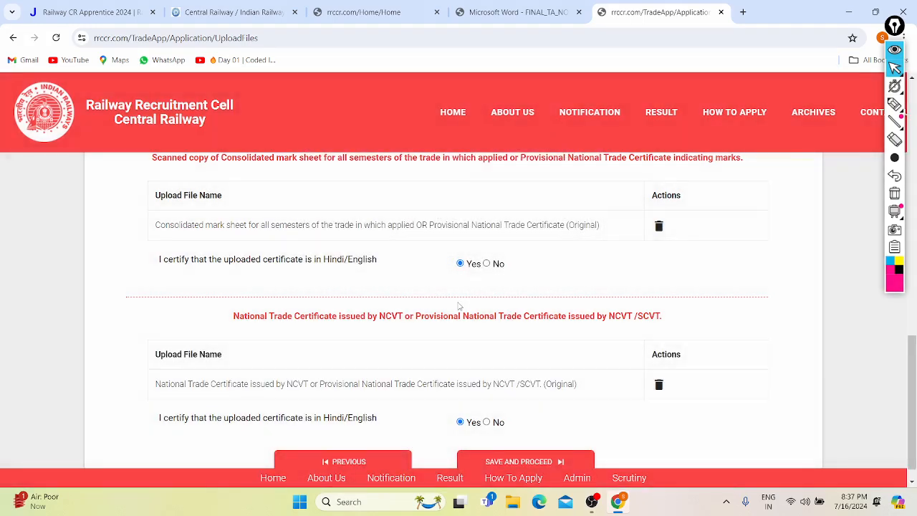
scroll(458, 307, "down", 1)
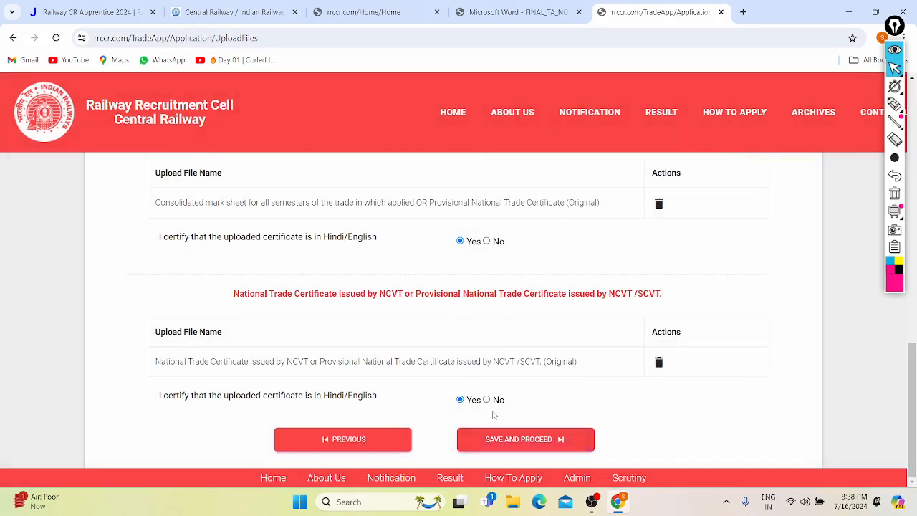
left_click(495, 440)
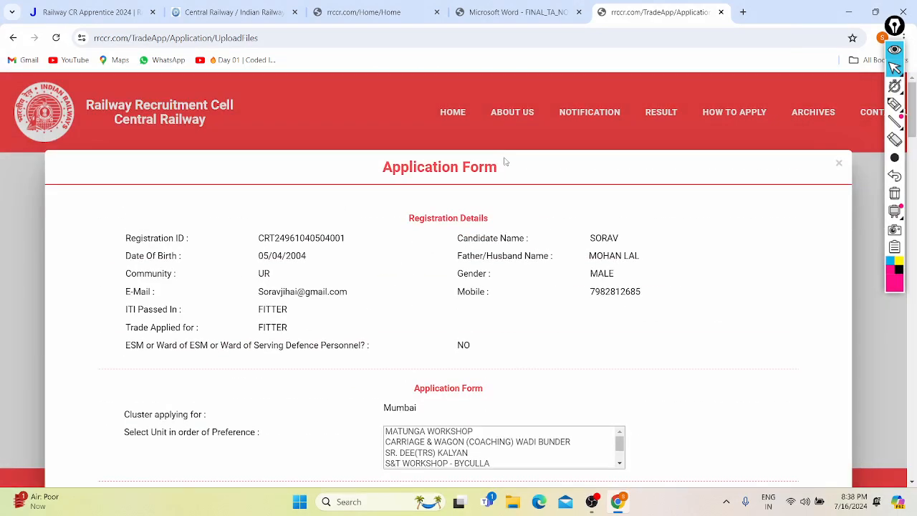
- Scroll through the preview's uploaded certificate PDFs down to the four declaration statements
scroll(304, 292, "down", 1)
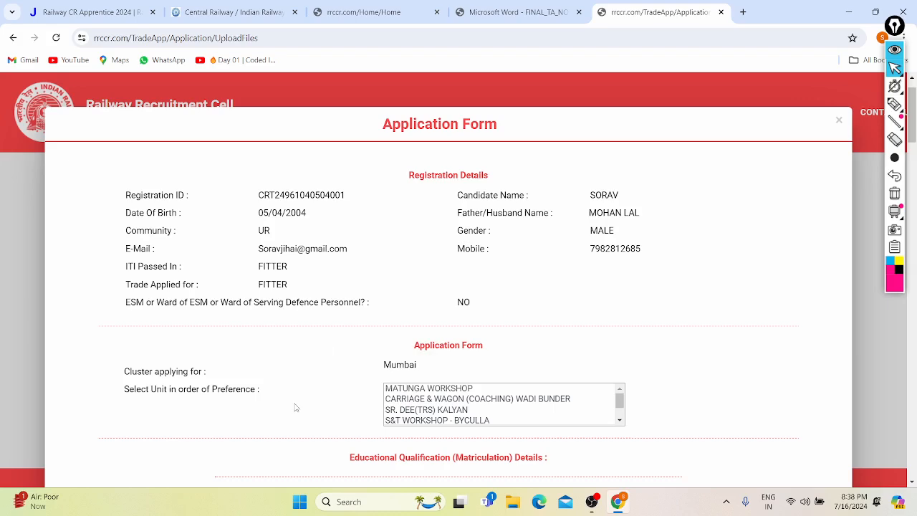
scroll(295, 407, "down", 2)
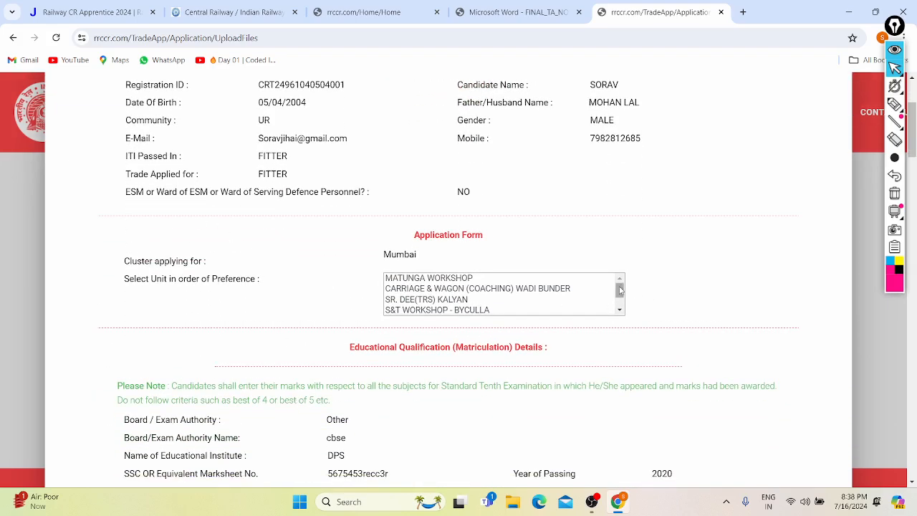
left_click_drag(619, 290, 620, 308)
scroll(351, 341, "down", 3)
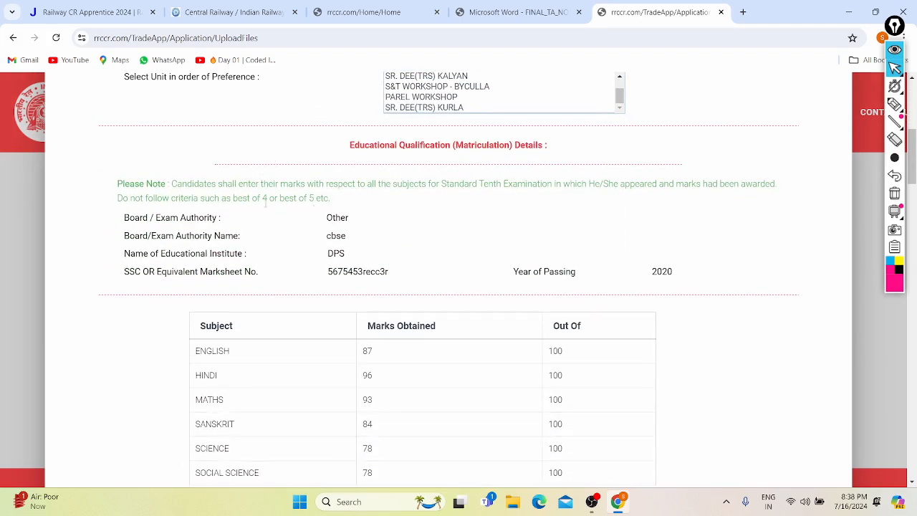
scroll(362, 233, "down", 1)
scroll(362, 233, "down", 3)
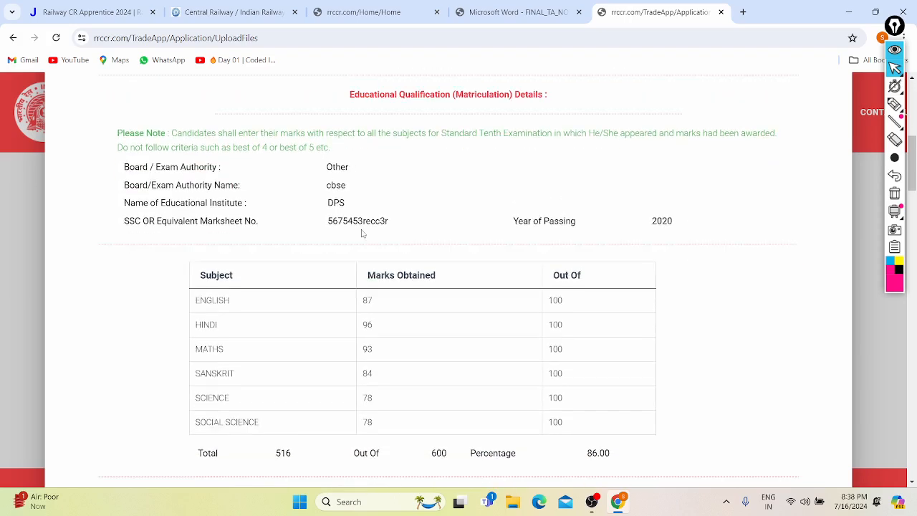
scroll(482, 233, "down", 3)
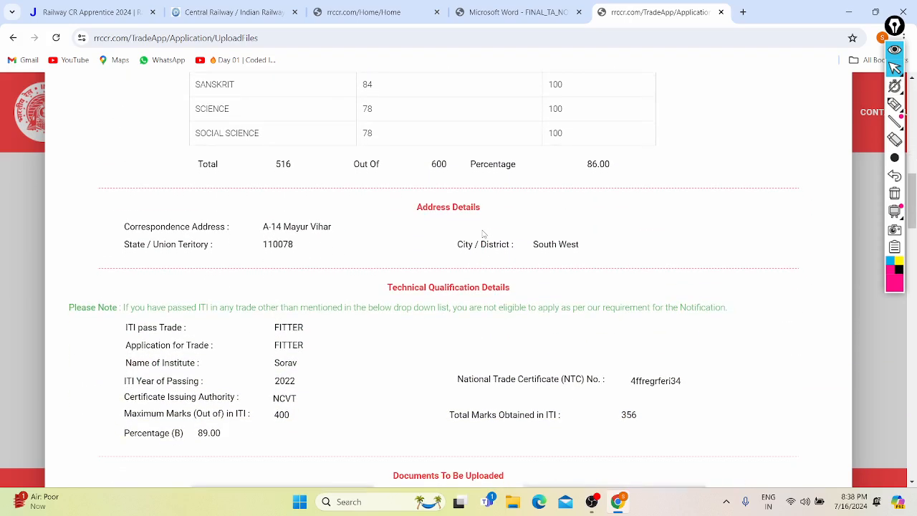
scroll(483, 234, "down", 2)
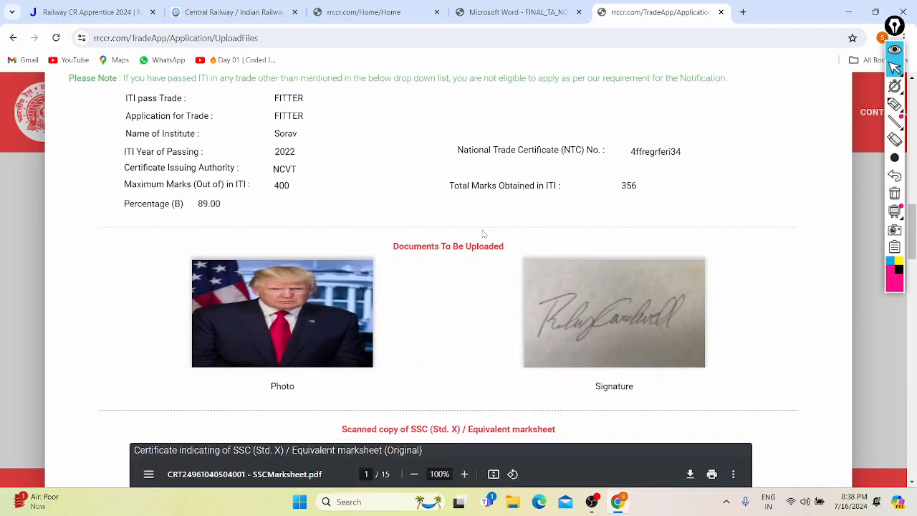
scroll(483, 234, "down", 2)
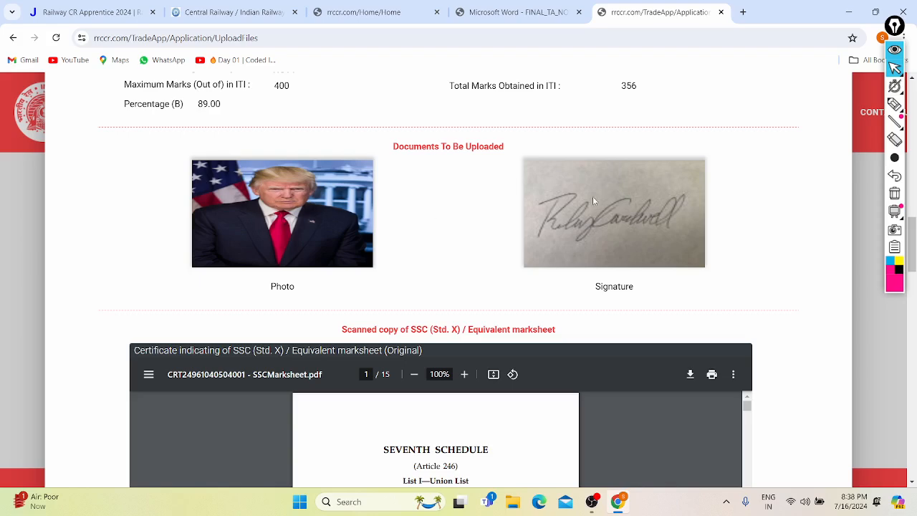
scroll(133, 200, "down", 2)
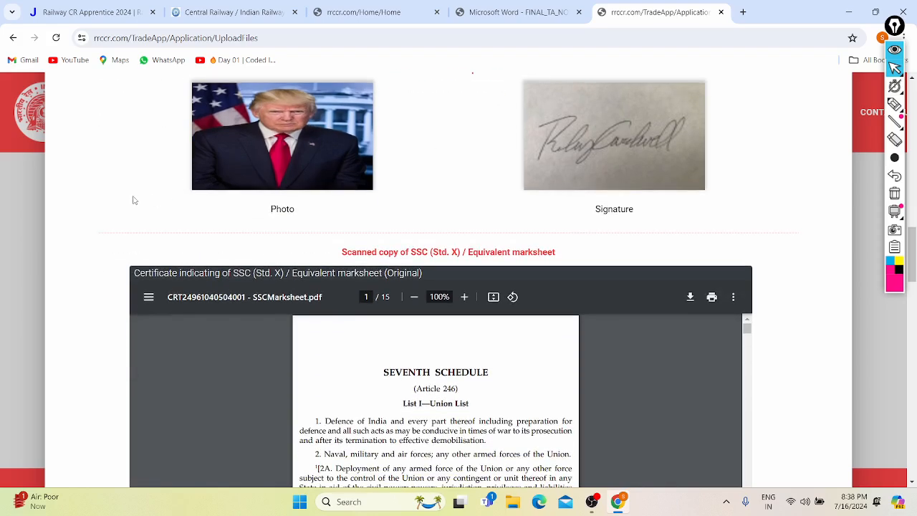
scroll(133, 200, "down", 1)
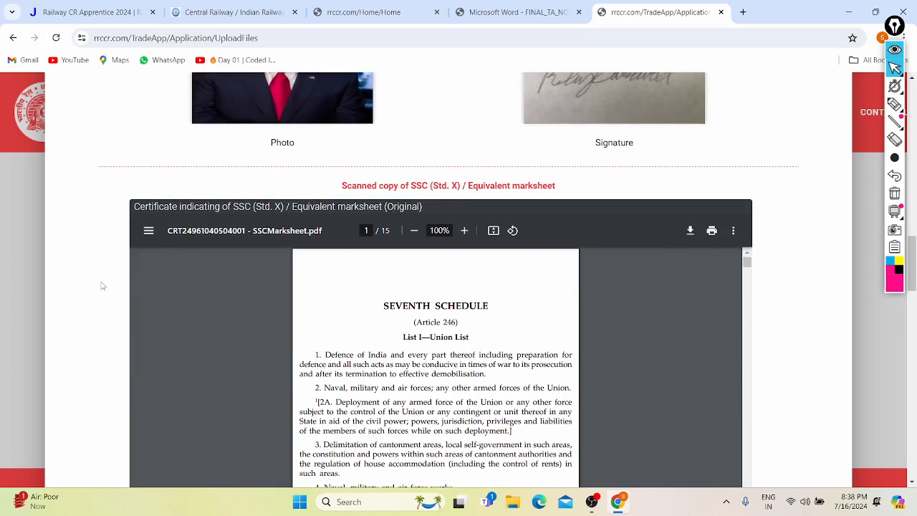
scroll(106, 254, "down", 2)
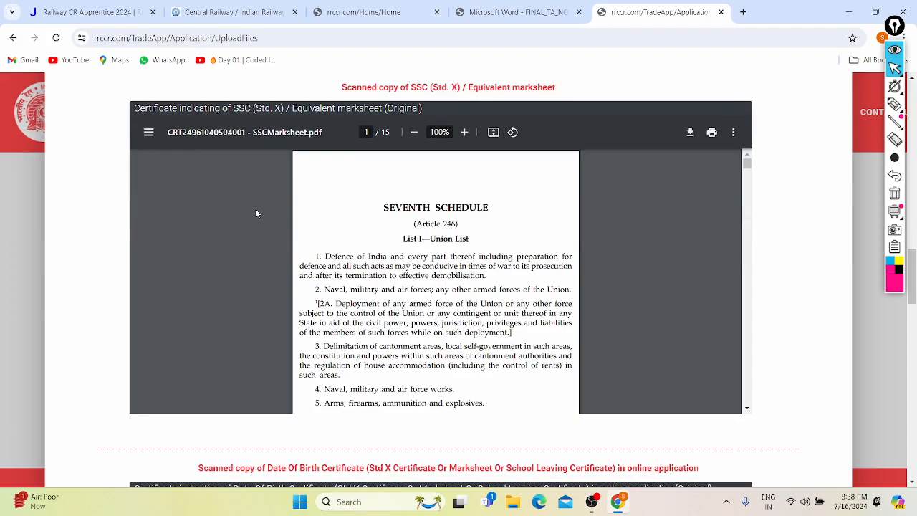
scroll(255, 209, "down", 3)
scroll(79, 231, "down", 1)
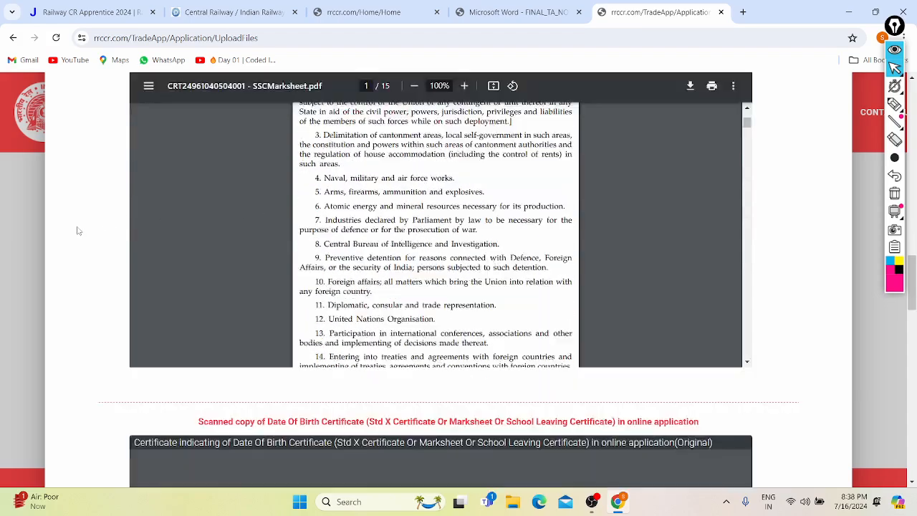
scroll(79, 231, "down", 5)
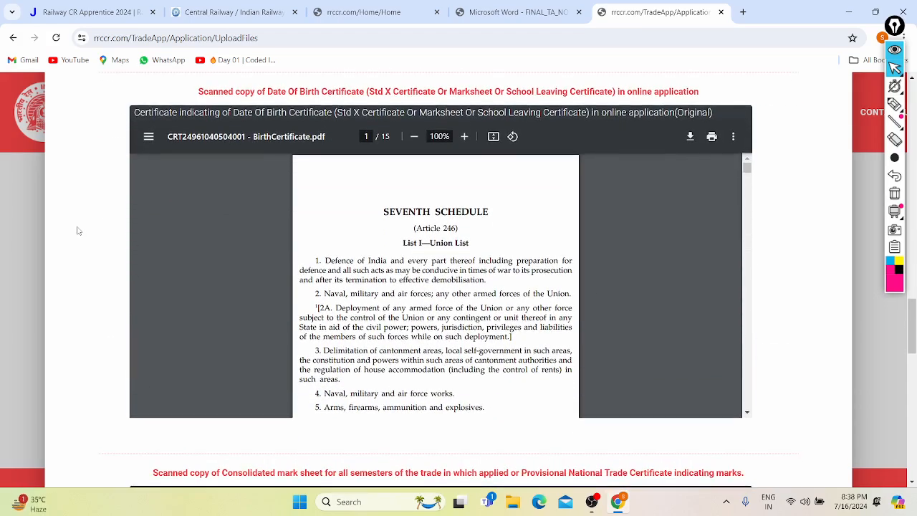
scroll(78, 231, "down", 7)
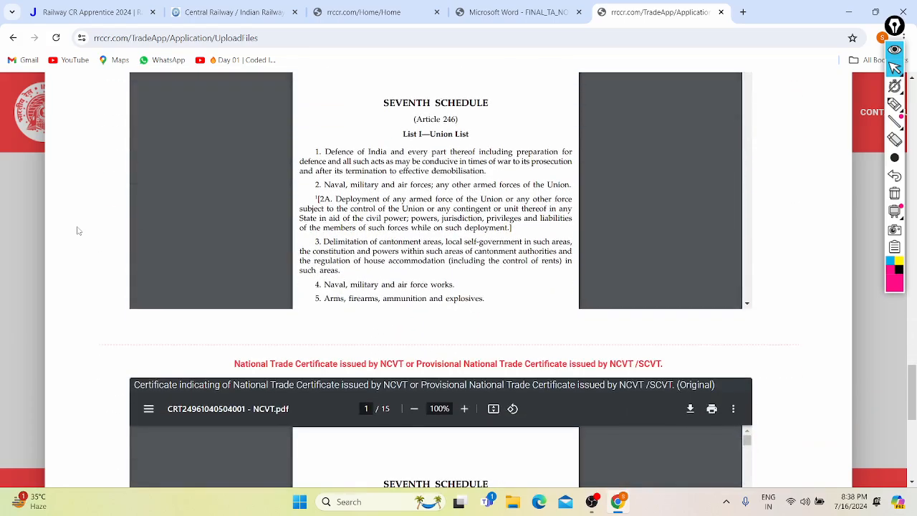
scroll(78, 230, "down", 6)
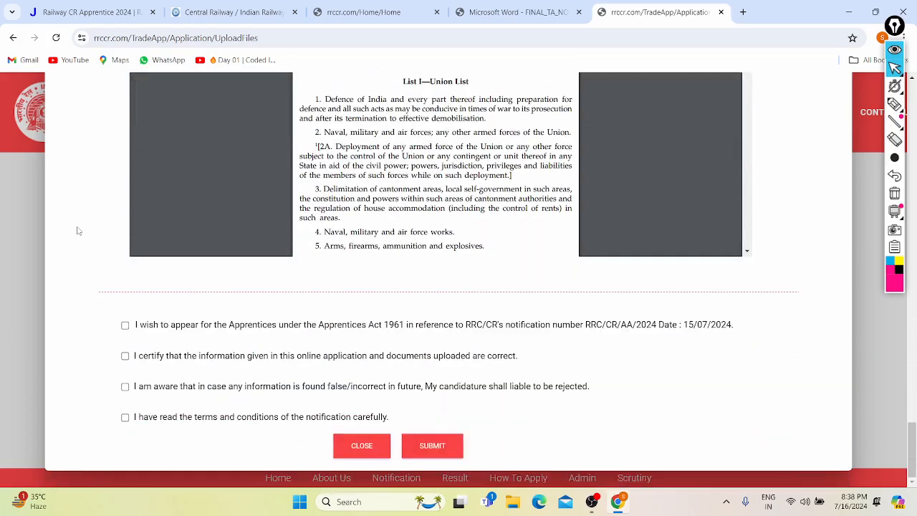
scroll(79, 230, "up", 3)
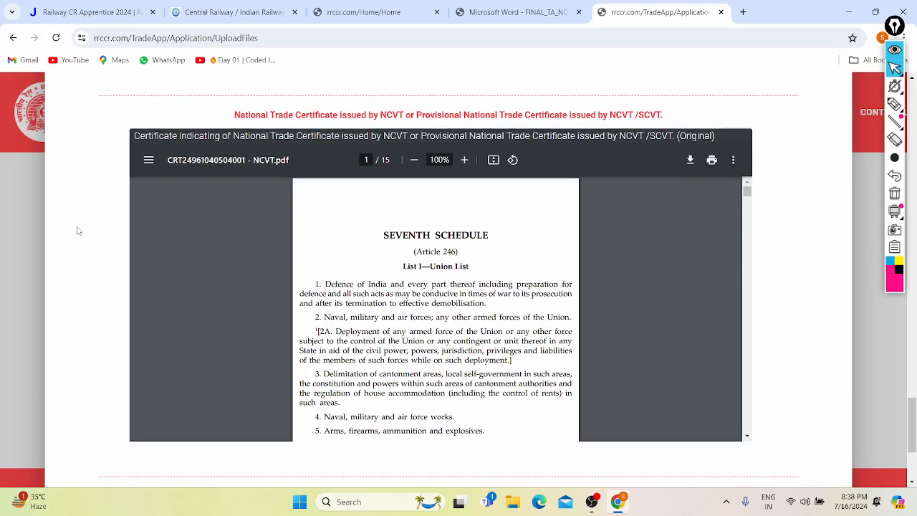
scroll(79, 231, "down", 3)
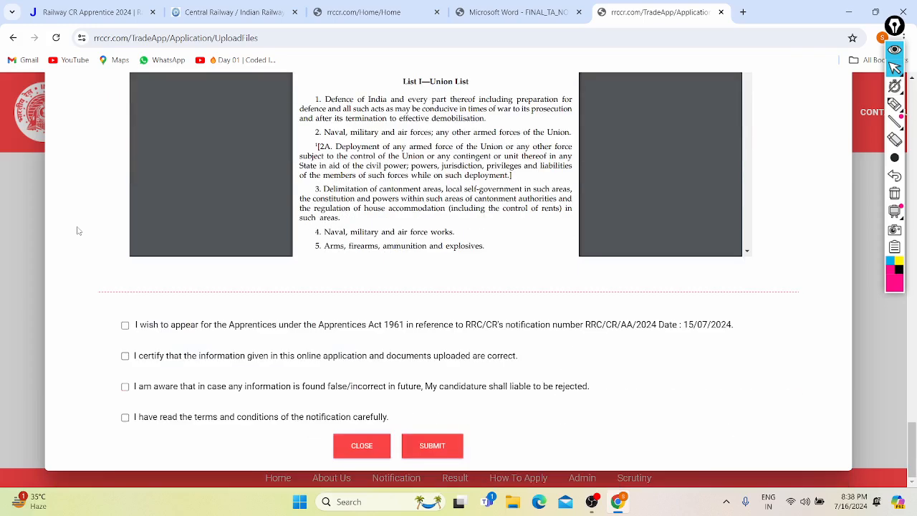
- Tick all four declarations and submit the apprentice application
left_click(125, 325)
left_click(124, 356)
left_click(125, 387)
left_click(125, 417)
left_click(432, 445)
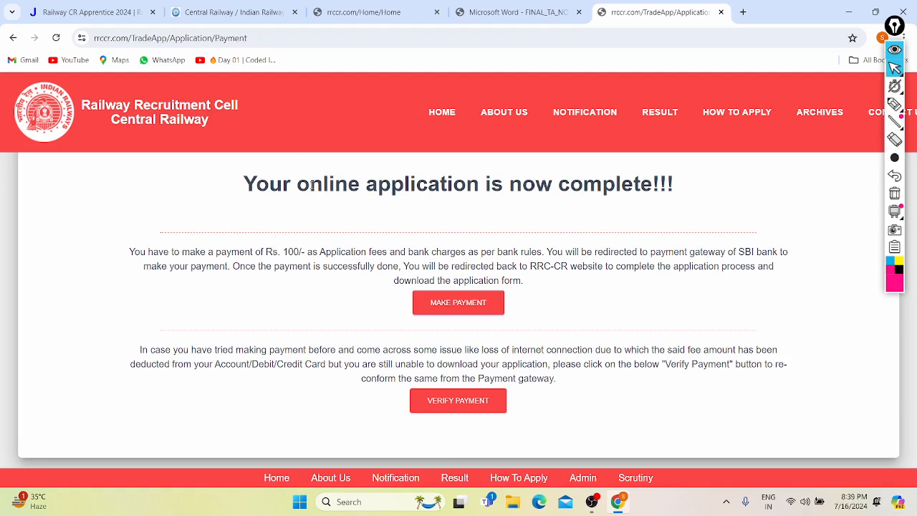
- Start paying the Rs. 100 application fee from the completion page, opening SBIePay Lite
left_click_drag(311, 185, 290, 184)
left_click_drag(525, 185, 633, 186)
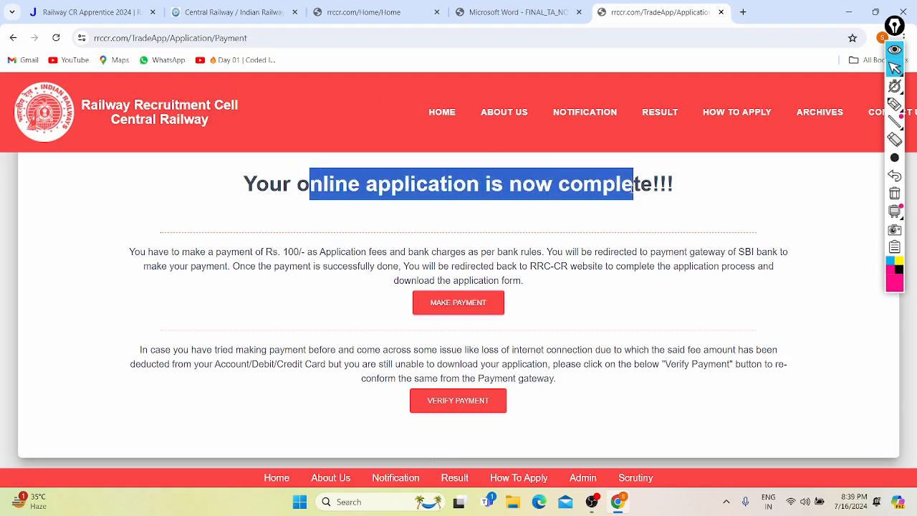
left_click(631, 187)
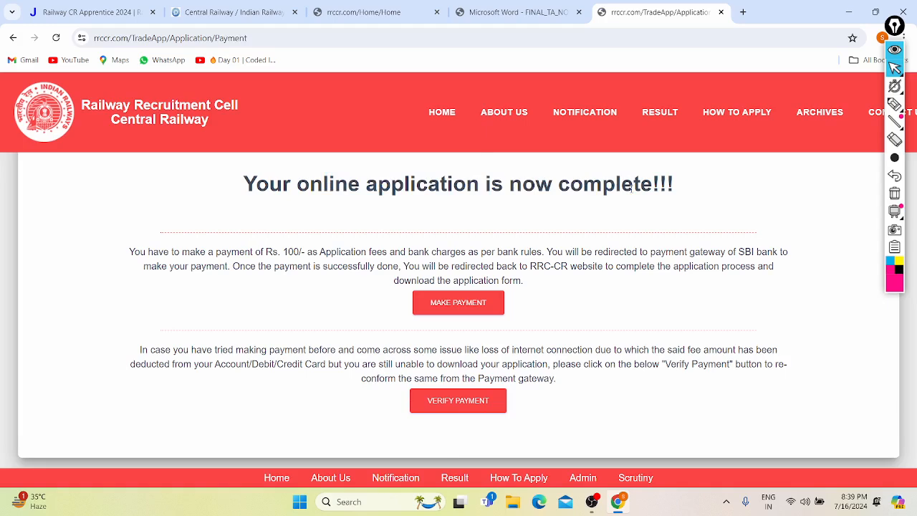
left_click(444, 303)
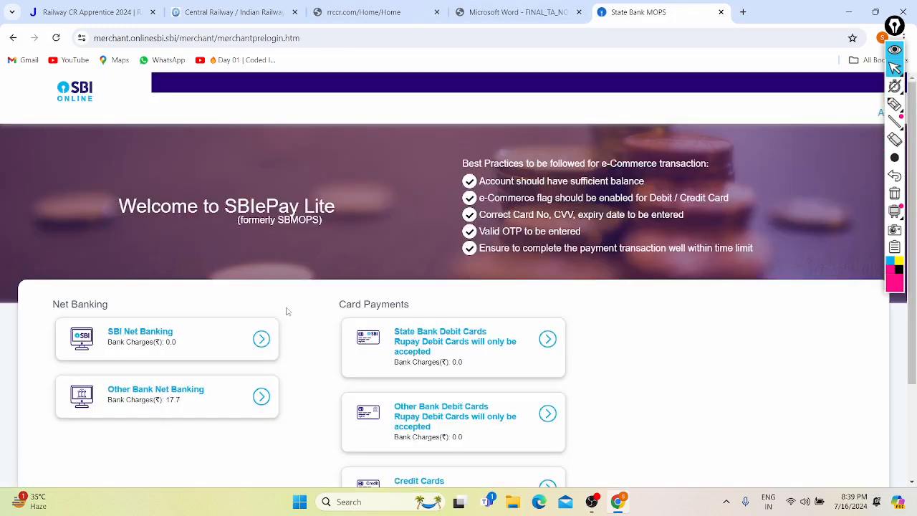
- Review the Net Banking and Card options and choose SBI Net Banking with 0.0 bank charges
scroll(287, 311, "down", 2)
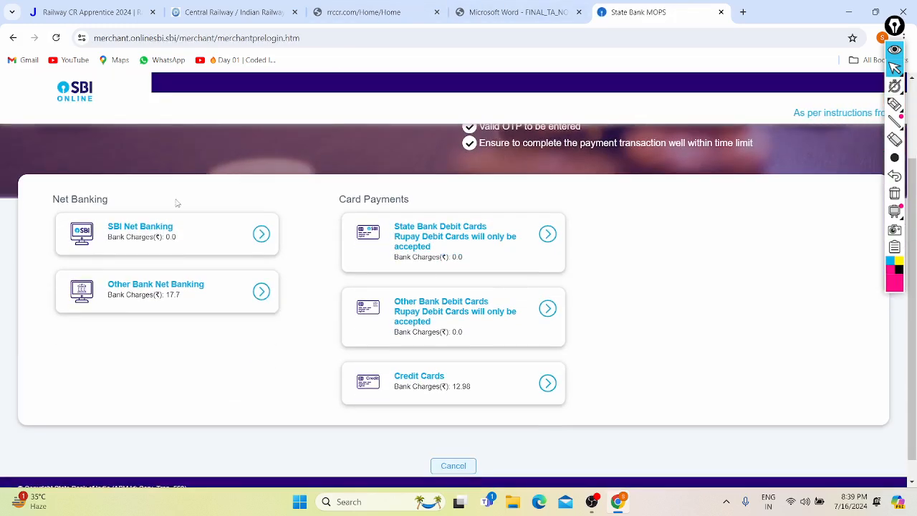
scroll(132, 233, "down", 1)
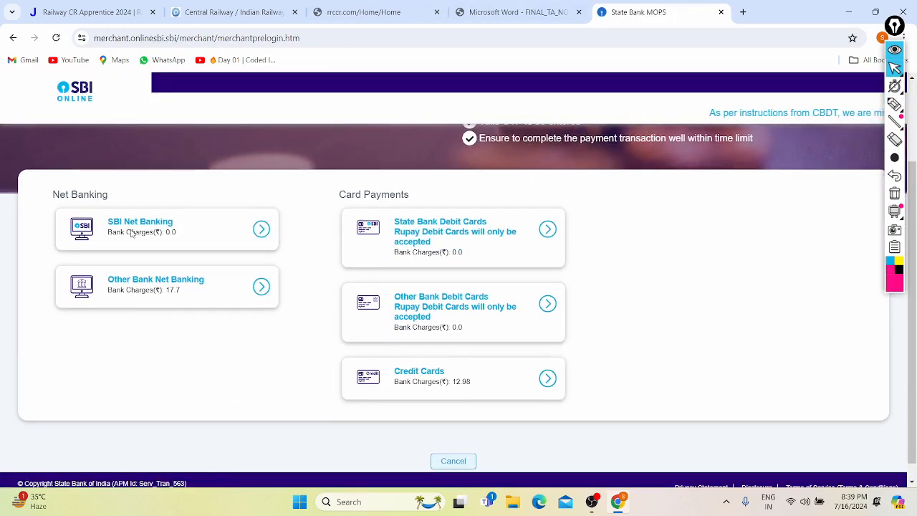
scroll(131, 233, "up", 5)
scroll(181, 244, "down", 5)
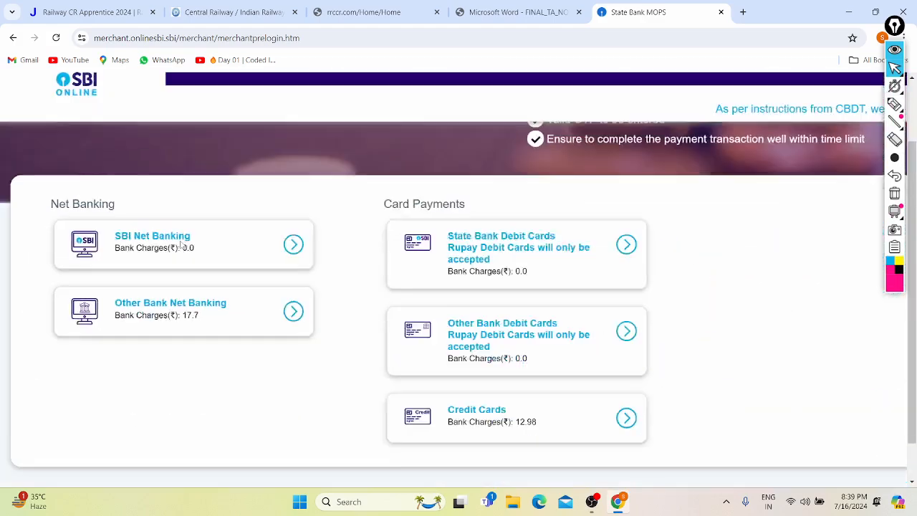
scroll(180, 244, "up", 4)
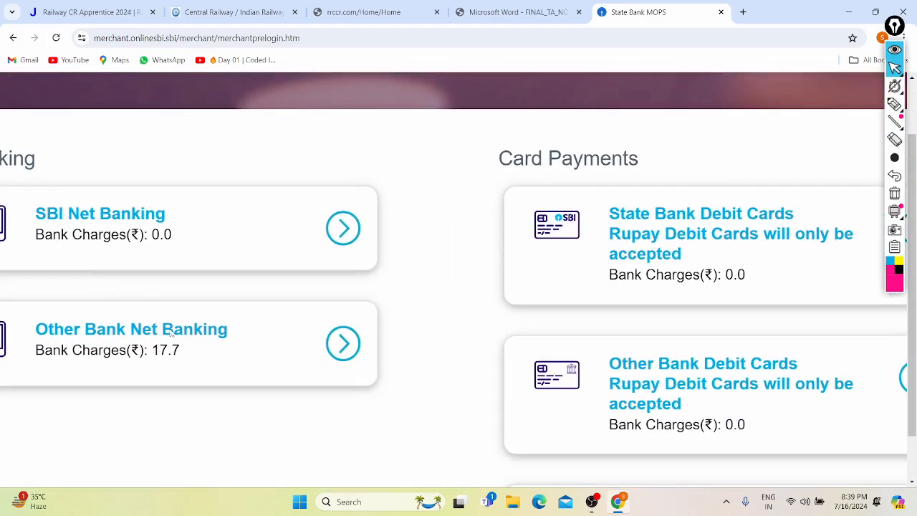
scroll(170, 331, "down", 4)
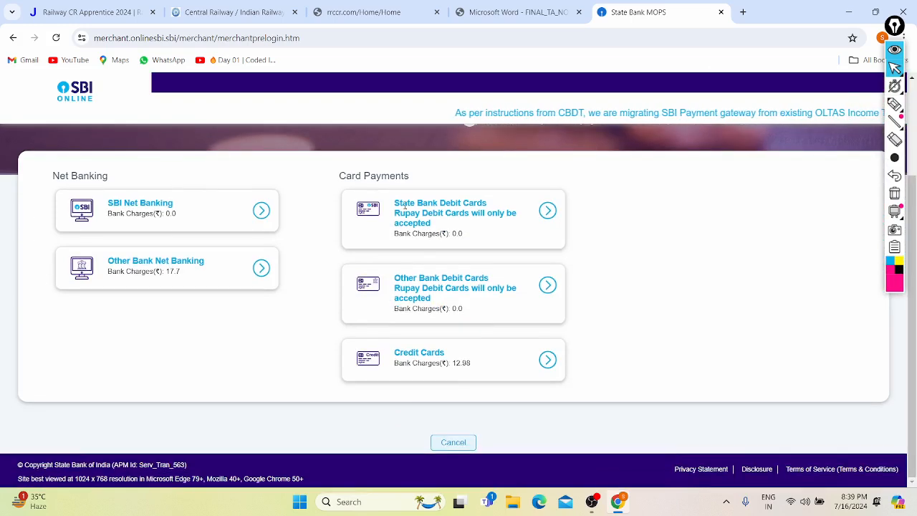
scroll(454, 224, "down", 1)
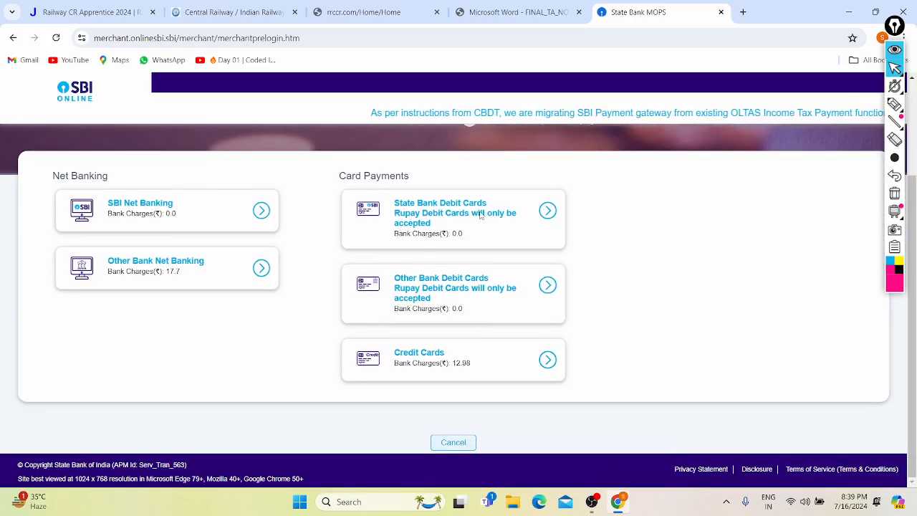
scroll(458, 348, "up", 4)
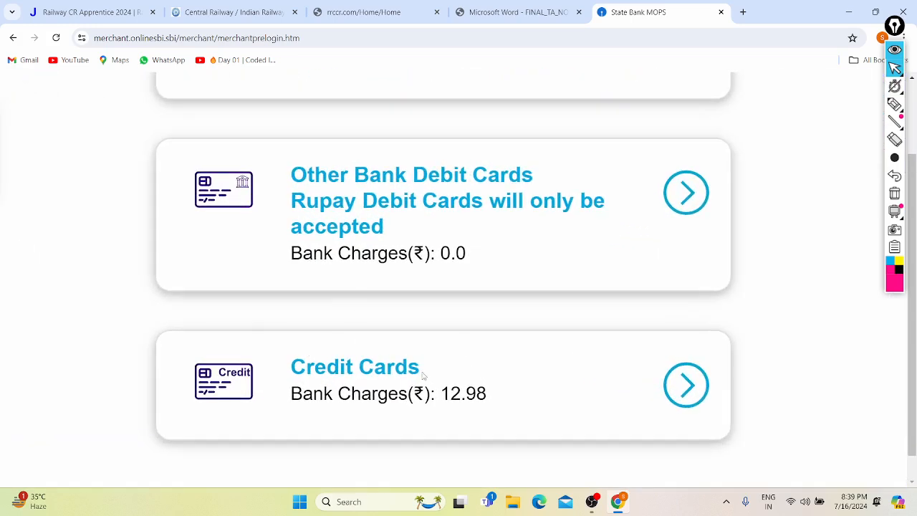
scroll(424, 375, "down", 4)
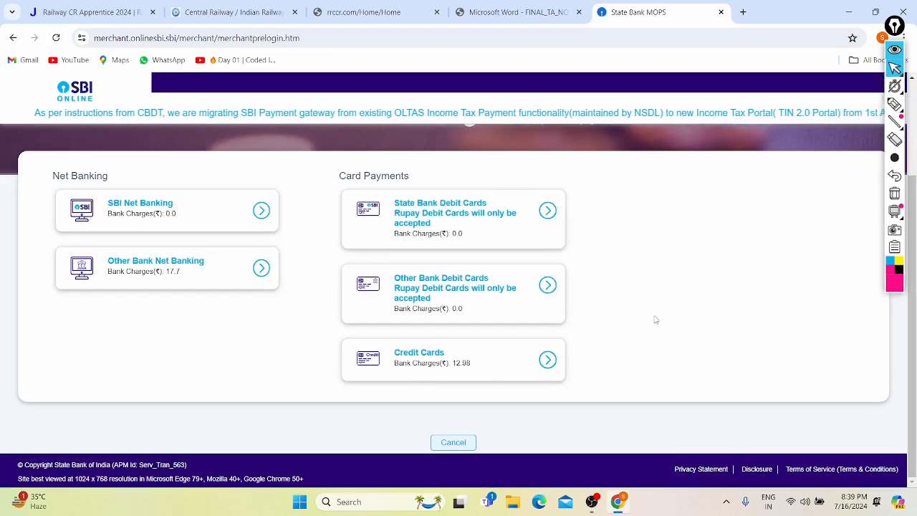
left_click(129, 207)
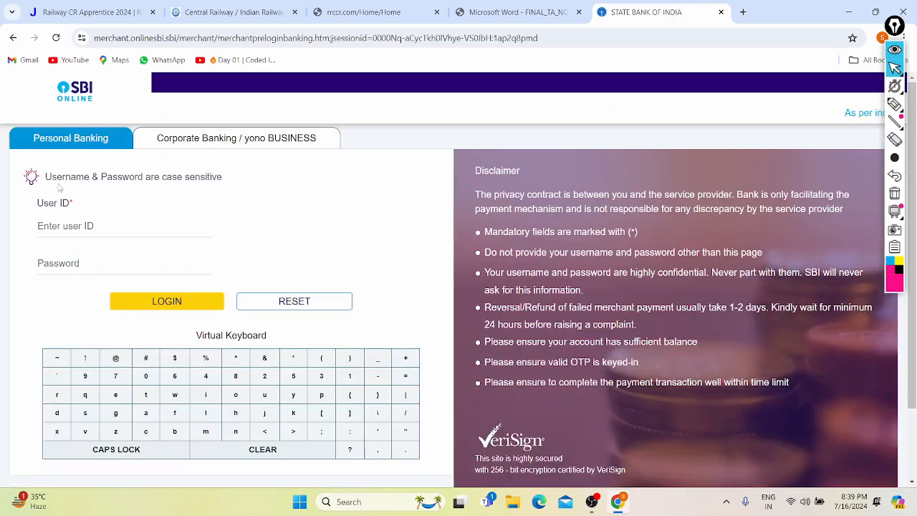
- Switch the SBI login page to the Corporate Banking / yono BUSINESS login form
scroll(178, 221, "down", 1)
scroll(178, 219, "up", 1)
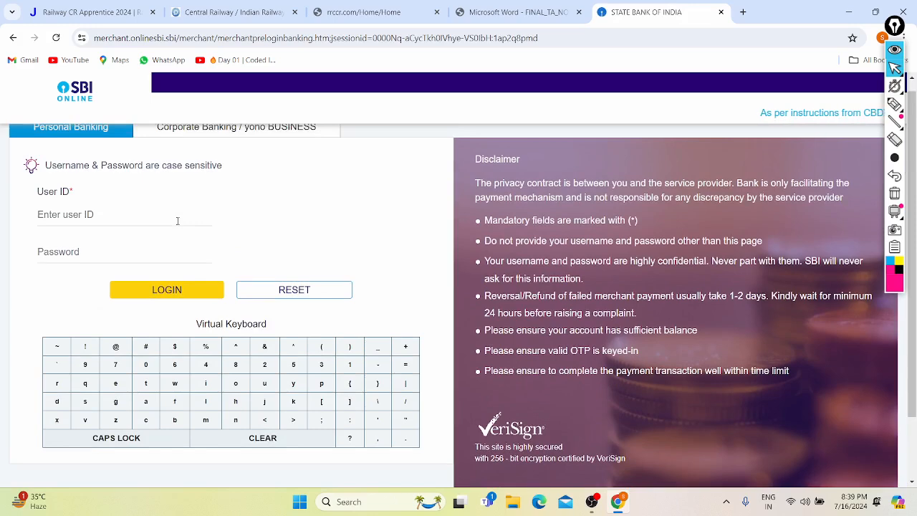
scroll(250, 188, "down", 1)
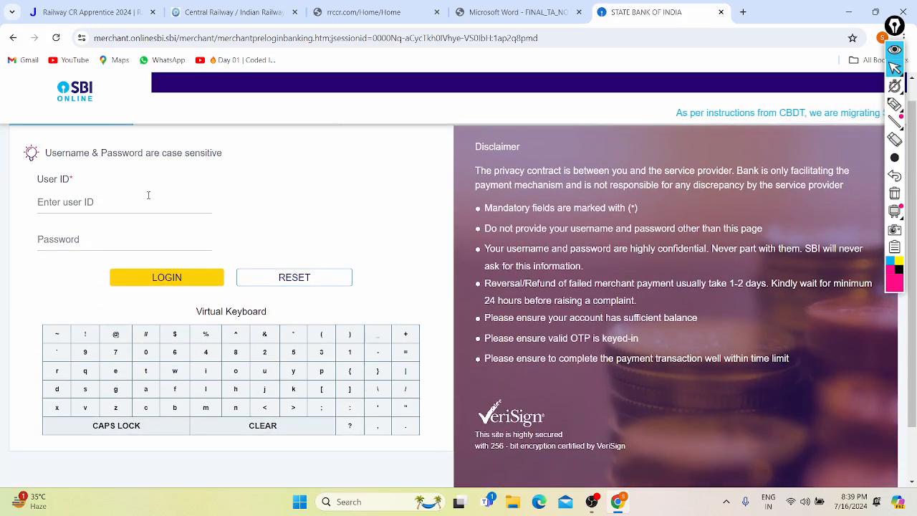
scroll(309, 226, "up", 1)
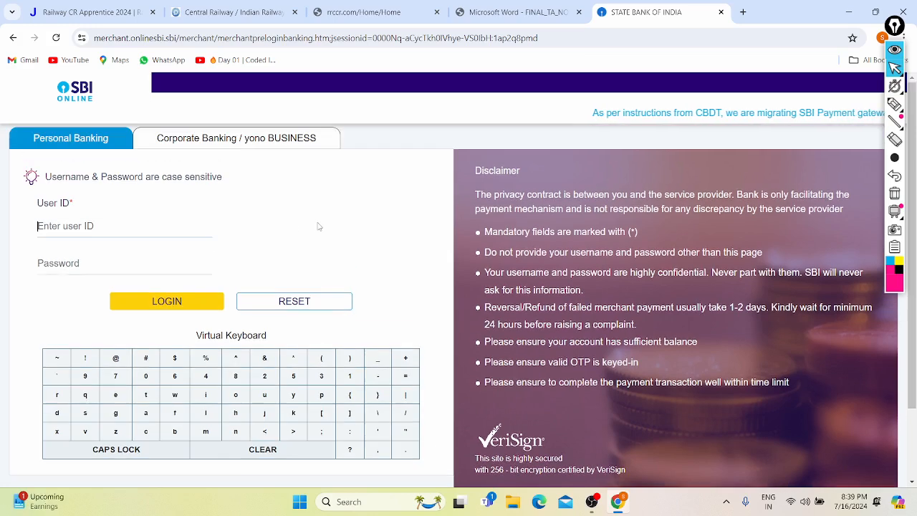
left_click(247, 146)
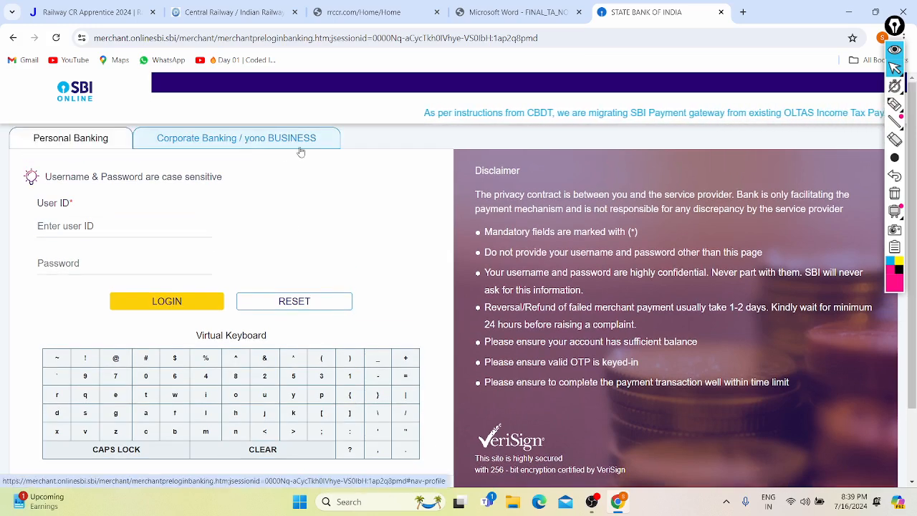
scroll(312, 248, "down", 1)
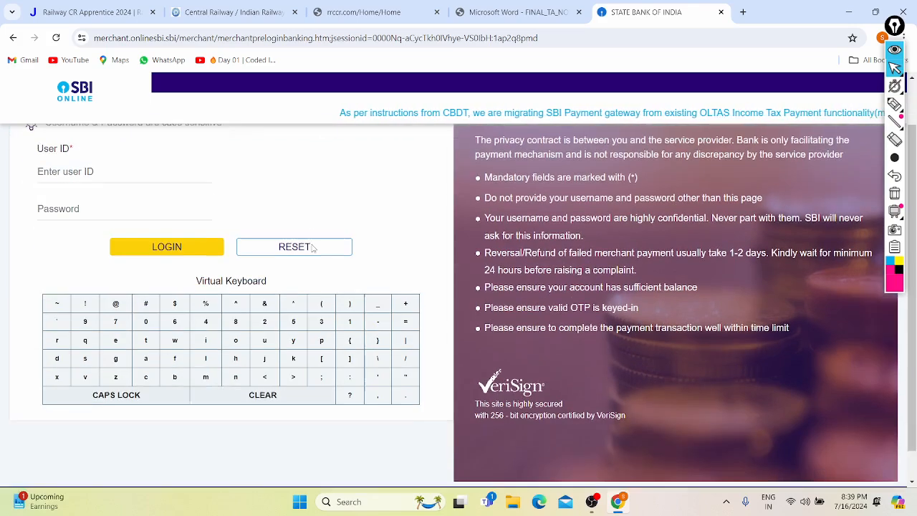
scroll(313, 249, "up", 1)
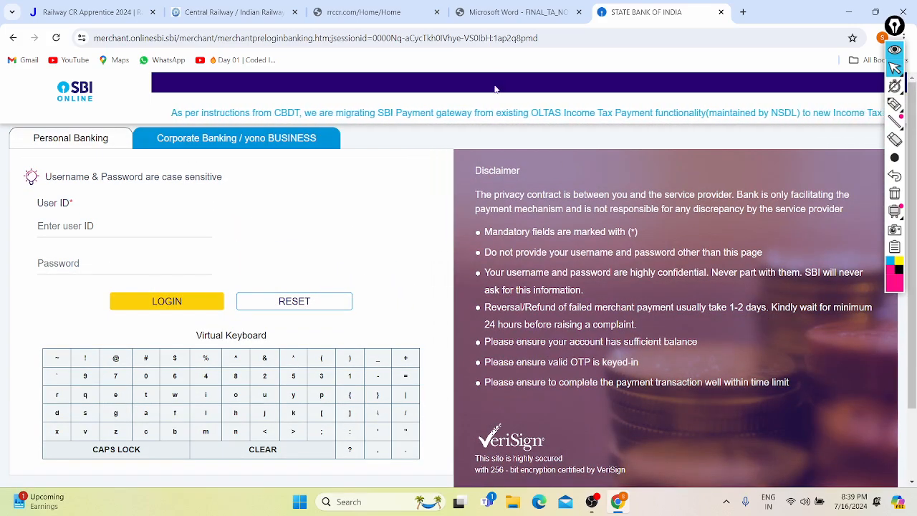
- Glance at the Word document, then minimise the browser to show the desktop
left_click(500, 10)
left_click(630, 10)
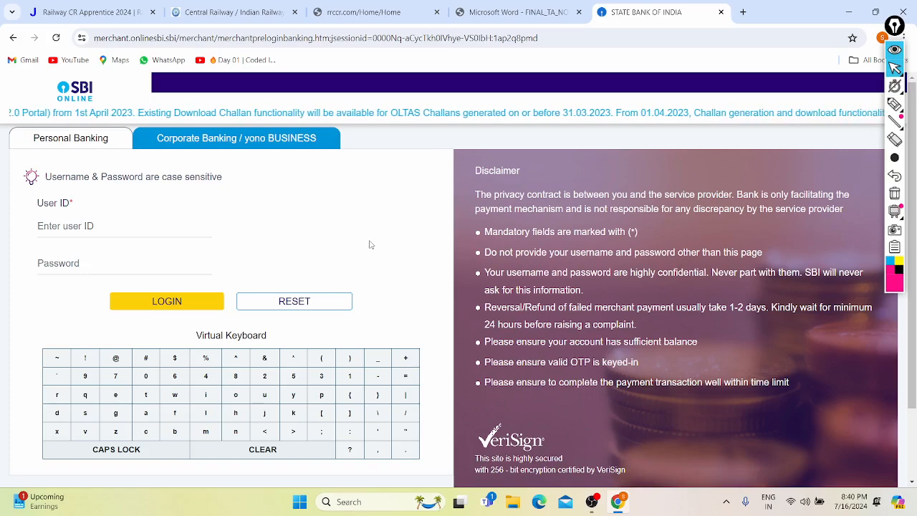
key("super+d")
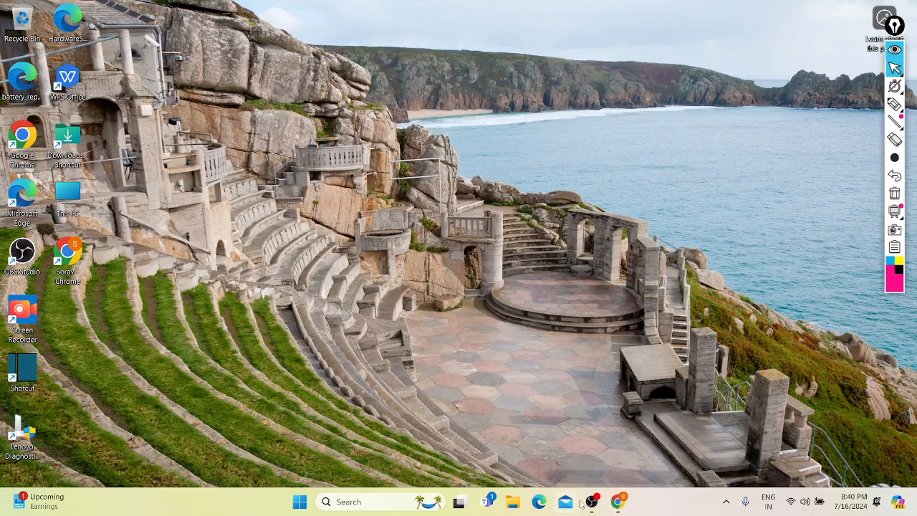